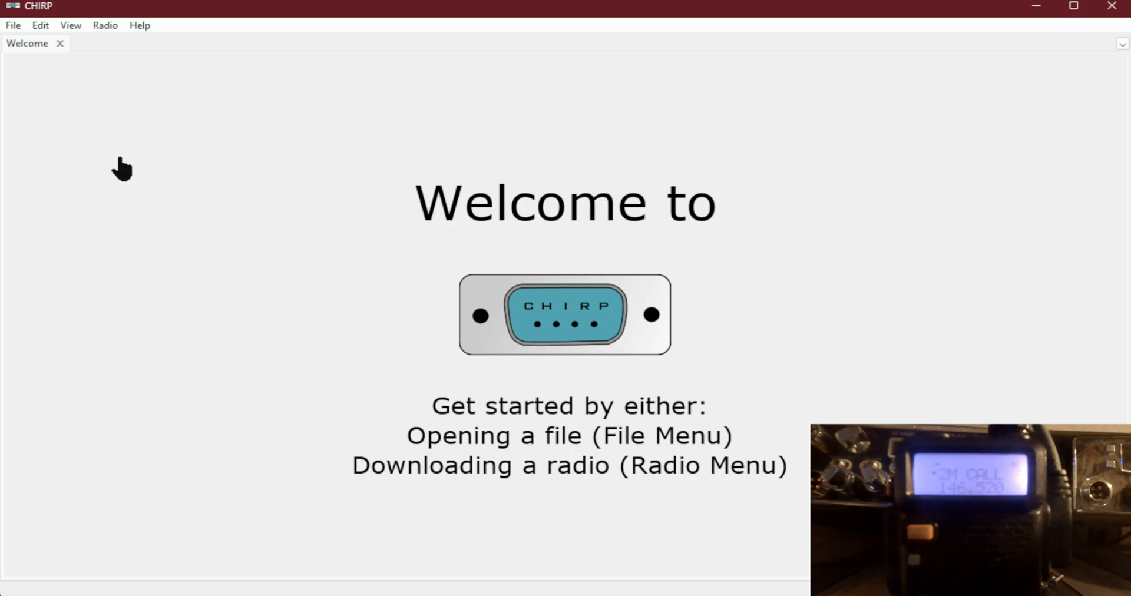
# Step: Download the memory image from the Baofeng UV-5R radio over USB Serial Port (COM4)
pyautogui.click(106, 27)
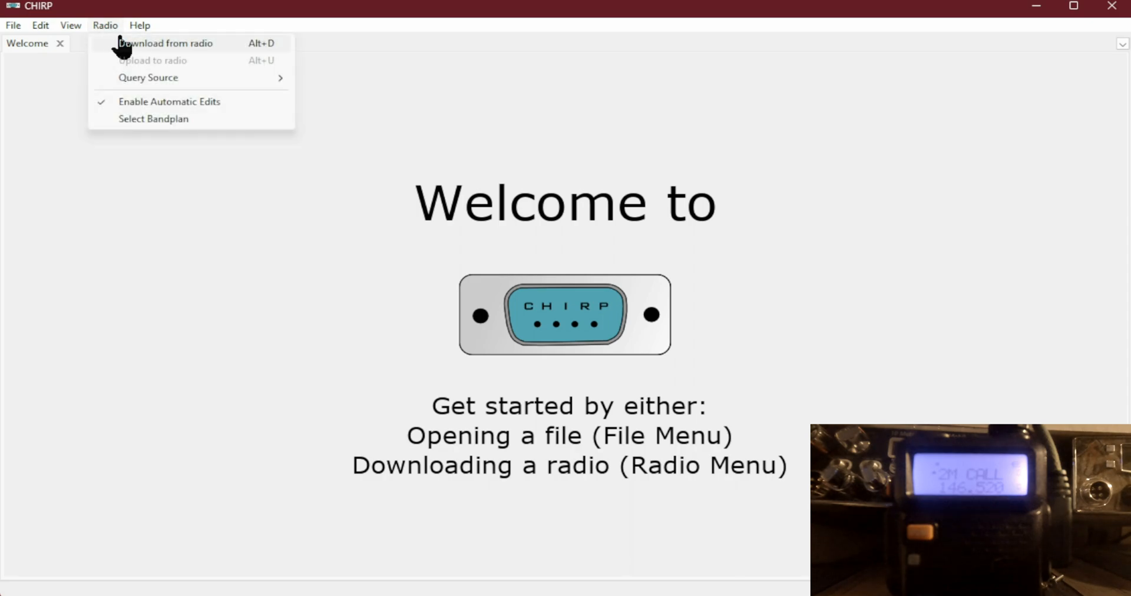
pyautogui.click(169, 48)
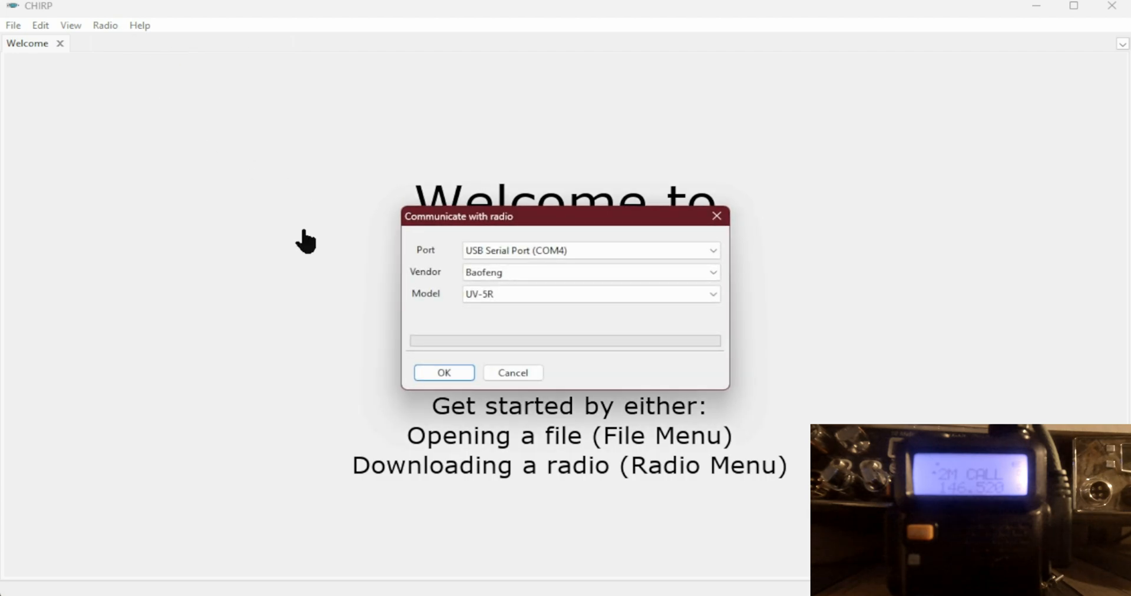
pyautogui.click(465, 378)
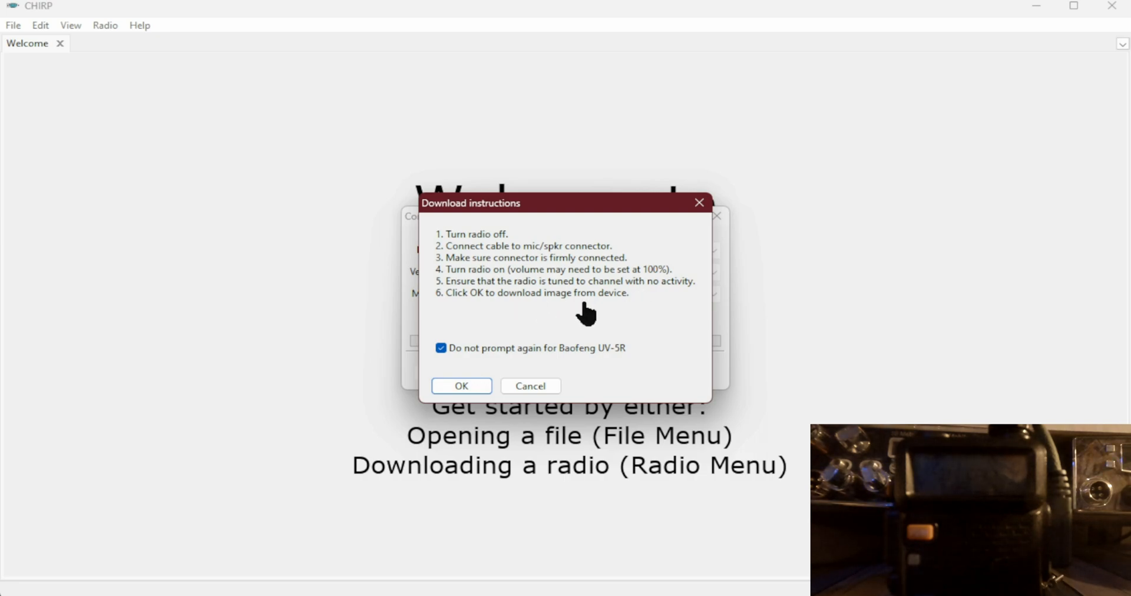
pyautogui.click(462, 386)
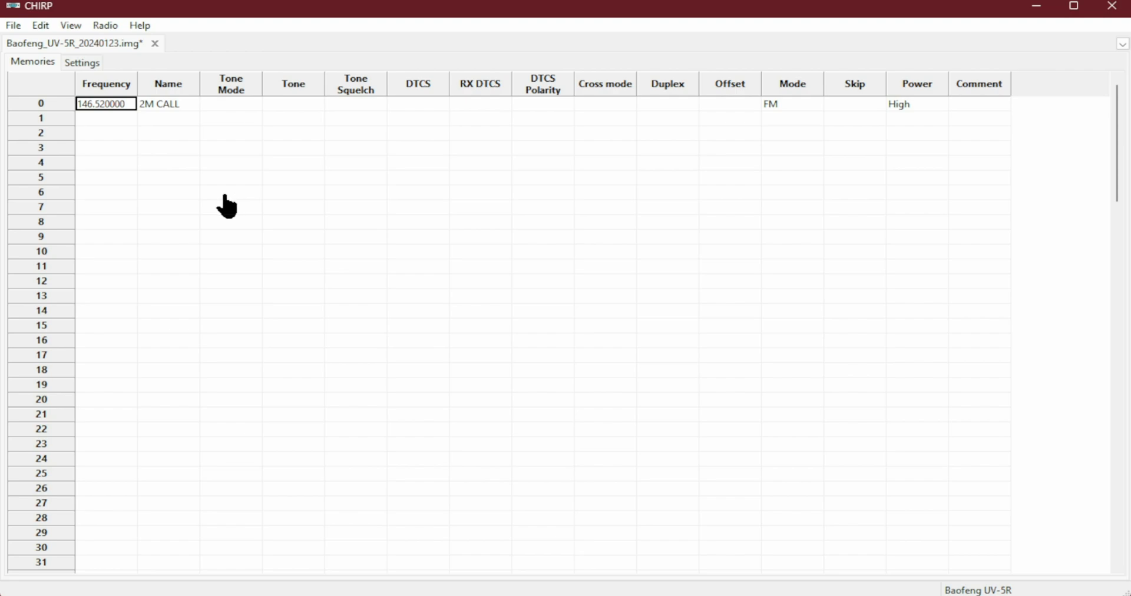
# Step: Save the downloaded radio image to the Desktop as Baofeng_UV-5R
pyautogui.click(15, 27)
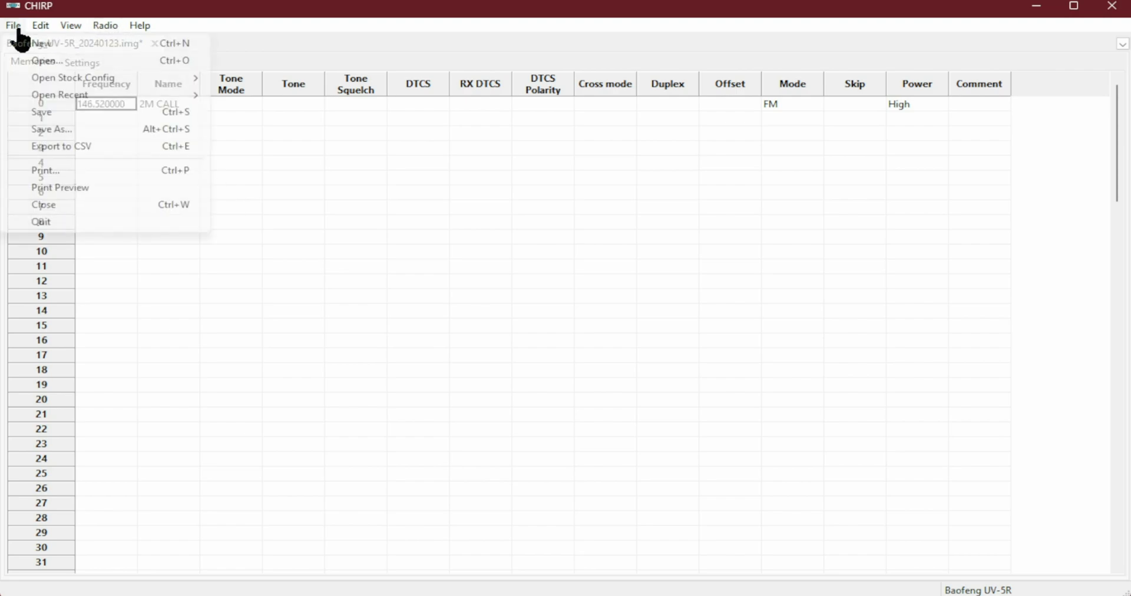
pyautogui.click(63, 131)
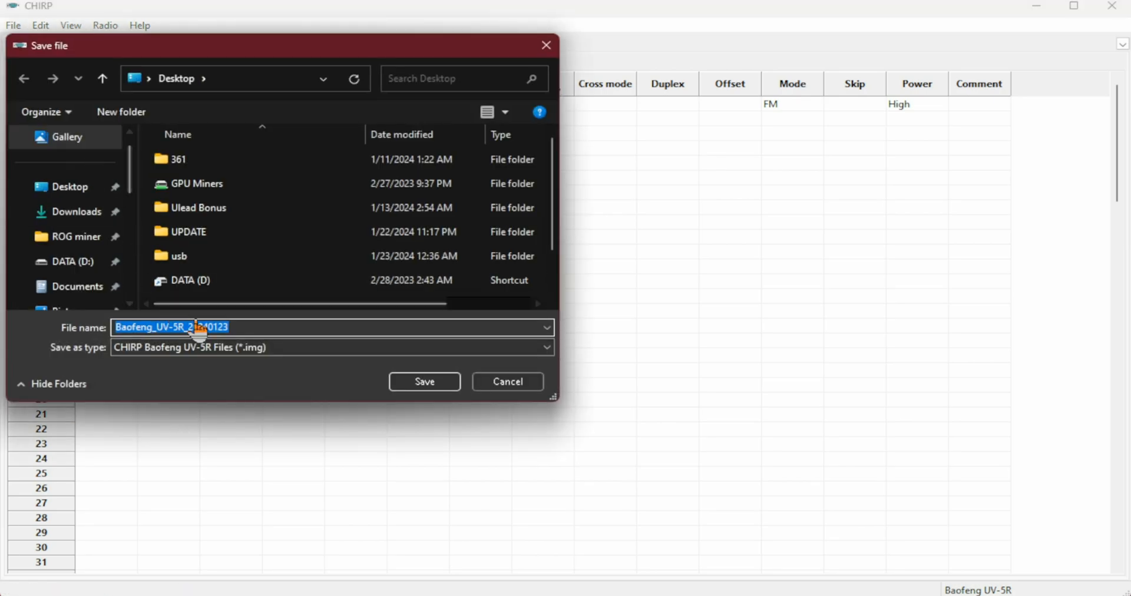
pyautogui.click(256, 330)
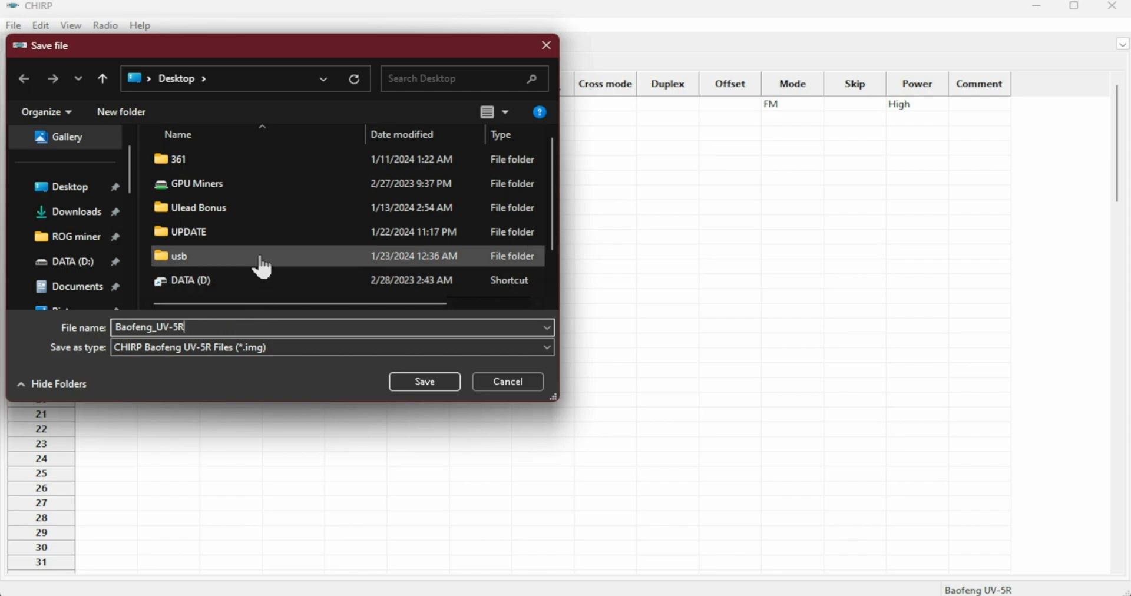
pyautogui.click(85, 195)
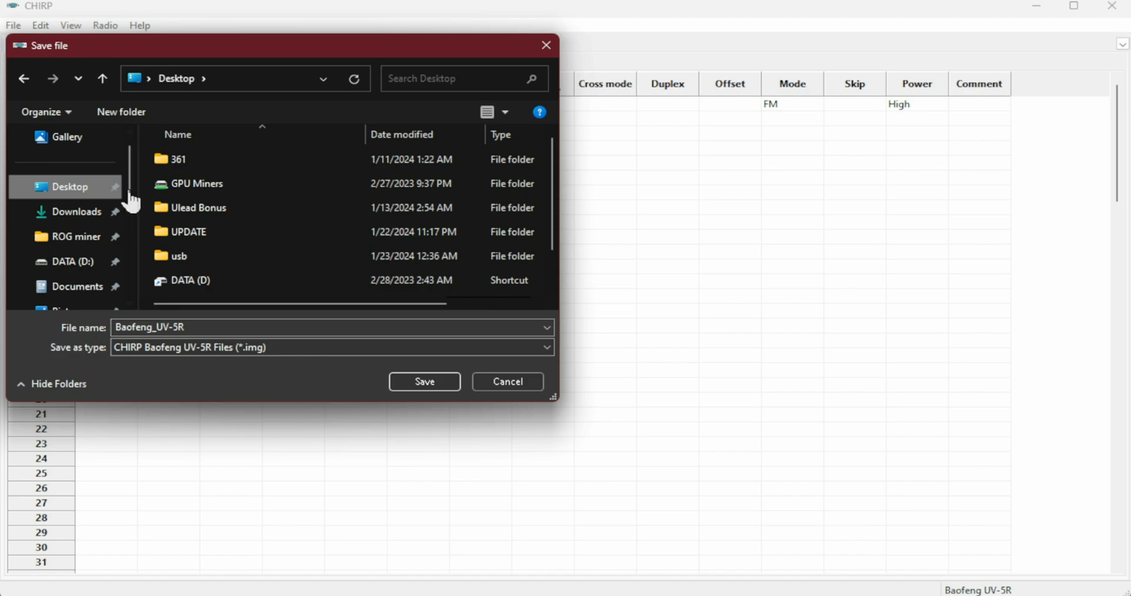
pyautogui.click(440, 386)
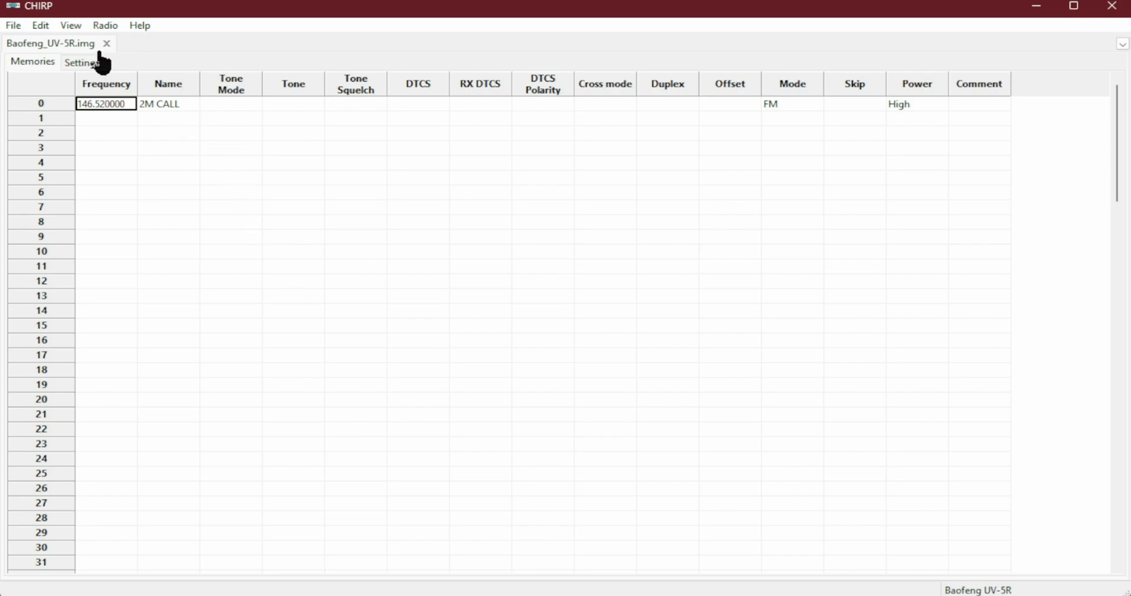
# Step: Save a second working copy of the radio image on the Desktop as Baofeng_UV-5RBETA
pyautogui.click(14, 26)
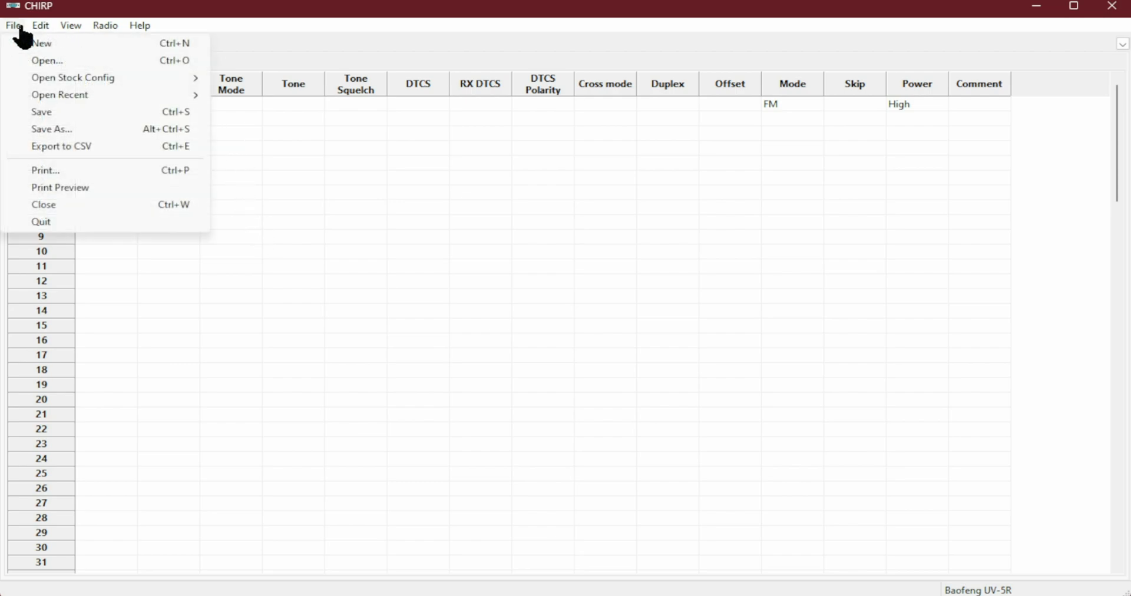
pyautogui.click(73, 132)
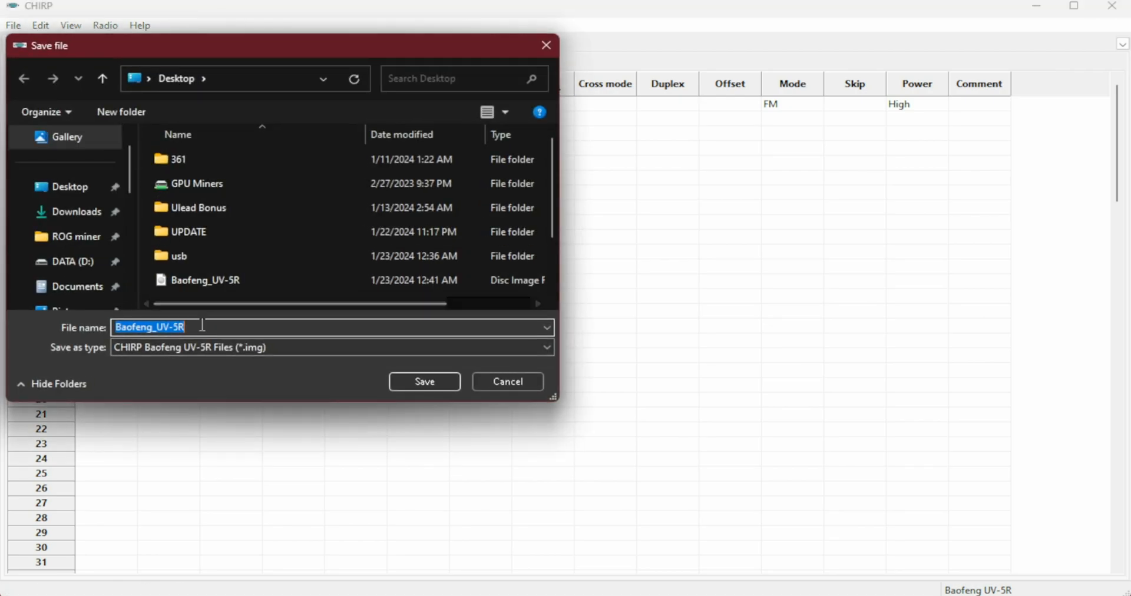
pyautogui.click(202, 326)
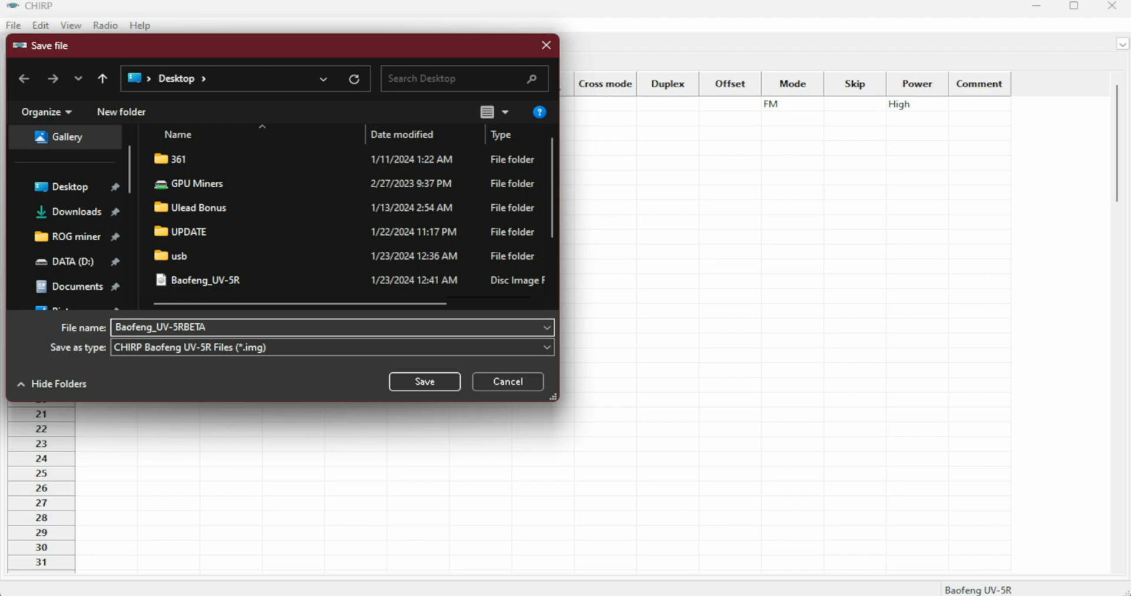
pyautogui.press('Return')
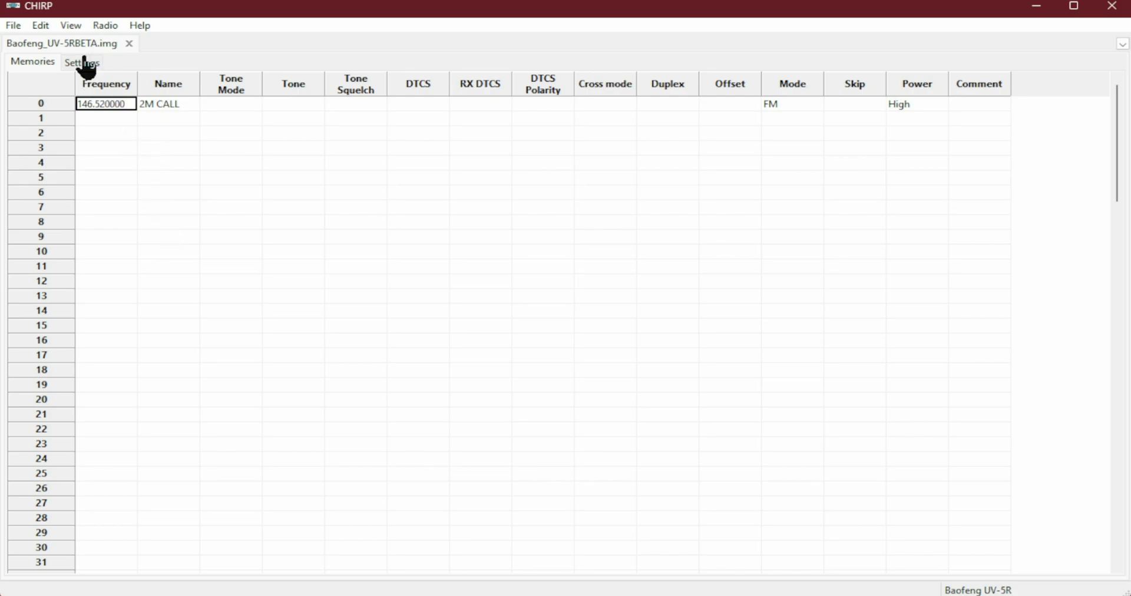
pyautogui.click(13, 26)
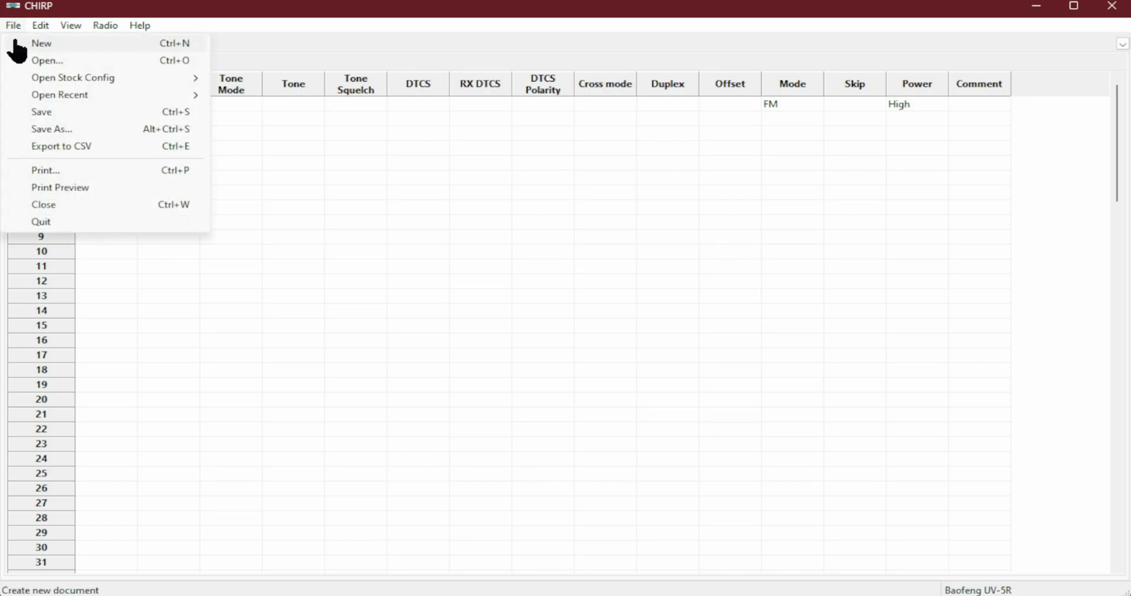
pyautogui.click(20, 58)
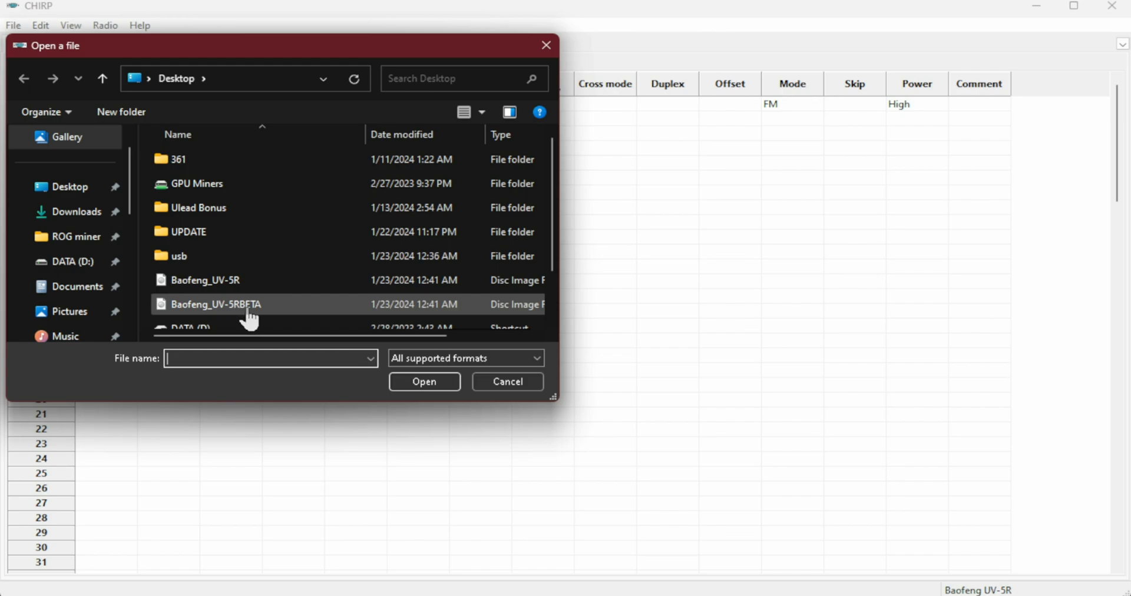
pyautogui.click(496, 387)
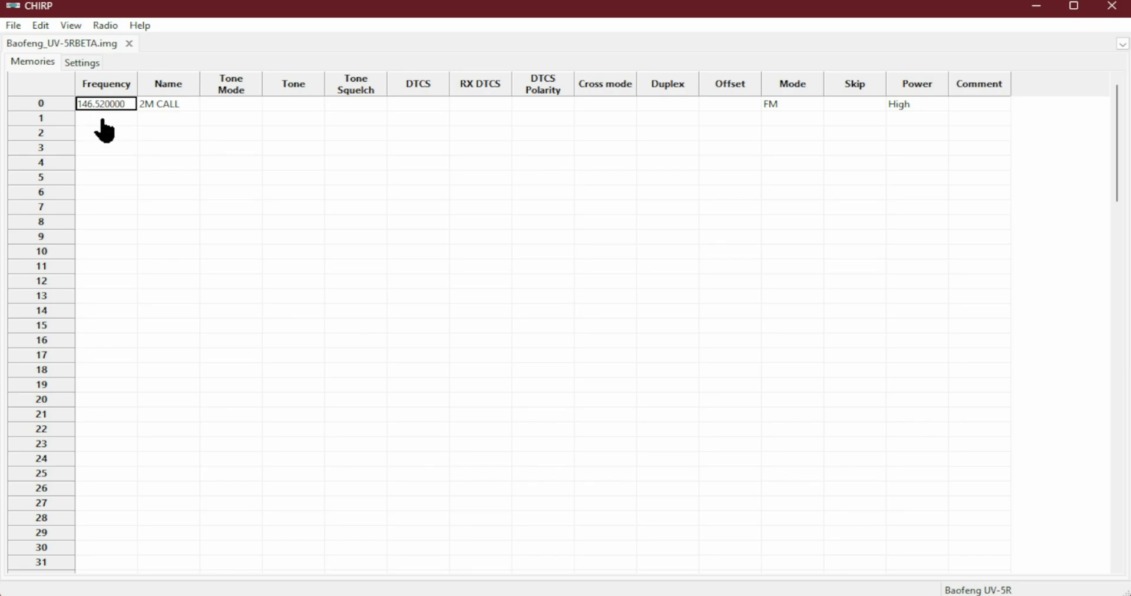
# Step: Open the stock configuration NOAA Weather Alert.csv
pyautogui.click(13, 26)
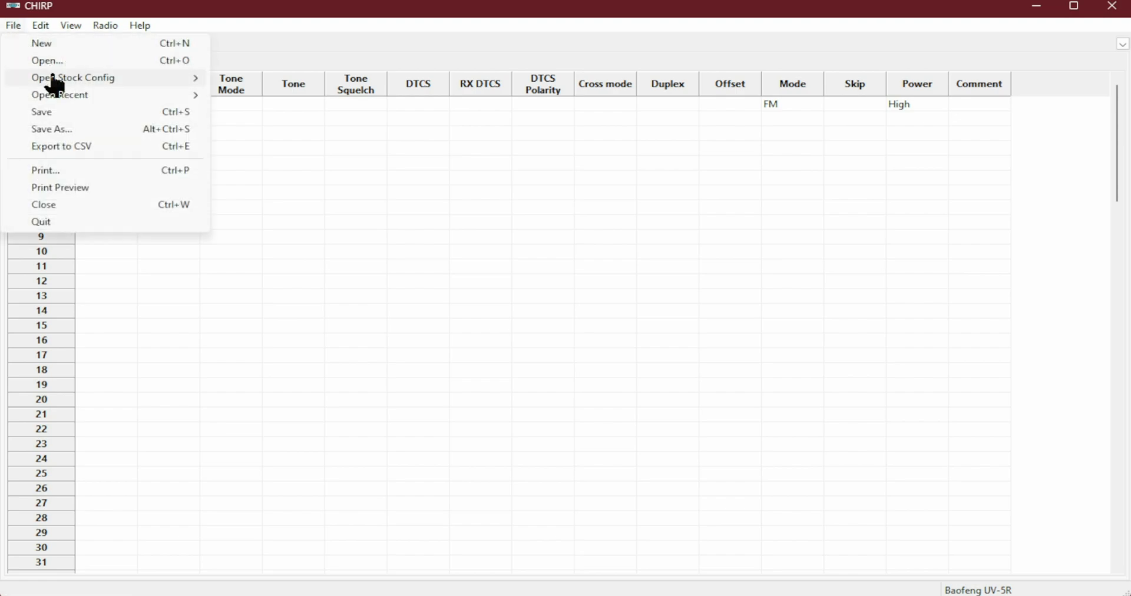
pyautogui.moveTo(54, 83)
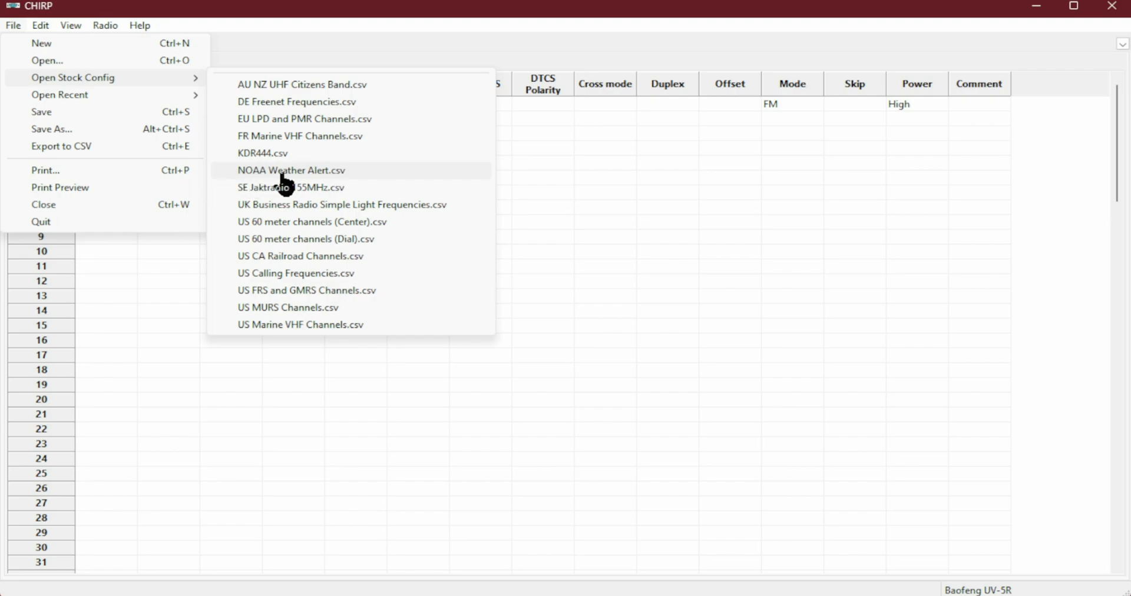
pyautogui.click(302, 175)
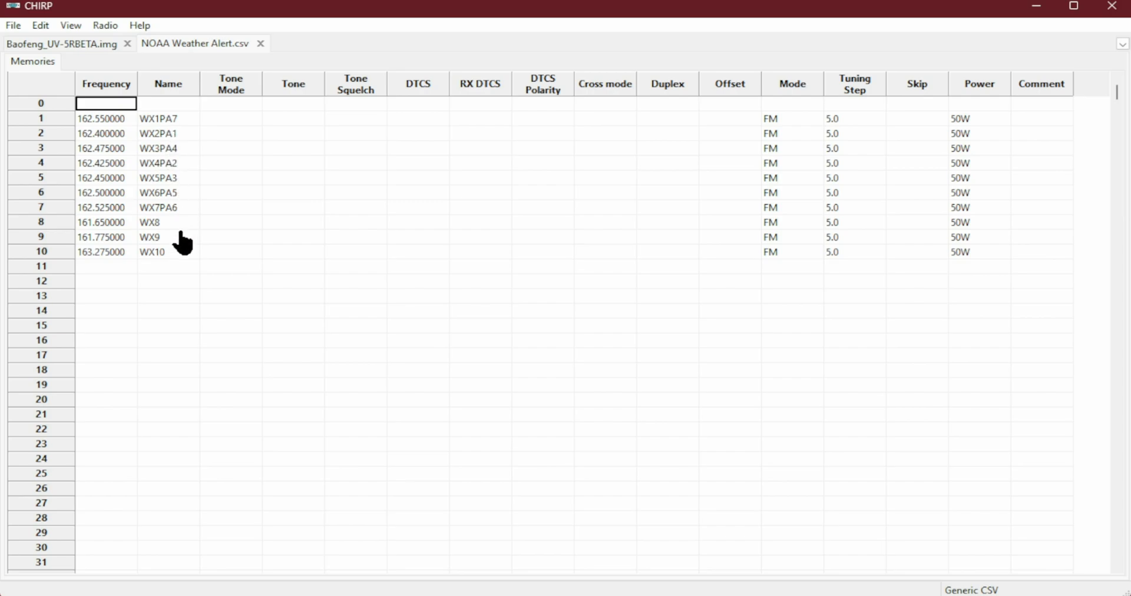
# Step: Shorten the names of weather channels 1 to 3 to WX1, WX2 and WX3
pyautogui.click(185, 120)
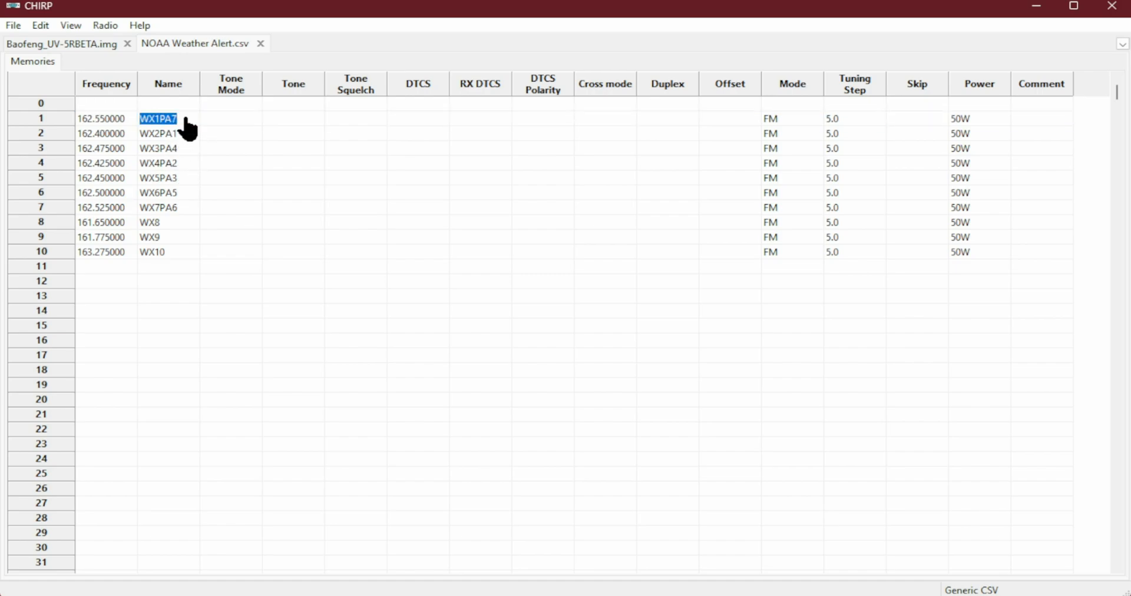
pyautogui.click(185, 120)
pyautogui.press('BackSpace')
pyautogui.click(185, 135)
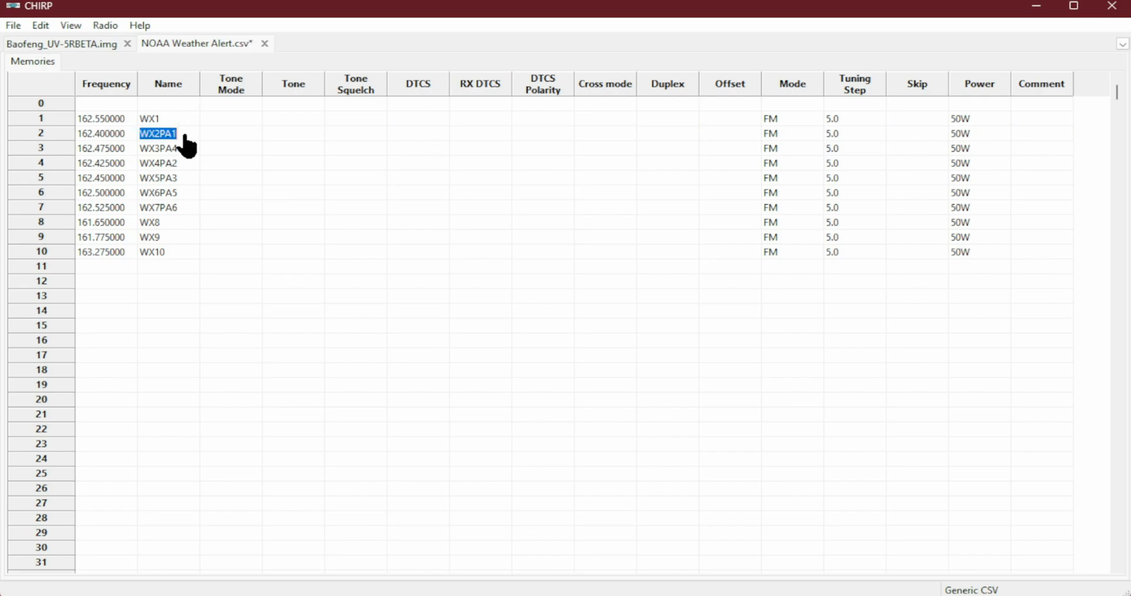
pyautogui.click(184, 136)
pyautogui.press('BackSpace')
pyautogui.click(189, 148)
pyautogui.press('BackSpace')
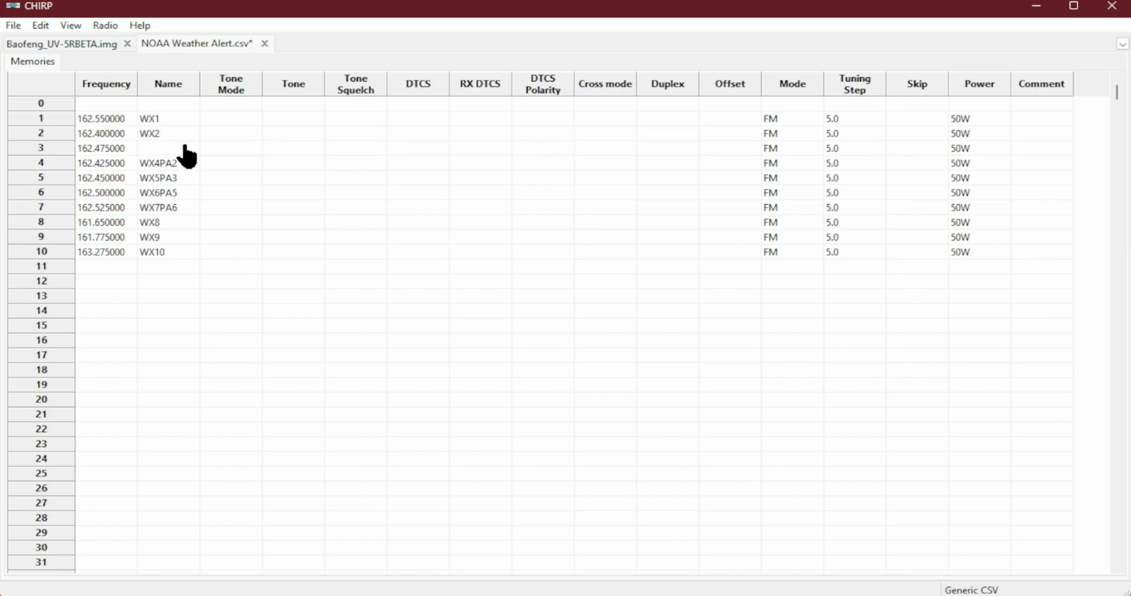
pyautogui.write('WX3')
# Step: Shorten the names of weather channels 4 and 5 to WX4 and WX5
pyautogui.click(188, 164)
pyautogui.click(189, 163)
pyautogui.press('BackSpace')
pyautogui.click(187, 178)
pyautogui.click(186, 178)
pyautogui.click(186, 179)
pyautogui.press('BackSpace')
pyautogui.press('BackSpace')
# Step: Shorten the names of weather channels 6 and 7 to WX6 and WX7, and save the weather channel file
pyautogui.click(193, 193)
pyautogui.click(193, 193)
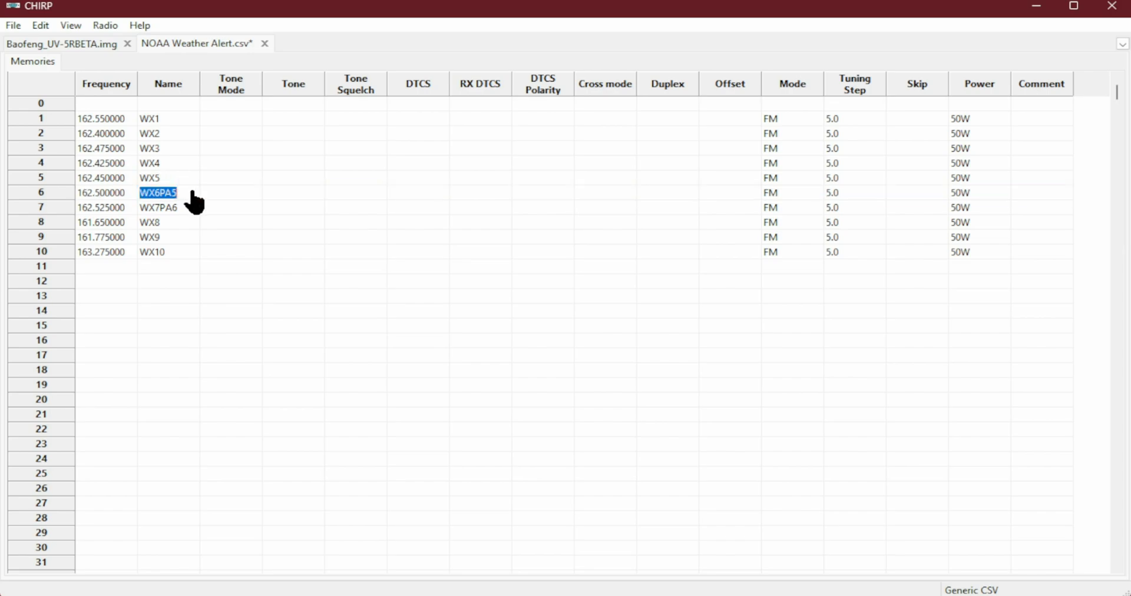
pyautogui.press('BackSpace')
pyautogui.write('WX6')
pyautogui.click(187, 207)
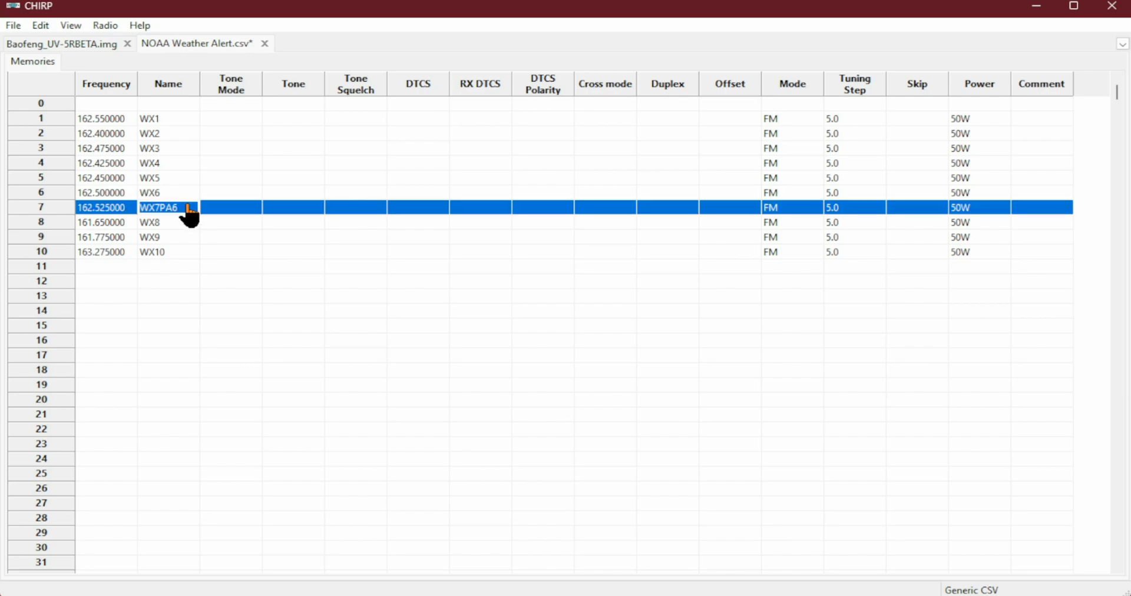
pyautogui.click(188, 208)
pyautogui.click(188, 207)
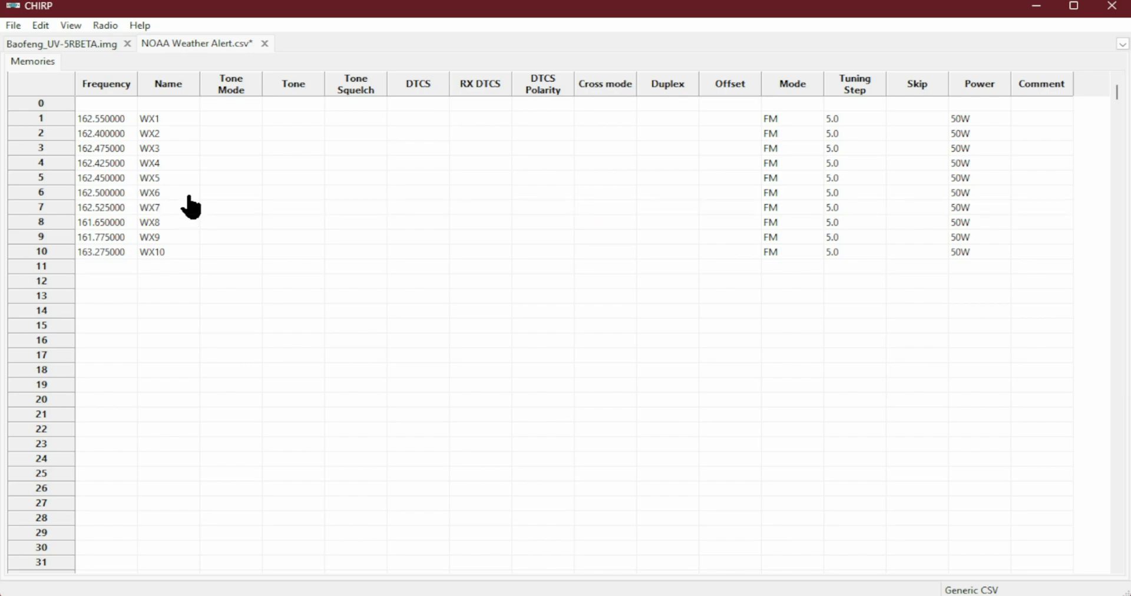
pyautogui.click(12, 26)
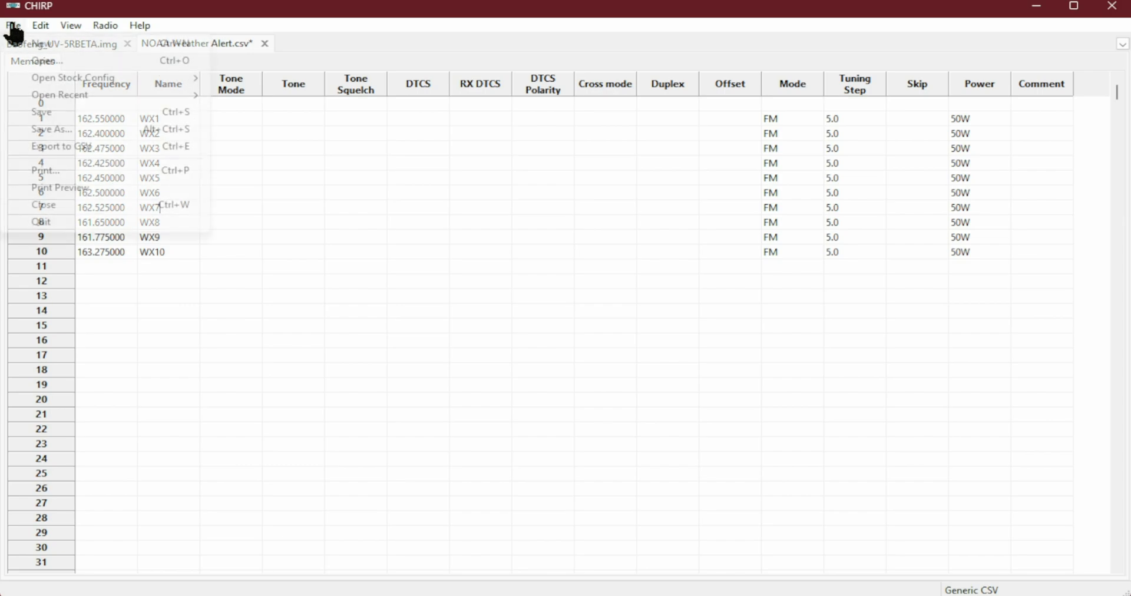
pyautogui.click(38, 115)
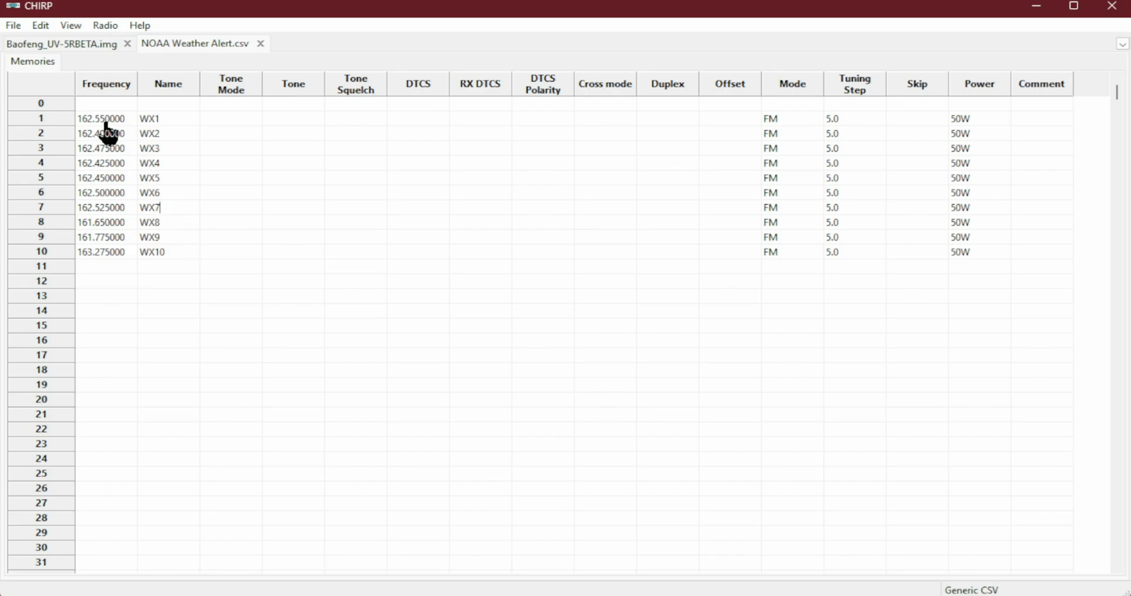
# Step: Copy weather channels 1 to 10 into Baofeng_UV-5RBETA.img, starting at memory row 1
pyautogui.click(62, 121)
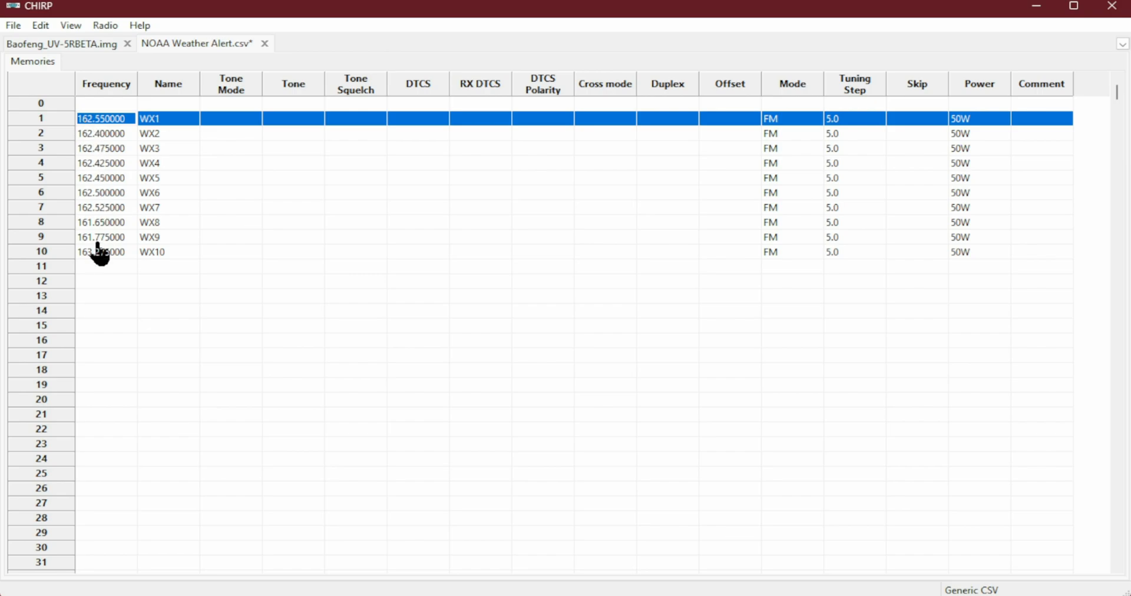
pyautogui.keyDown('shift'); pyautogui.click(50, 252); pyautogui.keyUp('shift')
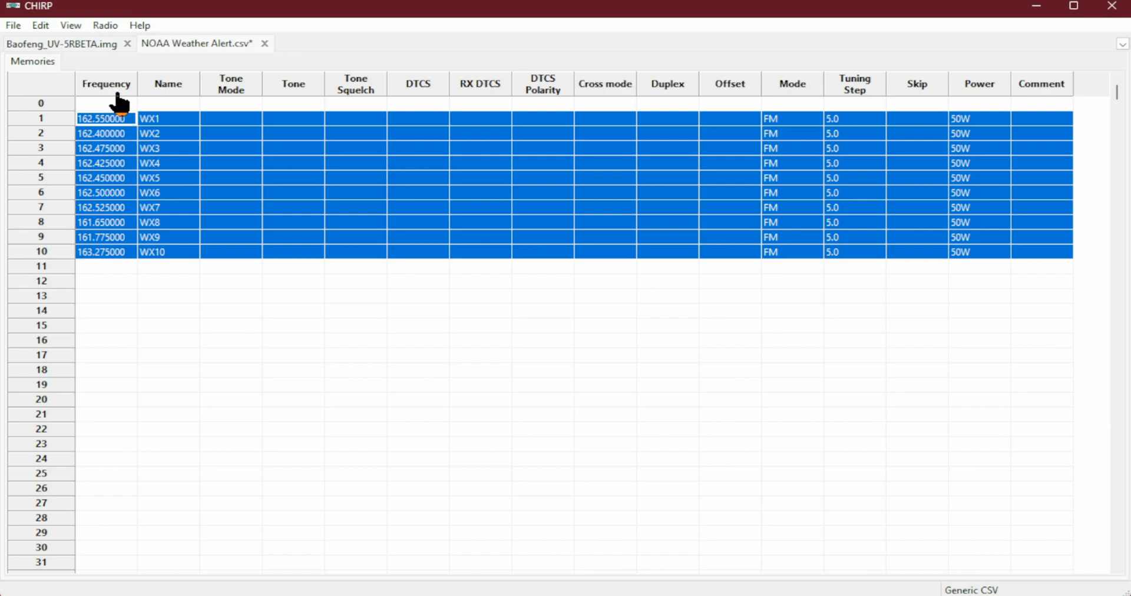
pyautogui.click(96, 47)
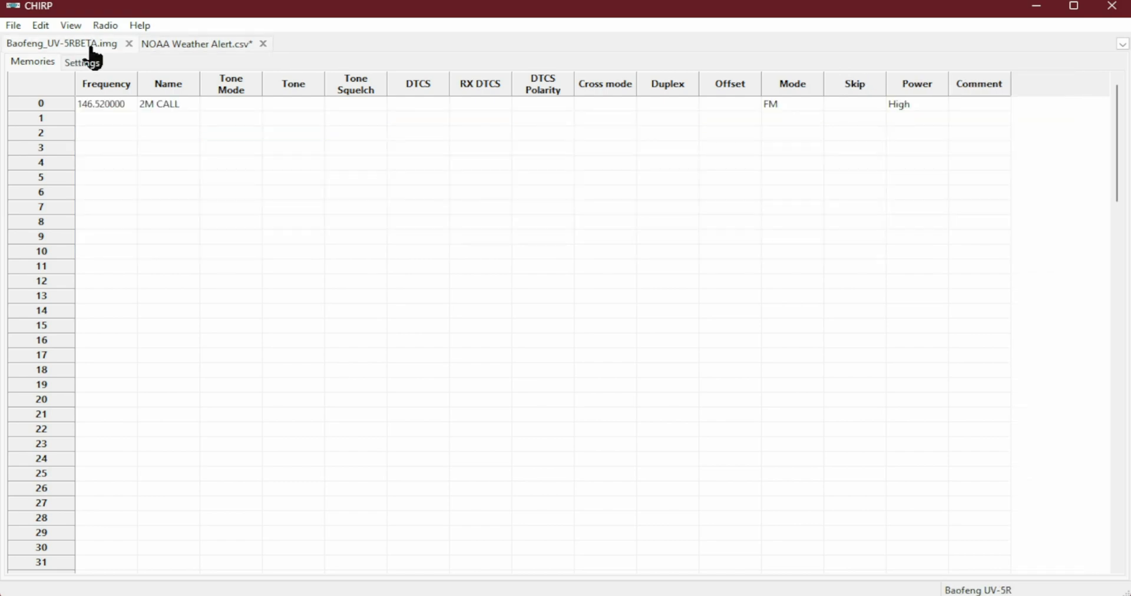
pyautogui.click(60, 120)
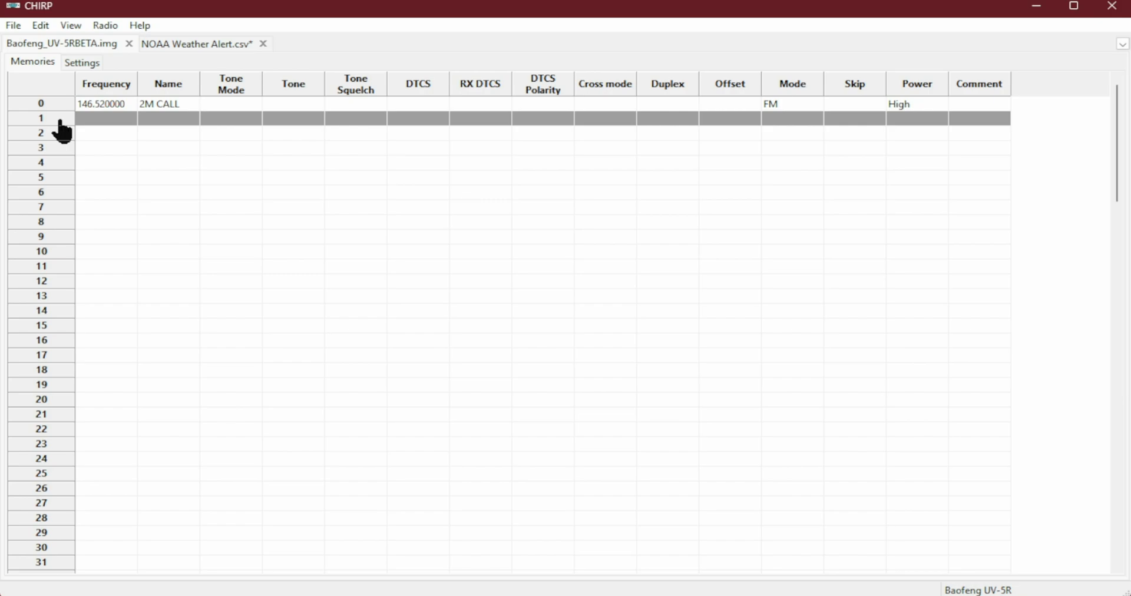
pyautogui.hotkey('ctrl', 'v')
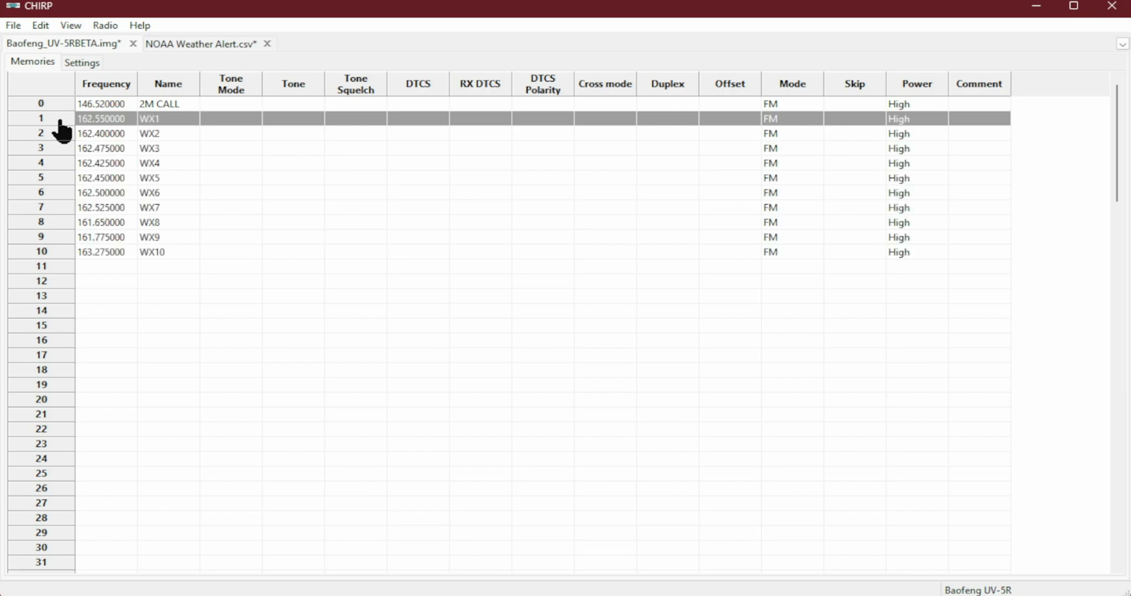
# Step: Set the duplex of channel WX1 in memory row 1 to off
pyautogui.click(178, 282)
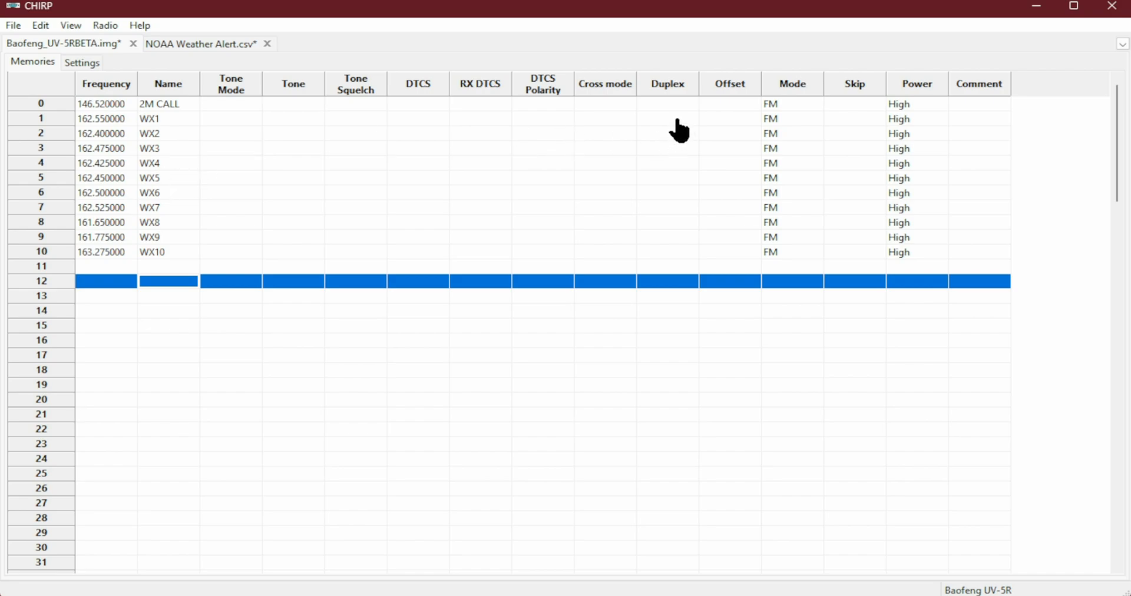
pyautogui.click(668, 274)
pyautogui.click(55, 118)
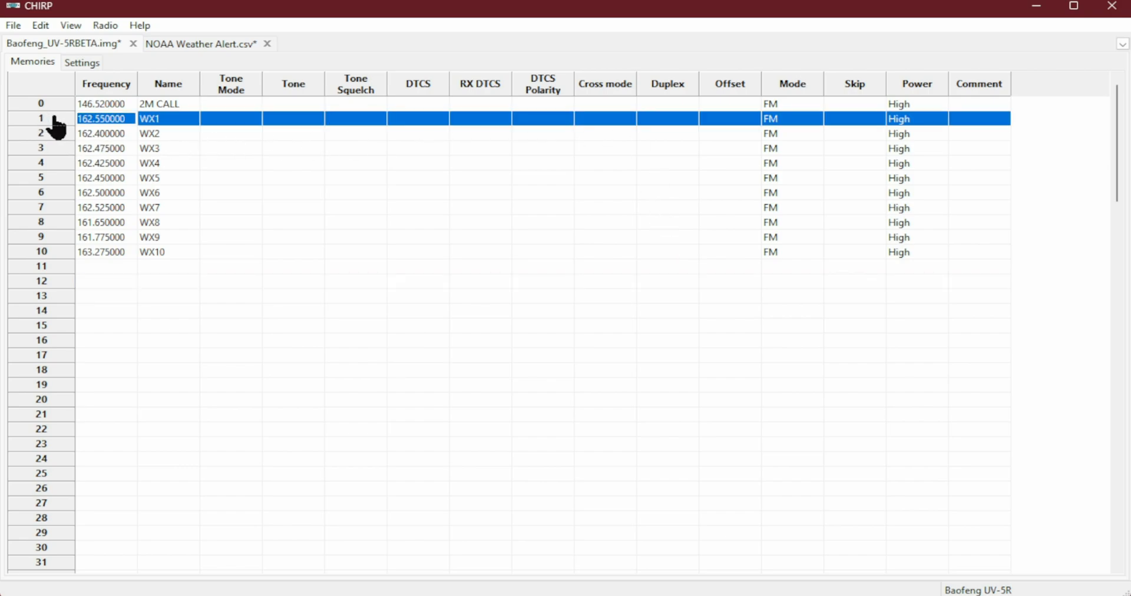
pyautogui.click(174, 120)
pyautogui.click(689, 121)
pyautogui.click(690, 120)
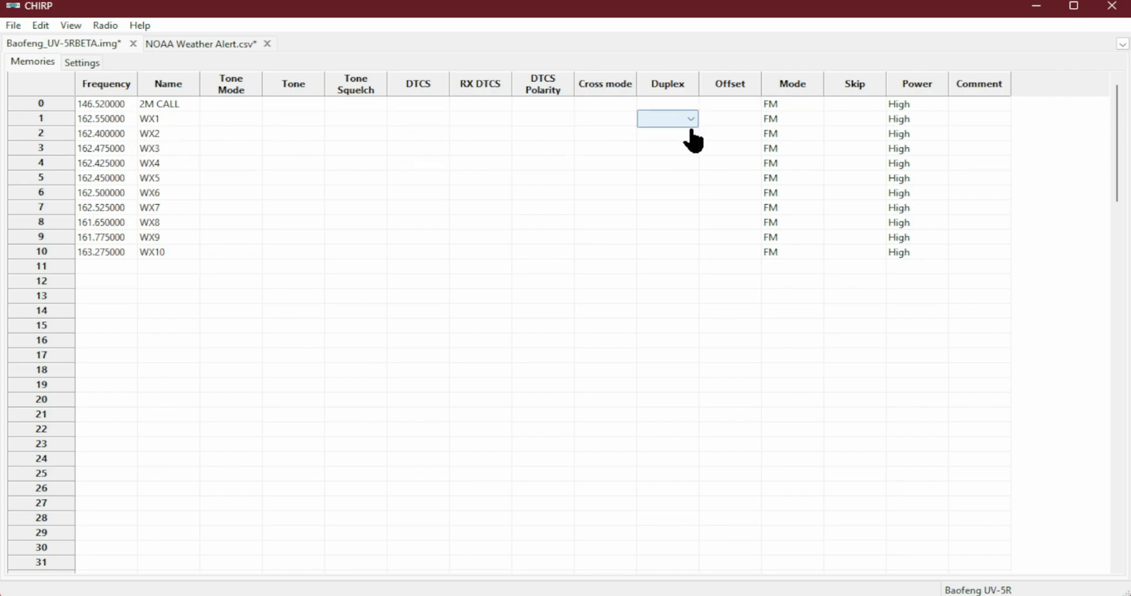
pyautogui.click(690, 121)
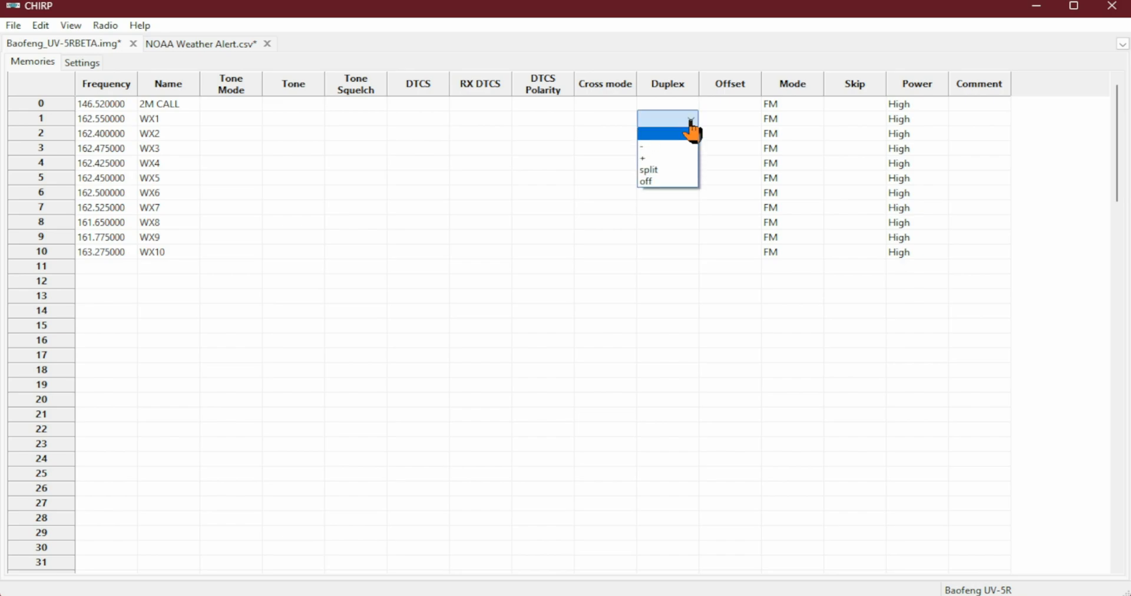
pyautogui.click(646, 179)
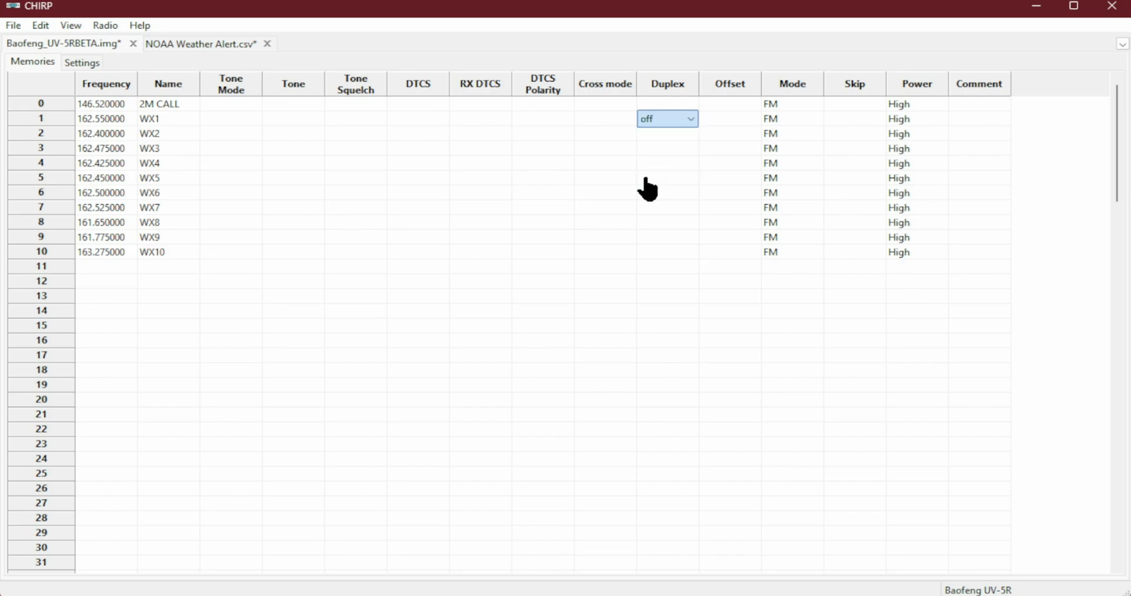
# Step: Set the duplex of channels WX2 and WX3 to off
pyautogui.click(649, 134)
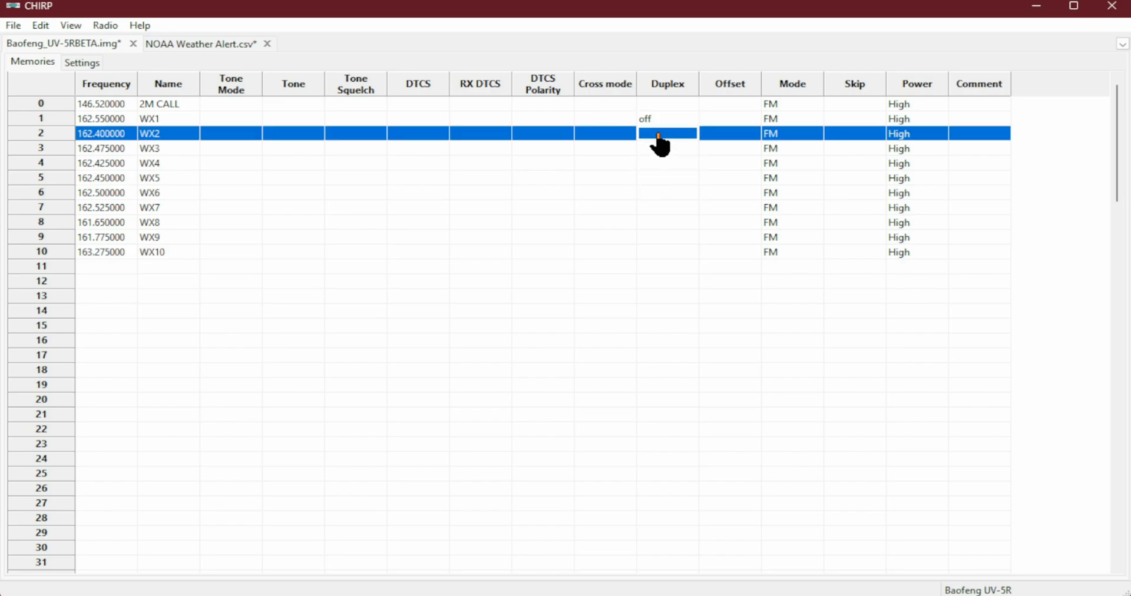
pyautogui.click(693, 134)
pyautogui.click(693, 135)
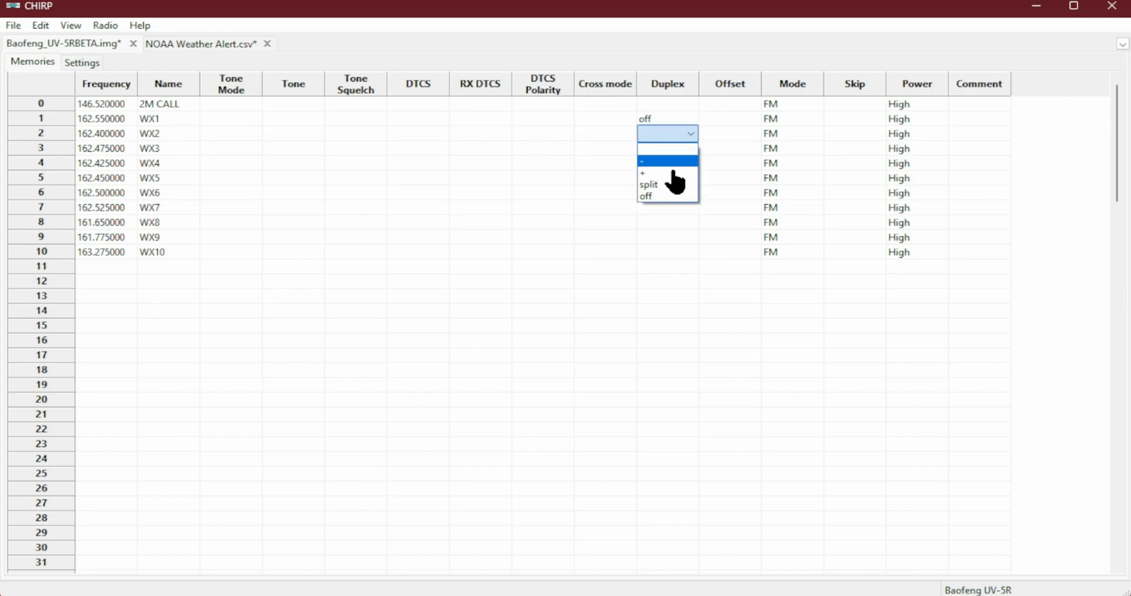
pyautogui.click(653, 197)
pyautogui.click(656, 150)
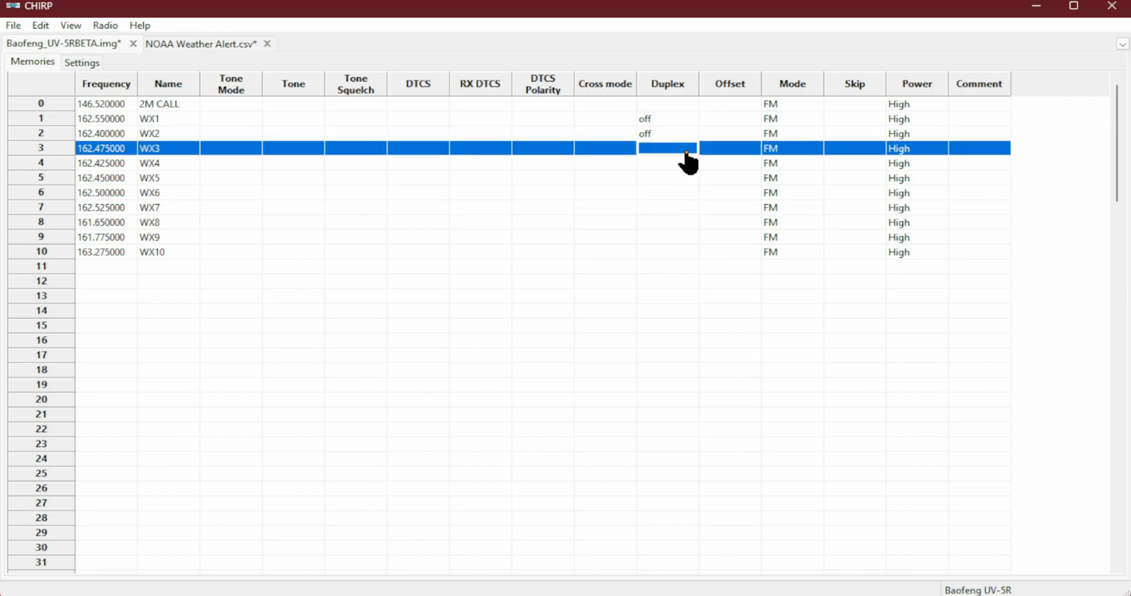
pyautogui.click(693, 150)
pyautogui.click(692, 150)
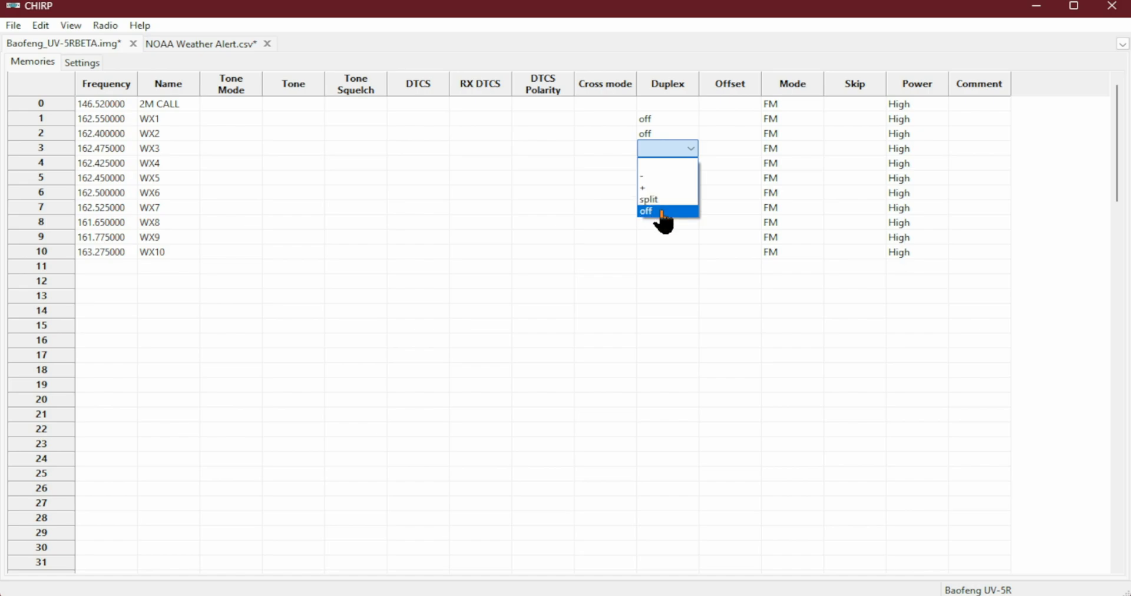
pyautogui.click(655, 211)
# Step: Set the duplex of channels WX4 and WX5 to off
pyautogui.click(664, 167)
pyautogui.click(692, 164)
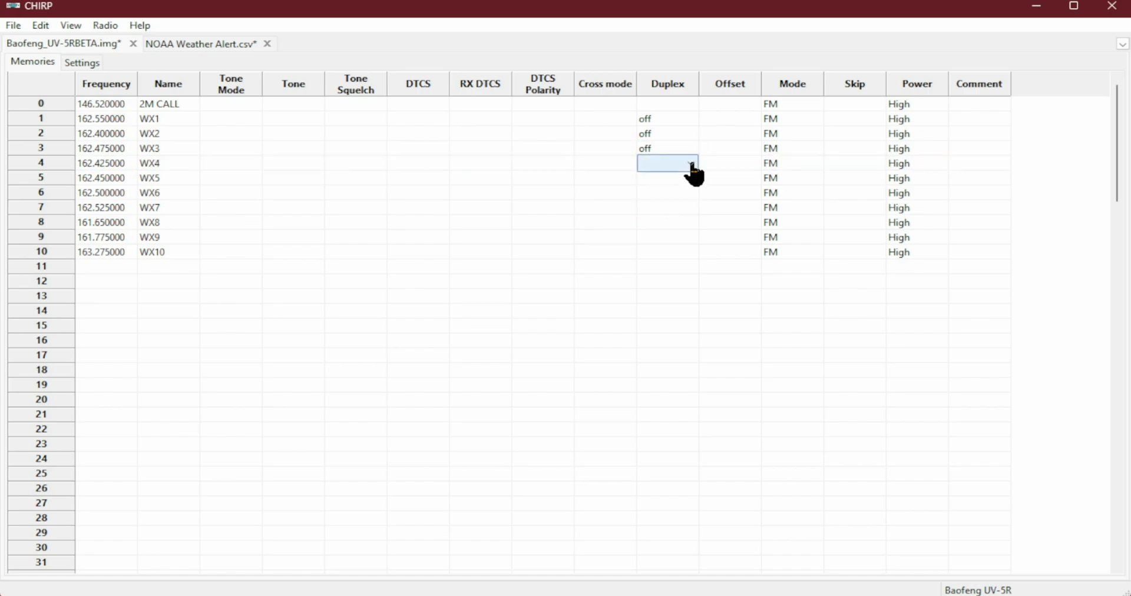
pyautogui.click(691, 163)
pyautogui.click(664, 225)
pyautogui.click(665, 178)
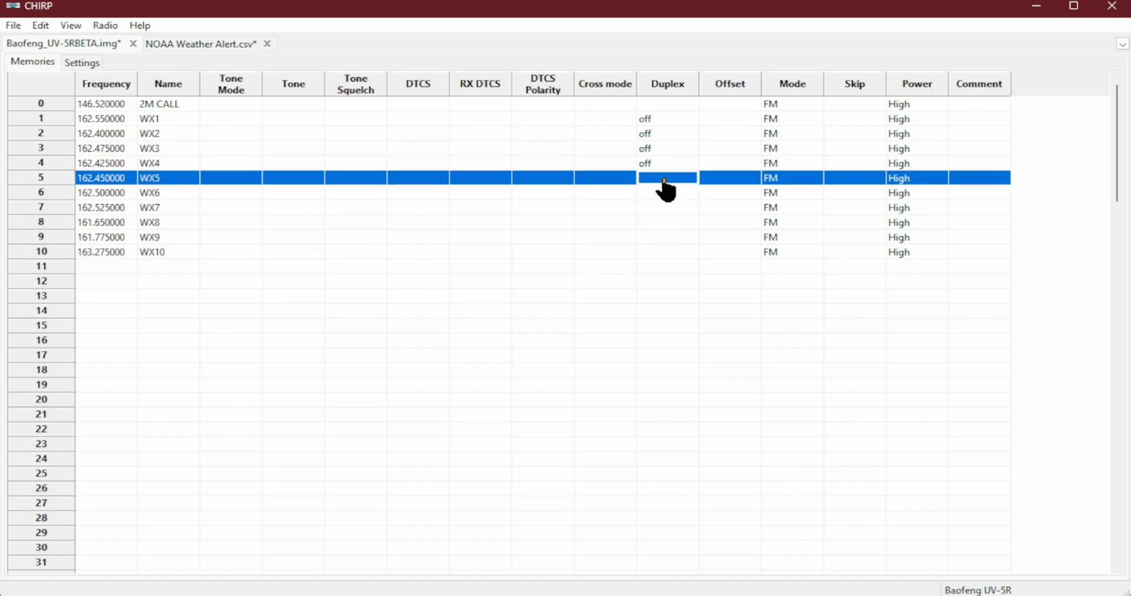
pyautogui.click(689, 179)
pyautogui.click(690, 180)
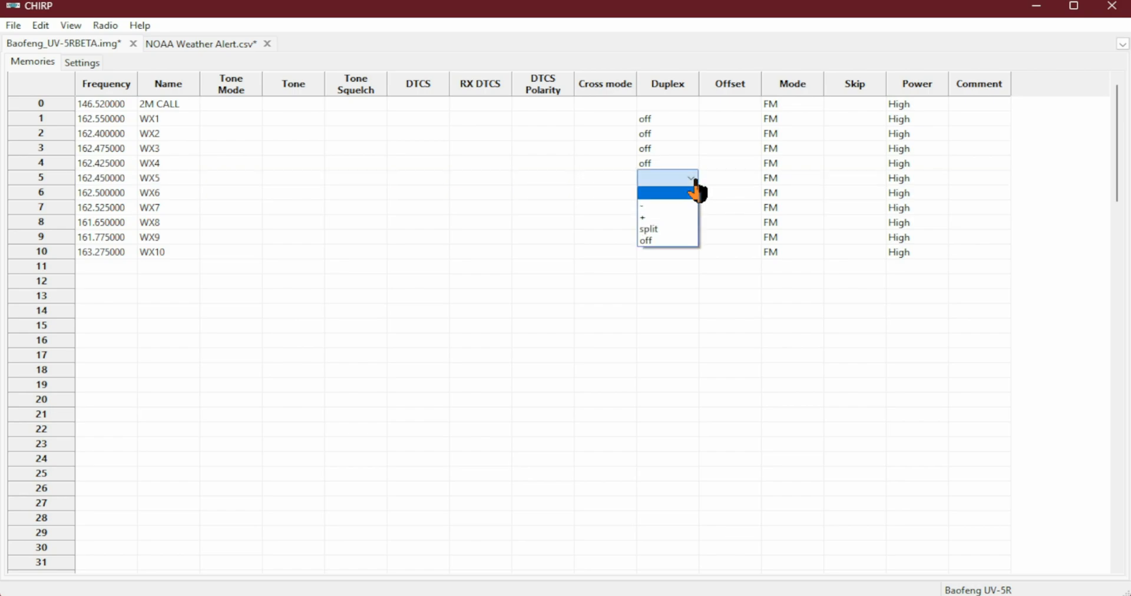
pyautogui.click(668, 241)
# Step: Set the duplex of channels WX6 and WX7 to off
pyautogui.click(672, 194)
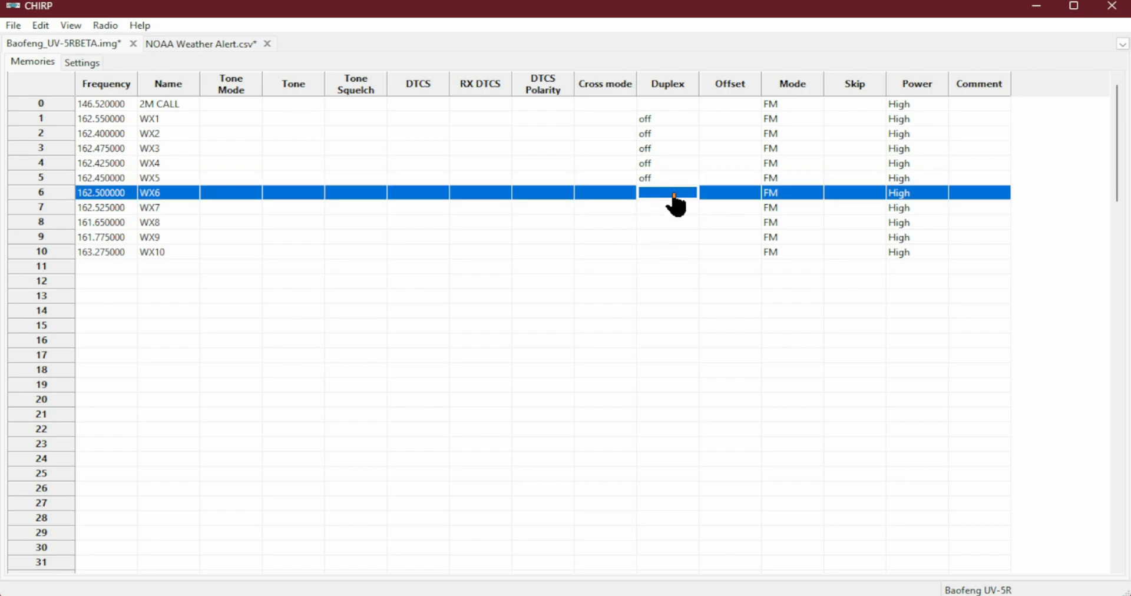
pyautogui.click(687, 193)
pyautogui.click(690, 193)
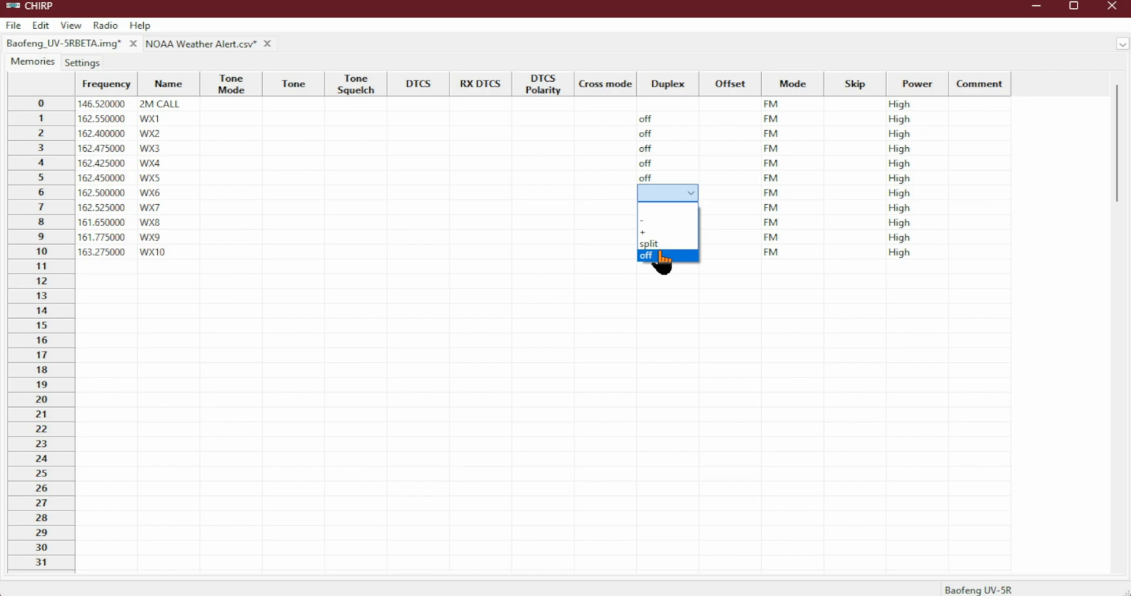
pyautogui.click(659, 255)
pyautogui.click(658, 207)
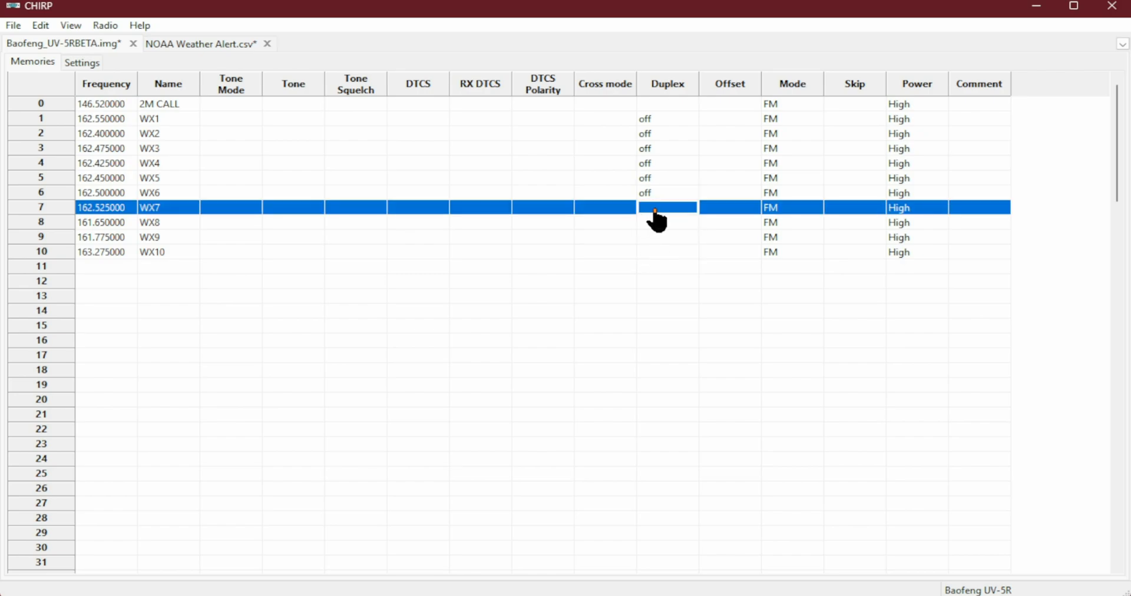
pyautogui.click(689, 207)
pyautogui.click(691, 209)
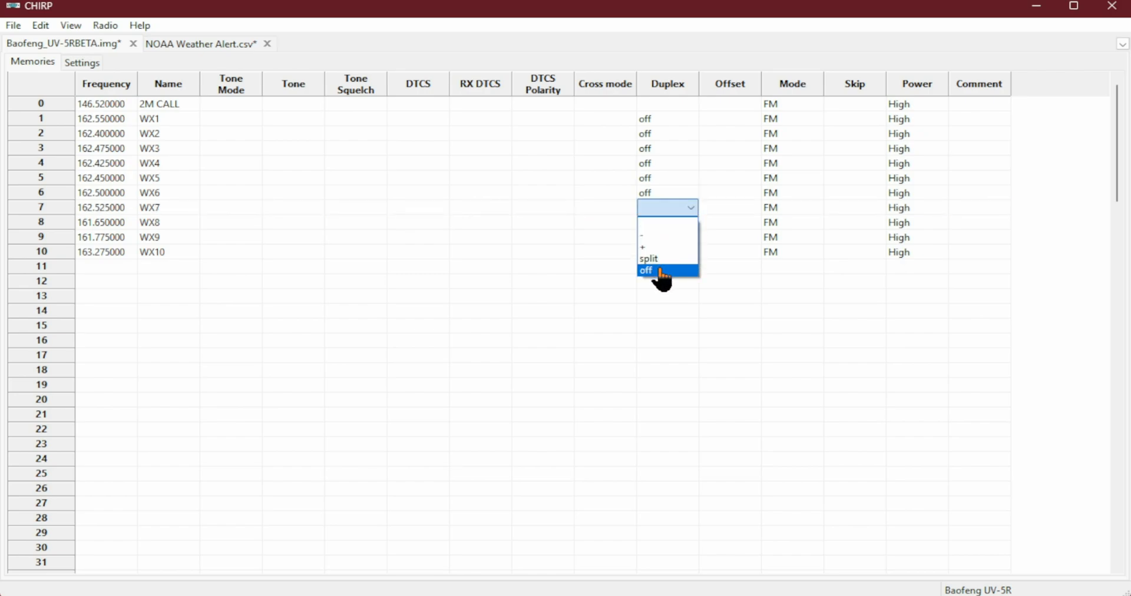
pyautogui.click(658, 270)
# Step: Set the duplex of channels WX8 and WX9 to off
pyautogui.click(660, 224)
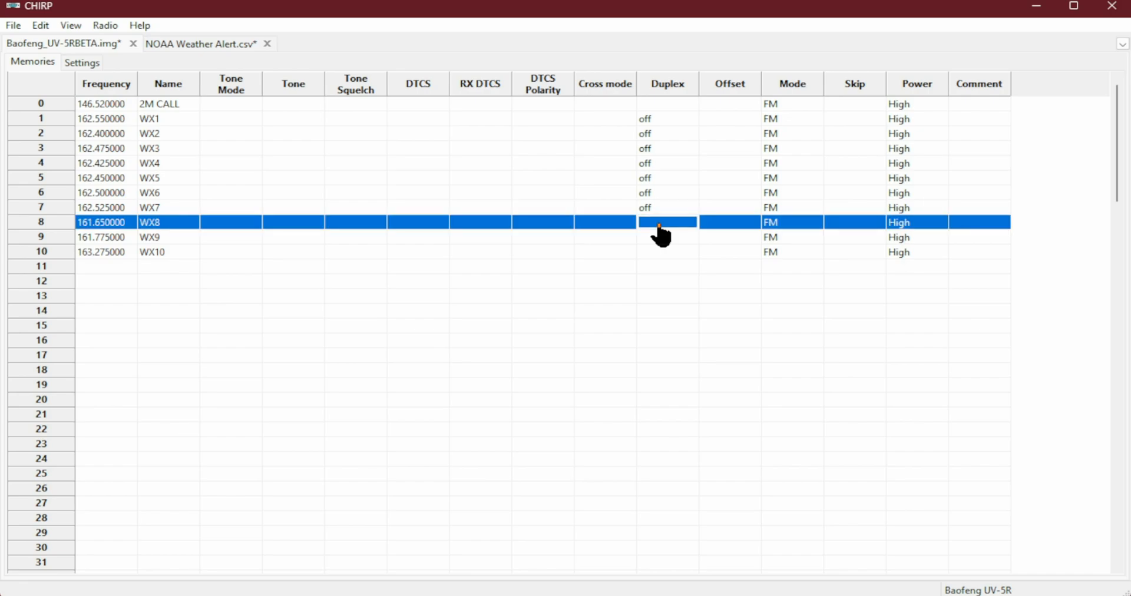
pyautogui.click(691, 224)
pyautogui.click(691, 224)
pyautogui.click(659, 285)
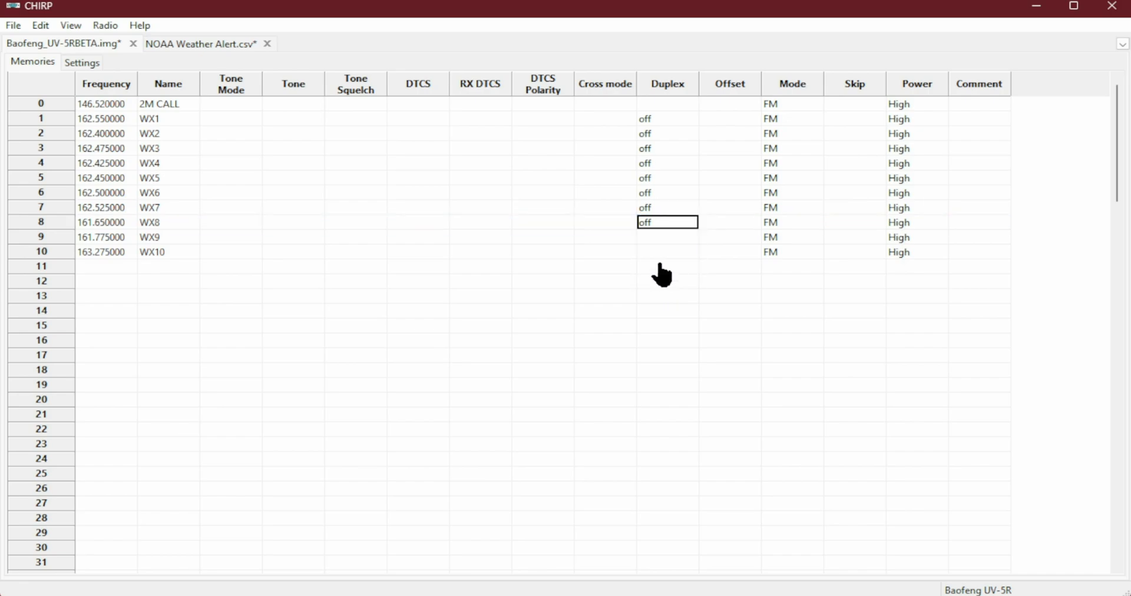
pyautogui.click(656, 241)
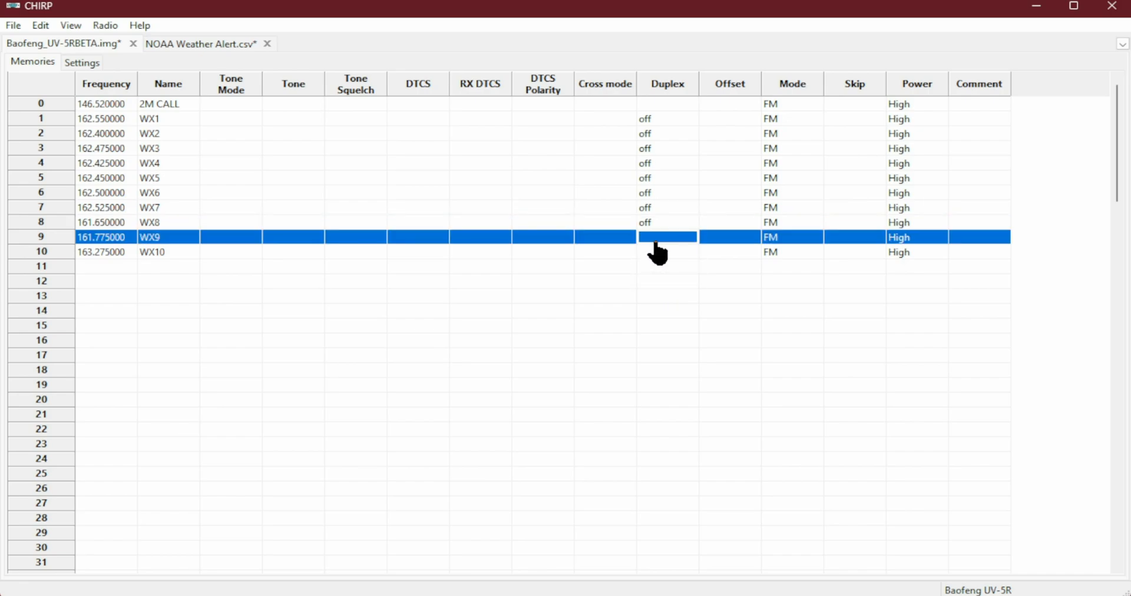
pyautogui.click(690, 242)
pyautogui.click(689, 242)
pyautogui.click(651, 299)
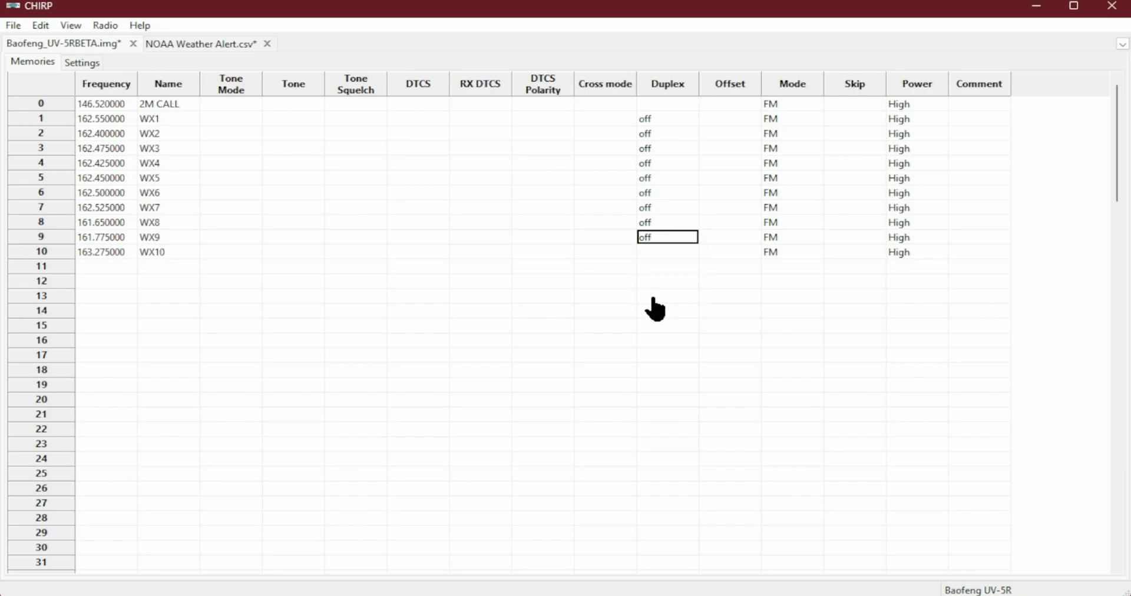
# Step: Set the duplex of channel WX10 and of the 2M CALL channel in memory row 0 to off
pyautogui.click(657, 255)
pyautogui.click(691, 252)
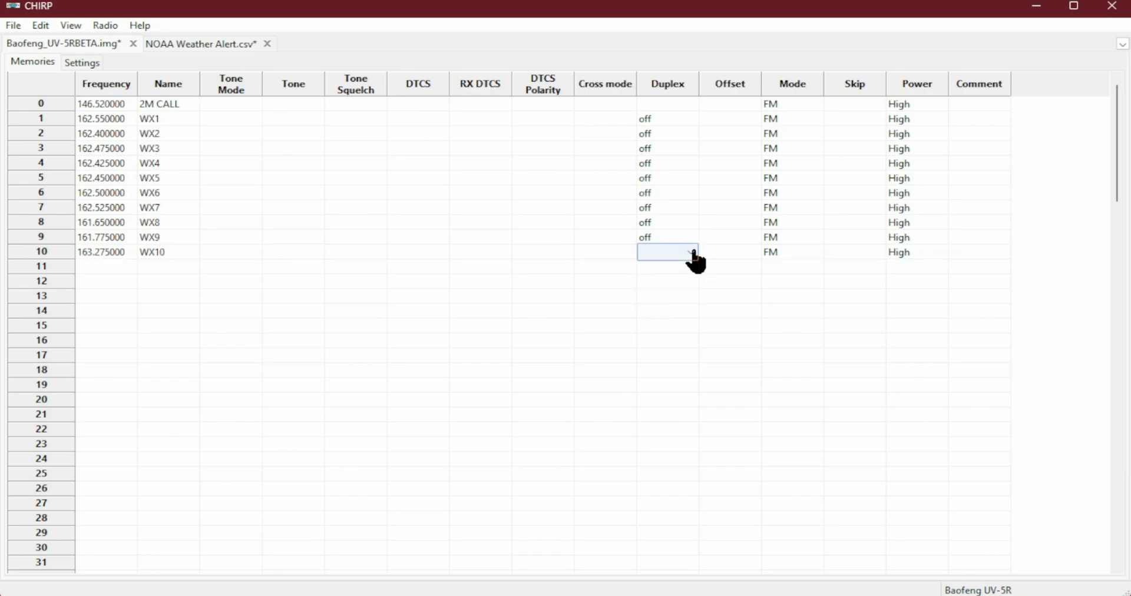
pyautogui.click(691, 252)
pyautogui.click(671, 316)
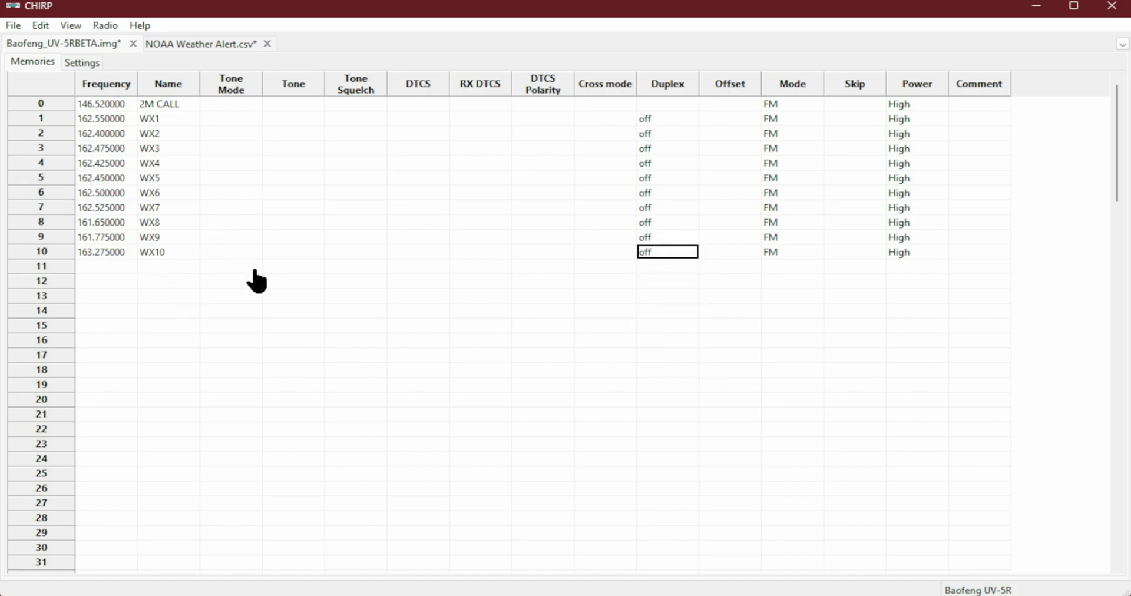
pyautogui.click(679, 105)
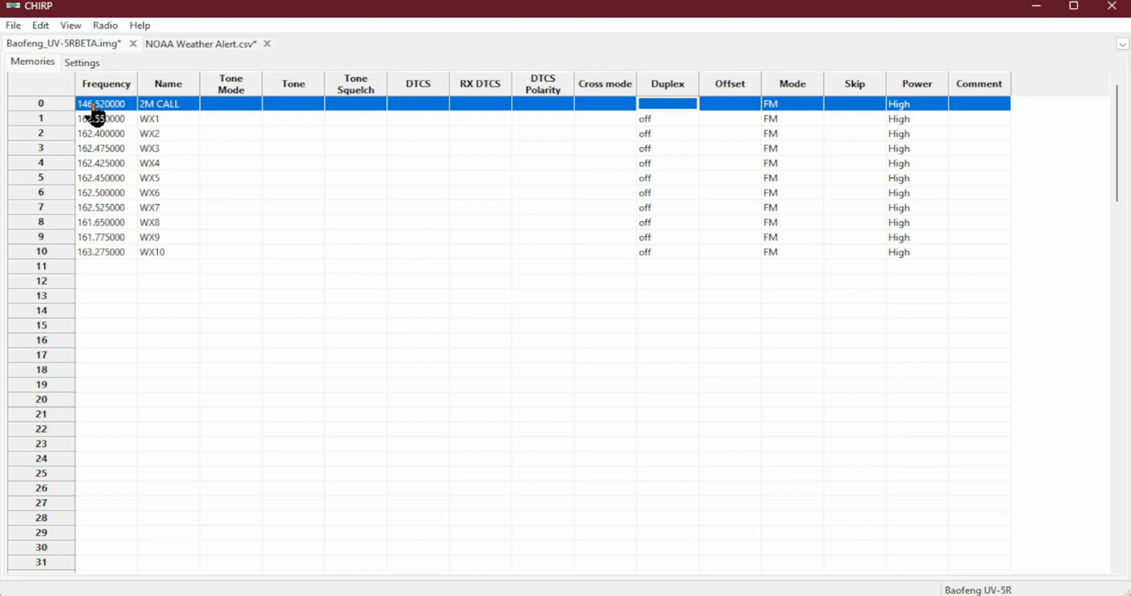
pyautogui.click(687, 106)
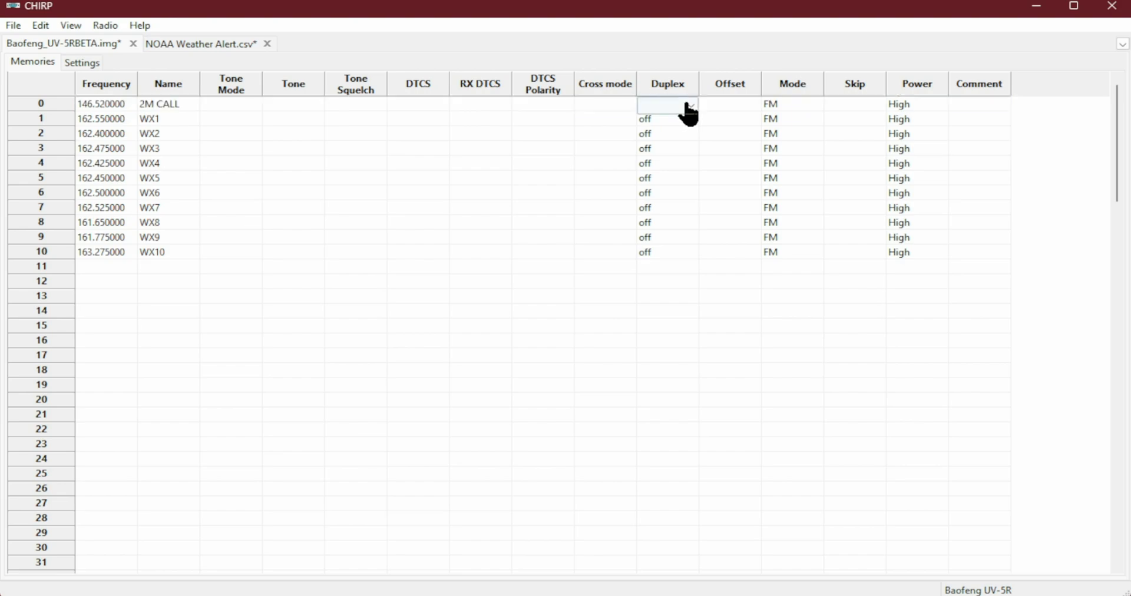
pyautogui.click(690, 107)
pyautogui.click(665, 170)
# Step: Save the changes to Baofeng_UV-5RBETA.img
pyautogui.click(87, 48)
pyautogui.click(13, 25)
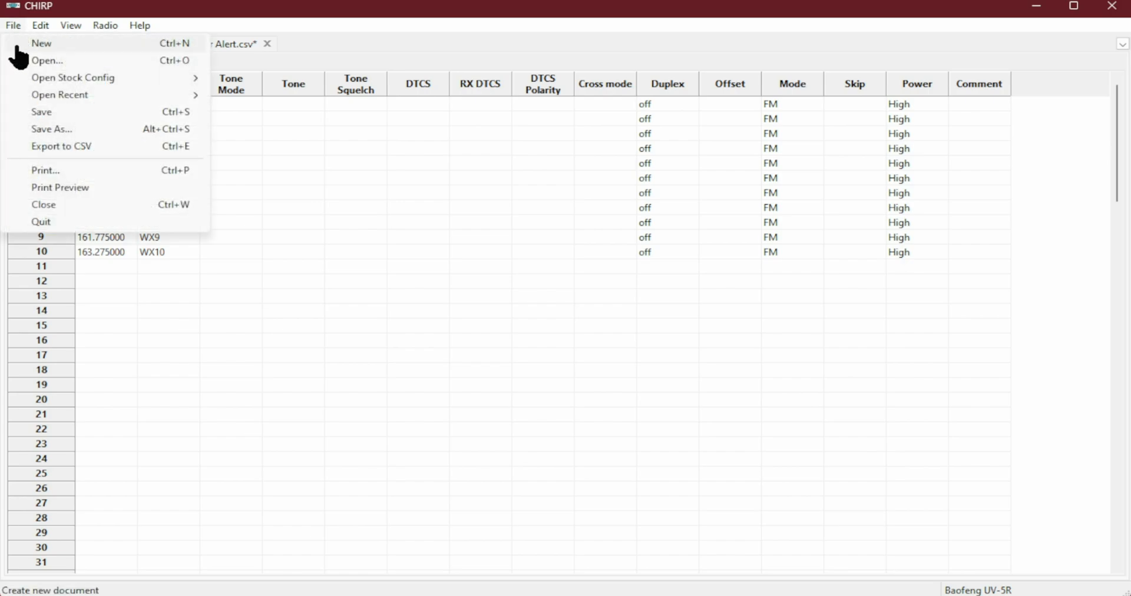
pyautogui.click(38, 113)
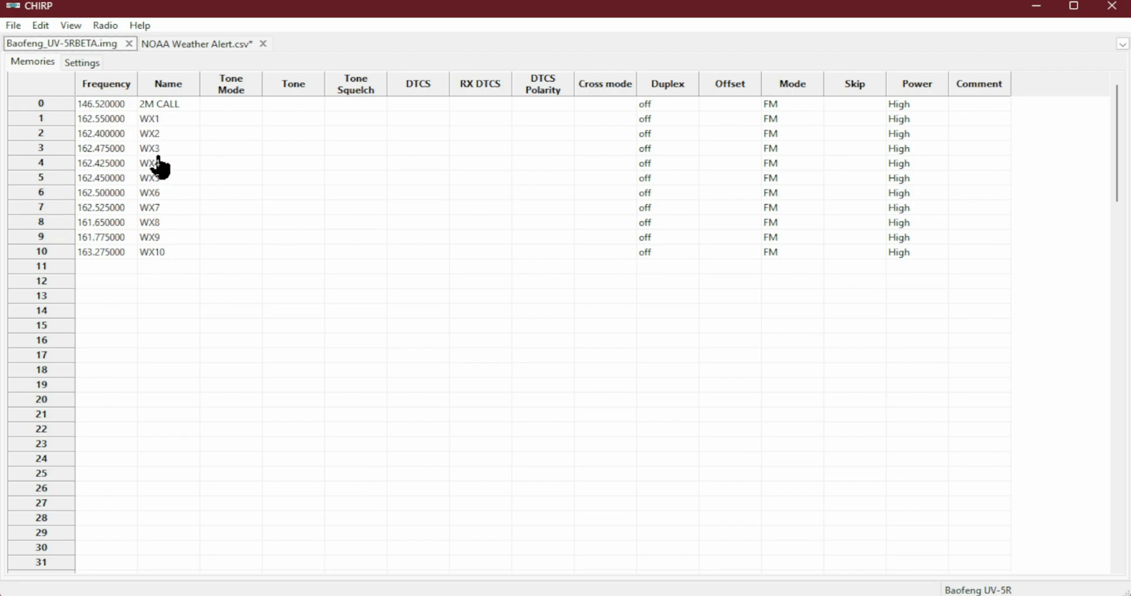
pyautogui.click(106, 27)
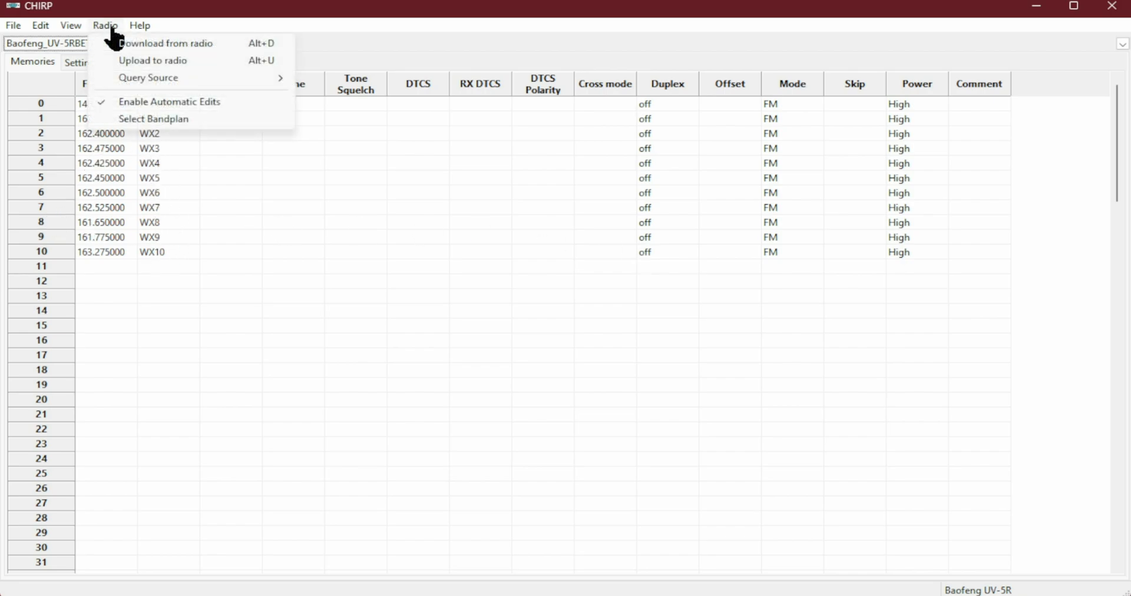
pyautogui.click(214, 224)
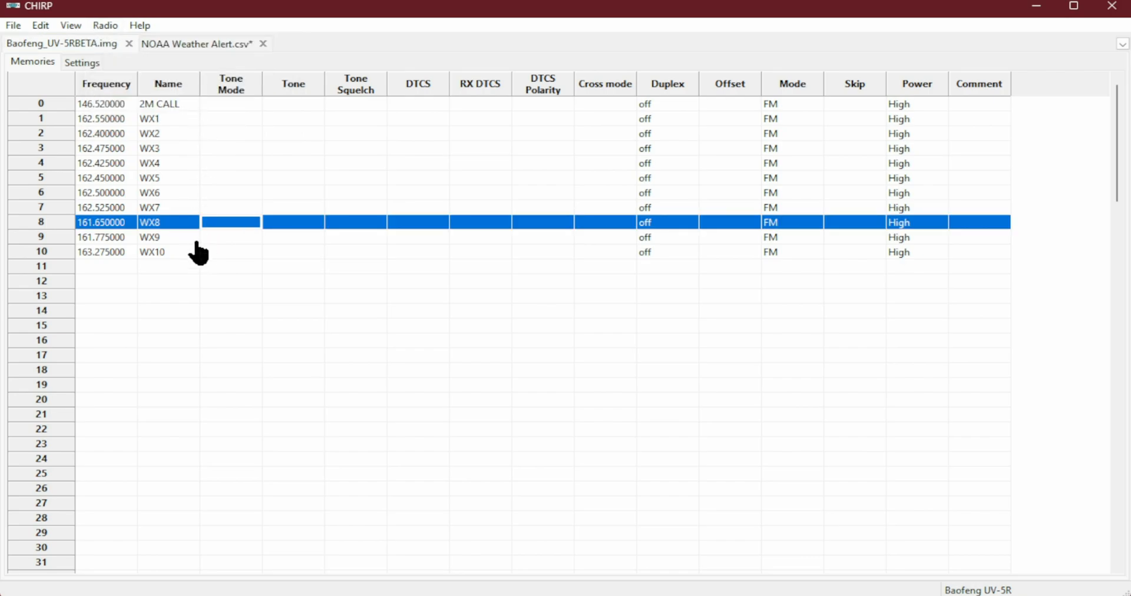
pyautogui.click(101, 266)
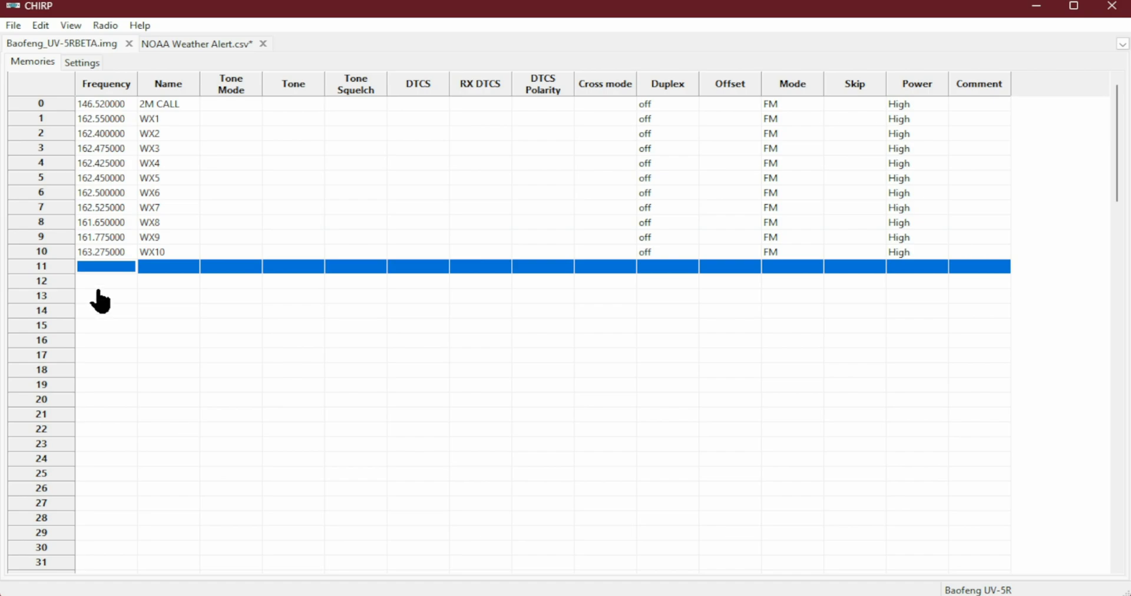
pyautogui.click(112, 282)
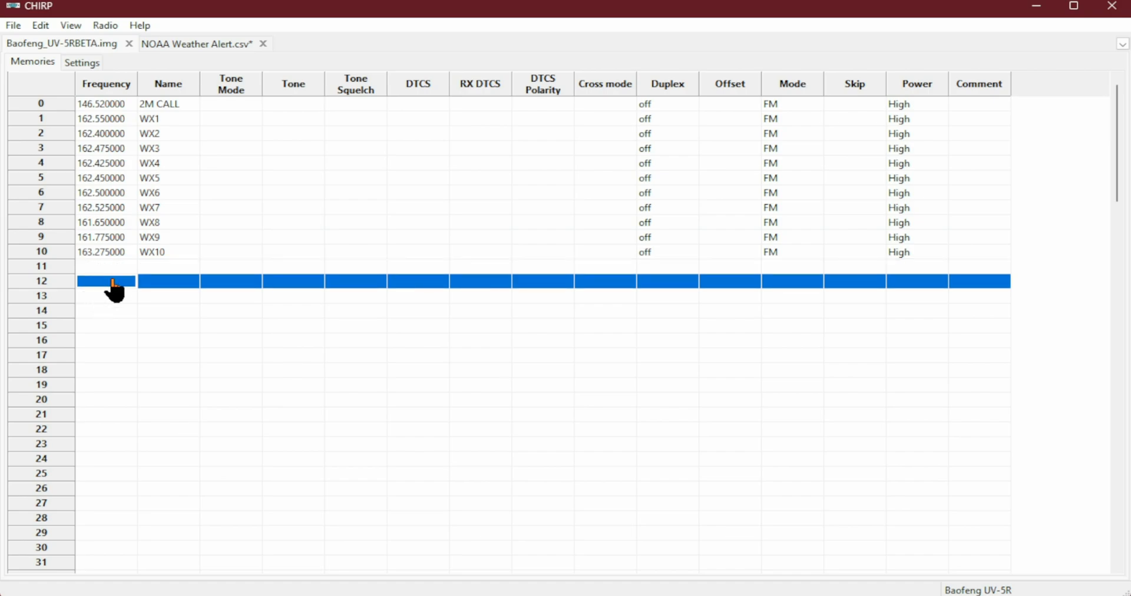
pyautogui.click(40, 25)
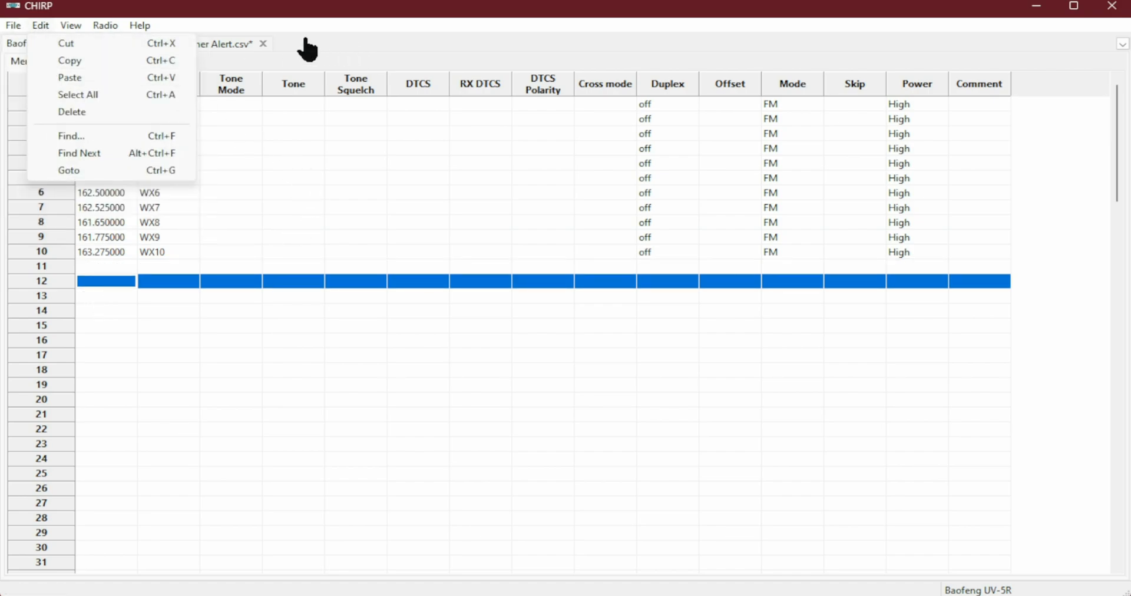
# Step: Close the NOAA Weather Alert.csv file, saving its changes
pyautogui.click(227, 46)
pyautogui.click(265, 44)
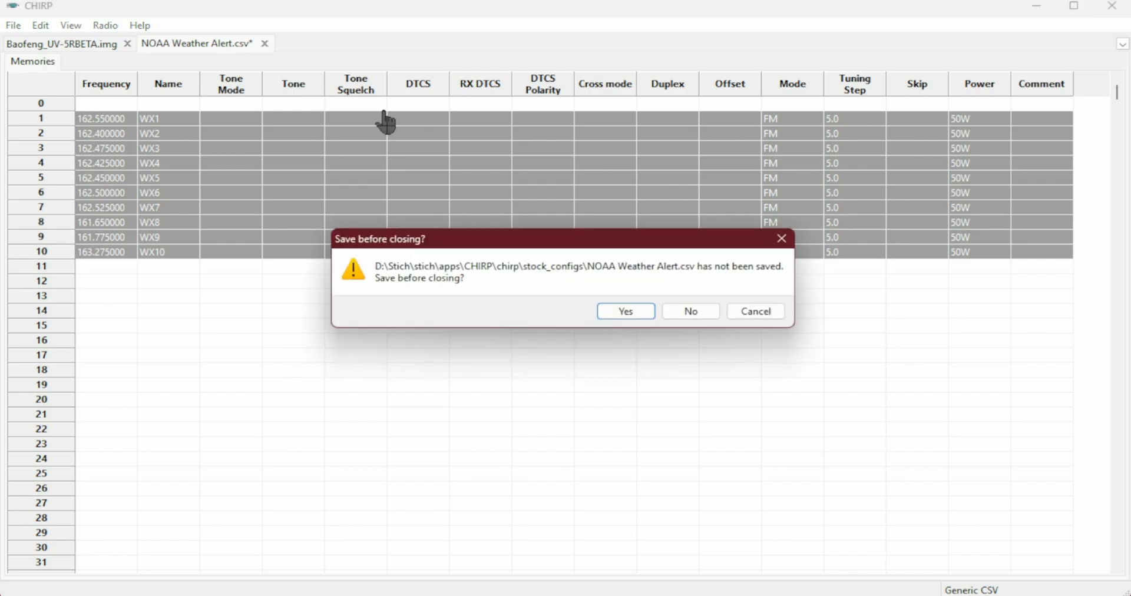
pyautogui.click(649, 315)
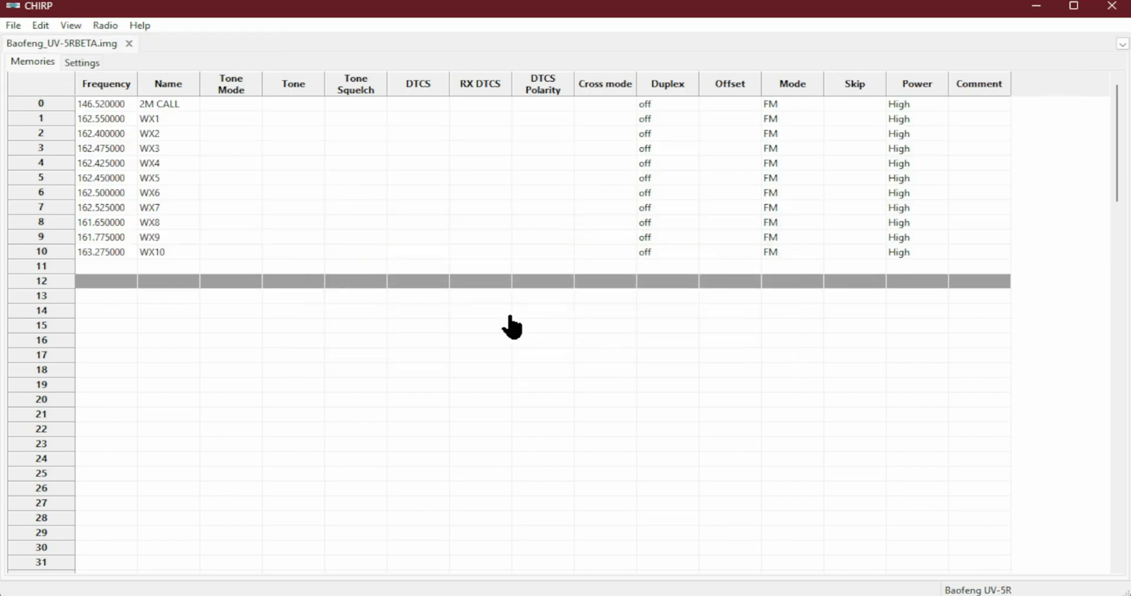
# Step: Open the US FRS and GMRS Channels.csv stock configuration and review its channel list
pyautogui.click(13, 25)
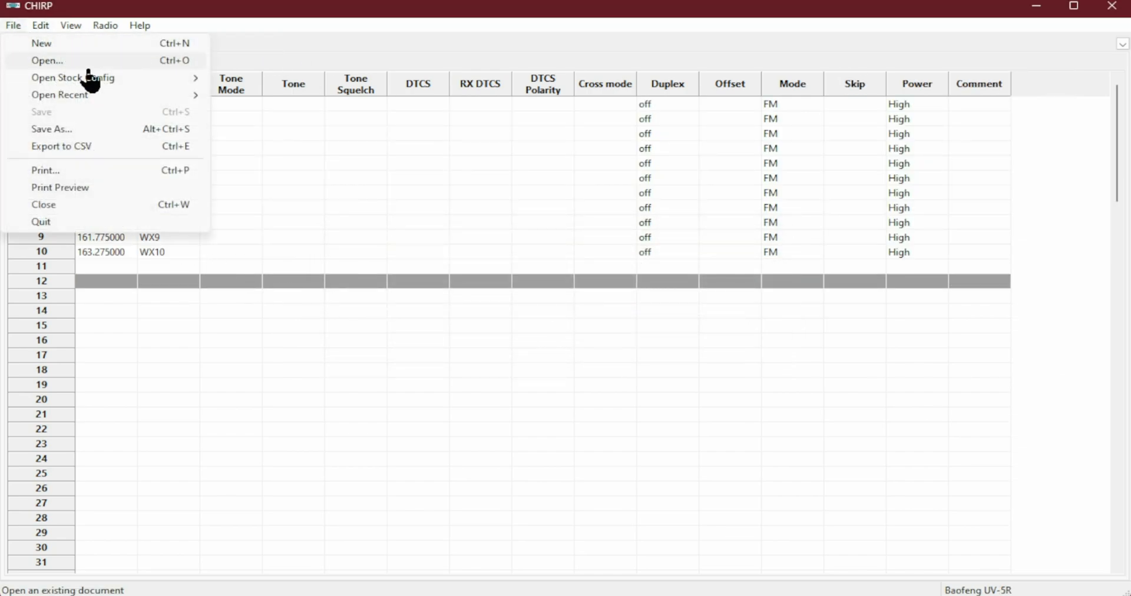
pyautogui.moveTo(99, 83)
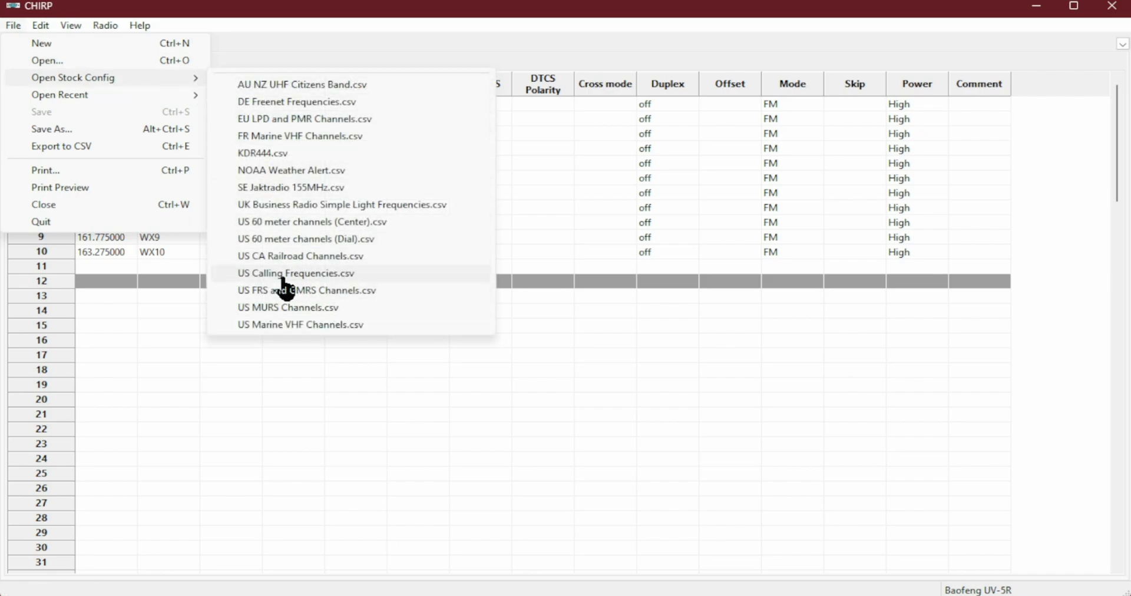
pyautogui.click(327, 293)
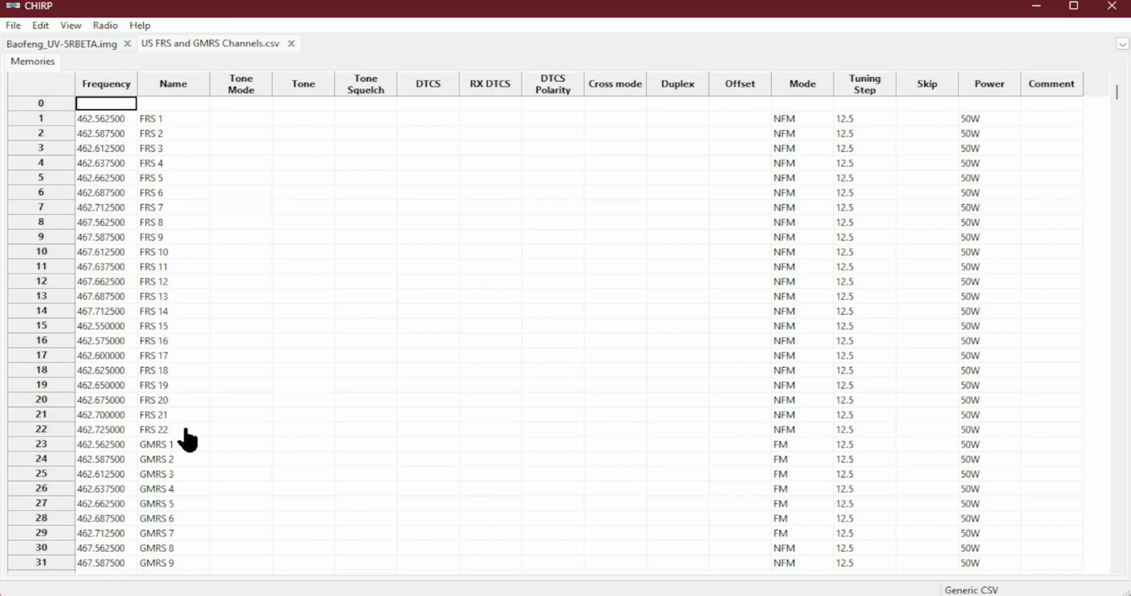
pyautogui.scroll(-9, 187, 439)
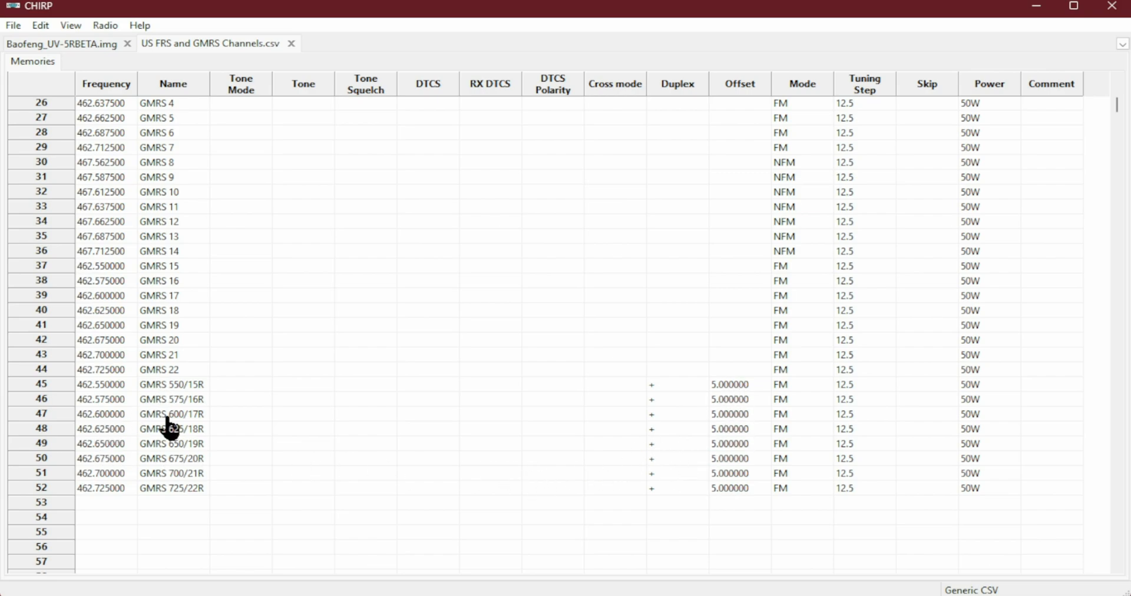
pyautogui.scroll(6, 264, 460)
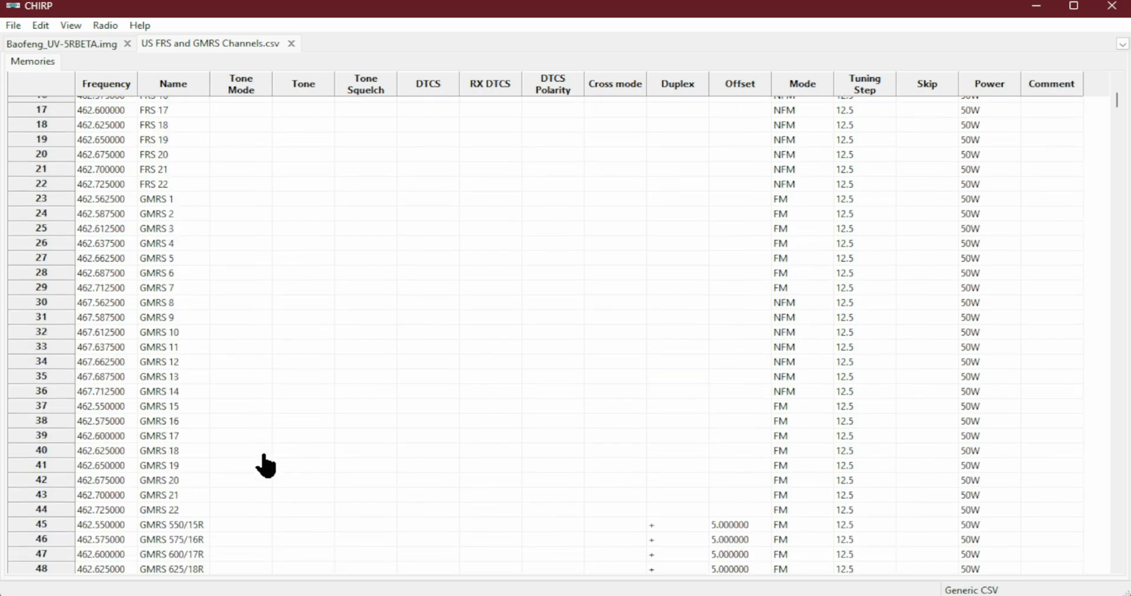
pyautogui.scroll(3, 264, 465)
# Step: Rename the GMRS 16 channel in row 38 to OFF ROADING and save US FRS and GMRS Channels.csv
pyautogui.scroll(-2, 266, 466)
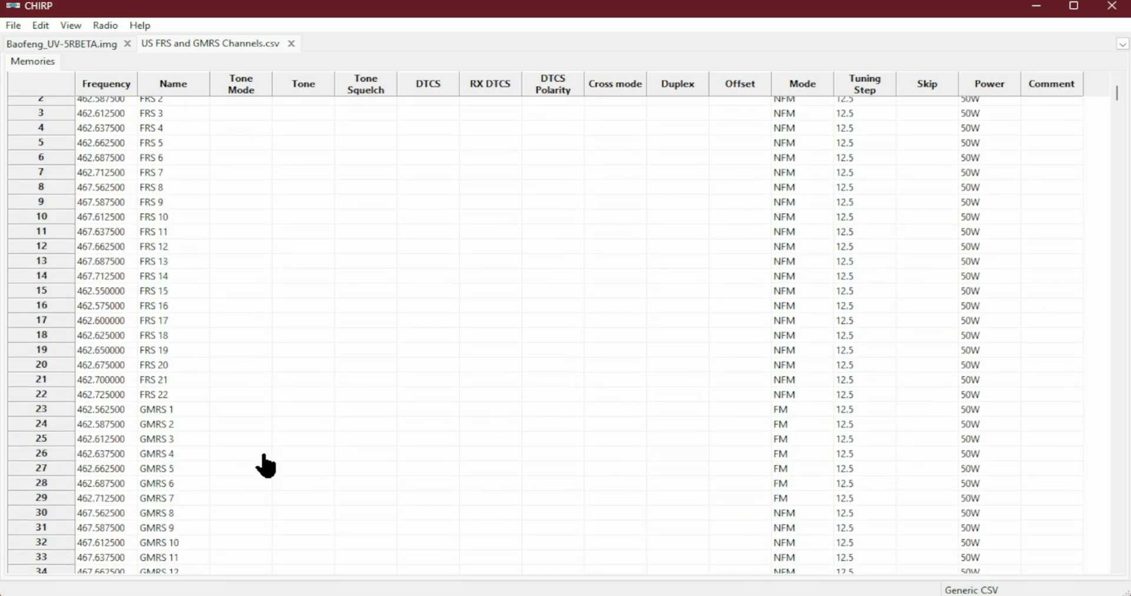
pyautogui.scroll(-1, 265, 465)
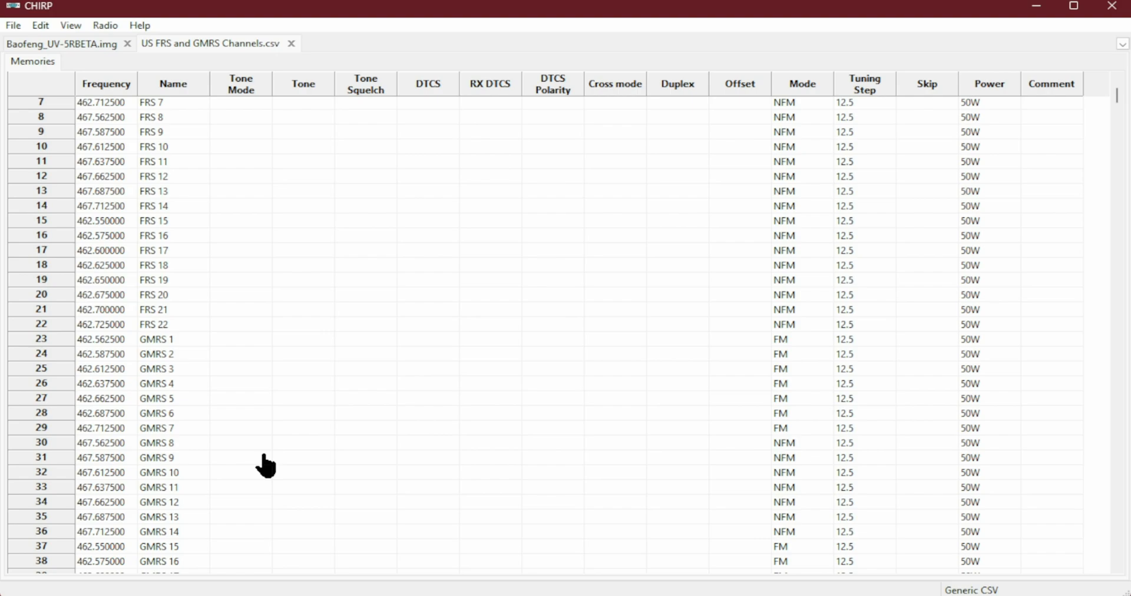
pyautogui.scroll(-1, 265, 465)
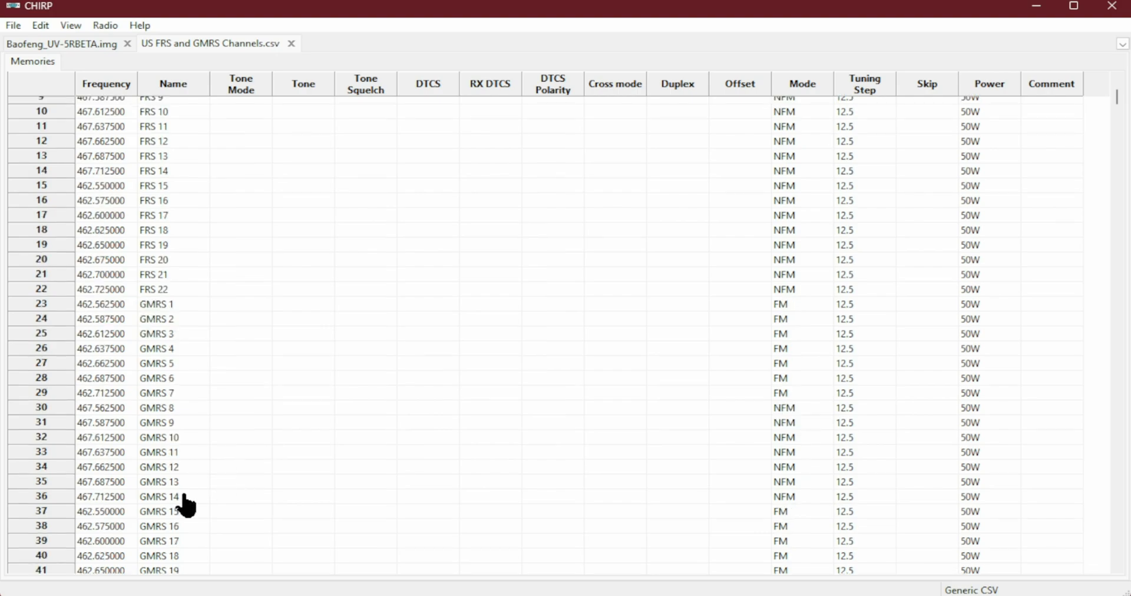
pyautogui.click(150, 527)
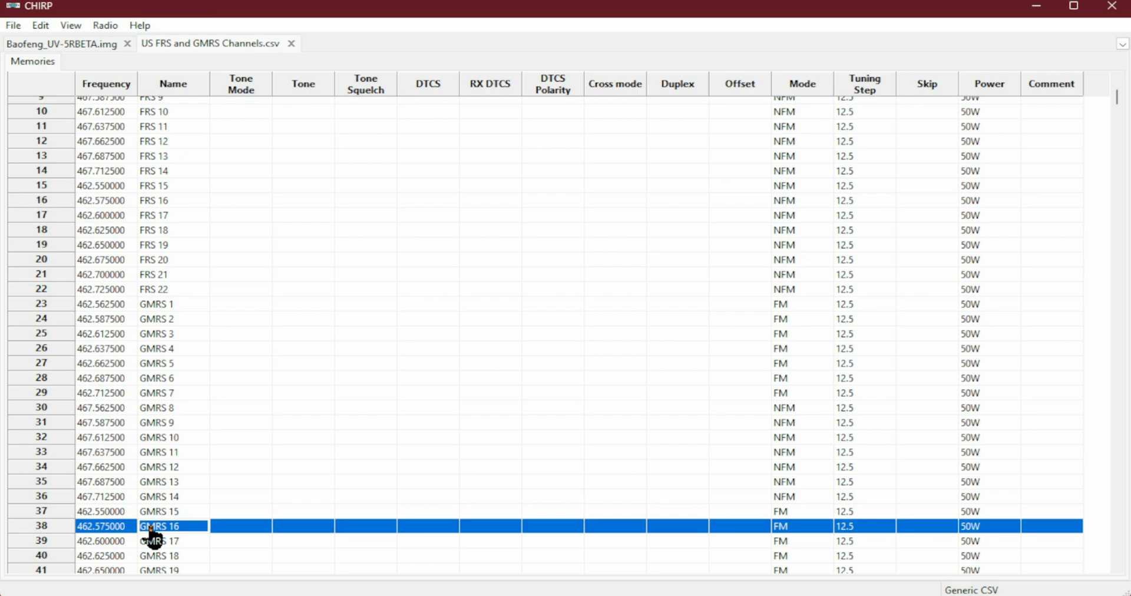
pyautogui.doubleClick(183, 530)
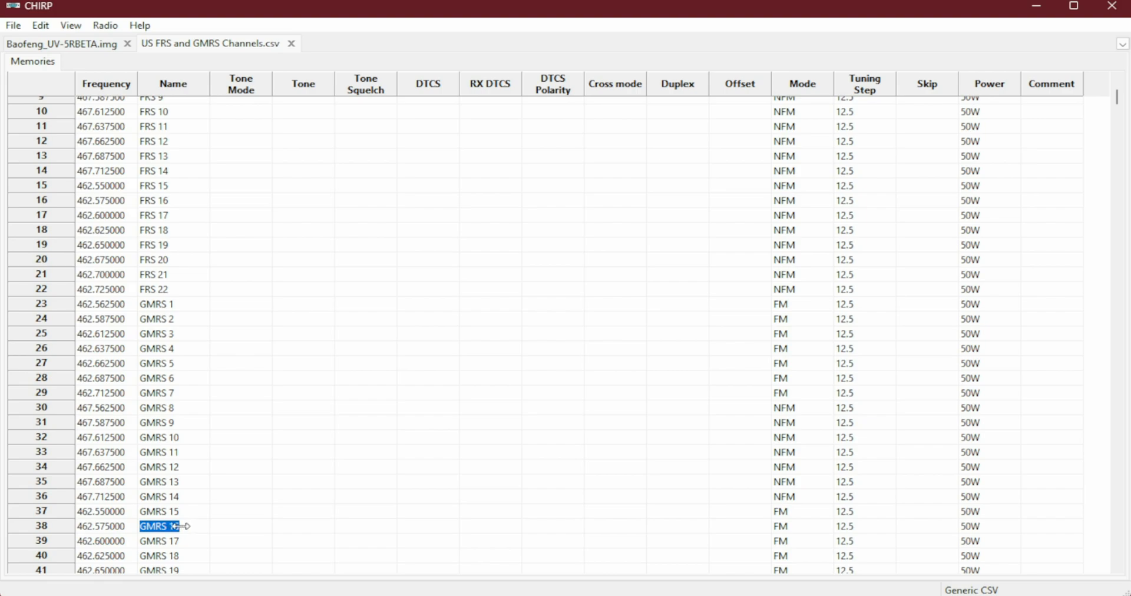
pyautogui.click(184, 528)
pyautogui.click(244, 469)
pyautogui.click(224, 527)
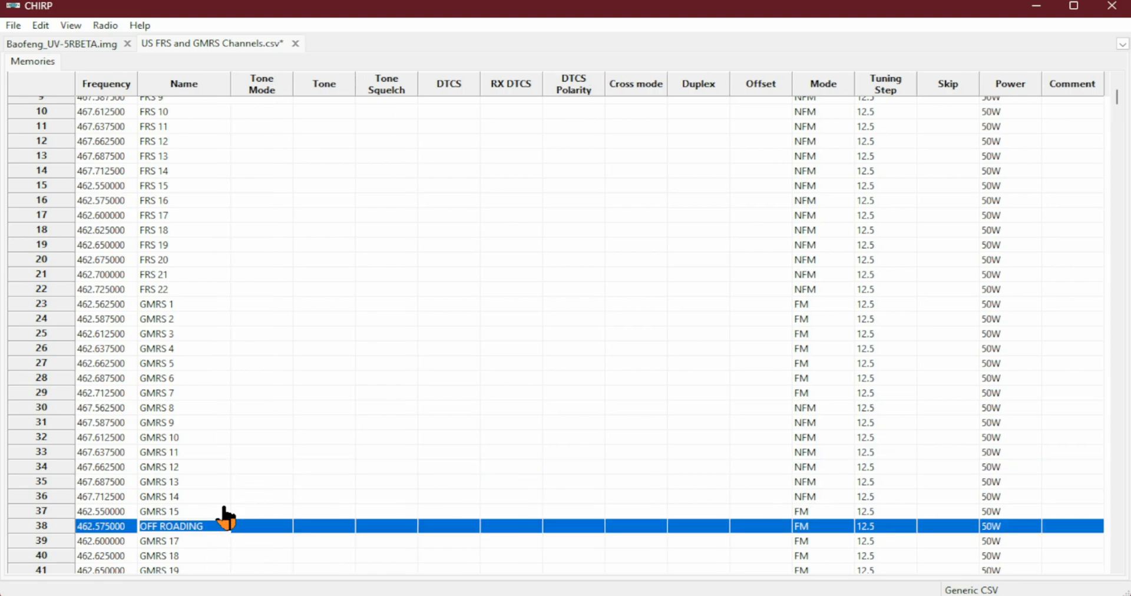
pyautogui.click(13, 26)
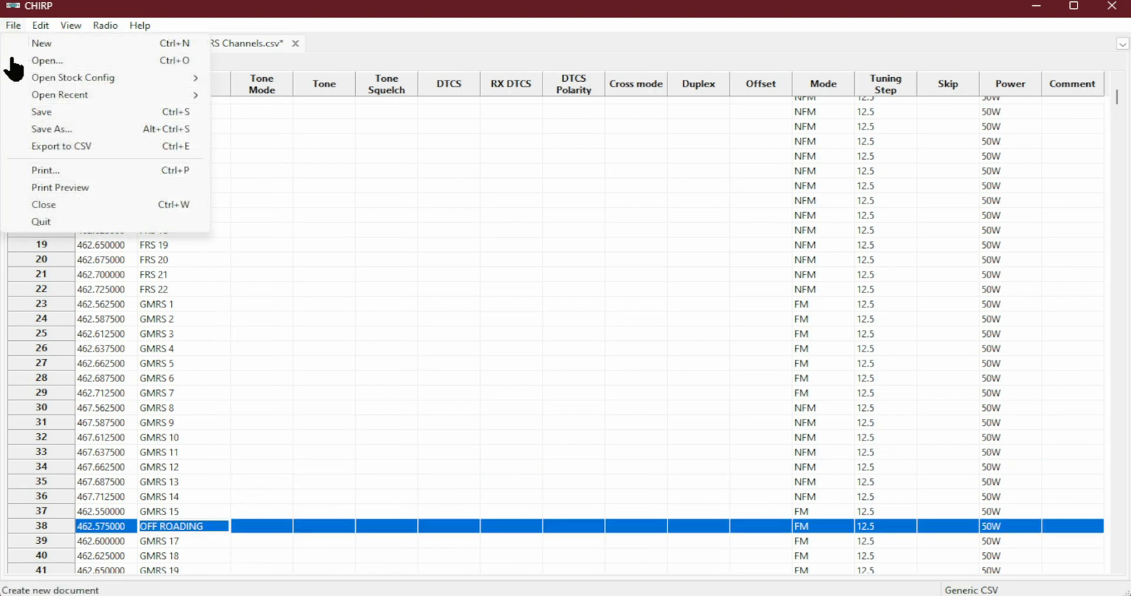
pyautogui.click(37, 115)
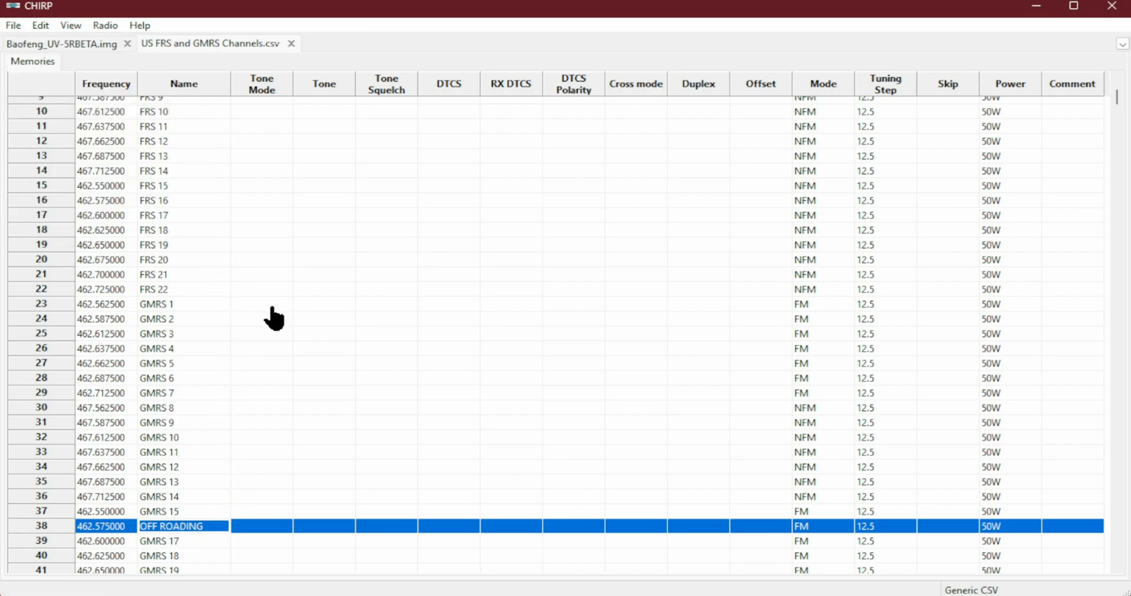
# Step: Copy all FRS and GMRS channels in rows 1 to 52 of US FRS and GMRS Channels.csv
pyautogui.scroll(-1, 247, 399)
pyautogui.scroll(5, 247, 399)
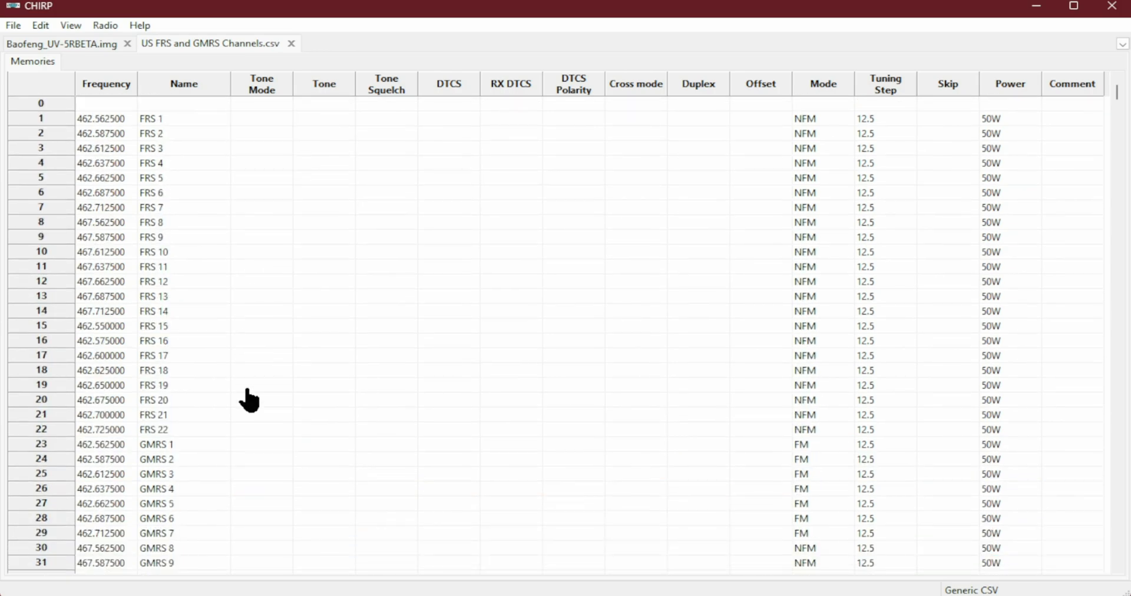
pyautogui.scroll(-8, 248, 399)
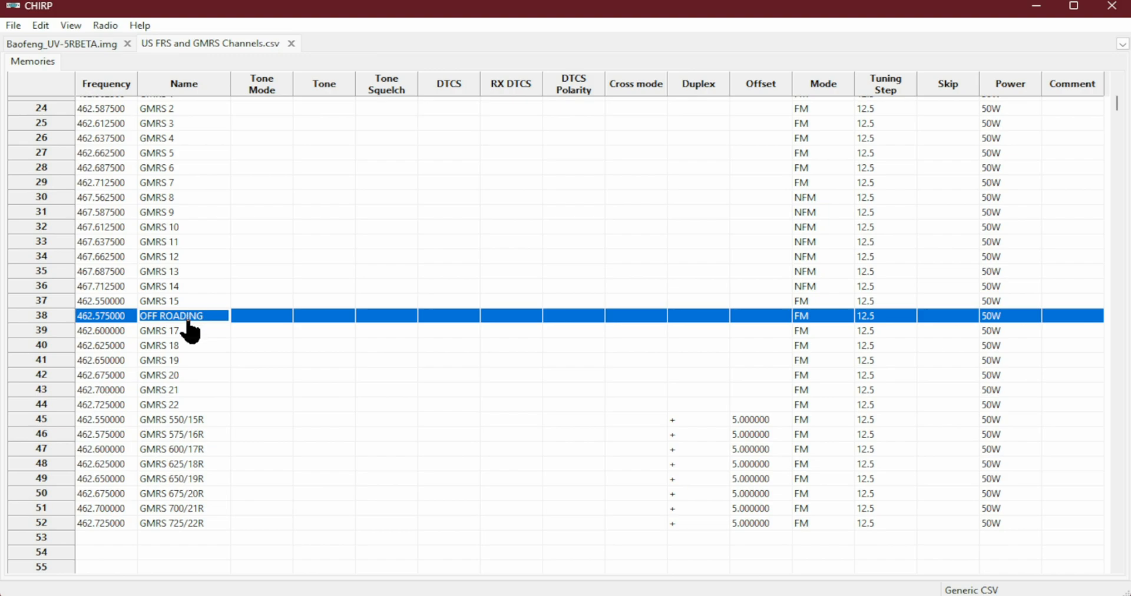
pyautogui.scroll(6, 207, 386)
pyautogui.scroll(3, 207, 388)
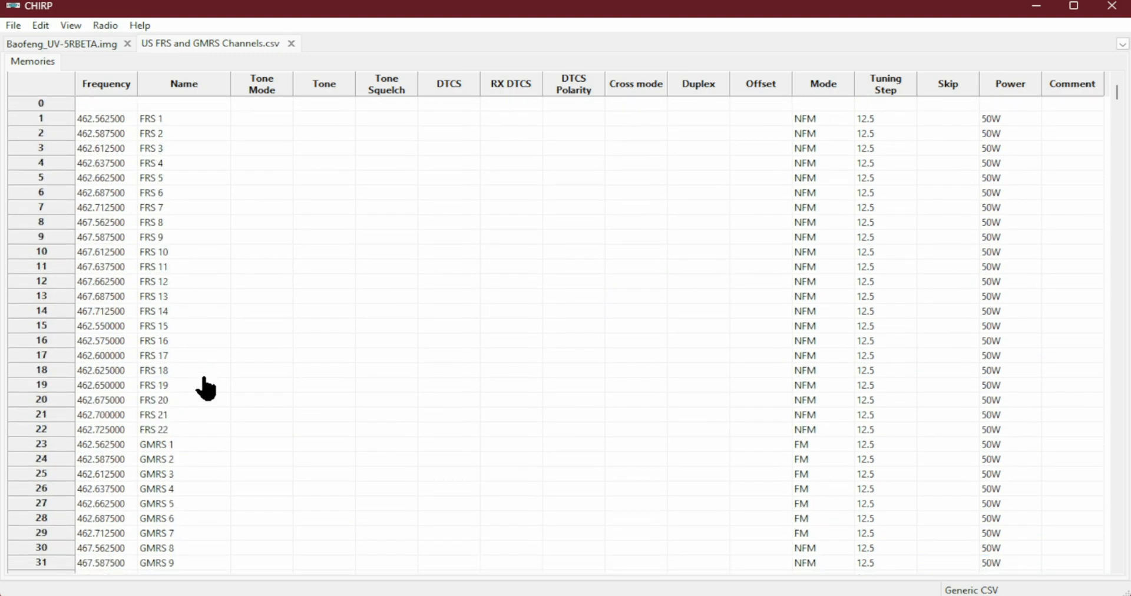
pyautogui.click(30, 120)
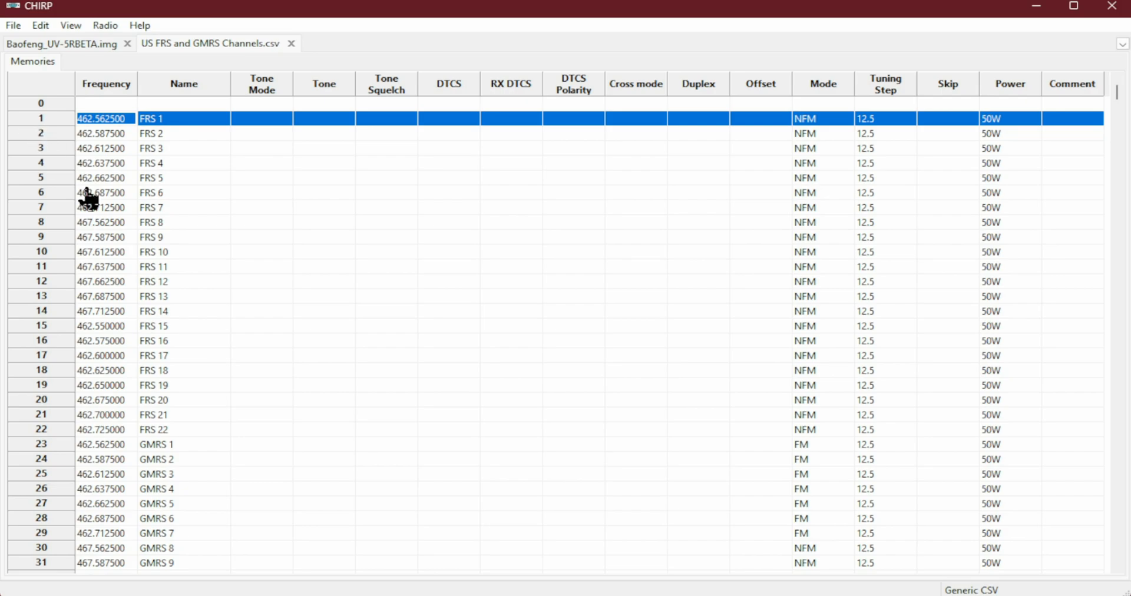
pyautogui.scroll(-9, 106, 243)
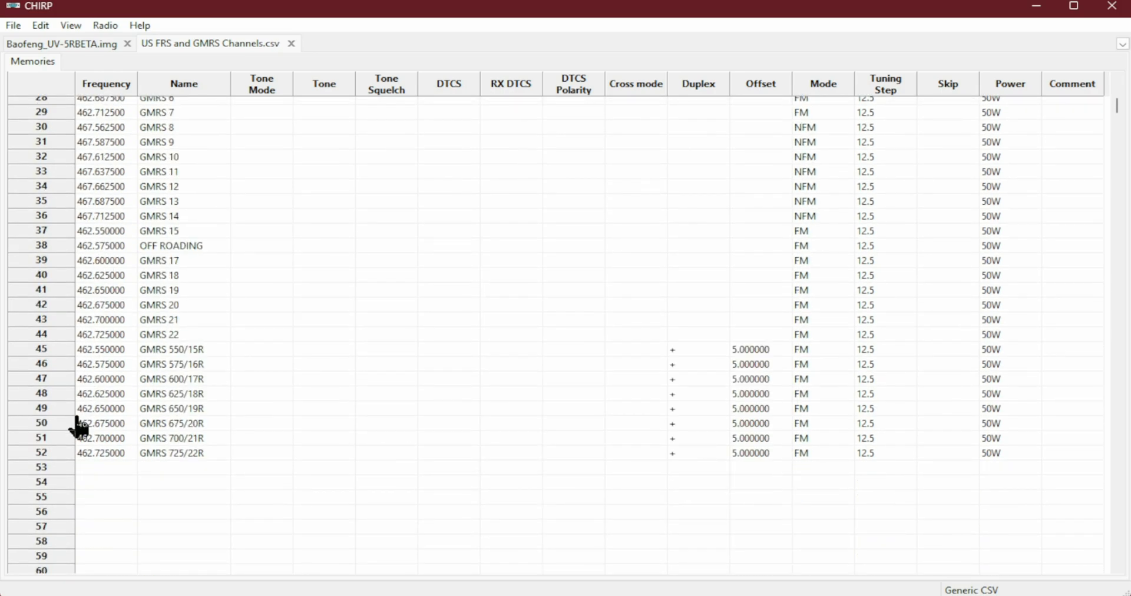
pyautogui.keyDown('shift'); pyautogui.click(42, 455); pyautogui.keyUp('shift')
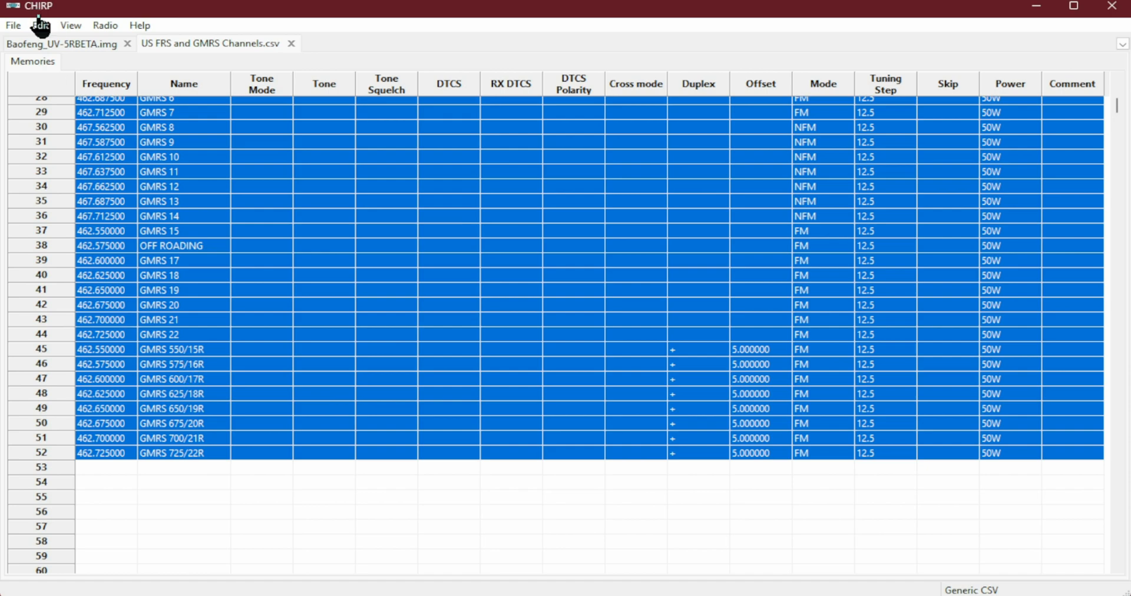
# Step: Paste the copied FRS and GMRS channels into Baofeng_UV-5RBETA.img starting at memory row 12, keeping row 11 empty
pyautogui.click(94, 44)
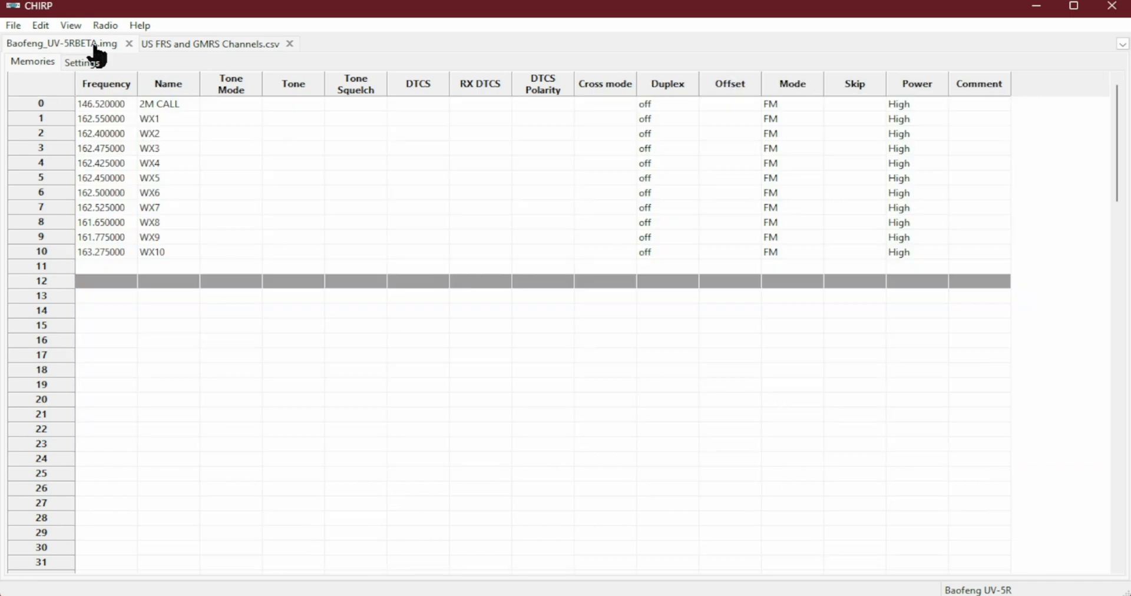
pyautogui.click(42, 269)
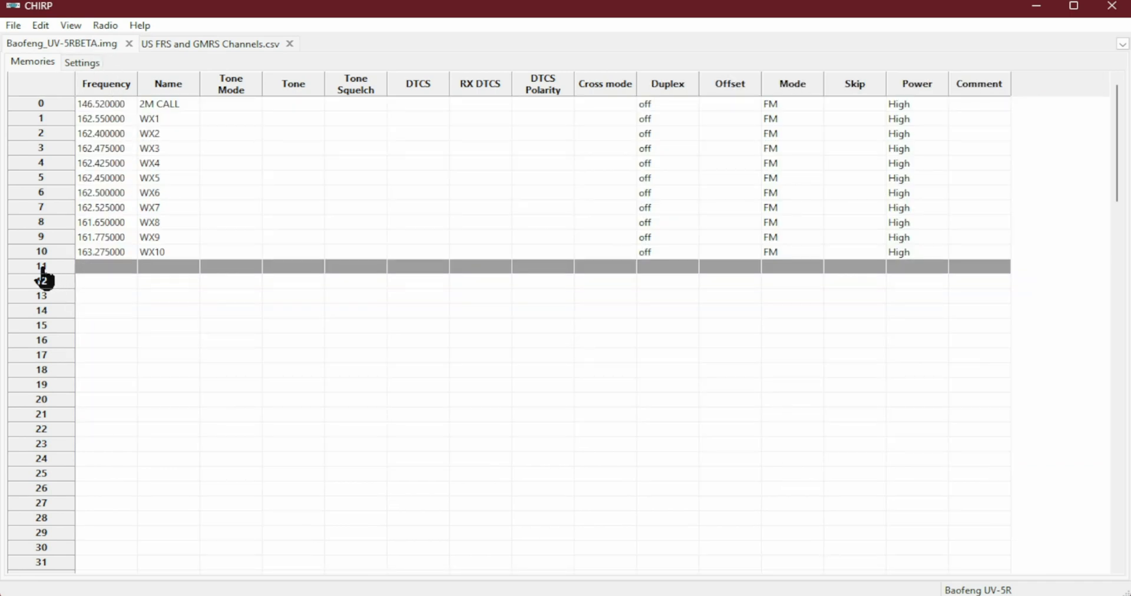
pyautogui.click(46, 283)
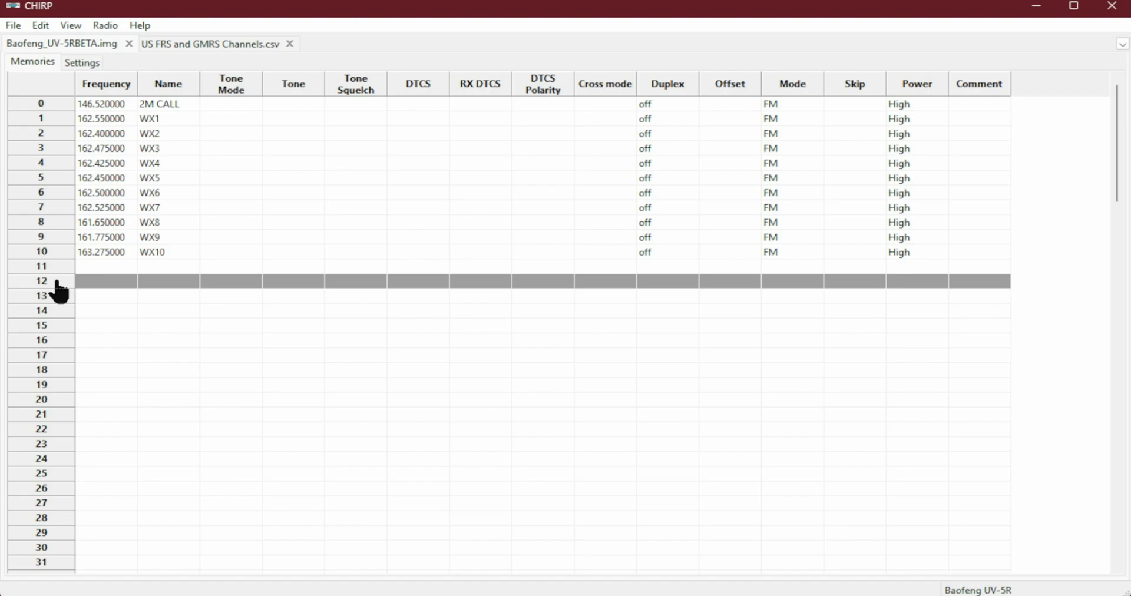
pyautogui.hotkey('ctrl', 'v')
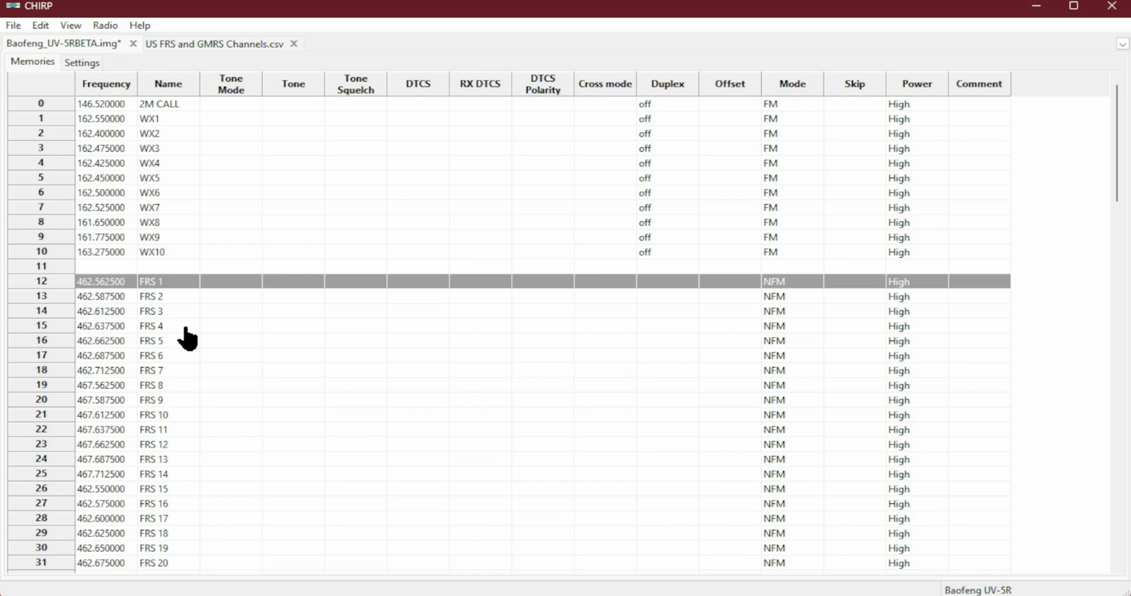
# Step: Check the pasted FRS and GMRS channels in the radio image and close US FRS and GMRS Channels.csv
pyautogui.scroll(-3, 180, 439)
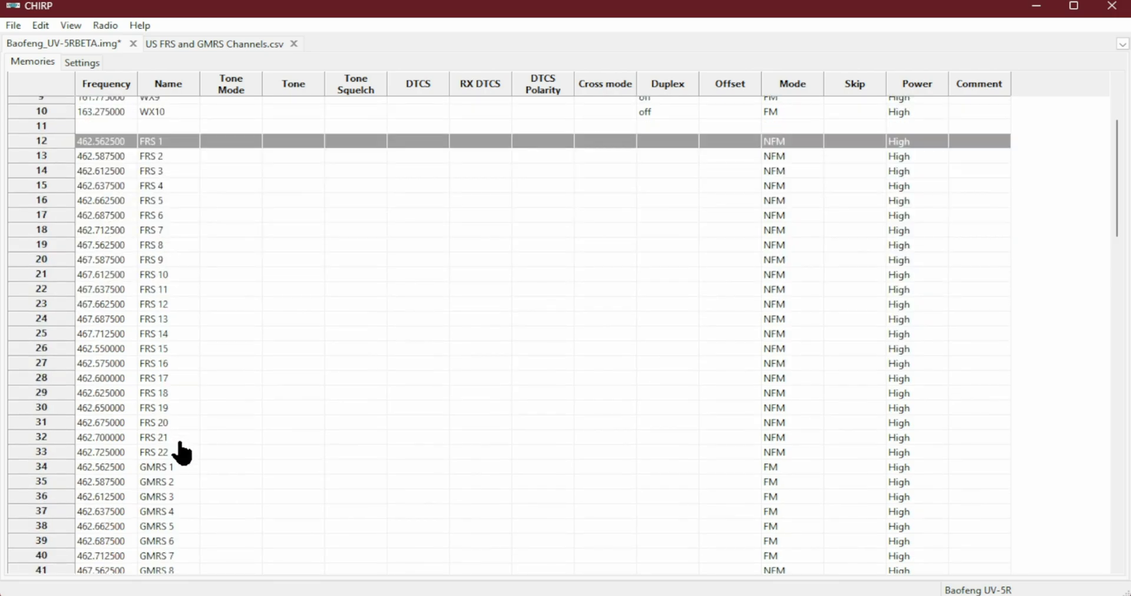
pyautogui.scroll(-7, 180, 452)
pyautogui.scroll(2, 186, 455)
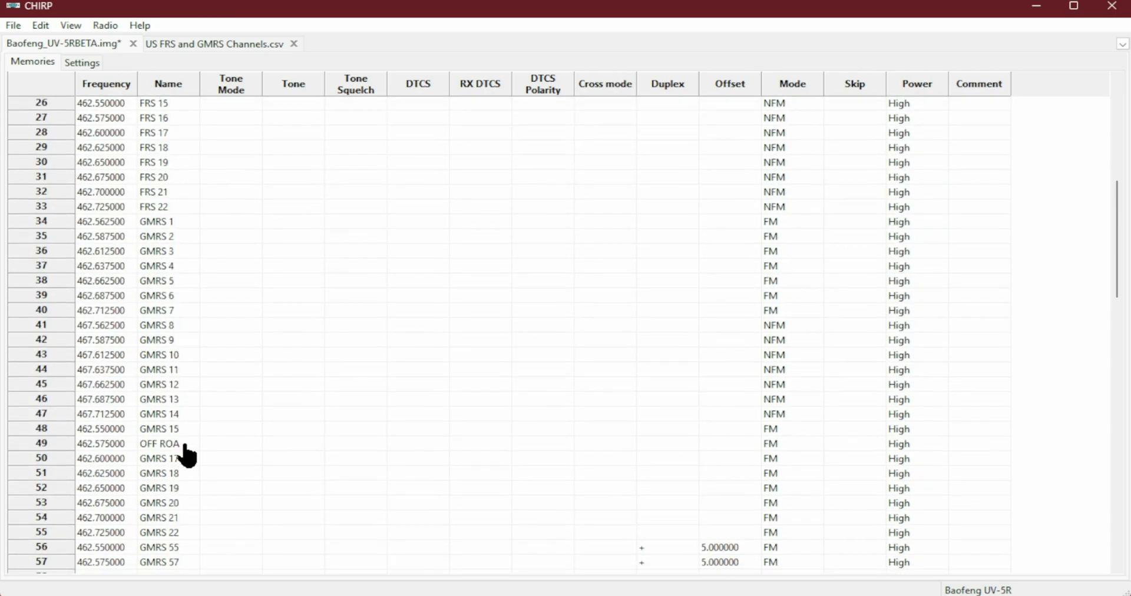
pyautogui.scroll(8, 187, 454)
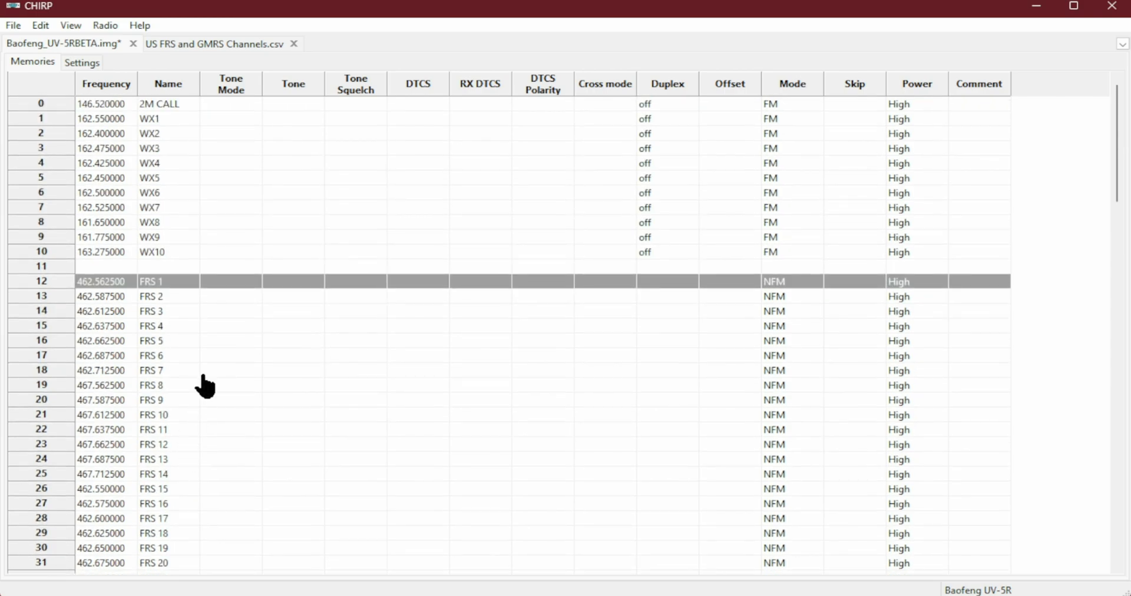
pyautogui.scroll(-15, 202, 384)
pyautogui.scroll(-1, 205, 386)
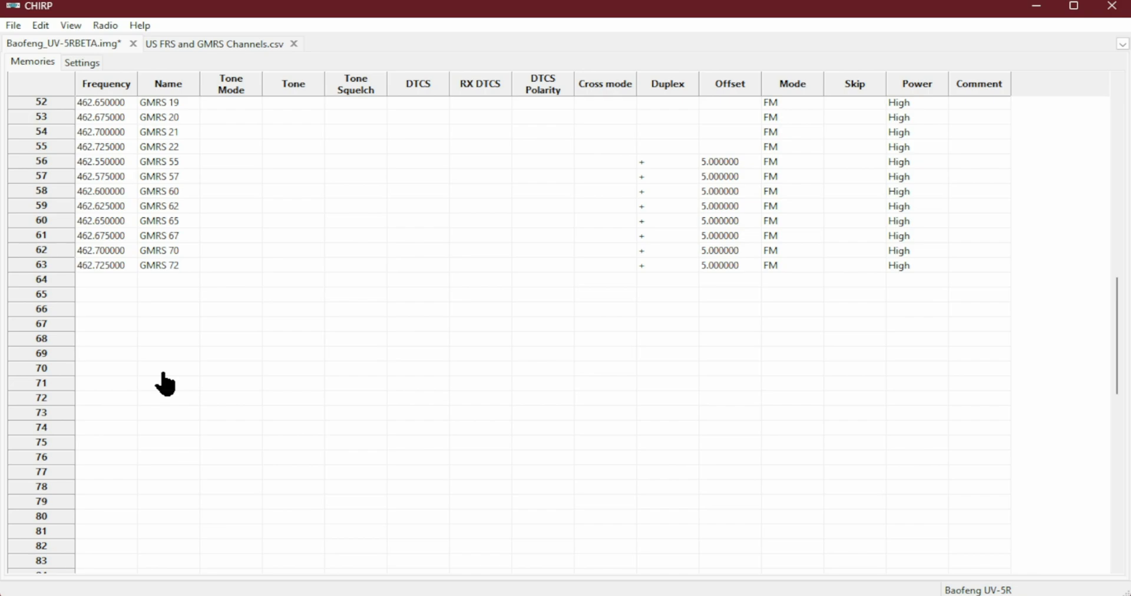
pyautogui.click(292, 44)
# Step: Open the US MURS Channels.csv stock configuration and copy its channels in rows 1 to 5
pyautogui.click(14, 26)
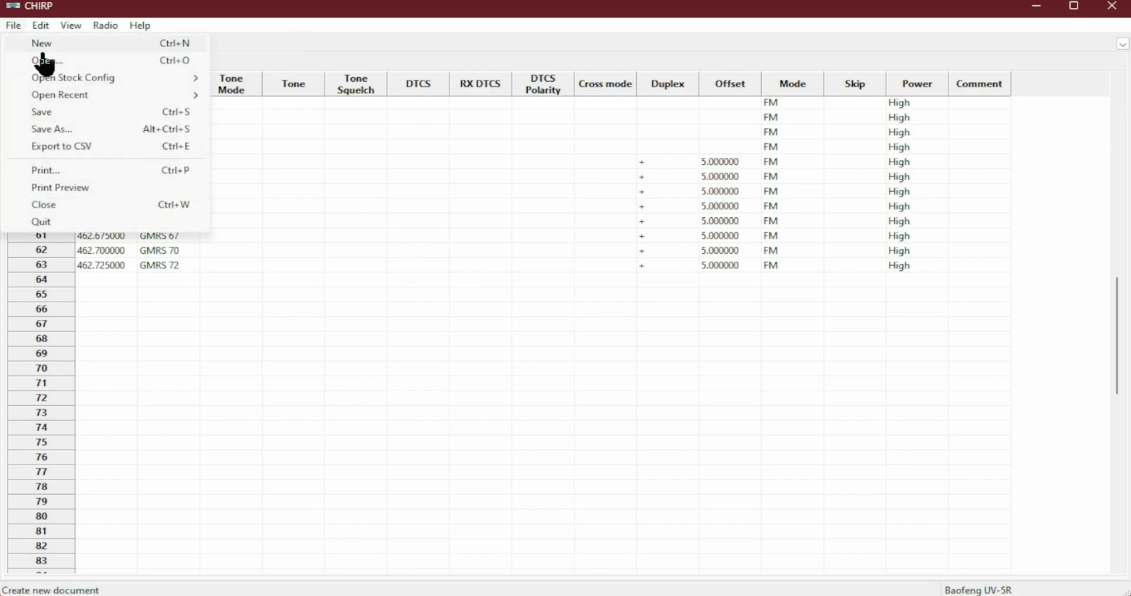
pyautogui.moveTo(81, 83)
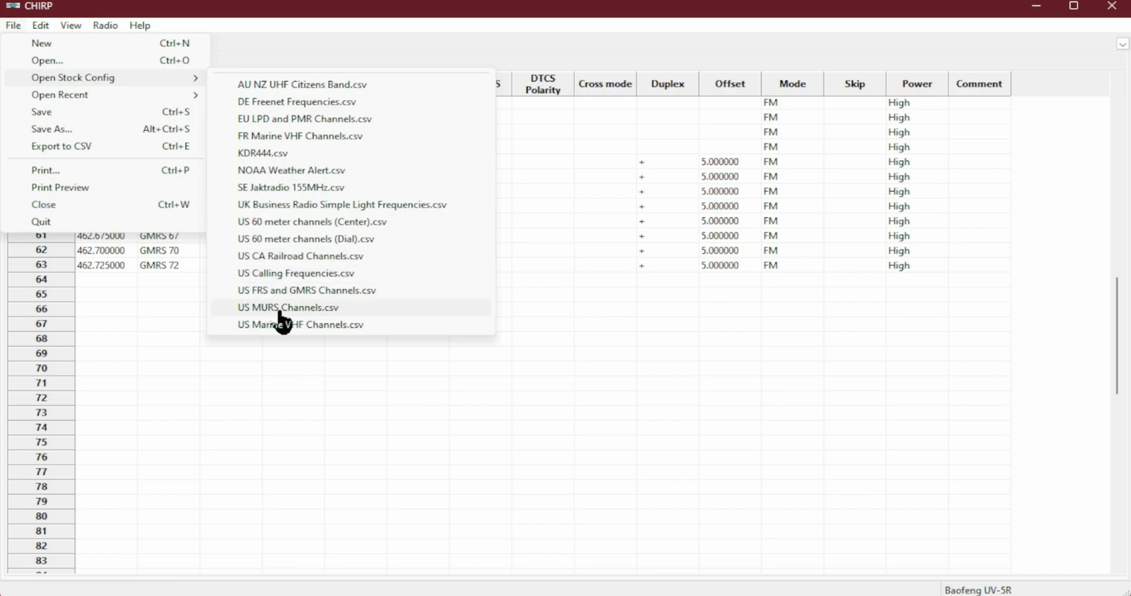
pyautogui.click(311, 309)
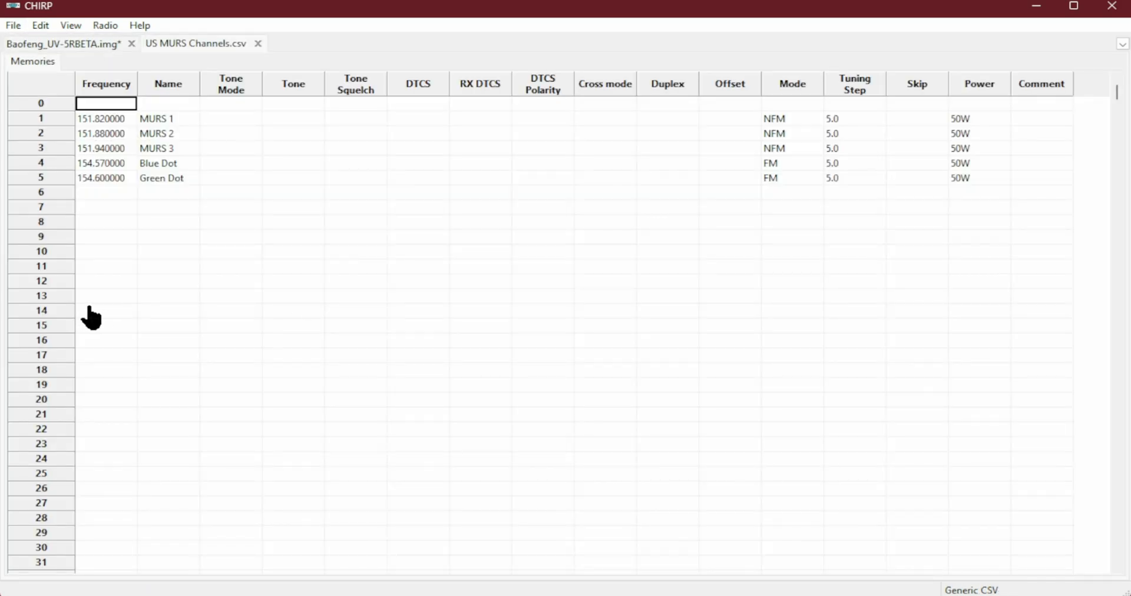
pyautogui.click(62, 118)
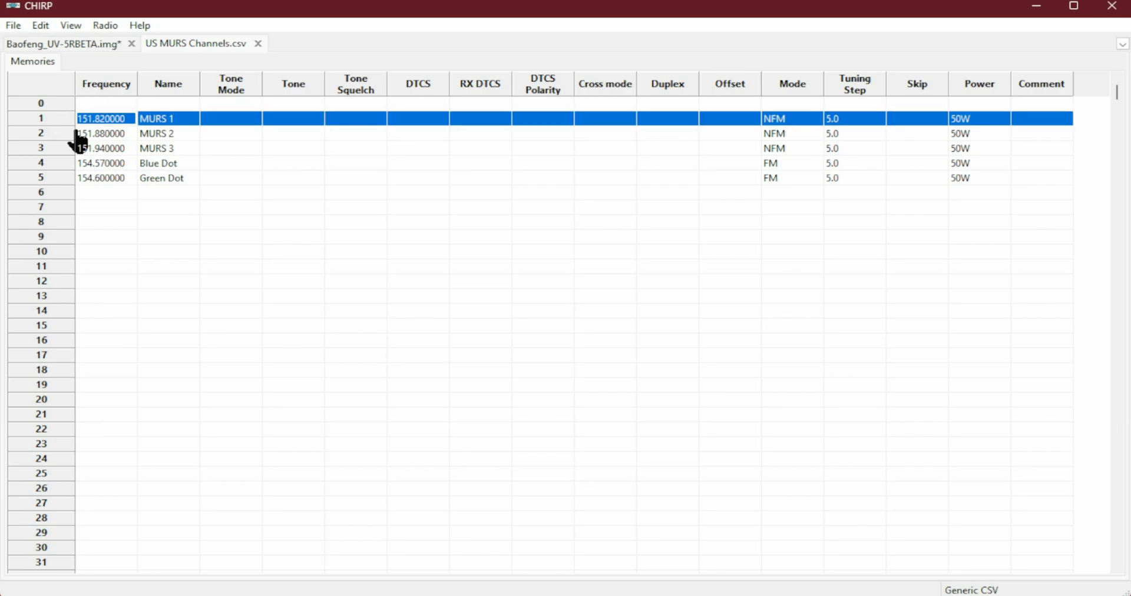
pyautogui.keyDown('shift'); pyautogui.click(51, 179); pyautogui.keyUp('shift')
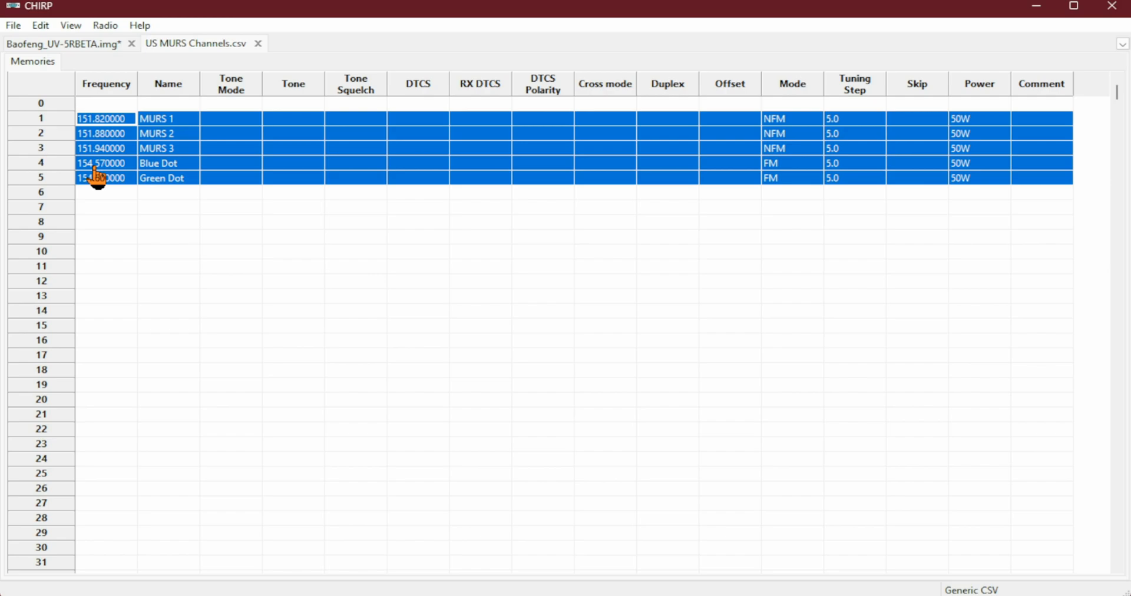
# Step: Paste the copied MURS channels into Baofeng_UV-5RBETA.img starting at memory row 65, keeping row 64 empty
pyautogui.click(91, 47)
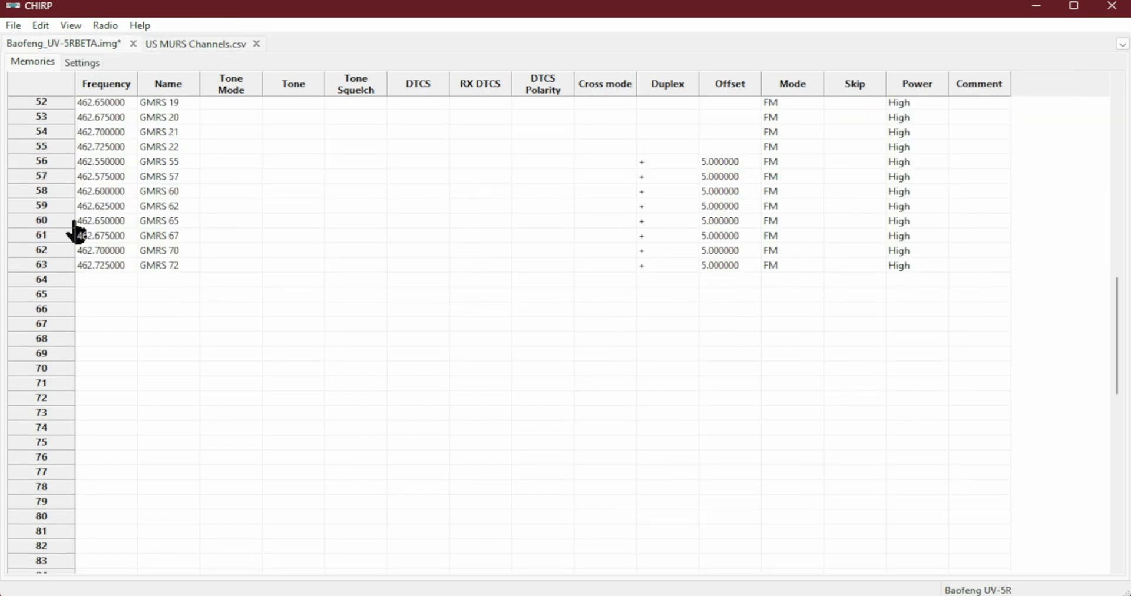
pyautogui.click(53, 294)
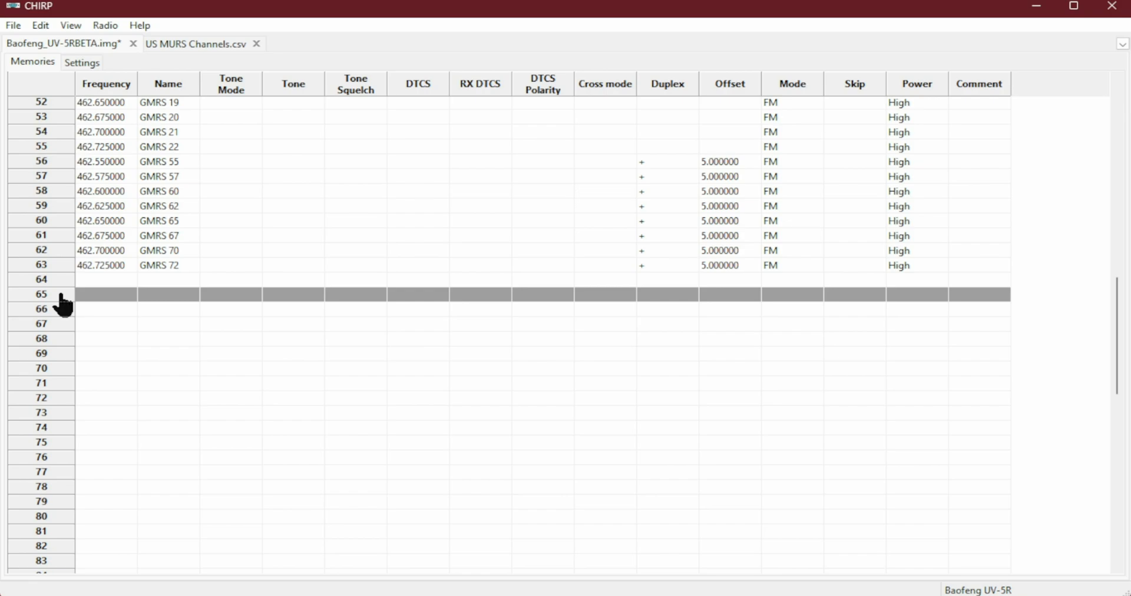
pyautogui.hotkey('ctrl', 'v')
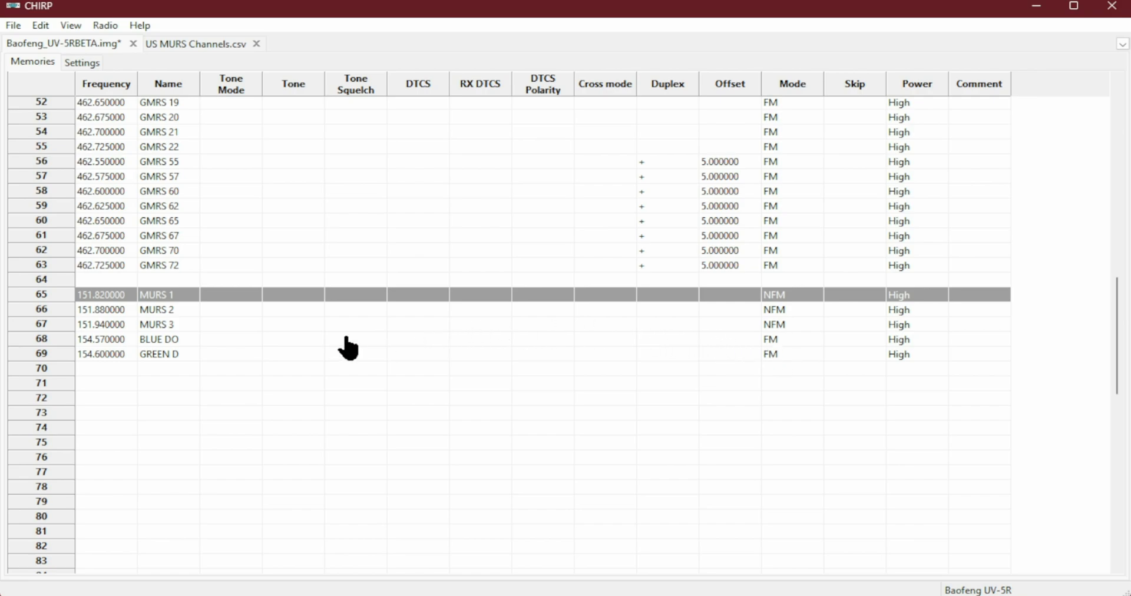
# Step: Set the power of channels FRS 1 and FRS 2 in memory rows 12 and 13 to Low
pyautogui.scroll(5, 241, 299)
pyautogui.scroll(8, 240, 301)
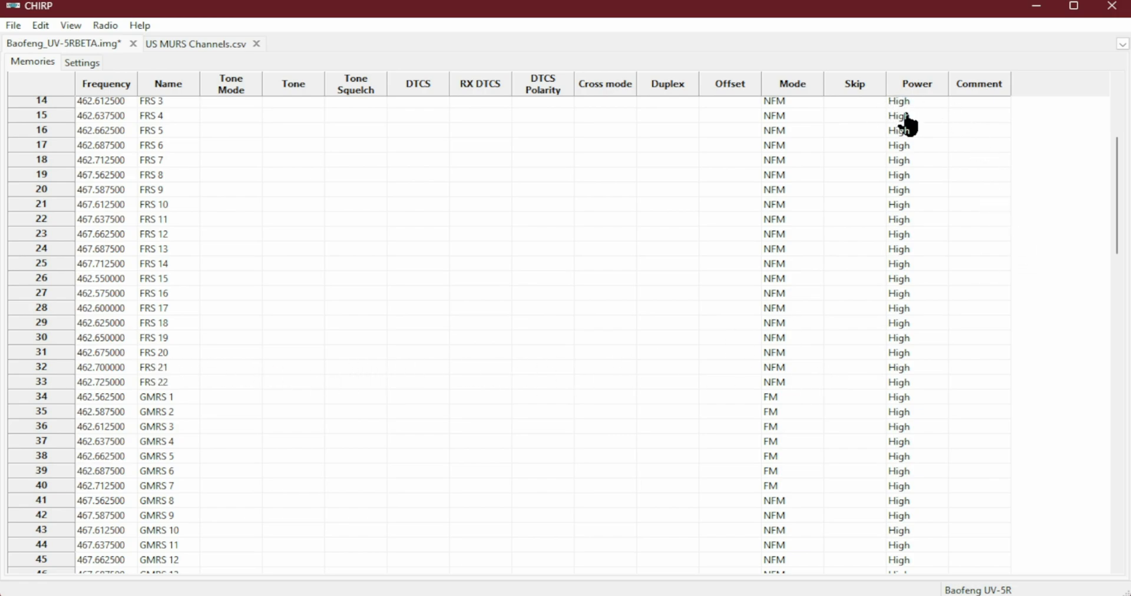
pyautogui.scroll(3, 815, 406)
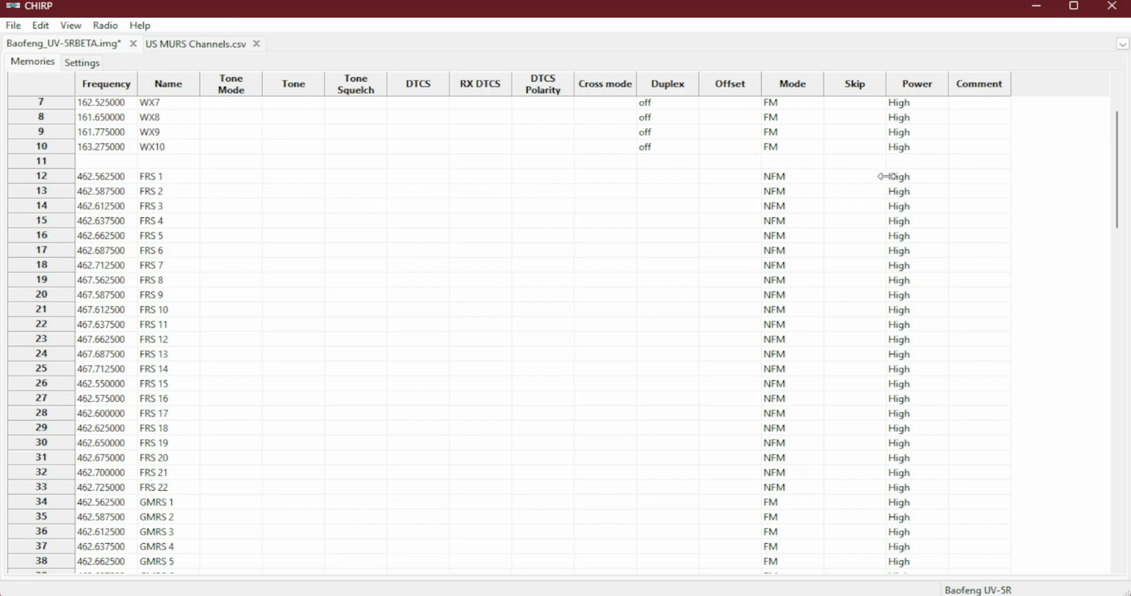
pyautogui.click(932, 176)
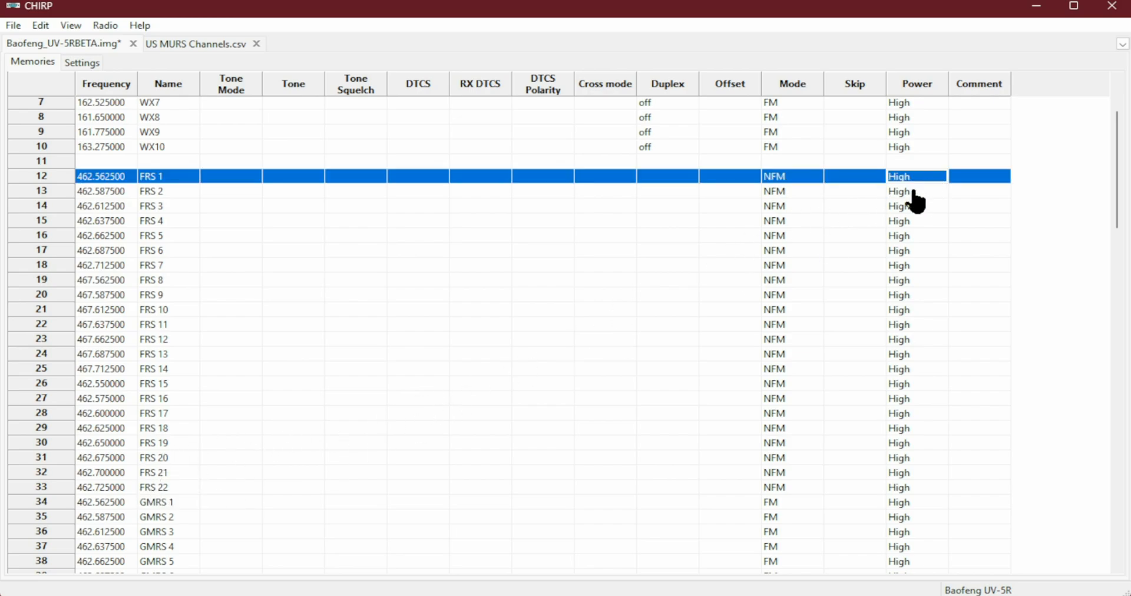
pyautogui.click(943, 177)
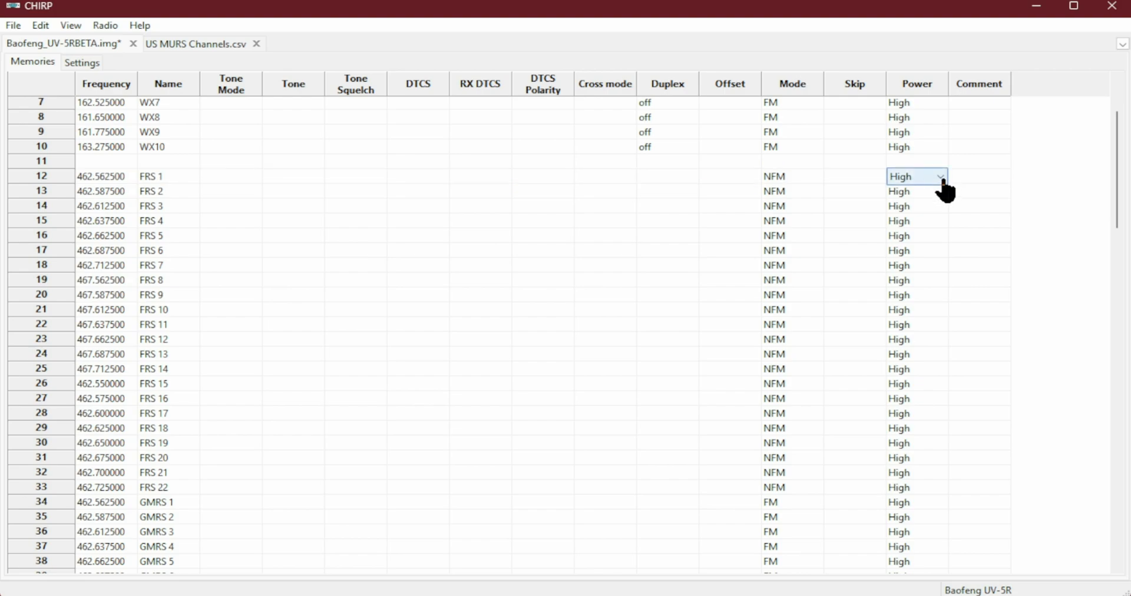
pyautogui.click(943, 180)
pyautogui.click(937, 204)
pyautogui.click(941, 196)
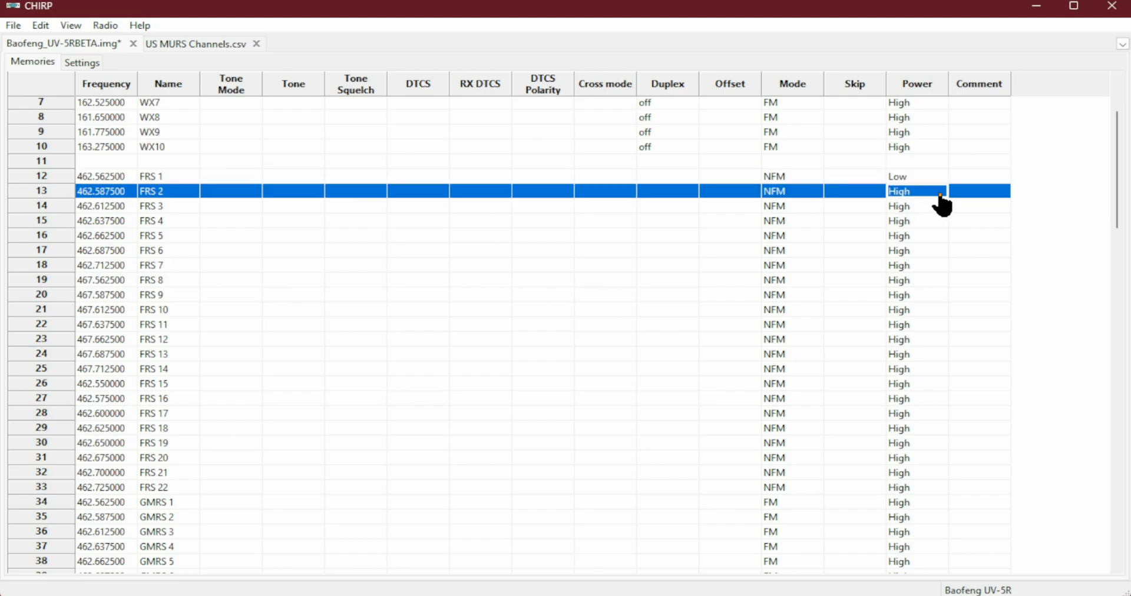
pyautogui.click(941, 198)
pyautogui.click(940, 199)
pyautogui.click(934, 219)
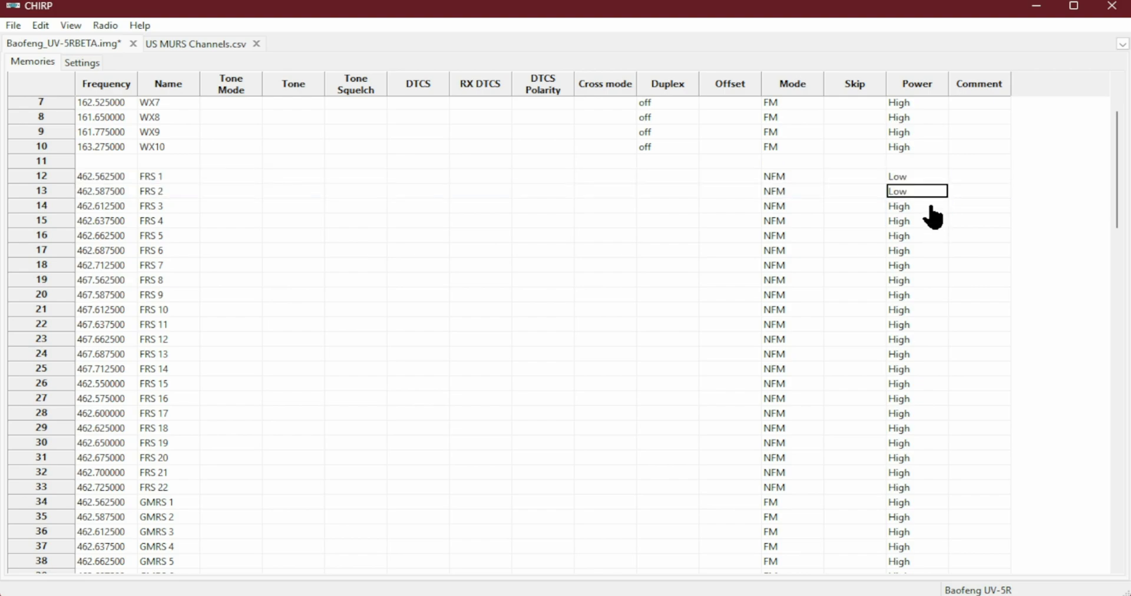
# Step: Set the power of channels FRS 3 and FRS 4 in memory rows 14 and 15 to Low
pyautogui.click(931, 206)
pyautogui.click(938, 208)
pyautogui.click(941, 208)
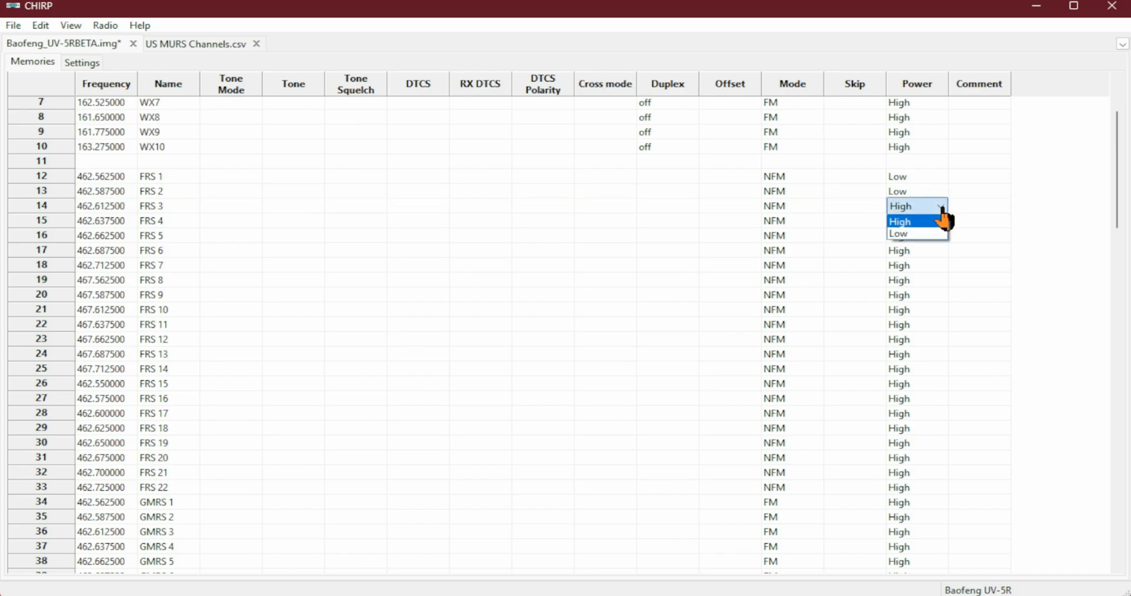
pyautogui.click(935, 234)
pyautogui.click(937, 223)
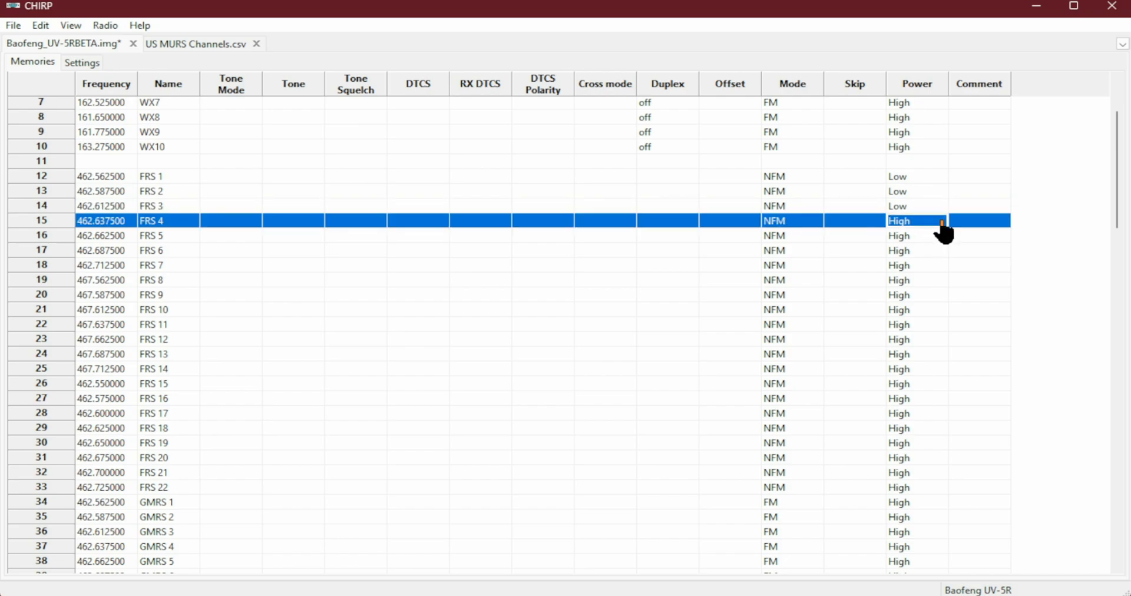
pyautogui.click(941, 223)
pyautogui.click(941, 224)
pyautogui.click(934, 246)
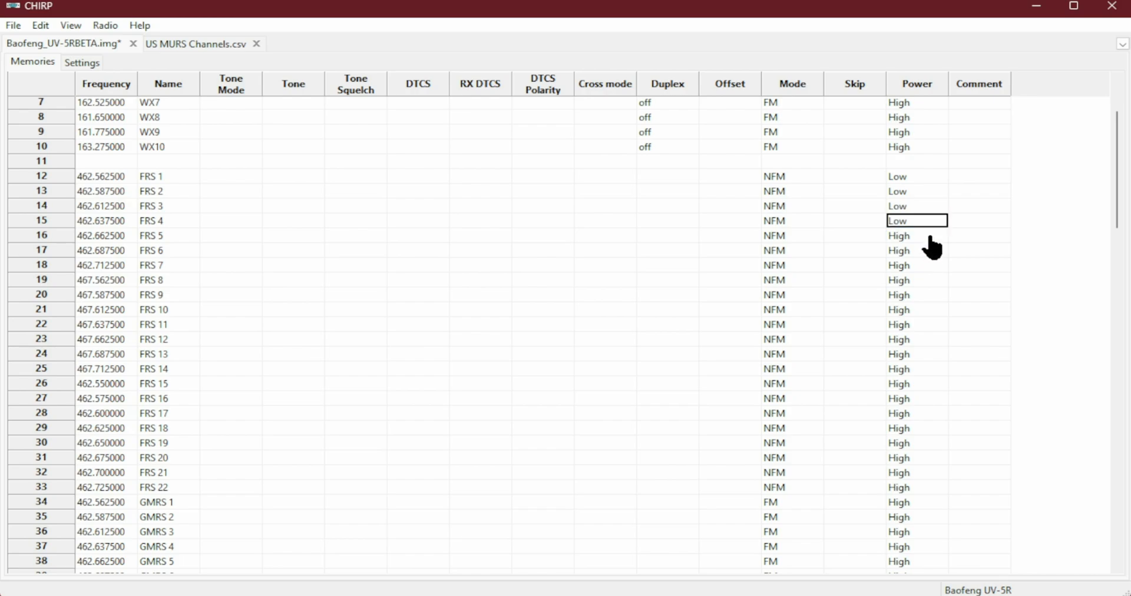
# Step: Set the power of channels FRS 5 and FRS 6 in memory rows 16 and 17 to Low
pyautogui.click(931, 237)
pyautogui.click(941, 237)
pyautogui.click(941, 237)
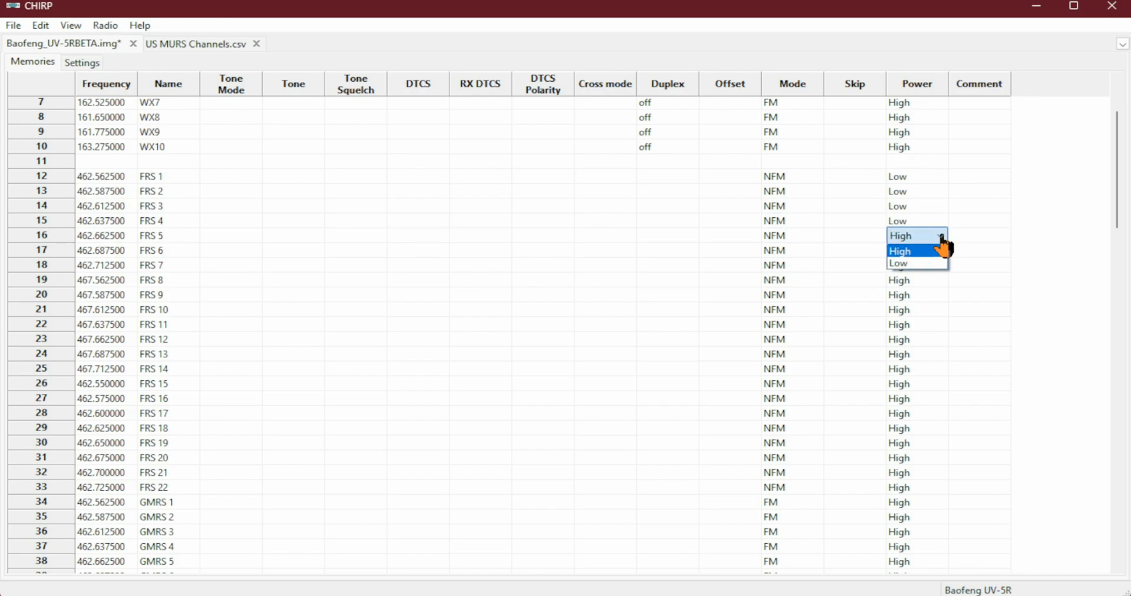
pyautogui.click(933, 263)
pyautogui.click(937, 252)
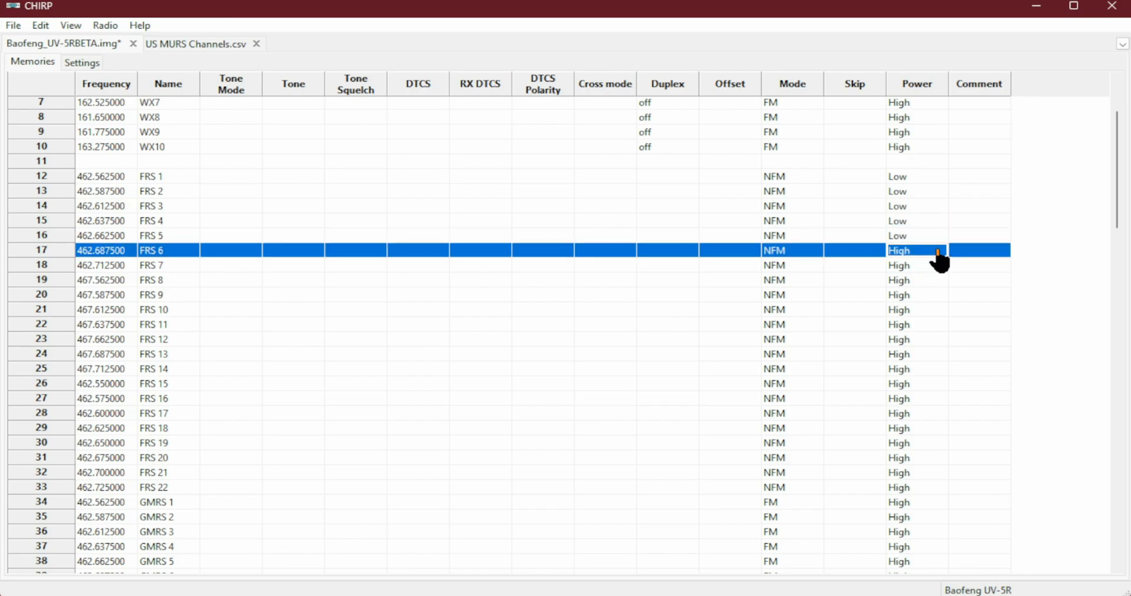
pyautogui.click(940, 253)
pyautogui.click(941, 255)
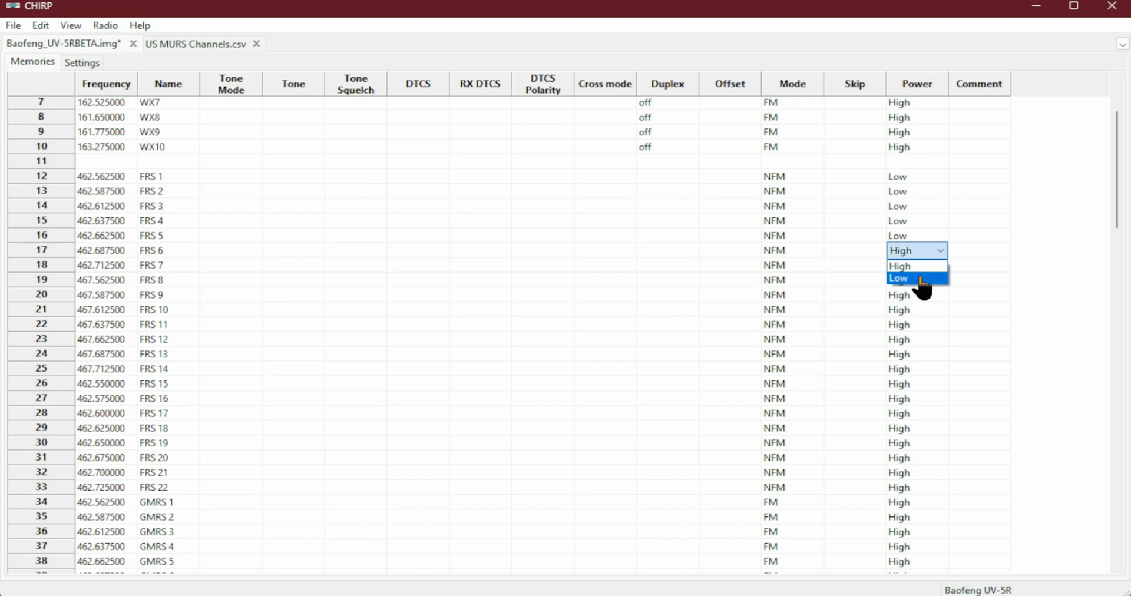
pyautogui.click(922, 279)
# Step: Set the power of channels FRS 7 and FRS 8 in memory rows 18 and 19 to Low
pyautogui.click(937, 266)
pyautogui.click(940, 266)
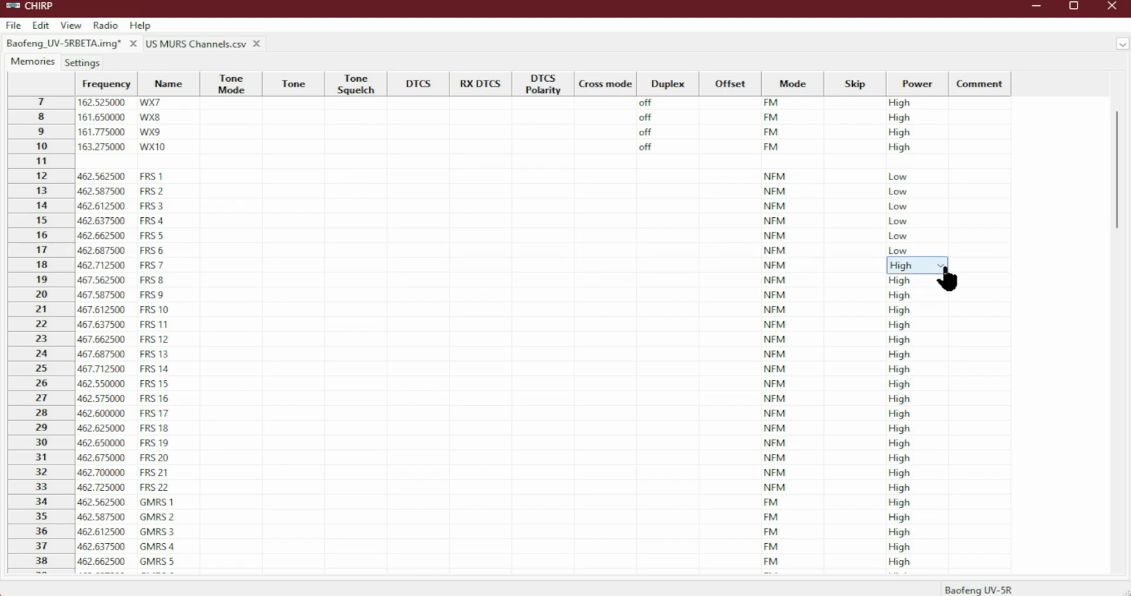
pyautogui.click(940, 267)
pyautogui.click(935, 293)
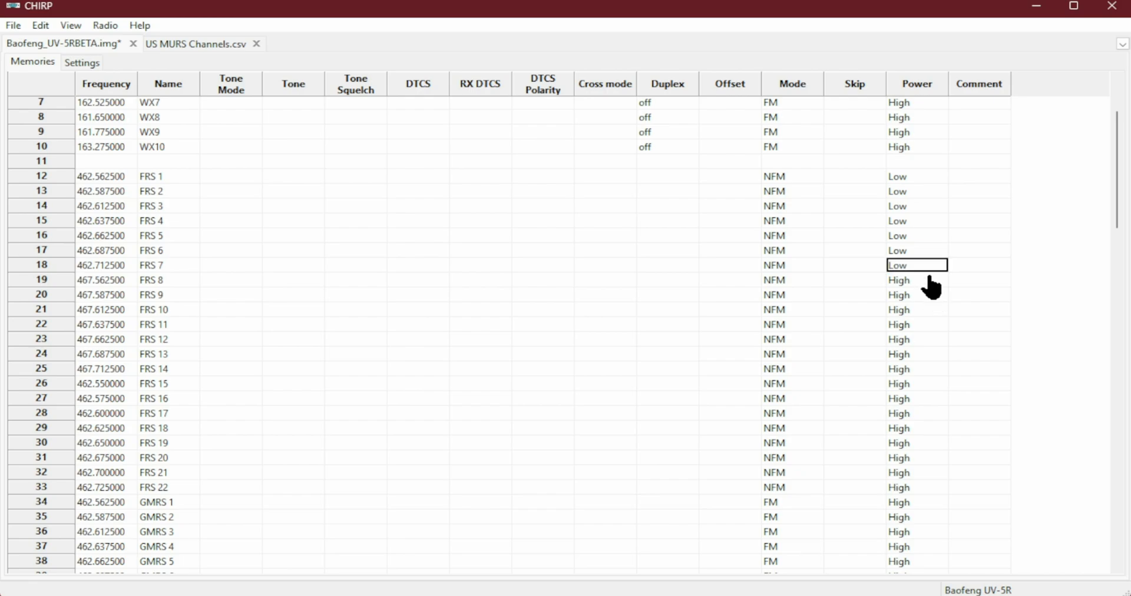
pyautogui.click(931, 287)
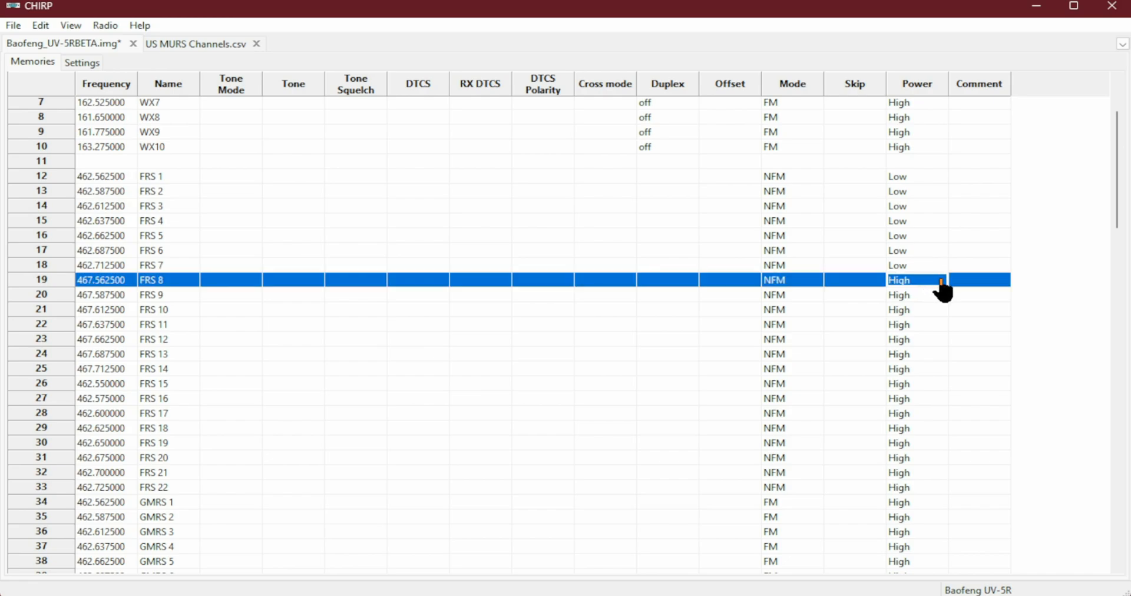
pyautogui.click(942, 289)
pyautogui.click(940, 281)
pyautogui.click(932, 305)
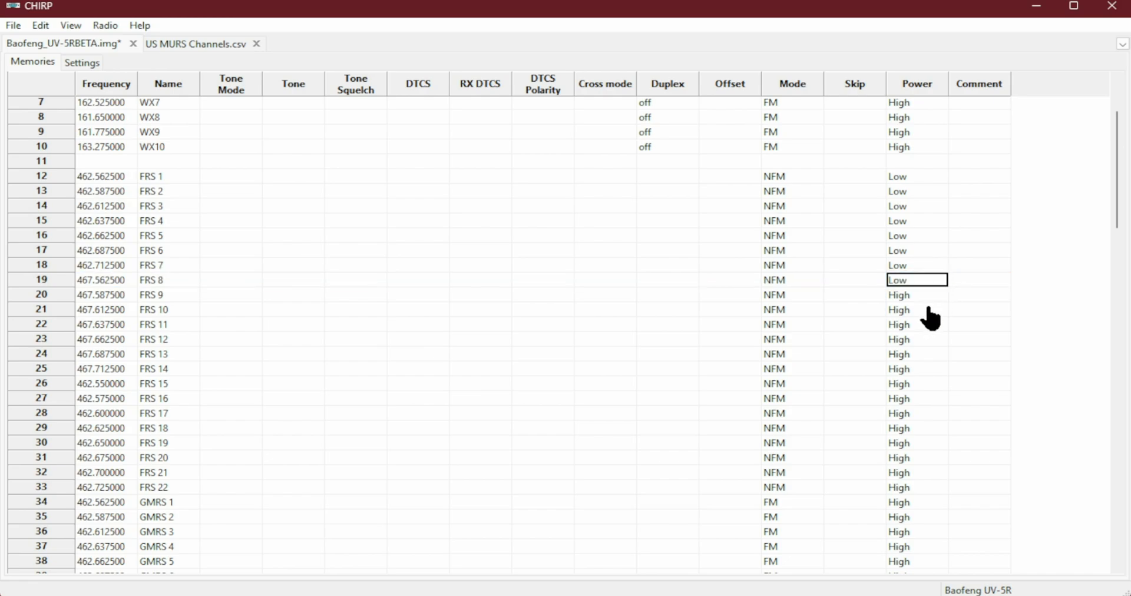
# Step: Set the power of channels FRS 9 and FRS 10 in memory rows 20 and 21 to Low
pyautogui.click(928, 298)
pyautogui.click(934, 298)
pyautogui.click(940, 294)
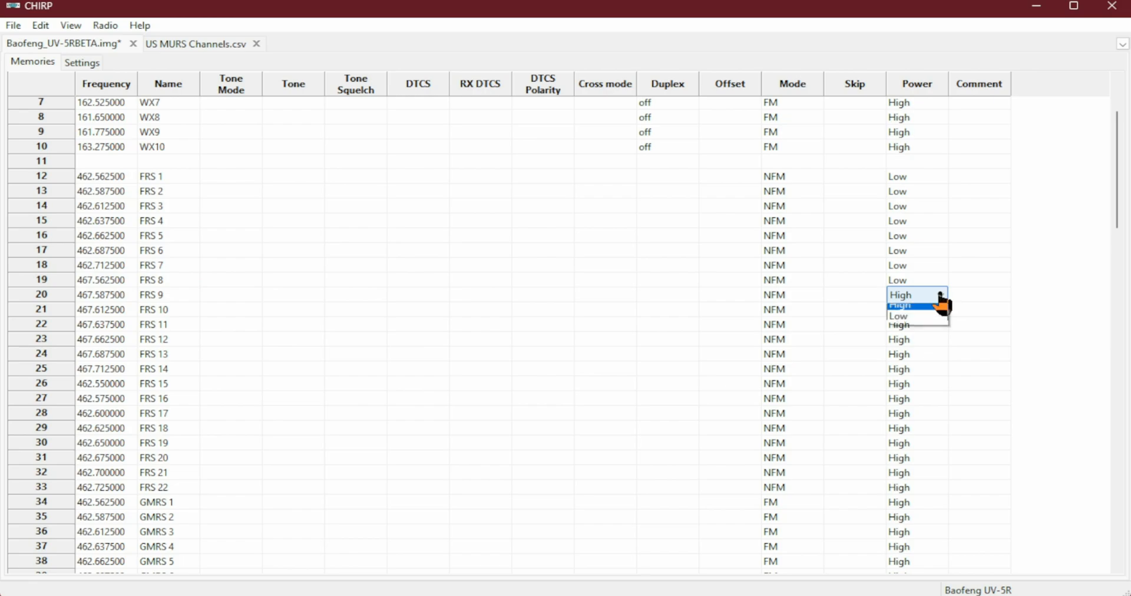
pyautogui.click(937, 322)
pyautogui.click(932, 311)
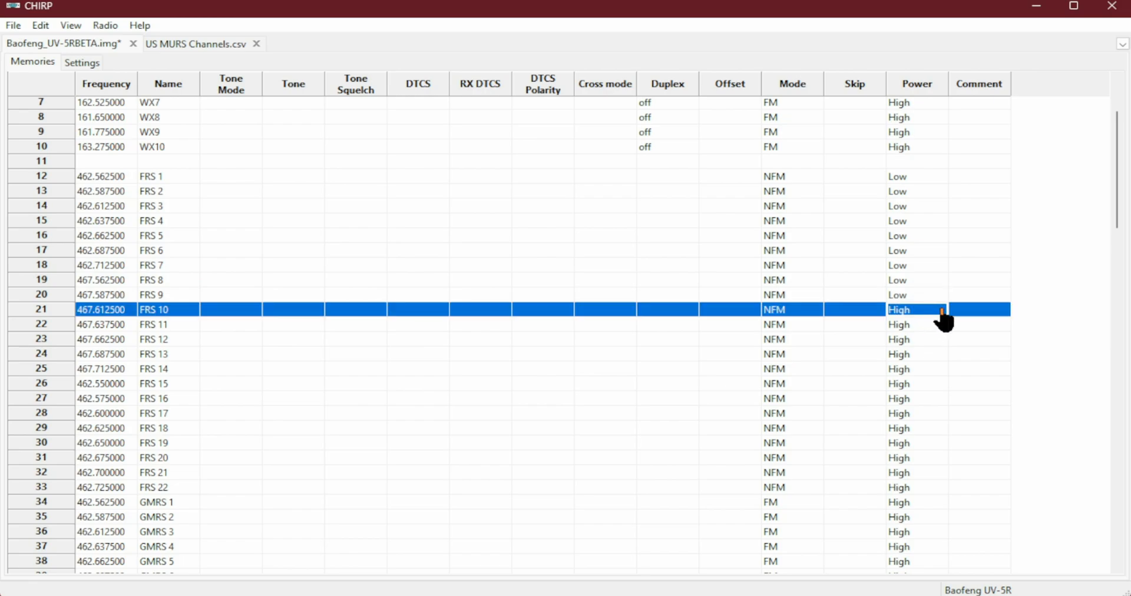
pyautogui.click(941, 310)
pyautogui.click(942, 311)
pyautogui.click(937, 337)
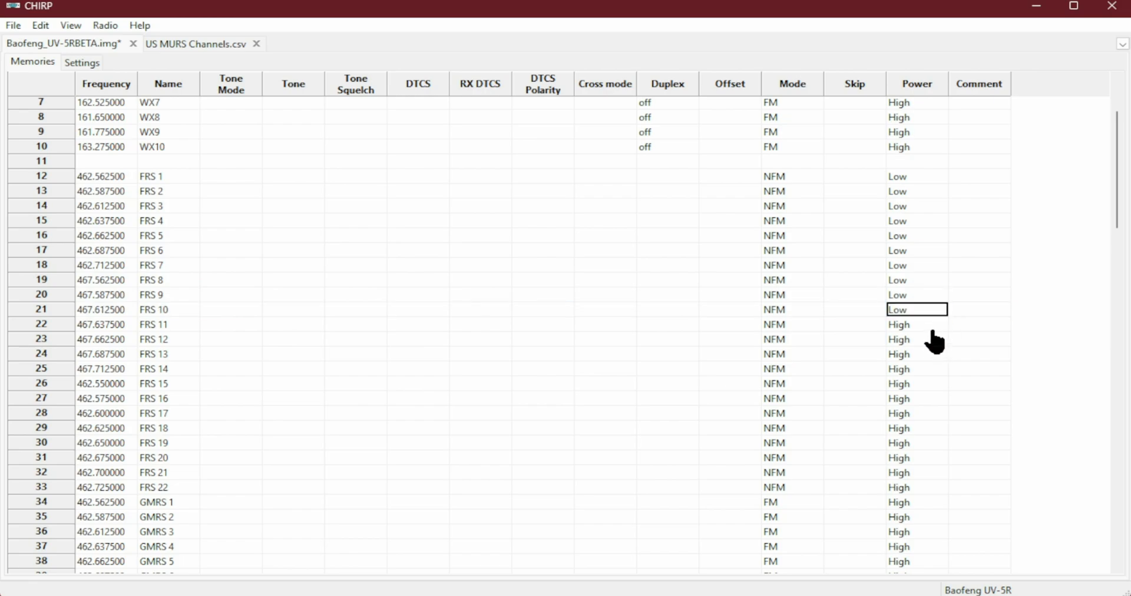
# Step: Set the power of channels FRS 11 and FRS 12 in memory rows 22 and 23 to Low
pyautogui.click(932, 327)
pyautogui.click(935, 325)
pyautogui.click(938, 324)
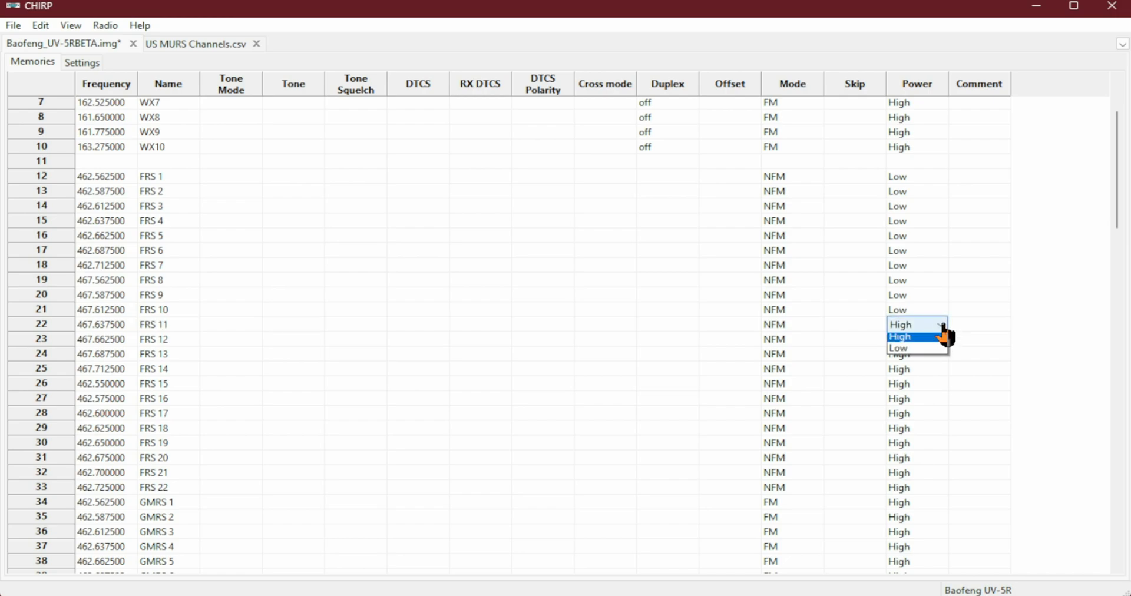
pyautogui.click(926, 354)
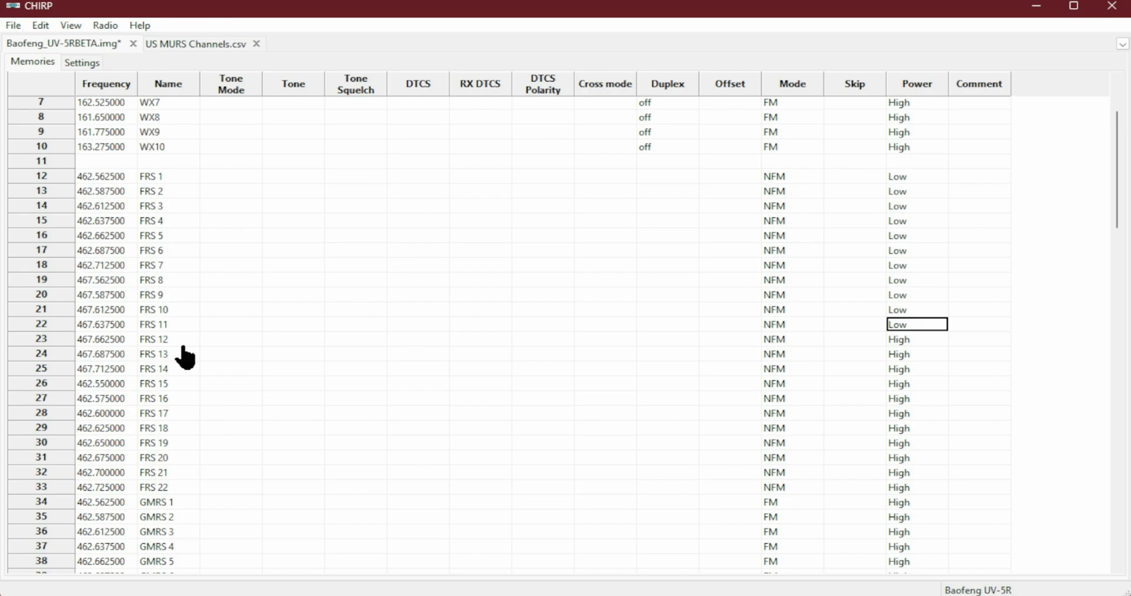
pyautogui.click(939, 341)
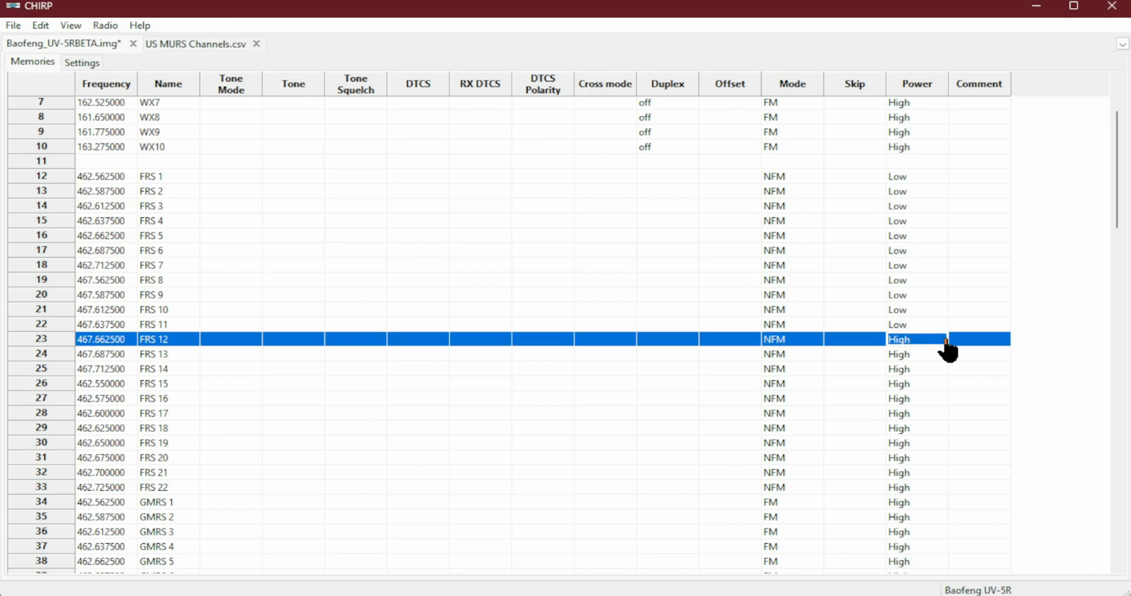
pyautogui.click(944, 350)
pyautogui.click(941, 341)
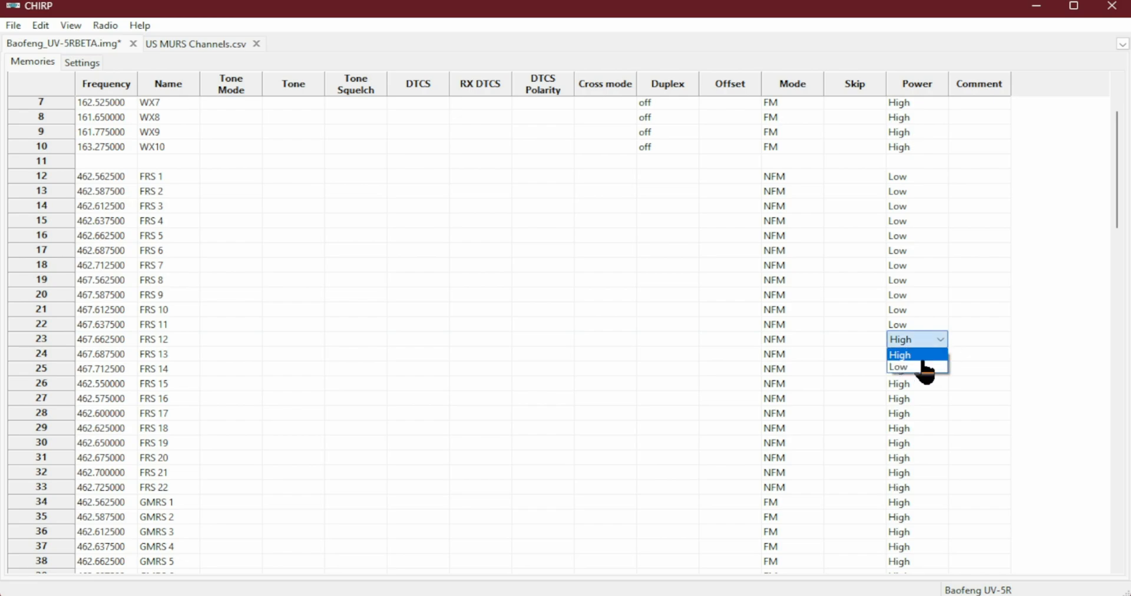
pyautogui.click(922, 359)
# Step: Set the power of channels FRS 13 and FRS 14 in memory rows 24 and 25 to Low
pyautogui.click(932, 355)
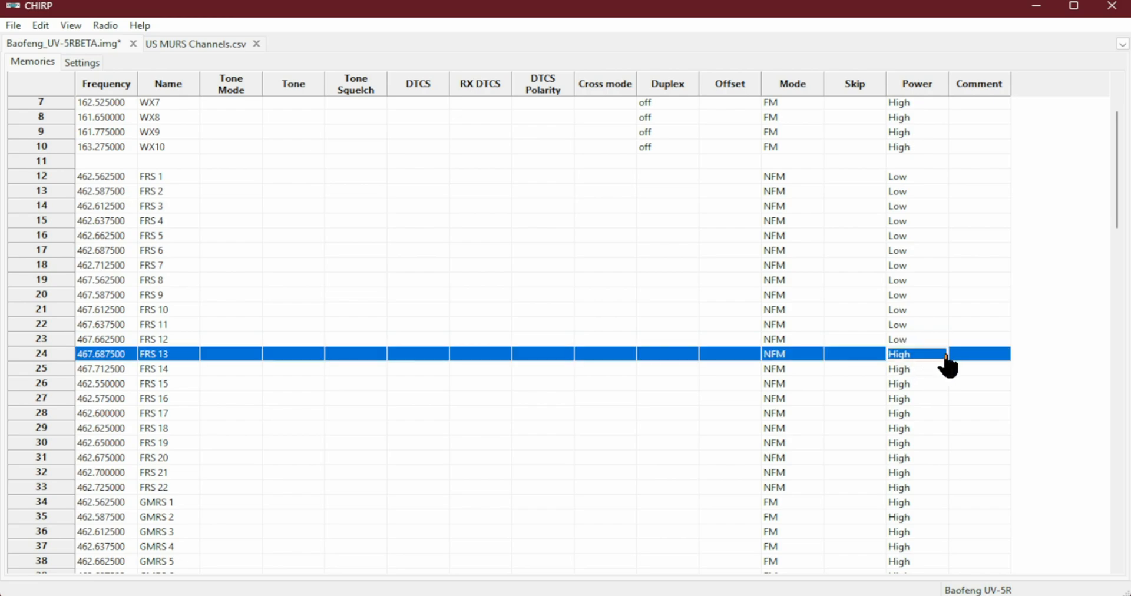
pyautogui.click(943, 357)
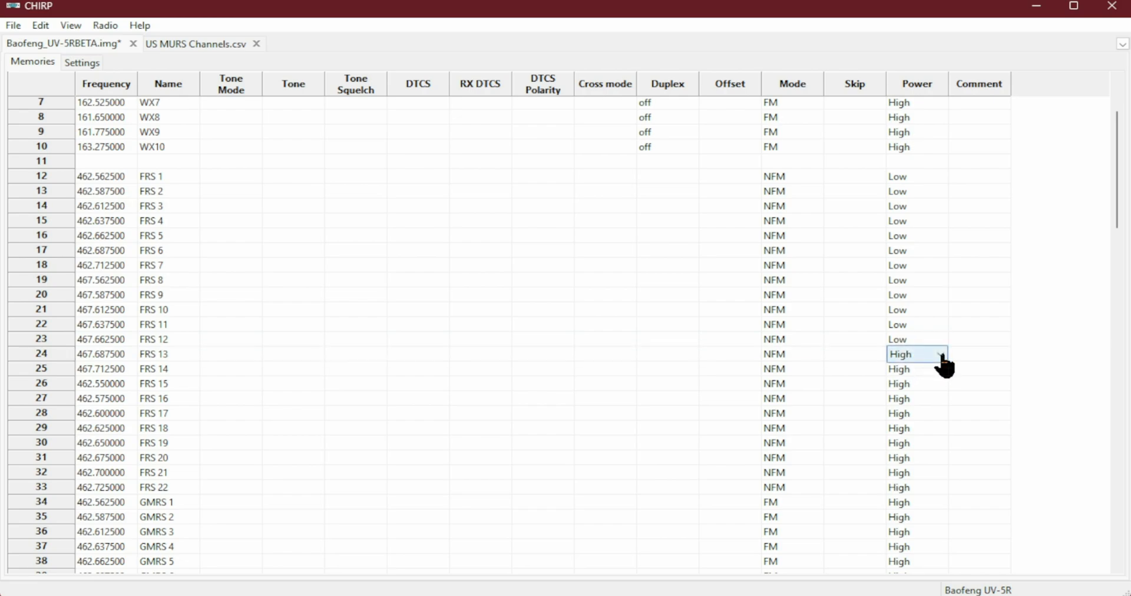
pyautogui.click(942, 357)
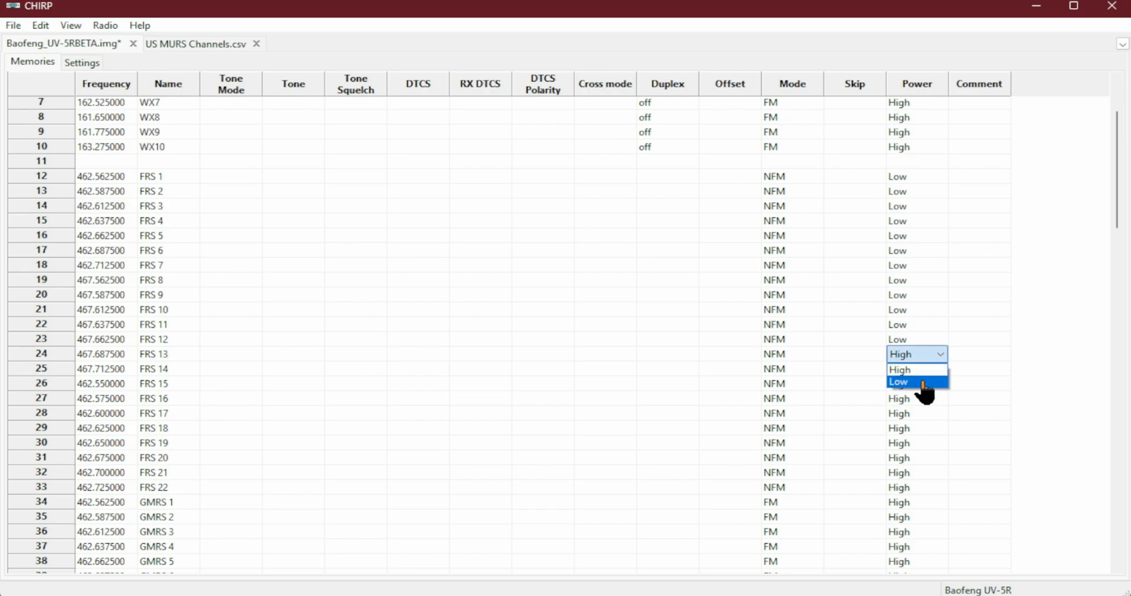
pyautogui.click(922, 383)
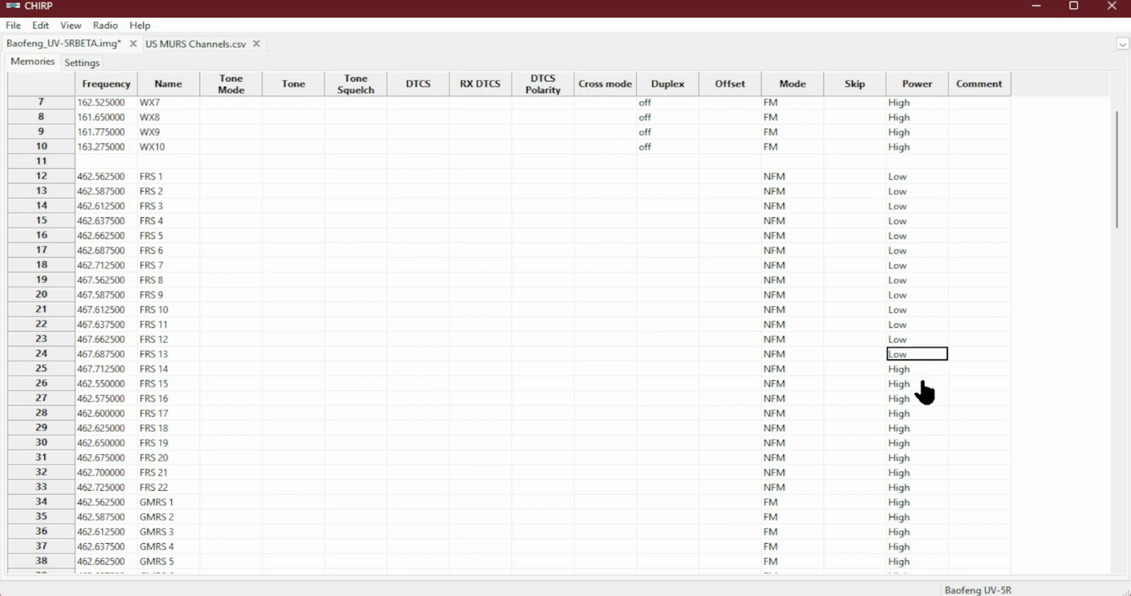
pyautogui.click(918, 371)
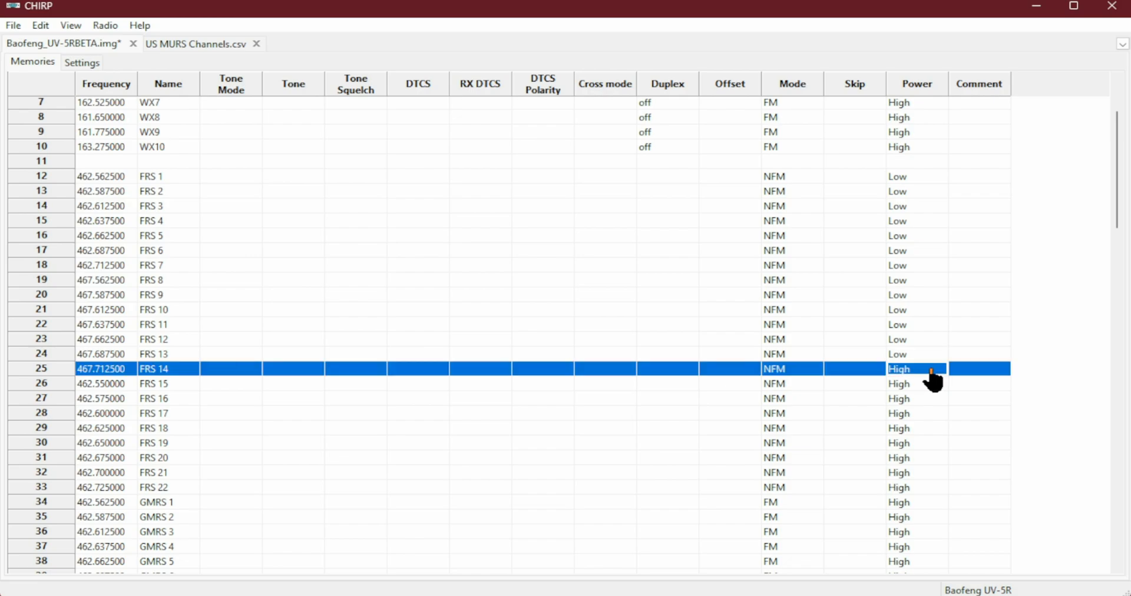
pyautogui.click(939, 372)
pyautogui.click(942, 372)
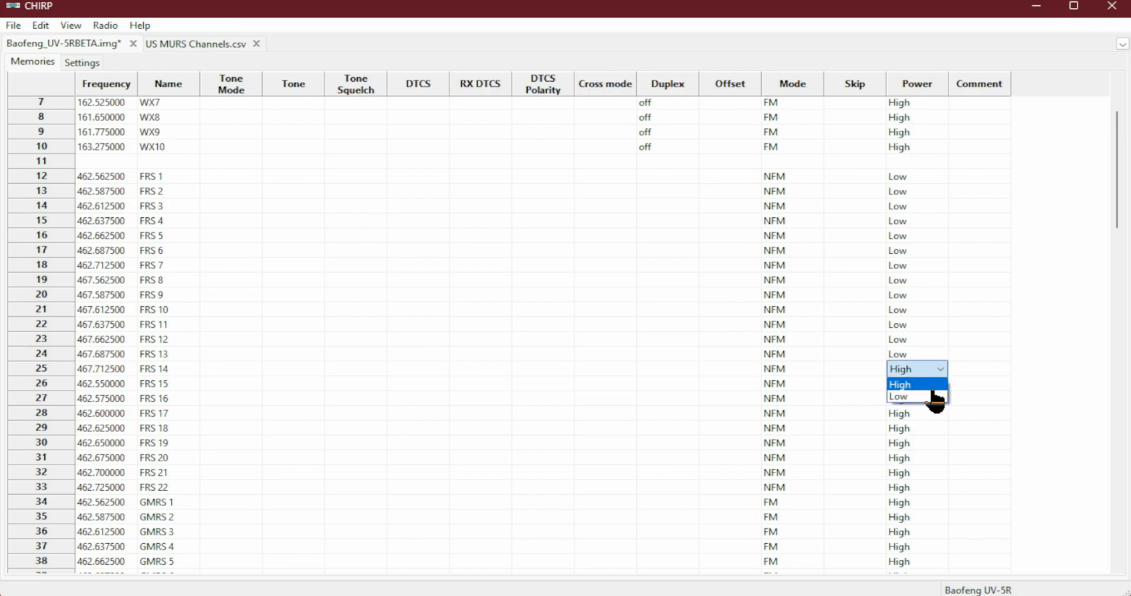
pyautogui.click(934, 398)
# Step: Set the power of channels FRS 15 and FRS 16 in memory rows 26 and 27 to Low
pyautogui.click(940, 384)
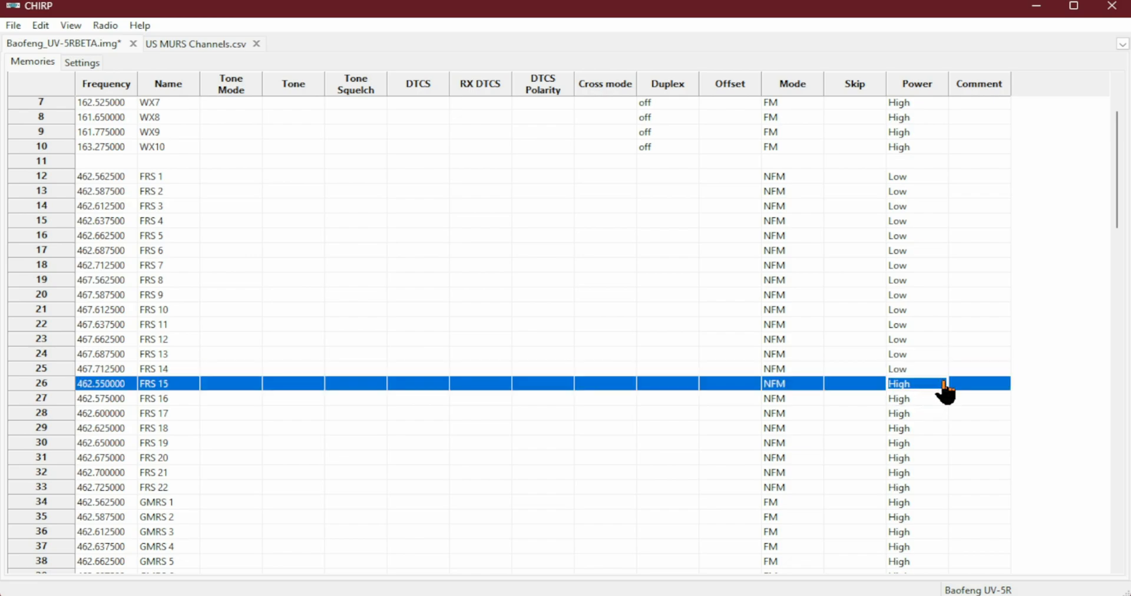
pyautogui.click(945, 384)
pyautogui.click(942, 386)
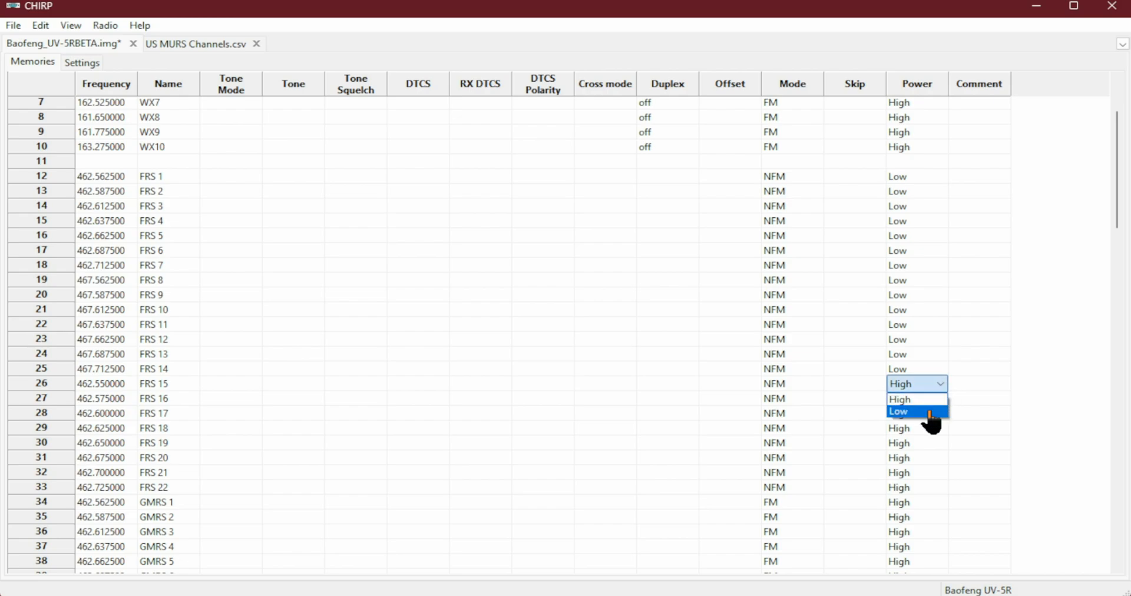
pyautogui.click(929, 411)
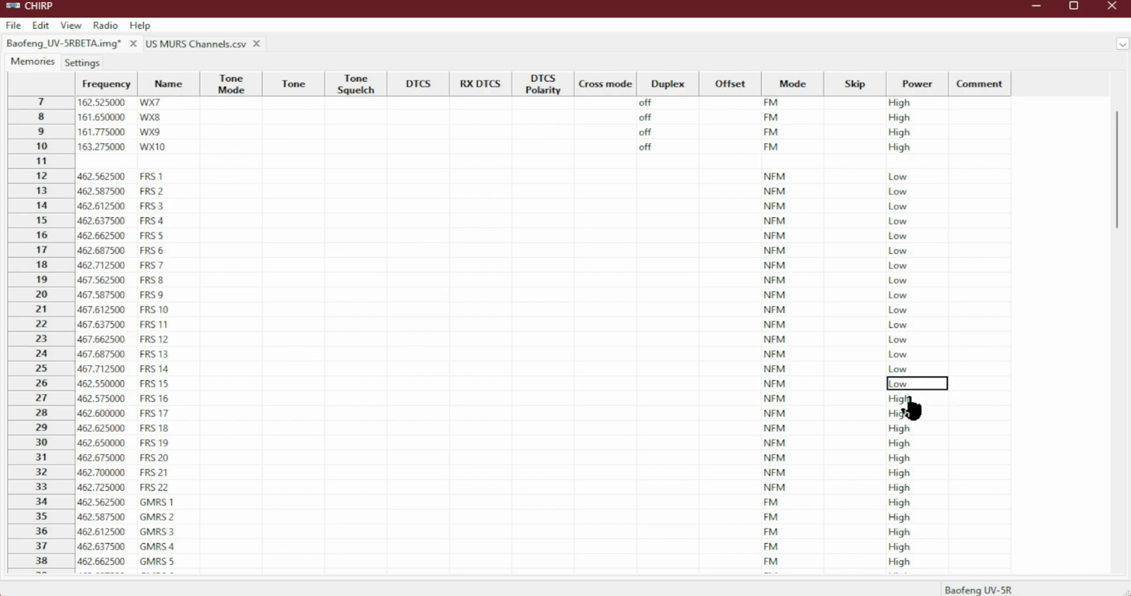
pyautogui.click(924, 401)
pyautogui.click(937, 400)
pyautogui.click(942, 400)
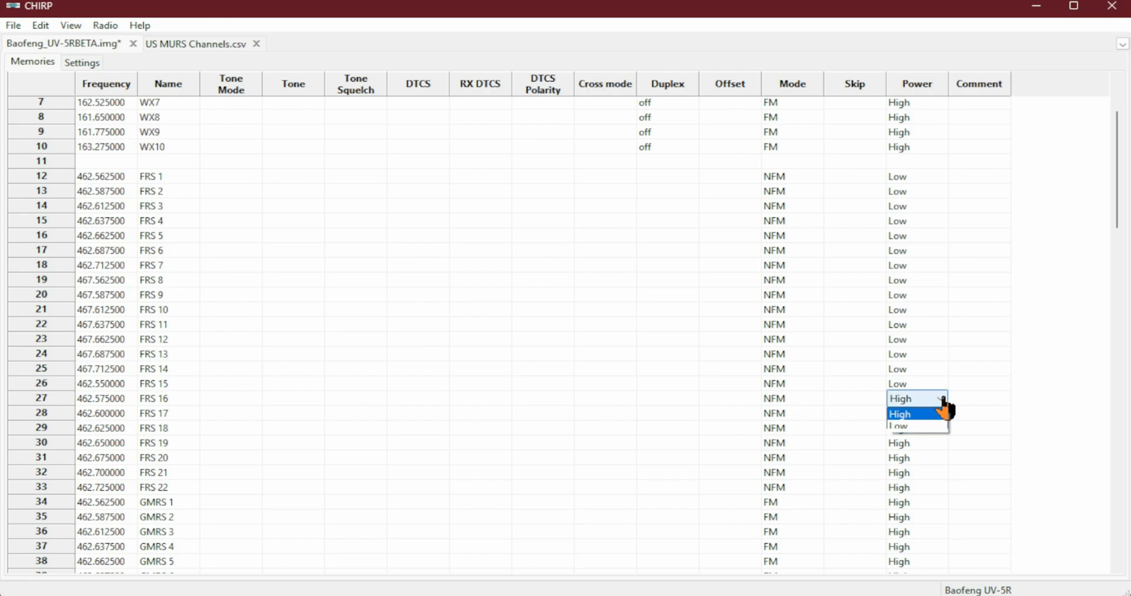
pyautogui.click(936, 425)
# Step: Set the power of channels FRS 17 and FRS 18 in memory rows 28 and 29 to Low
pyautogui.click(941, 415)
pyautogui.click(941, 415)
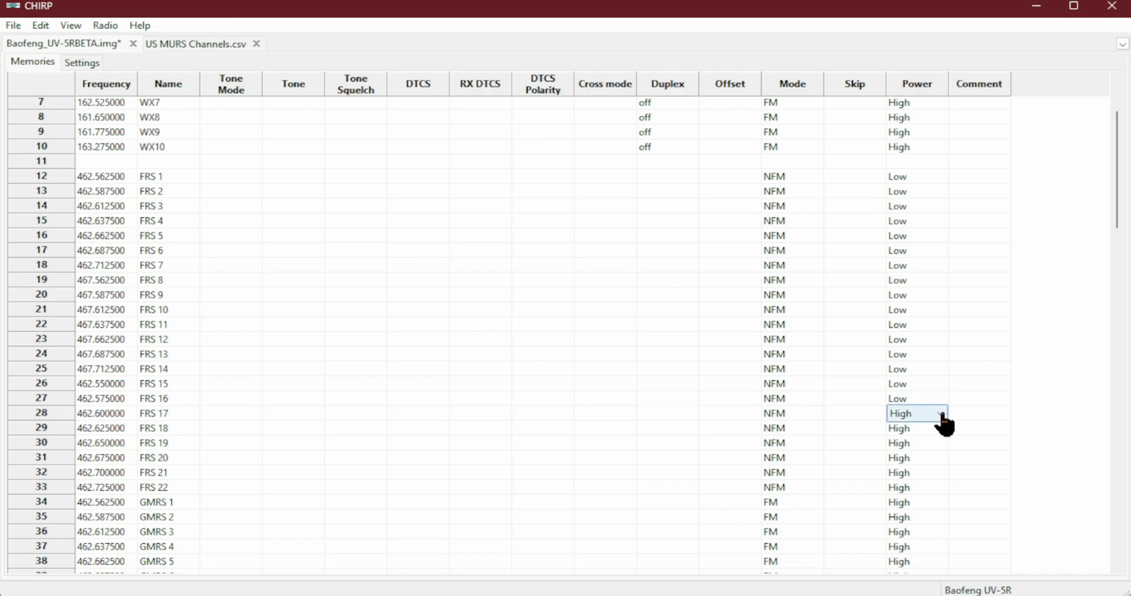
pyautogui.click(942, 415)
pyautogui.click(936, 448)
pyautogui.click(926, 433)
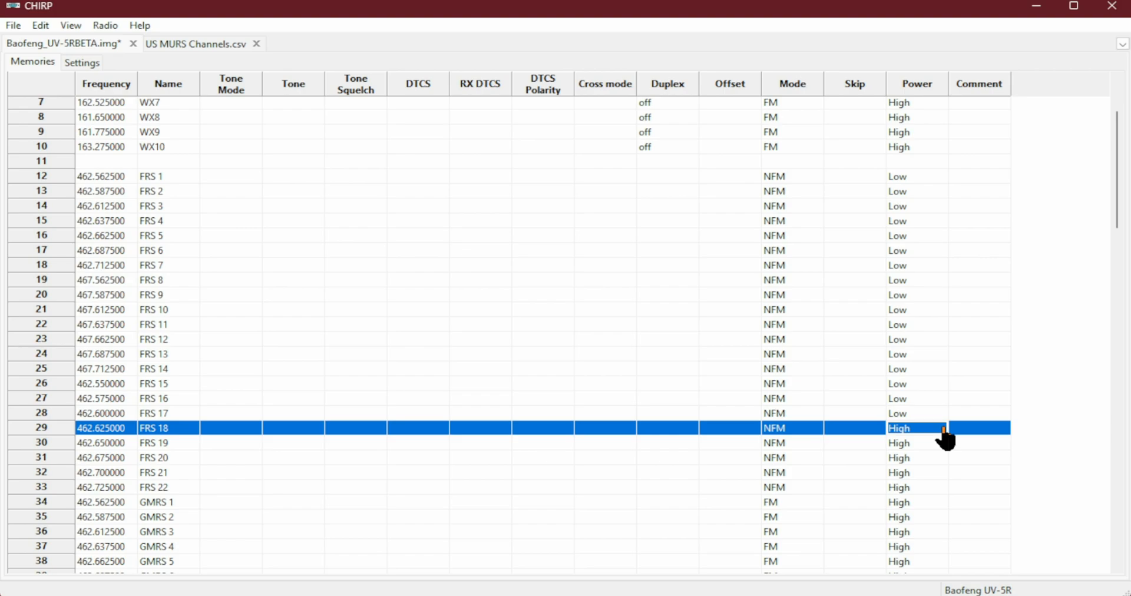
pyautogui.click(941, 430)
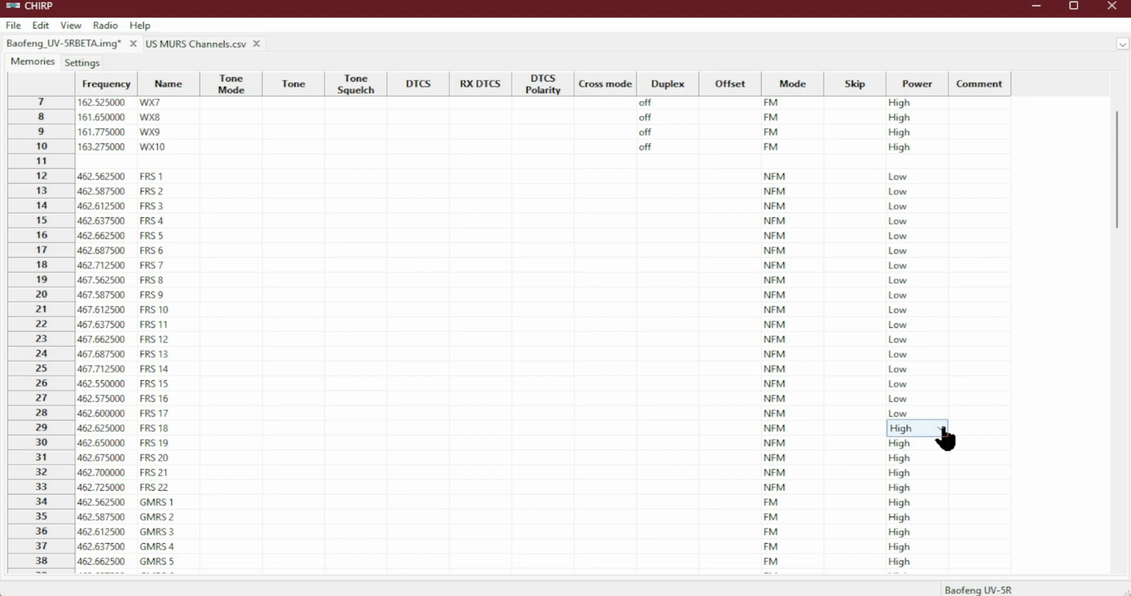
pyautogui.click(941, 430)
pyautogui.click(936, 457)
# Step: Set the power of channels FRS 19 and FRS 20 in memory rows 30 and 31 to Low
pyautogui.click(927, 443)
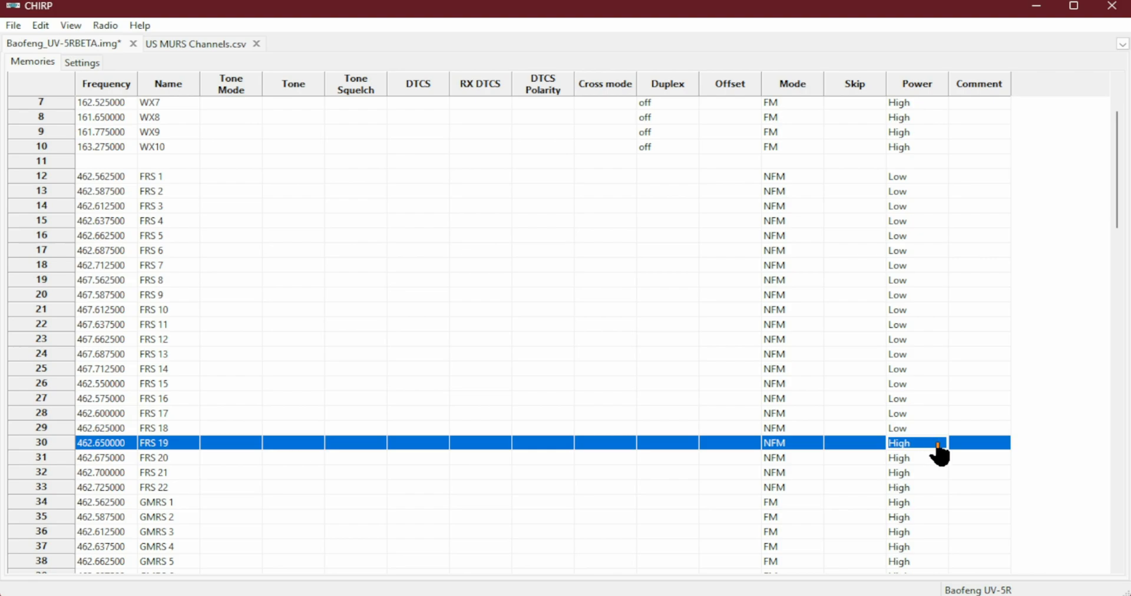
pyautogui.click(940, 443)
pyautogui.click(940, 443)
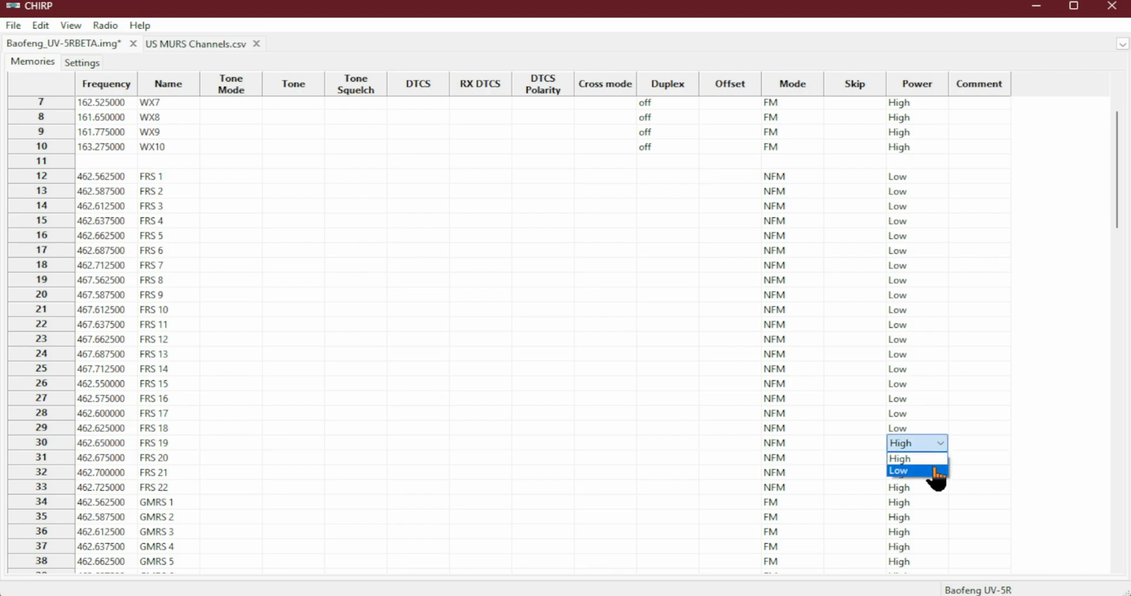
pyautogui.click(935, 470)
pyautogui.click(940, 460)
pyautogui.click(945, 463)
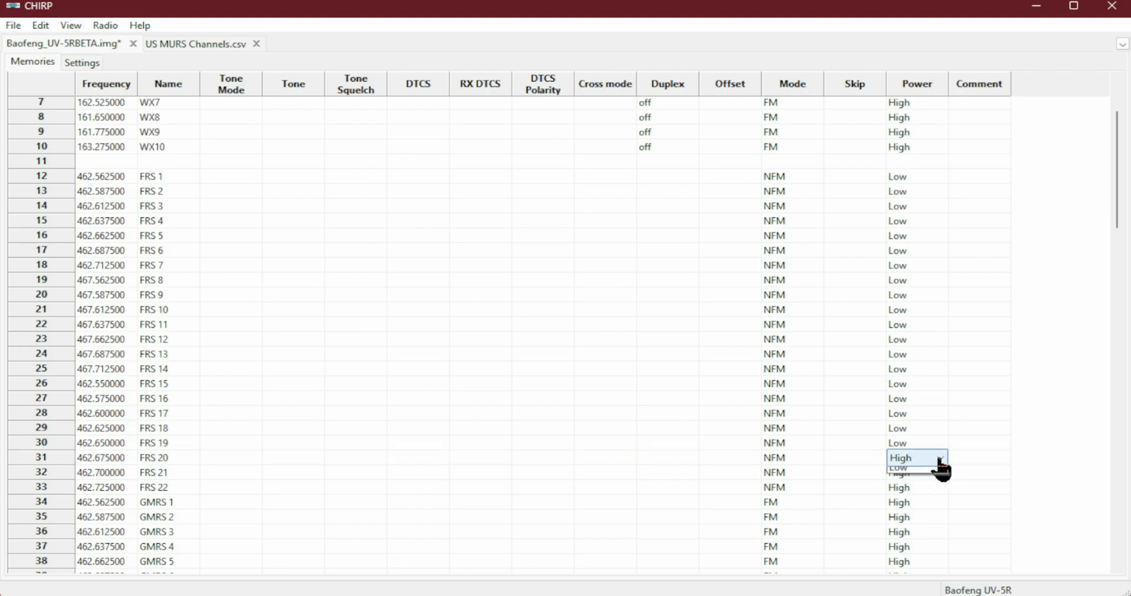
pyautogui.click(939, 465)
pyautogui.click(929, 485)
# Step: Set the power of channels FRS 21 and FRS 22 in memory rows 32 and 33 to Low
pyautogui.click(921, 476)
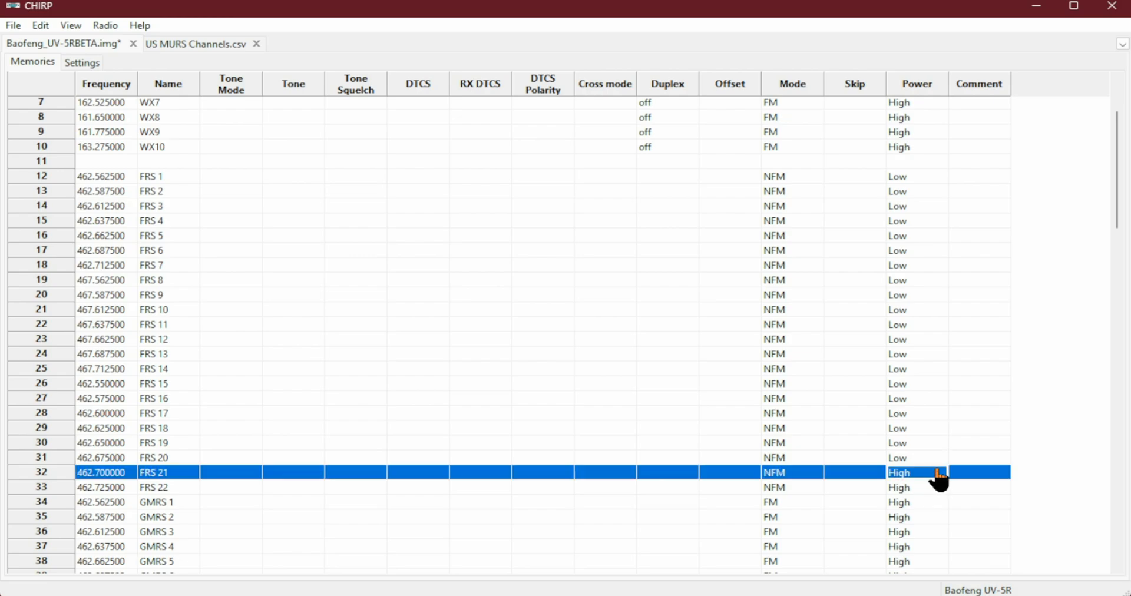
pyautogui.click(943, 476)
pyautogui.click(940, 476)
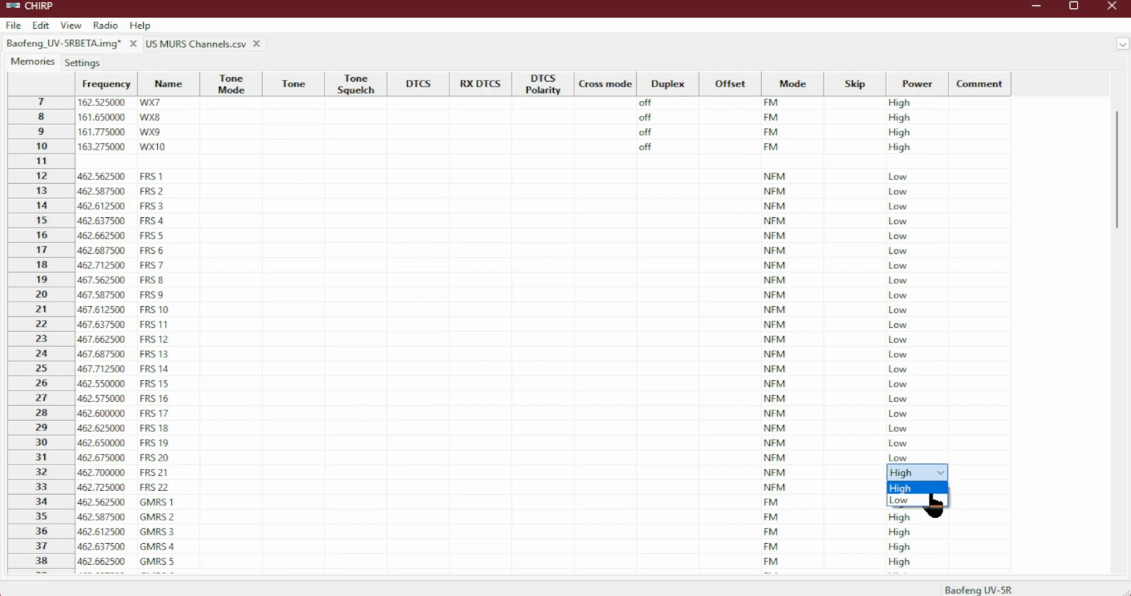
pyautogui.click(931, 499)
pyautogui.click(932, 486)
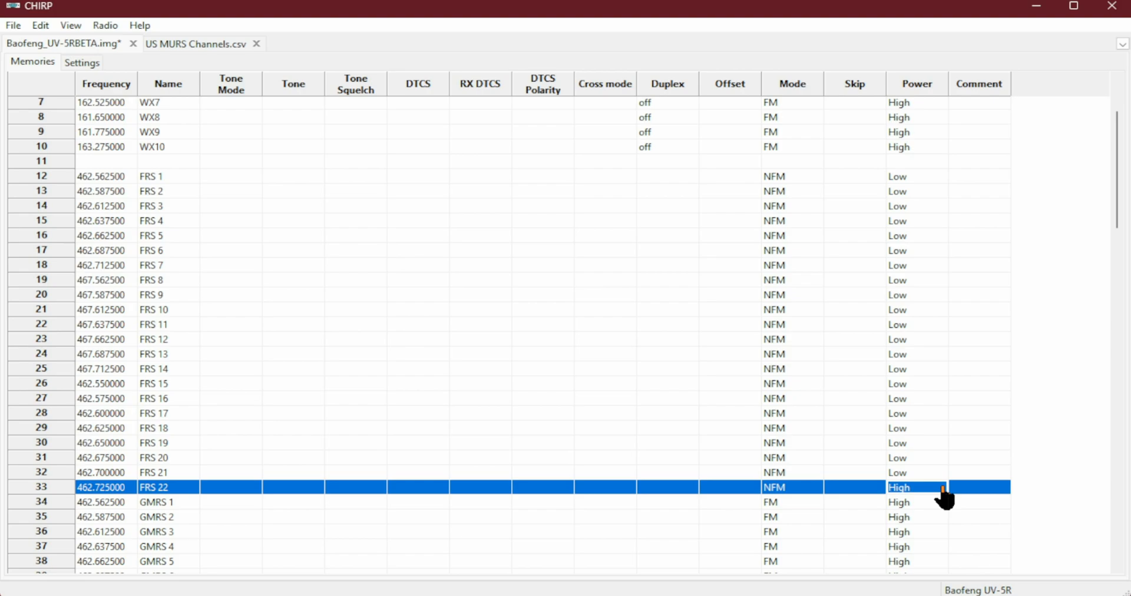
pyautogui.click(943, 489)
pyautogui.click(943, 489)
pyautogui.click(930, 516)
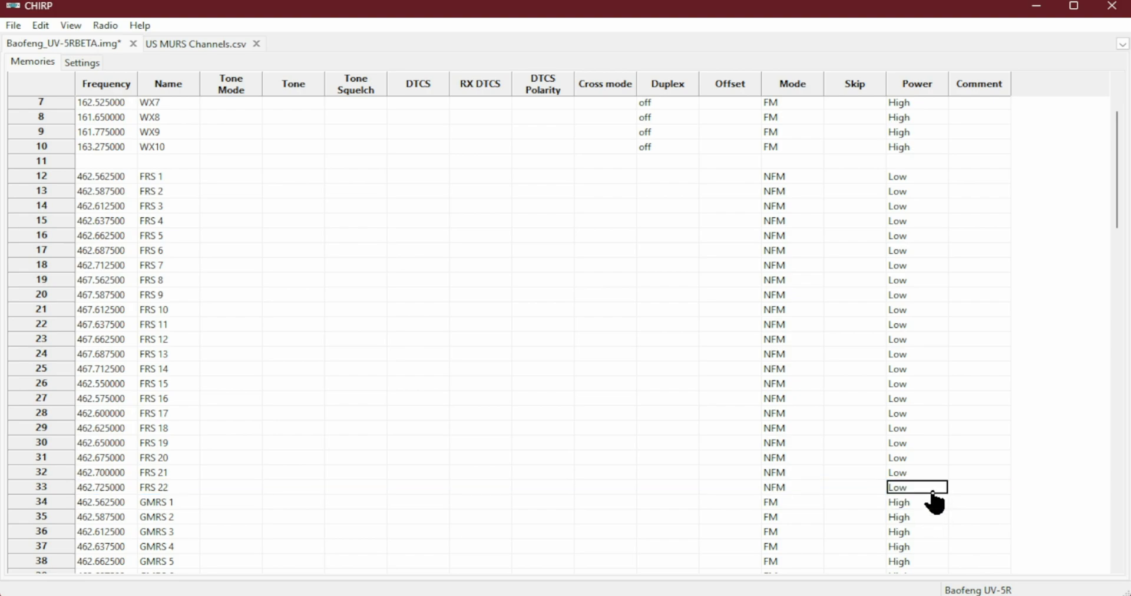
# Step: Set Duplex to off for the MURS channels BLUE DO and GREEN D in memory rows 68 and 69
pyautogui.scroll(-1, 807, 489)
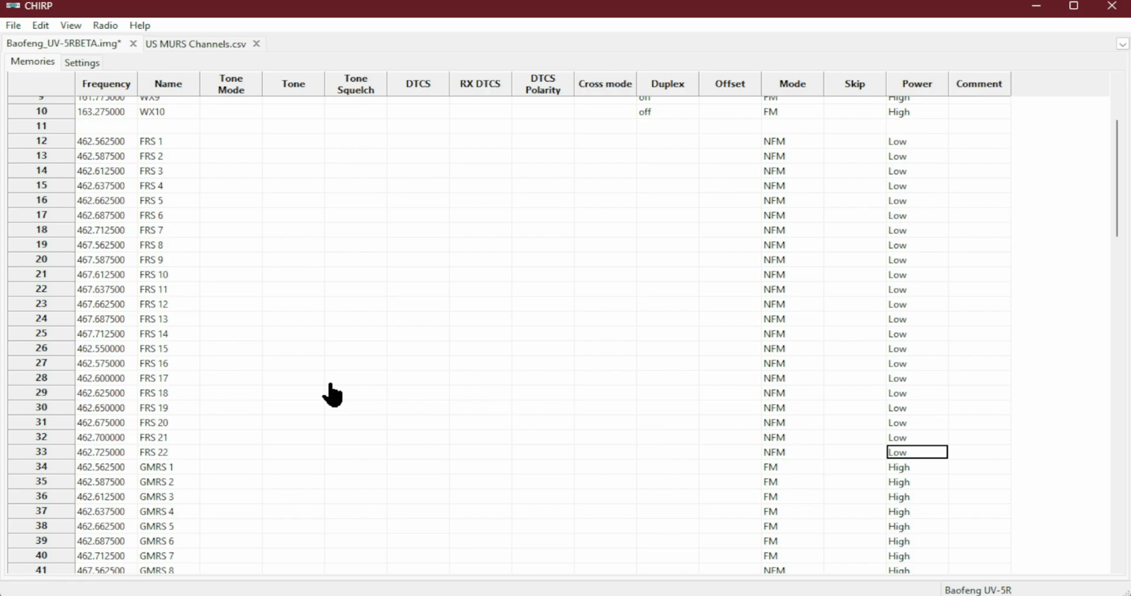
pyautogui.scroll(-9, 413, 476)
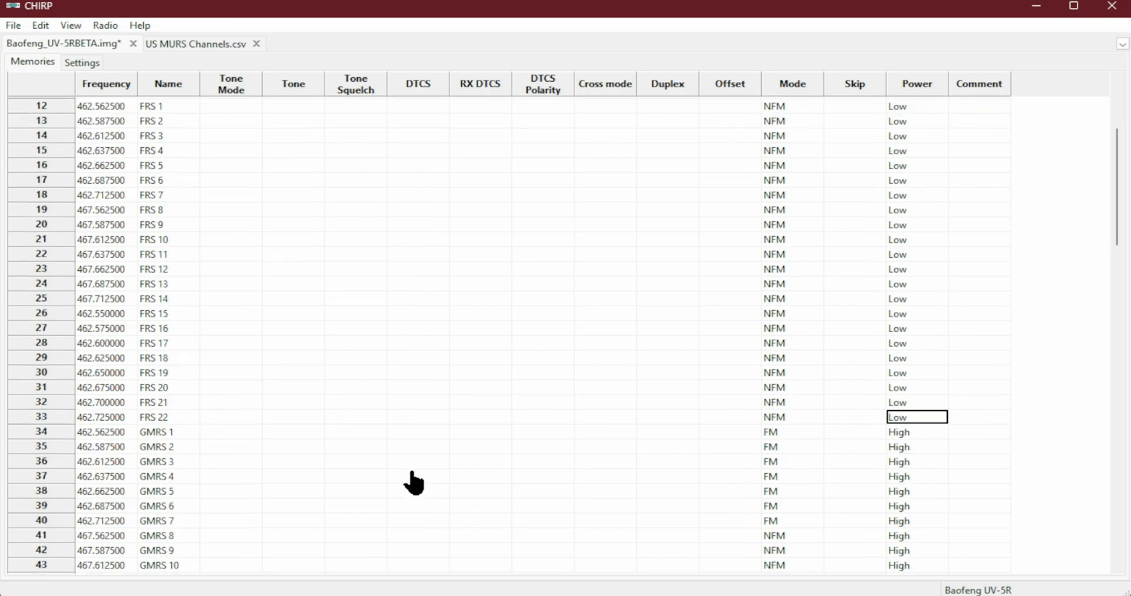
pyautogui.scroll(-2, 412, 476)
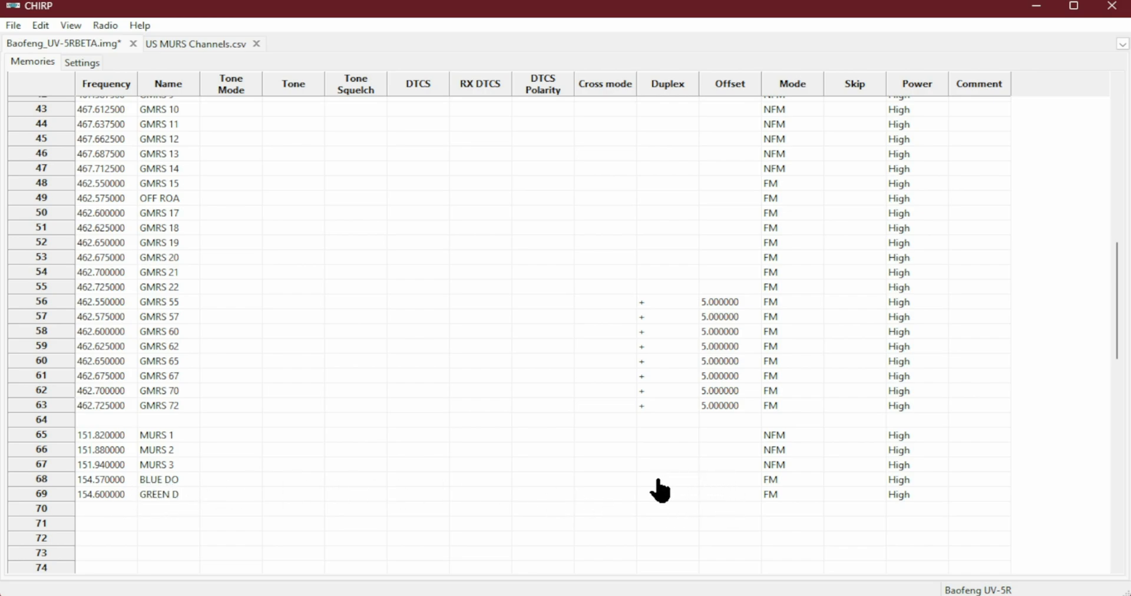
pyautogui.click(173, 481)
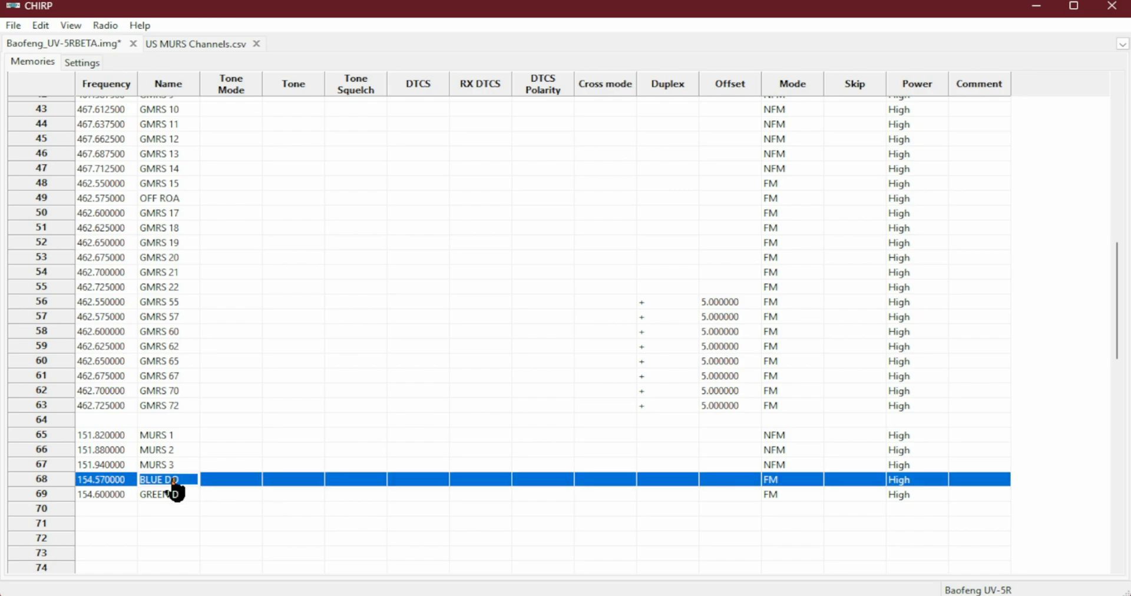
pyautogui.click(690, 481)
pyautogui.click(691, 481)
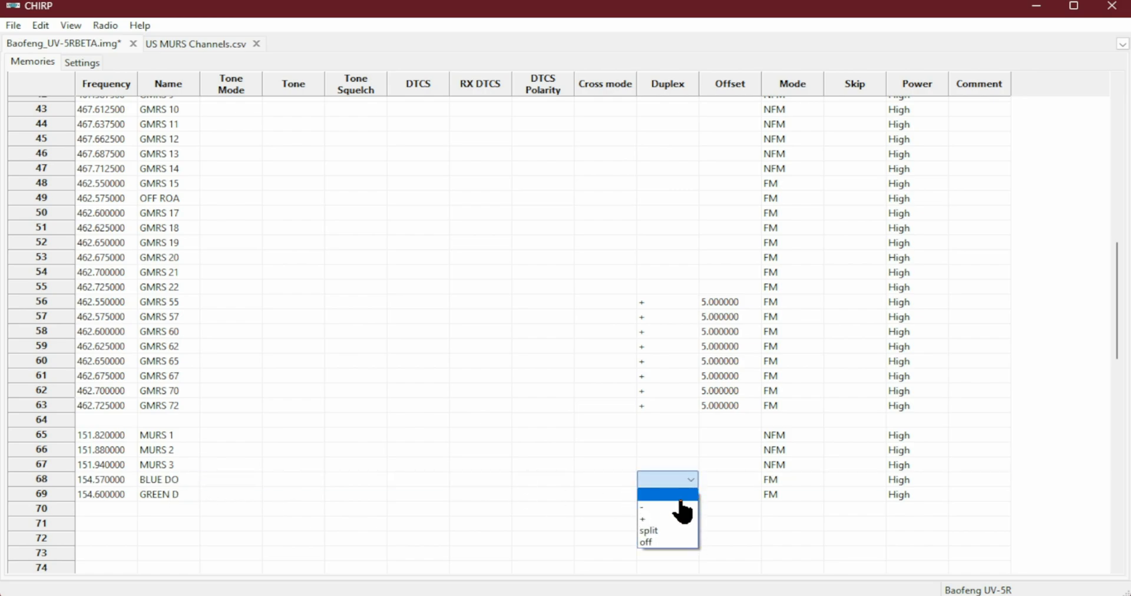
pyautogui.click(663, 543)
pyautogui.click(680, 496)
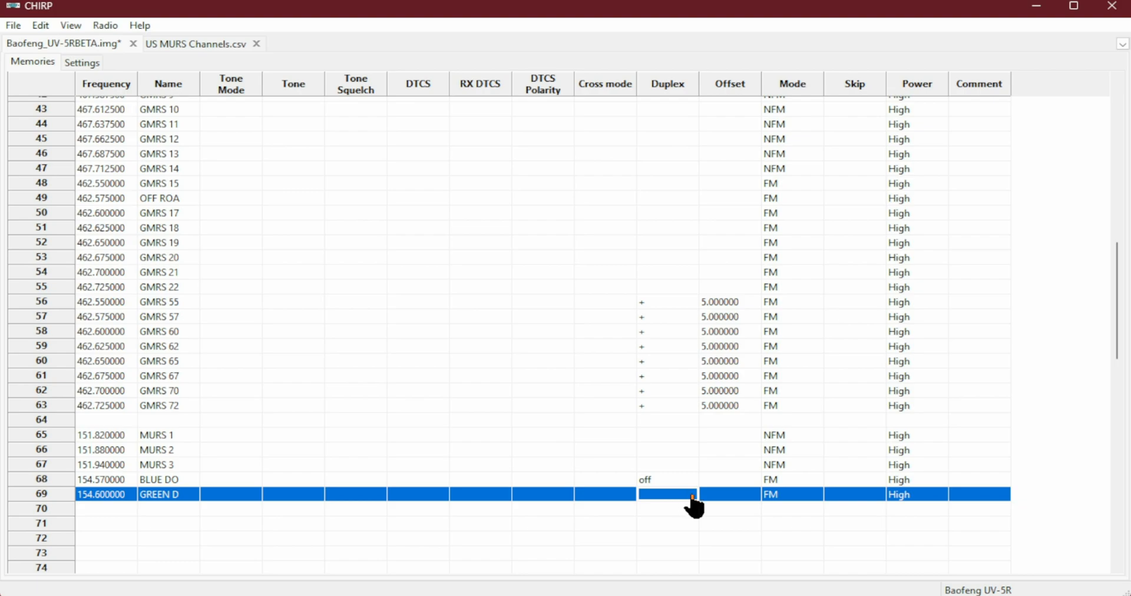
pyautogui.click(689, 496)
pyautogui.click(690, 495)
pyautogui.click(677, 556)
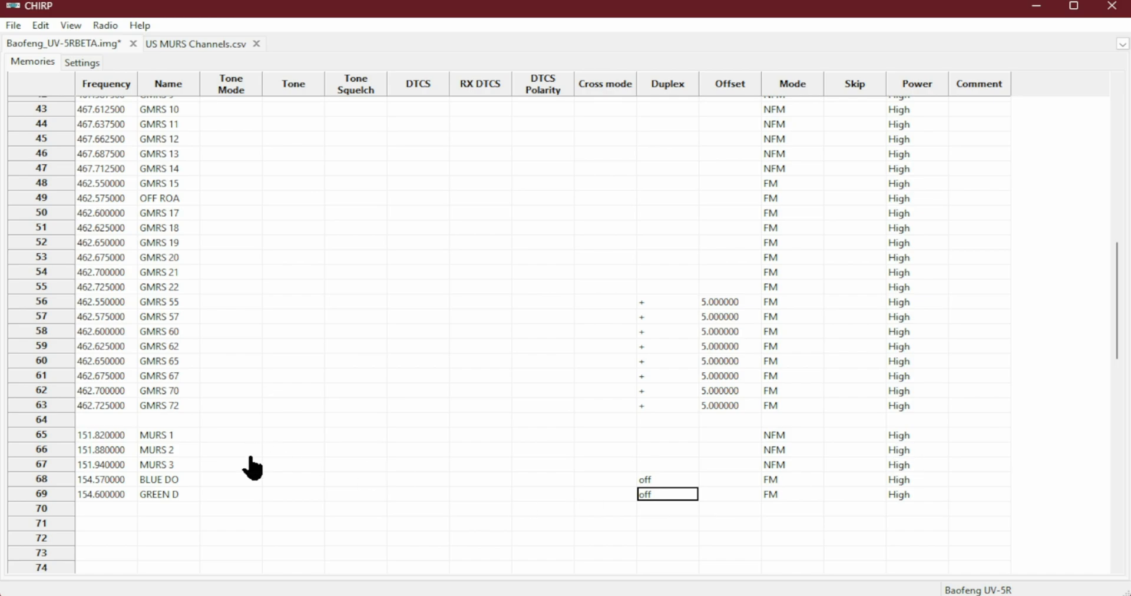
# Step: Review the programmed memory list, close US MURS Channels.csv and save Baofeng_UV-5RBETA.img
pyautogui.scroll(12, 356, 382)
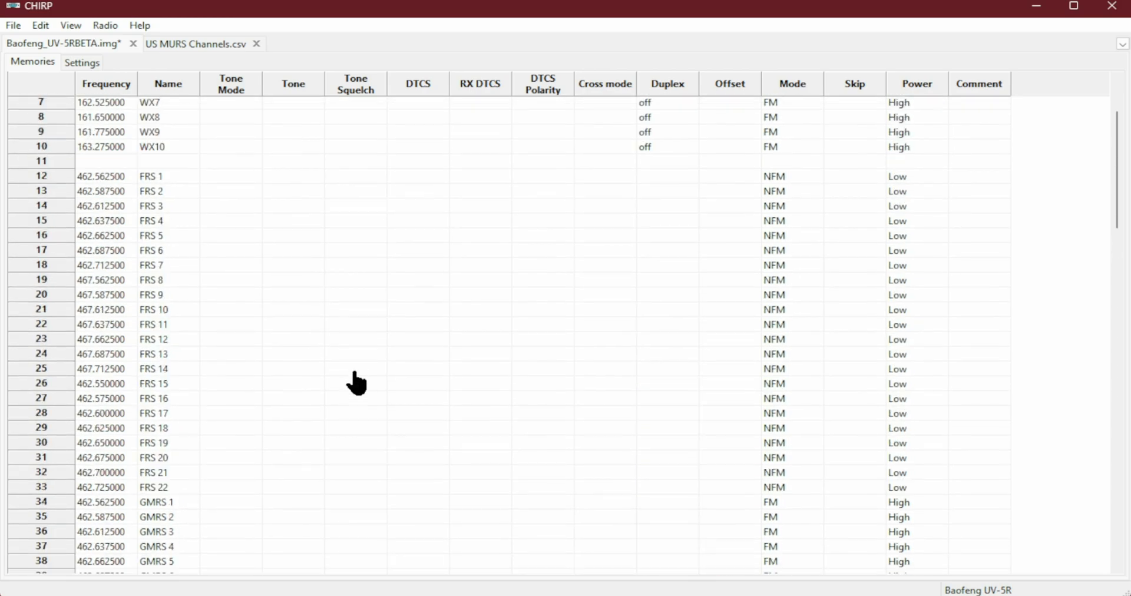
pyautogui.scroll(3, 355, 383)
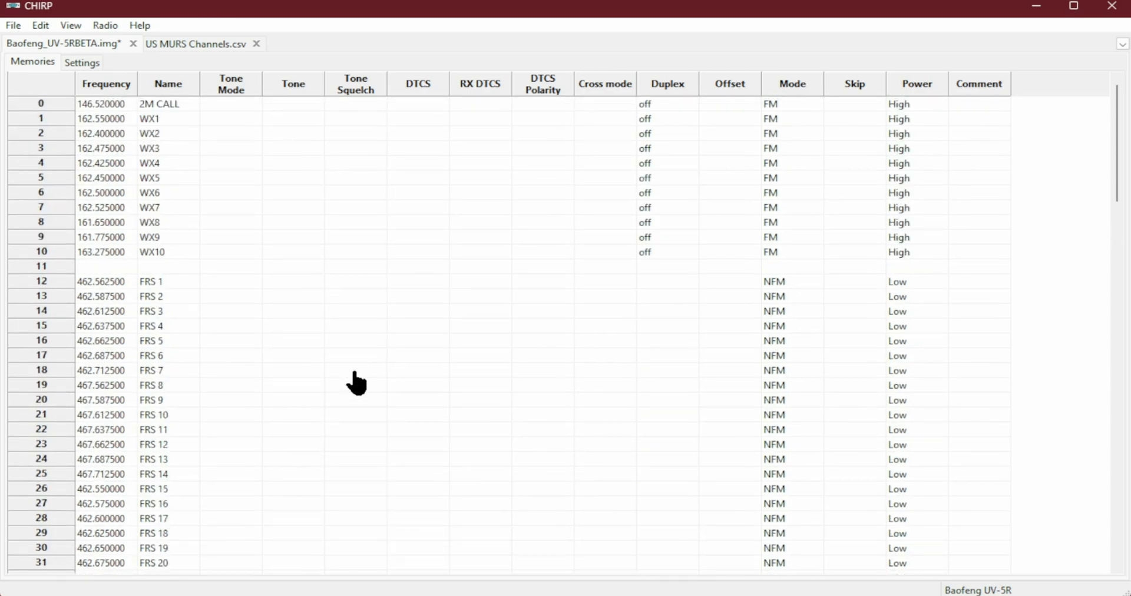
pyautogui.scroll(-18, 356, 383)
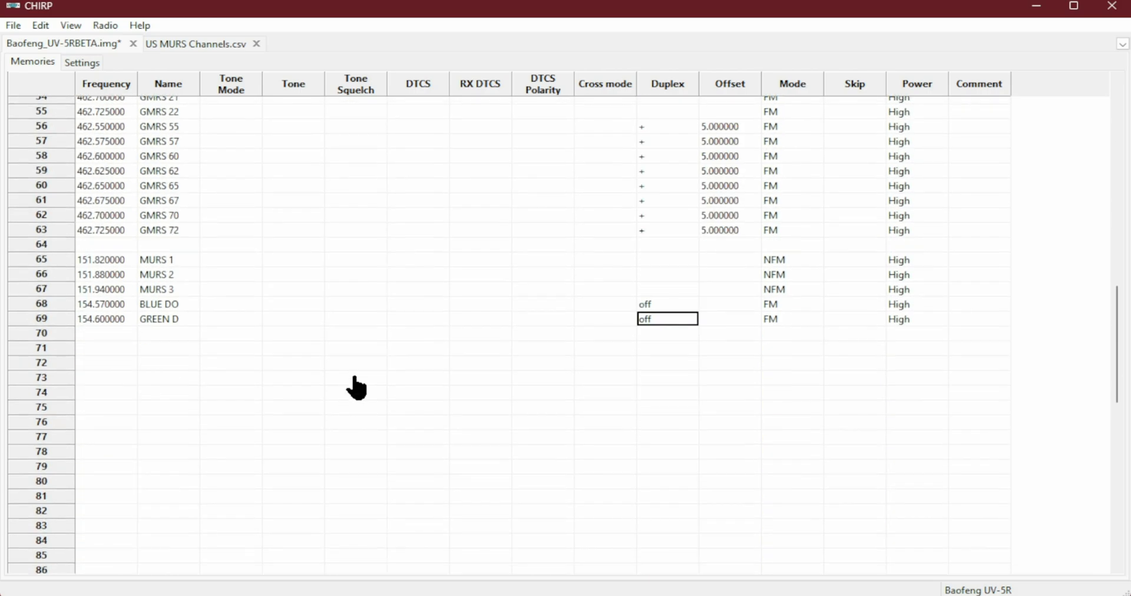
pyautogui.scroll(-2, 356, 388)
pyautogui.scroll(-12, 355, 388)
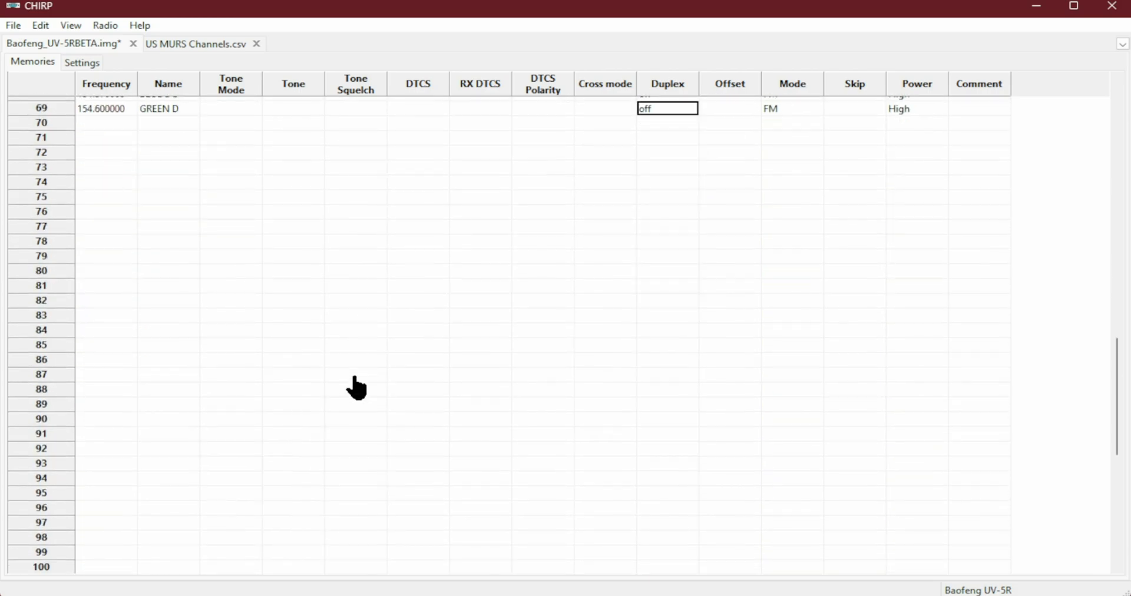
pyautogui.scroll(16, 356, 387)
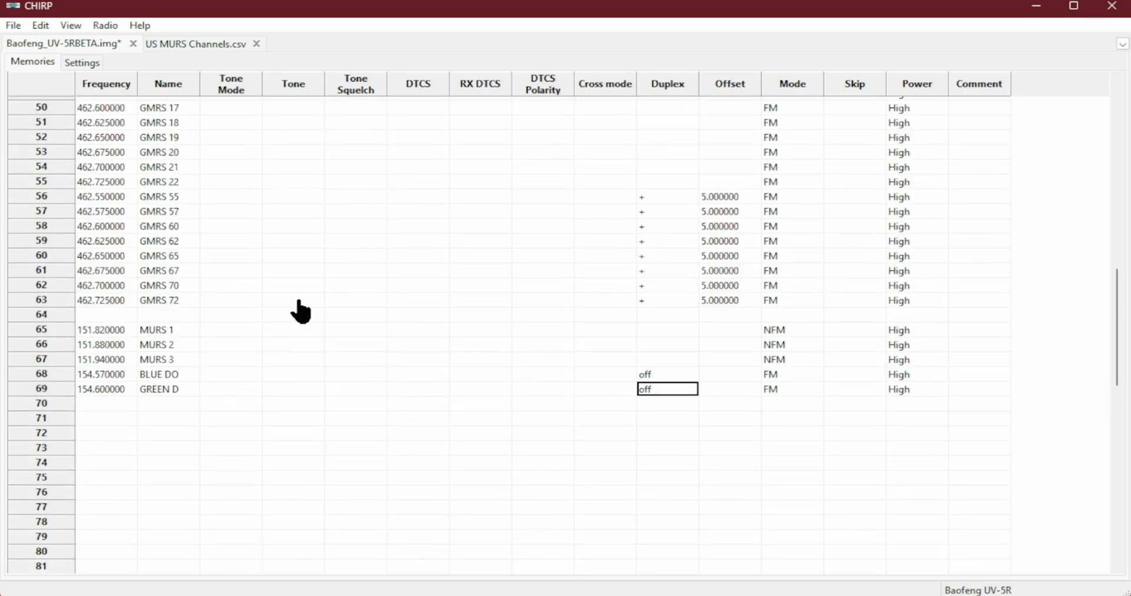
pyautogui.click(256, 43)
pyautogui.click(11, 28)
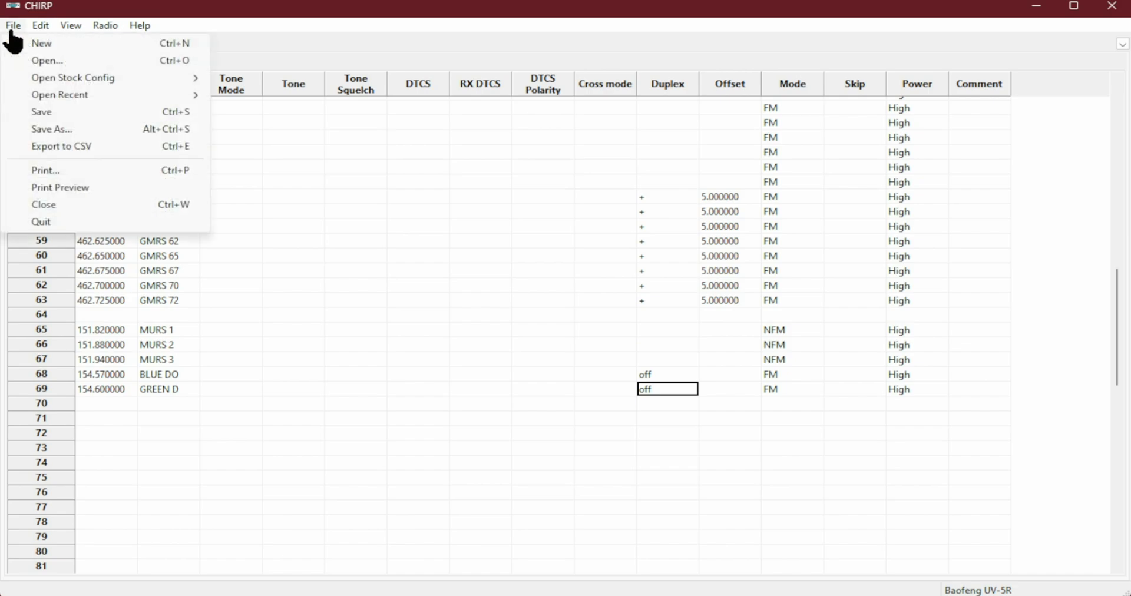
pyautogui.click(32, 112)
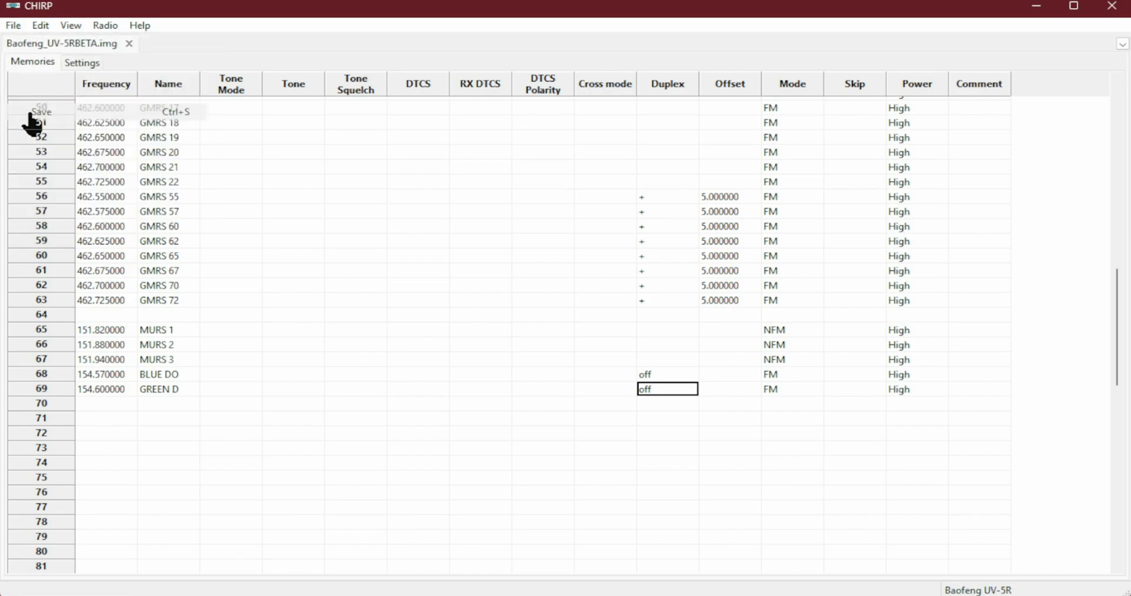
# Step: Open the stock configuration US Marine VHF Channels.csv and look through its channel list
pyautogui.click(13, 25)
pyautogui.moveTo(94, 80)
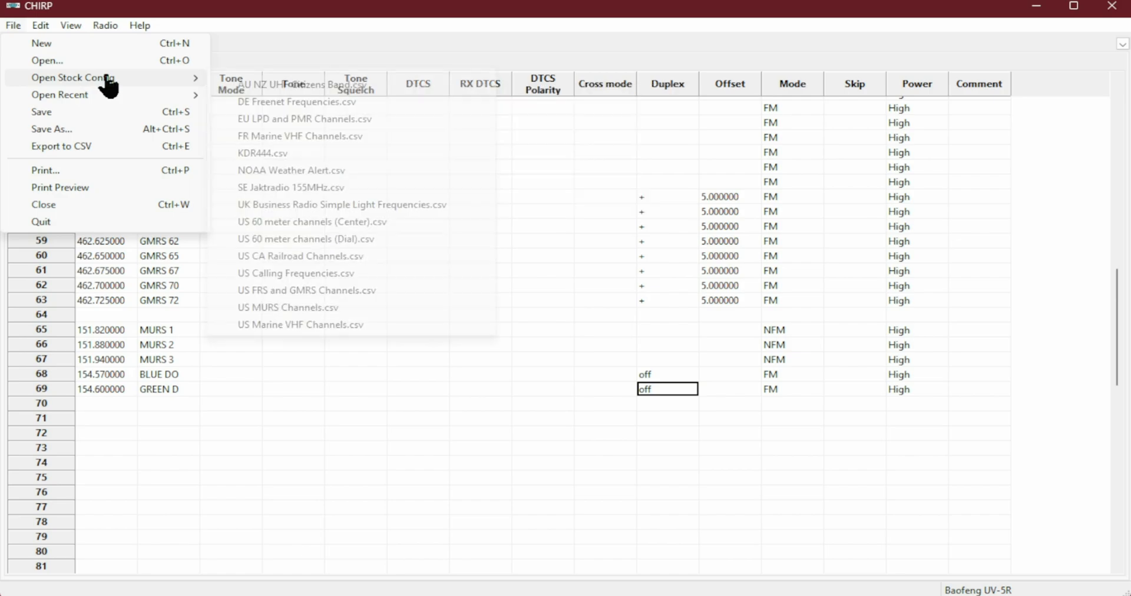
pyautogui.click(311, 328)
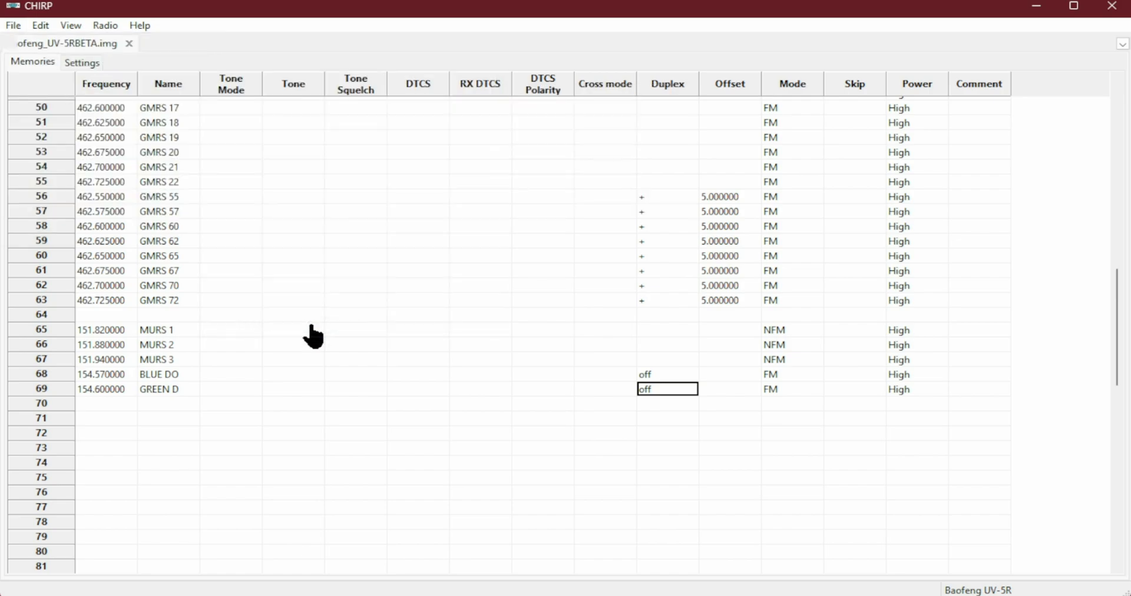
pyautogui.scroll(-8, 265, 354)
pyautogui.scroll(-8, 229, 368)
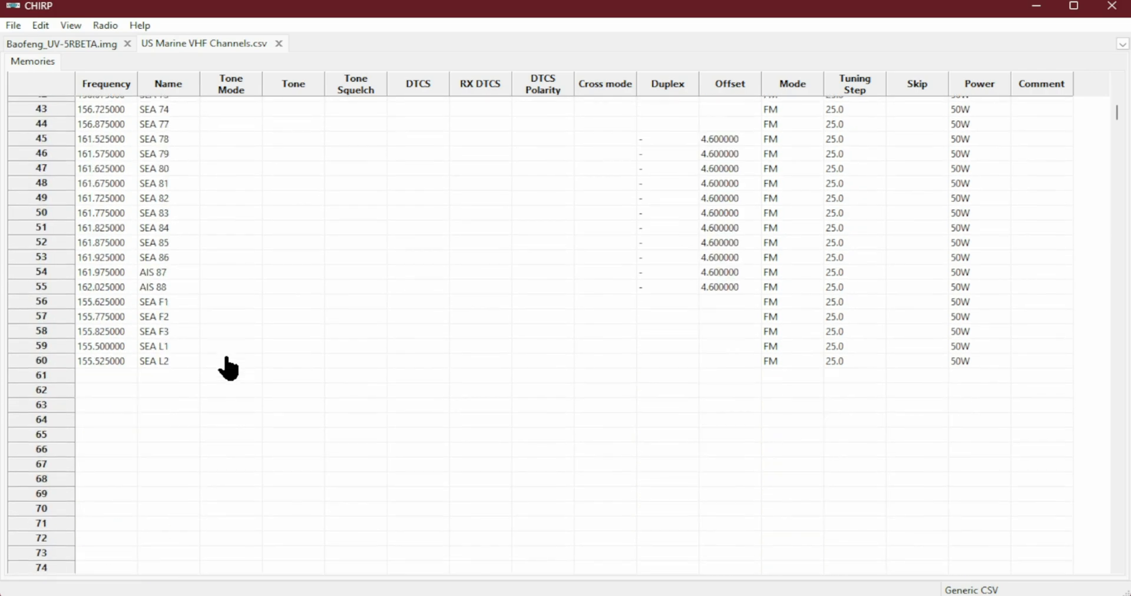
pyautogui.scroll(7, 228, 368)
pyautogui.scroll(9, 228, 368)
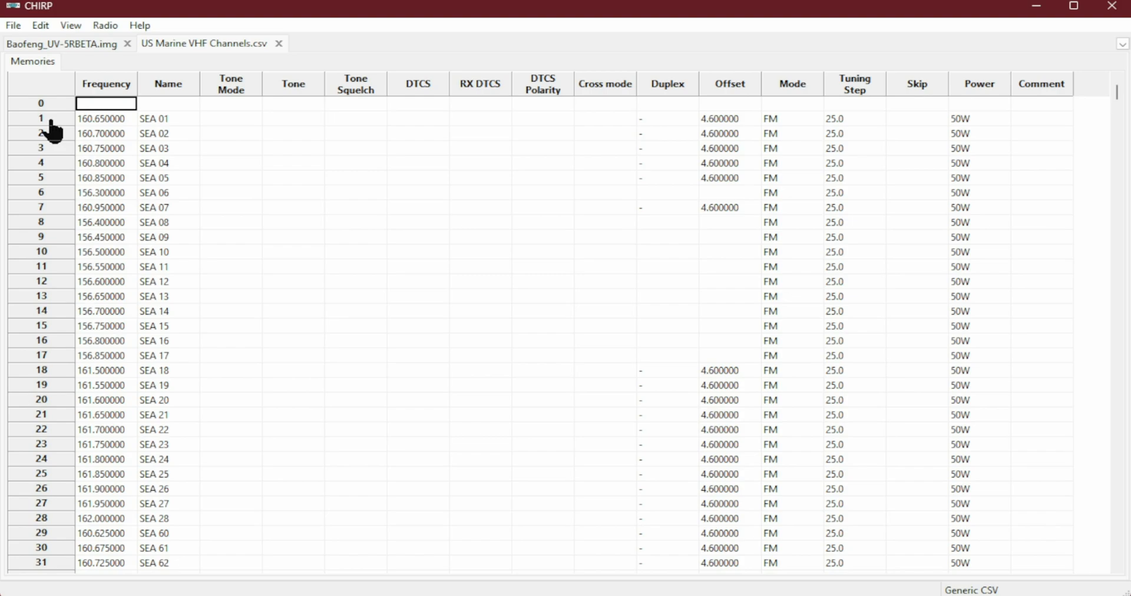
# Step: Select all marine channels from SEA 01 in row 1 through SEA L2 in row 60
pyautogui.click(52, 120)
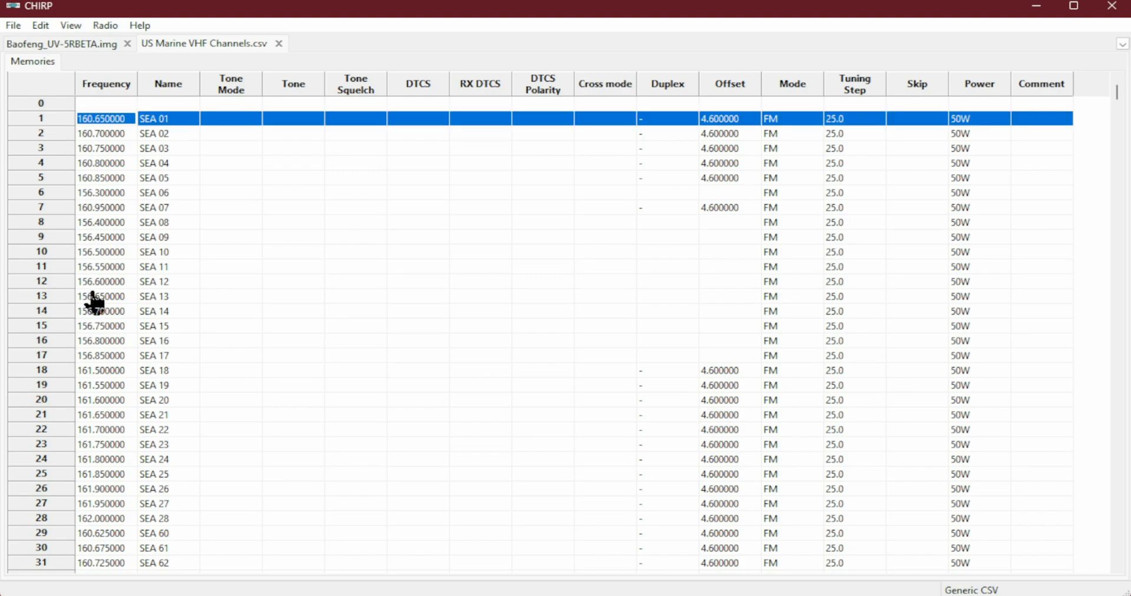
pyautogui.scroll(-10, 91, 302)
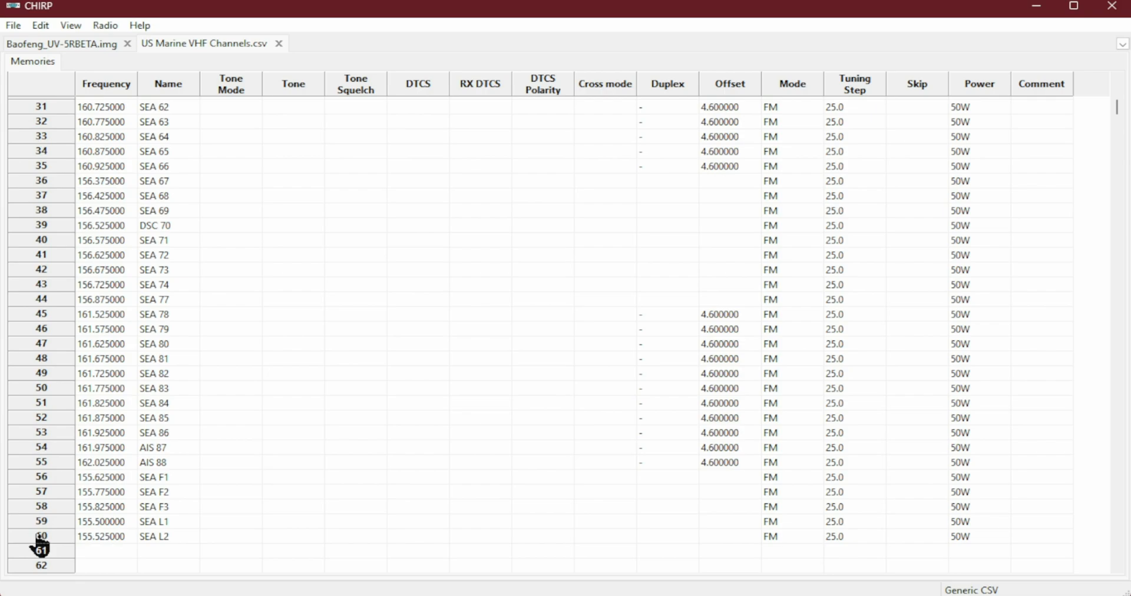
pyautogui.keyDown('shift'); pyautogui.click(37, 536); pyautogui.keyUp('shift')
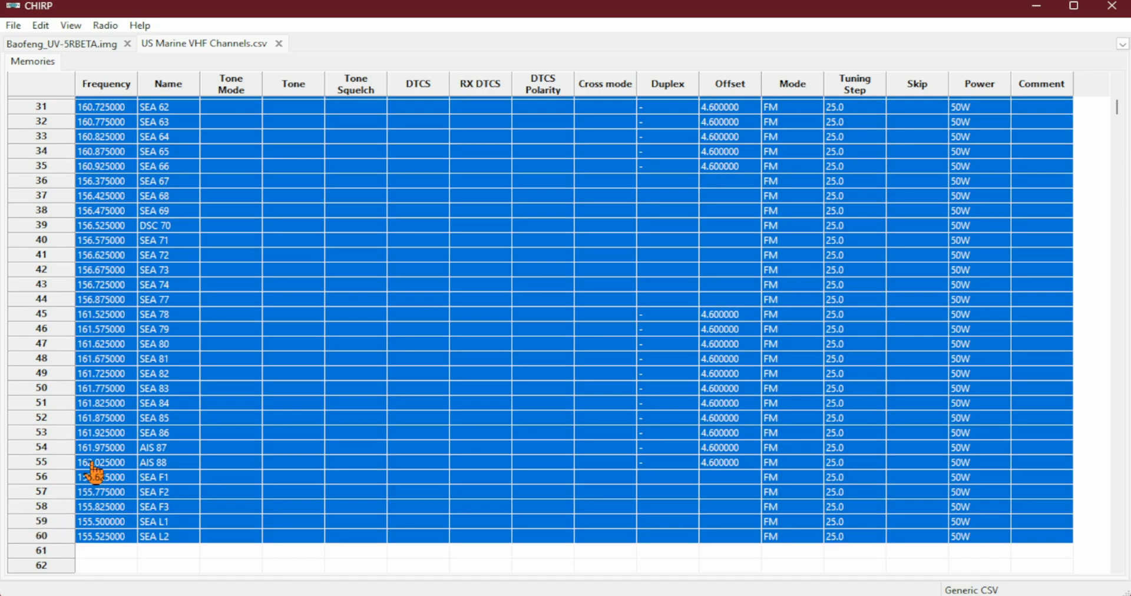
# Step: Return to Baofeng_UV-5RBETA.img, select empty memory row 71 and close US Marine VHF Channels.csv
pyautogui.click(98, 43)
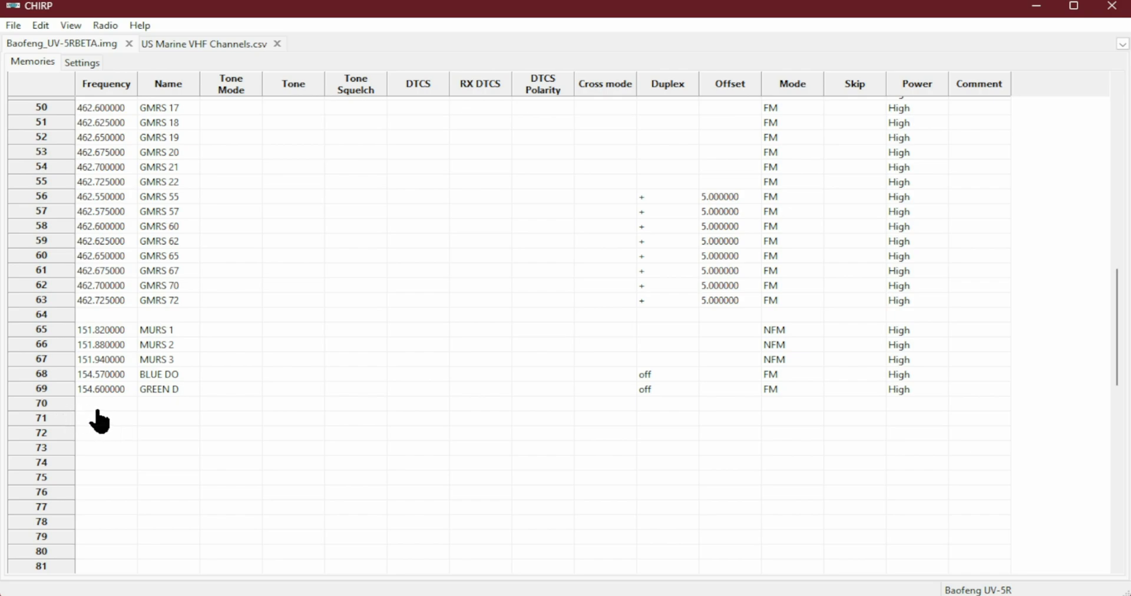
pyautogui.rightClick(105, 445)
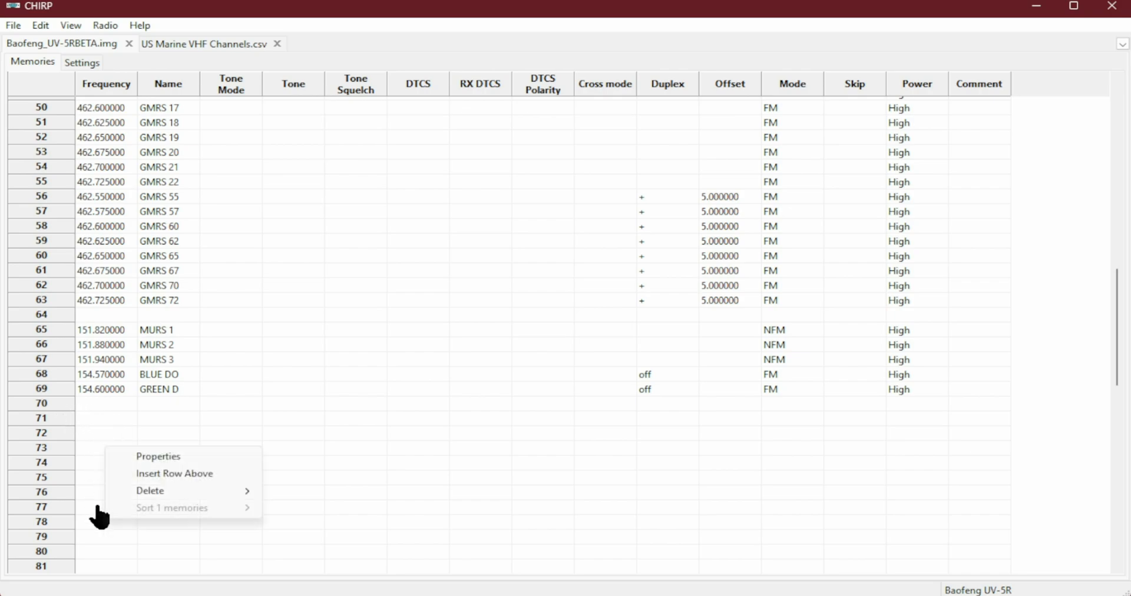
pyautogui.click(98, 435)
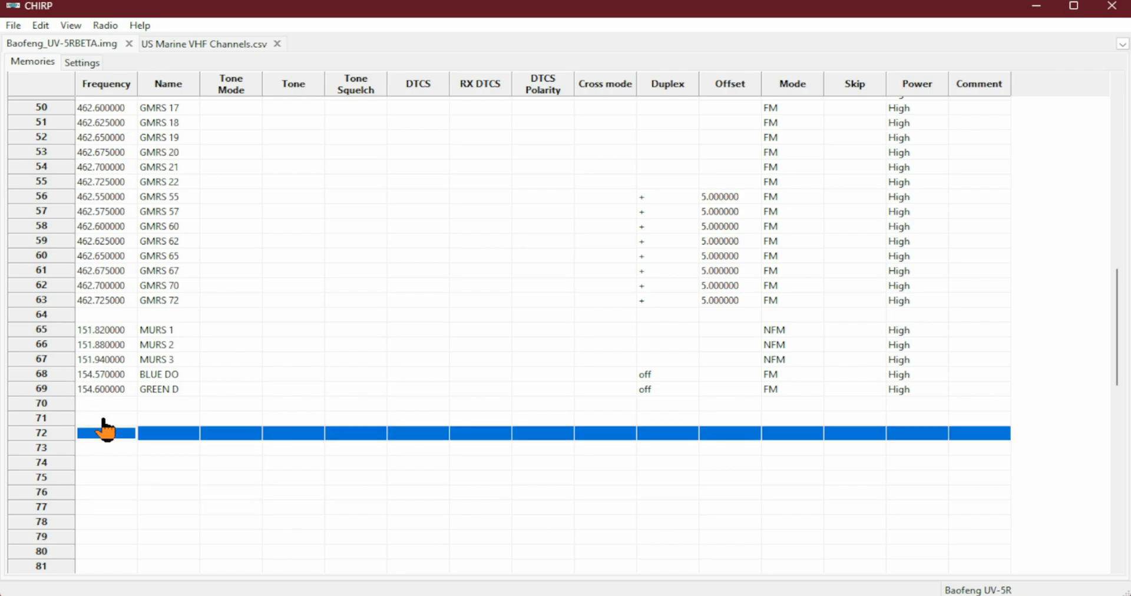
pyautogui.click(105, 418)
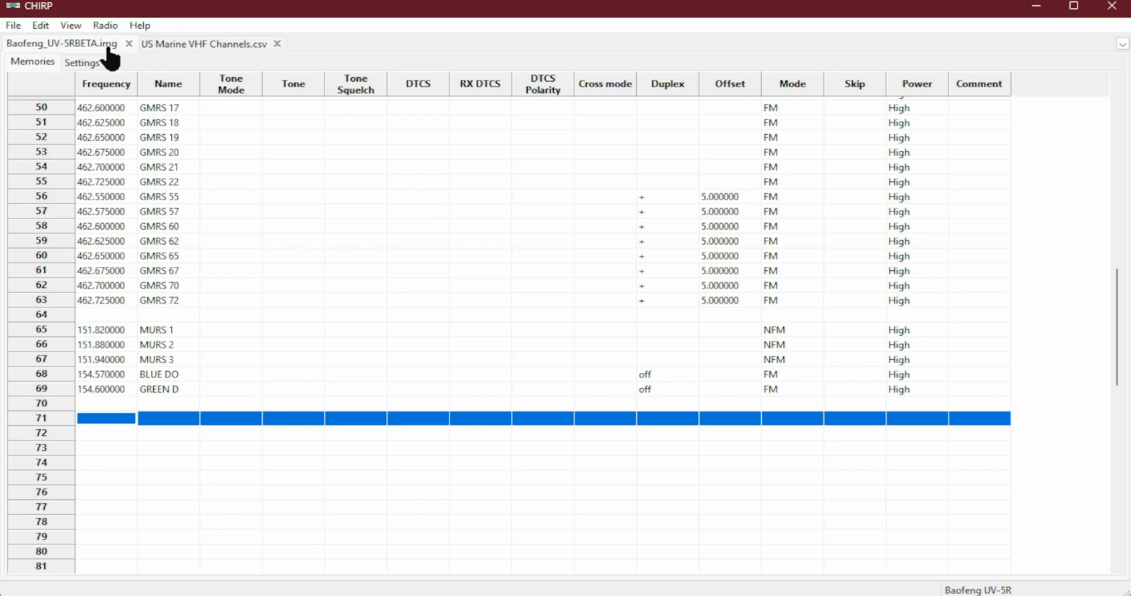
pyautogui.click(277, 44)
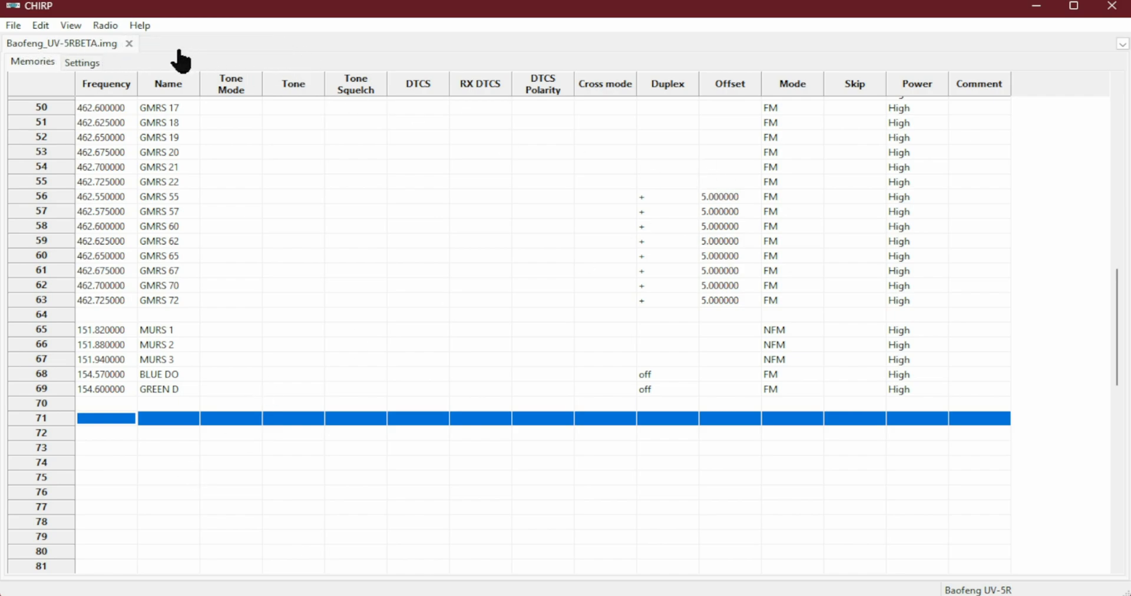
pyautogui.click(14, 26)
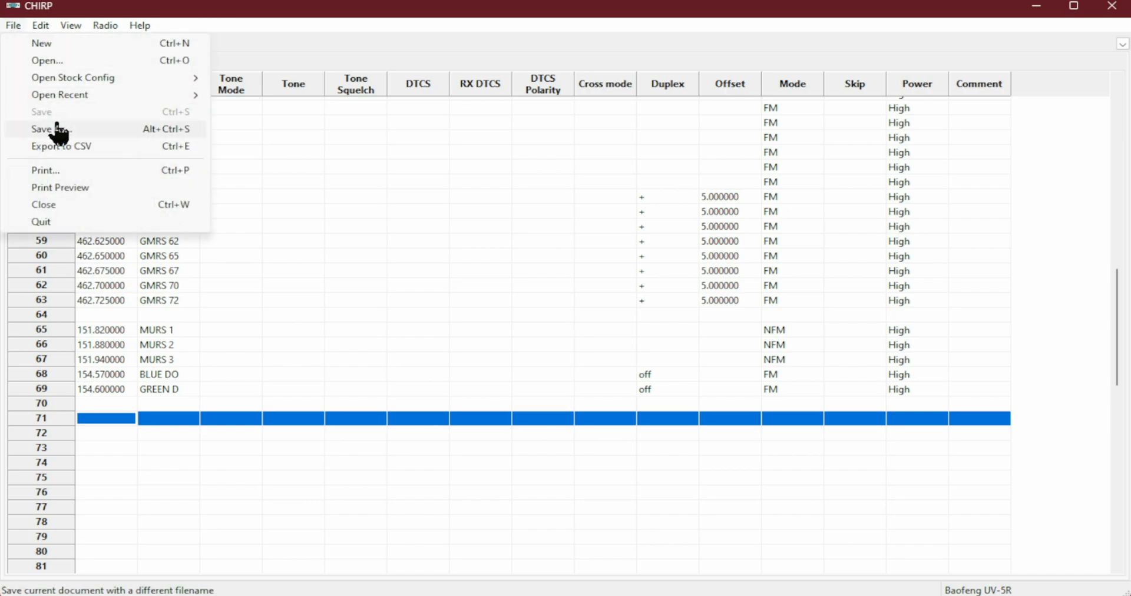
pyautogui.click(1041, 9)
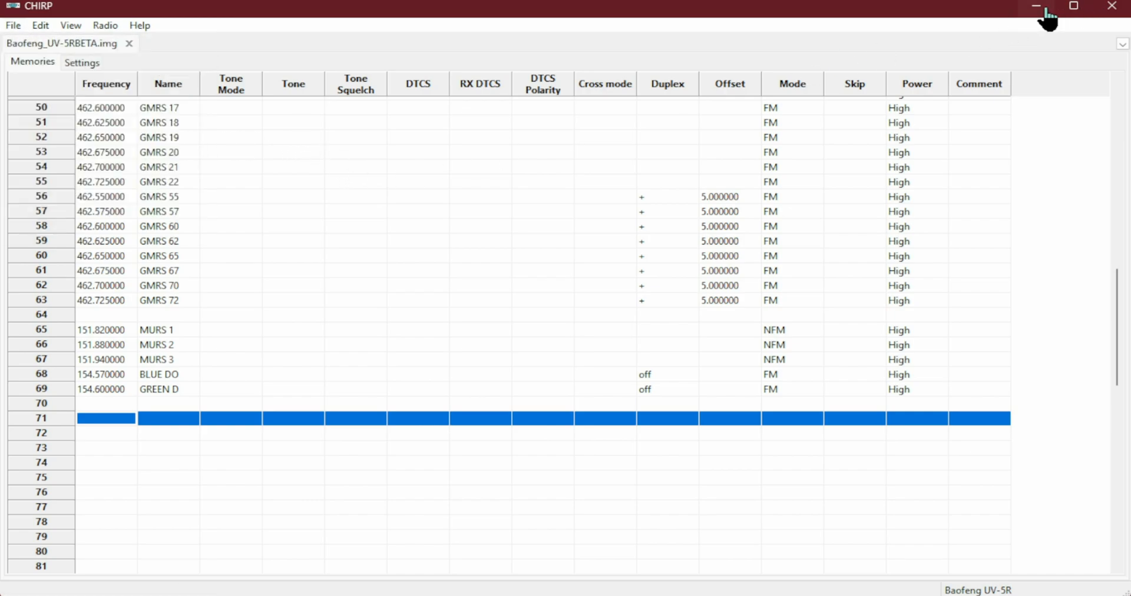
# Step: Switch to RadioReference in Chrome, open the RR Database and look up the listings near the current location
pyautogui.click(1042, 9)
pyautogui.click(640, 580)
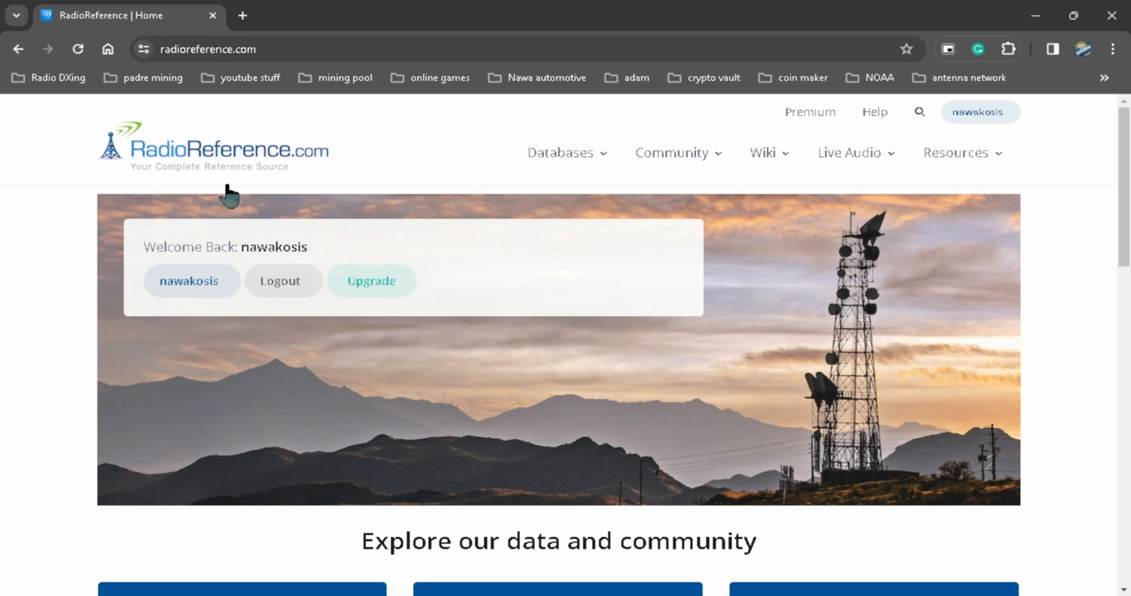
pyautogui.moveTo(562, 158)
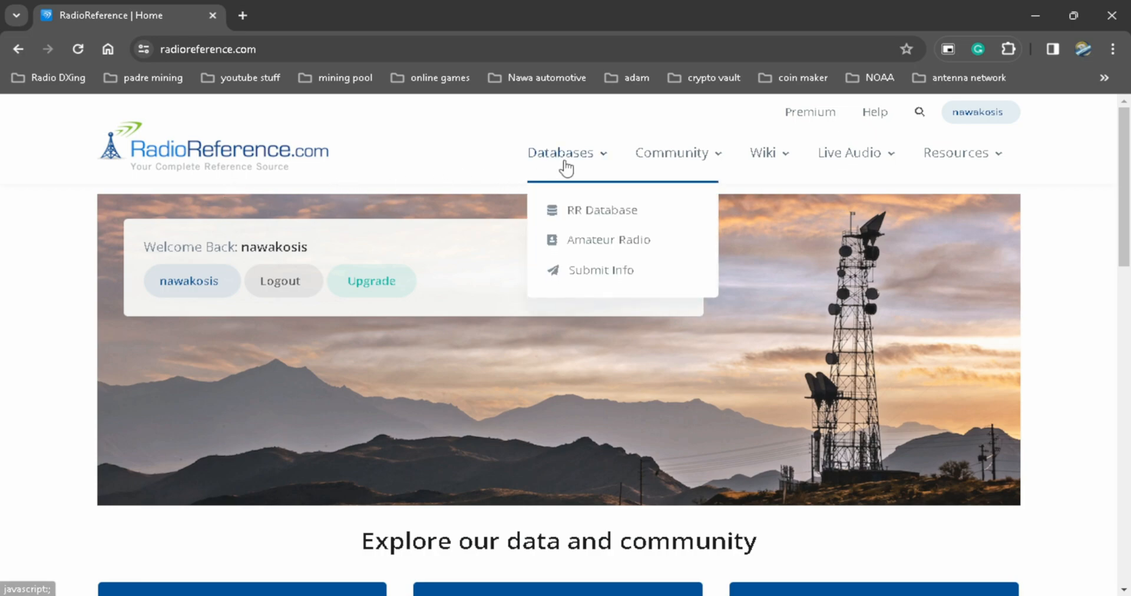
pyautogui.rightClick(576, 215)
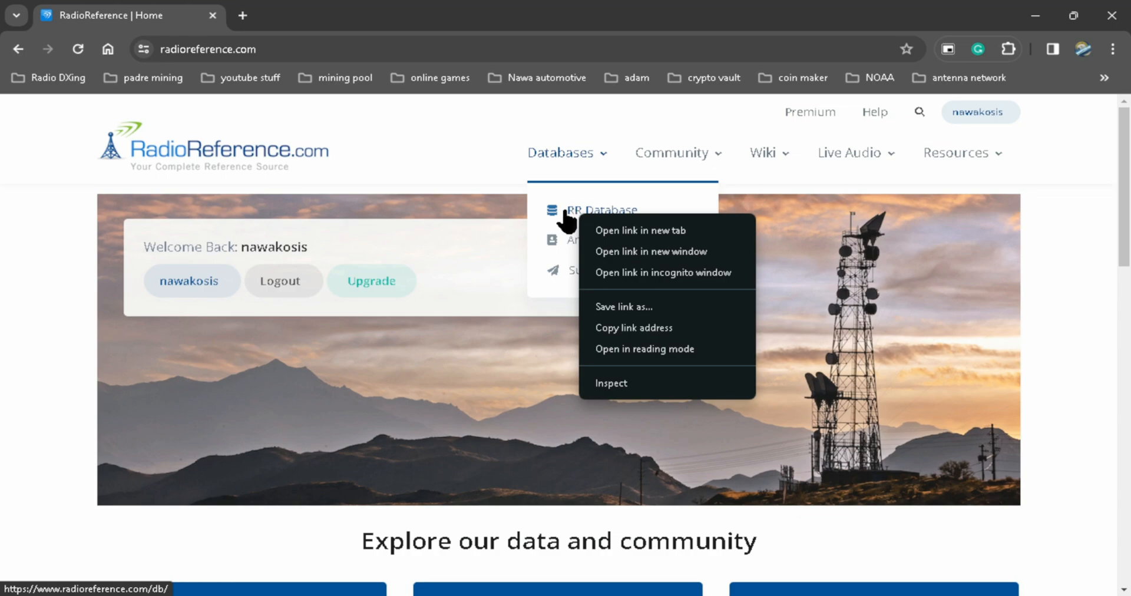
pyautogui.click(580, 217)
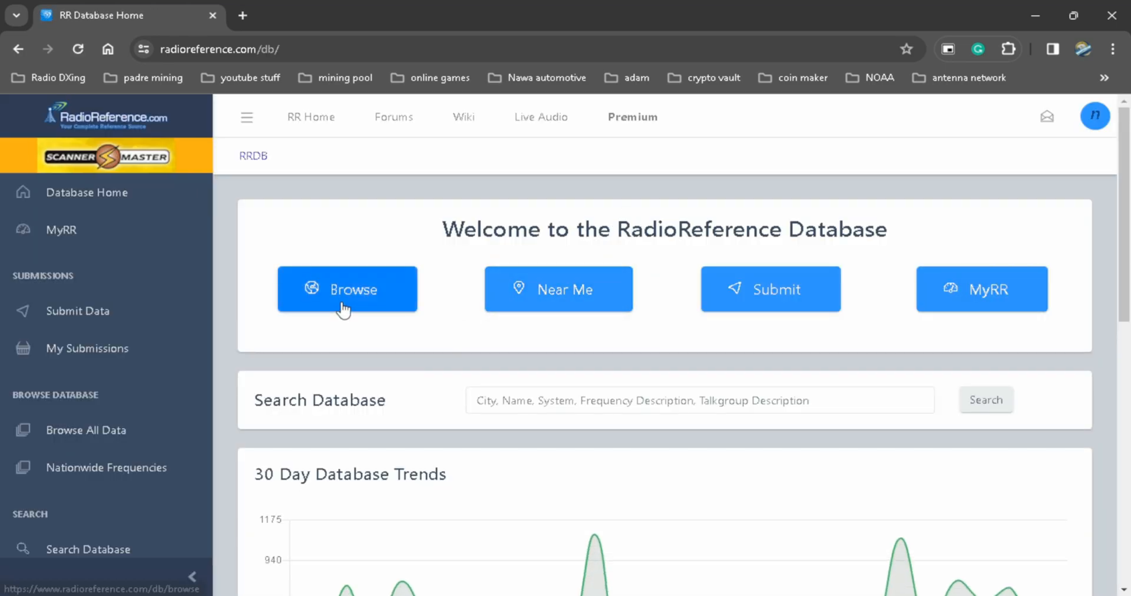
pyautogui.click(562, 302)
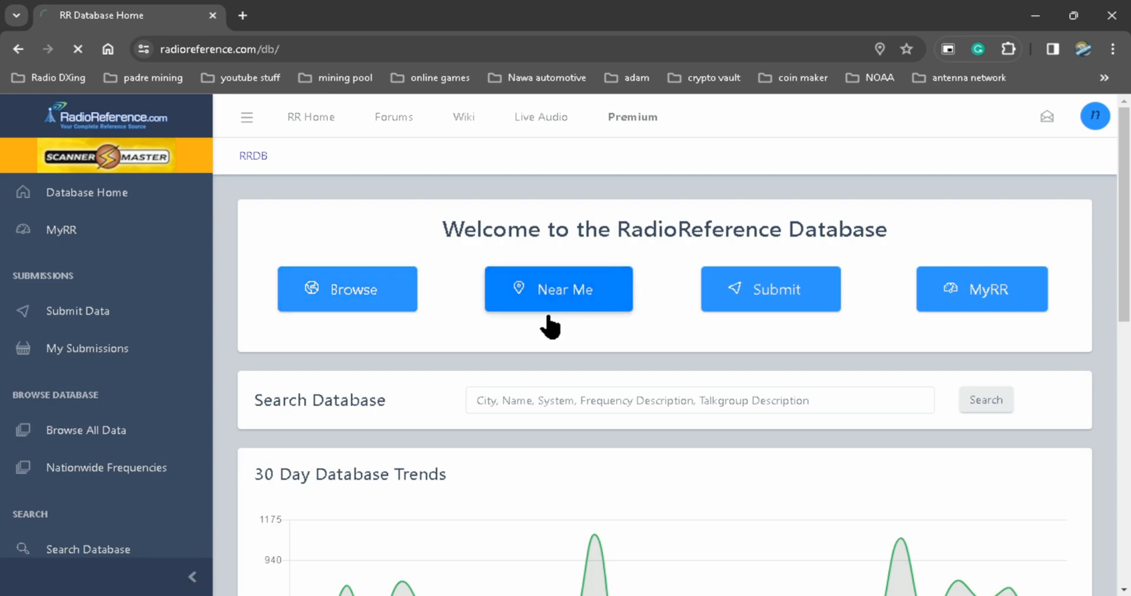
# Step: Look through the Nueces County page's entity list and its grouped frequency tables, including Bishop and Corpus Christi
pyautogui.scroll(-3, 651, 363)
pyautogui.scroll(1, 714, 393)
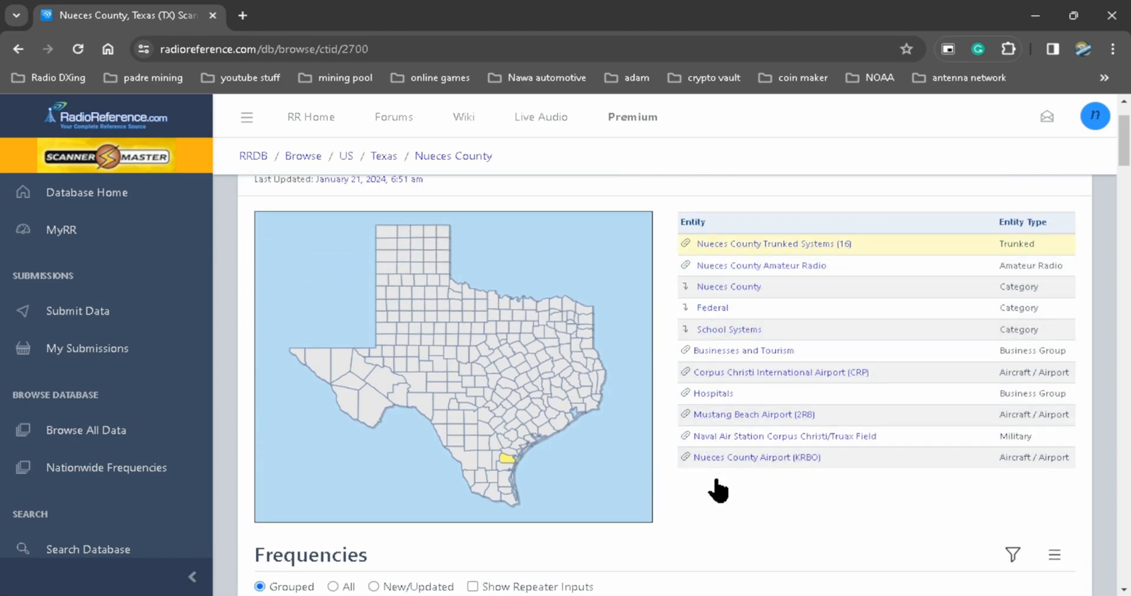
pyautogui.scroll(-6, 678, 500)
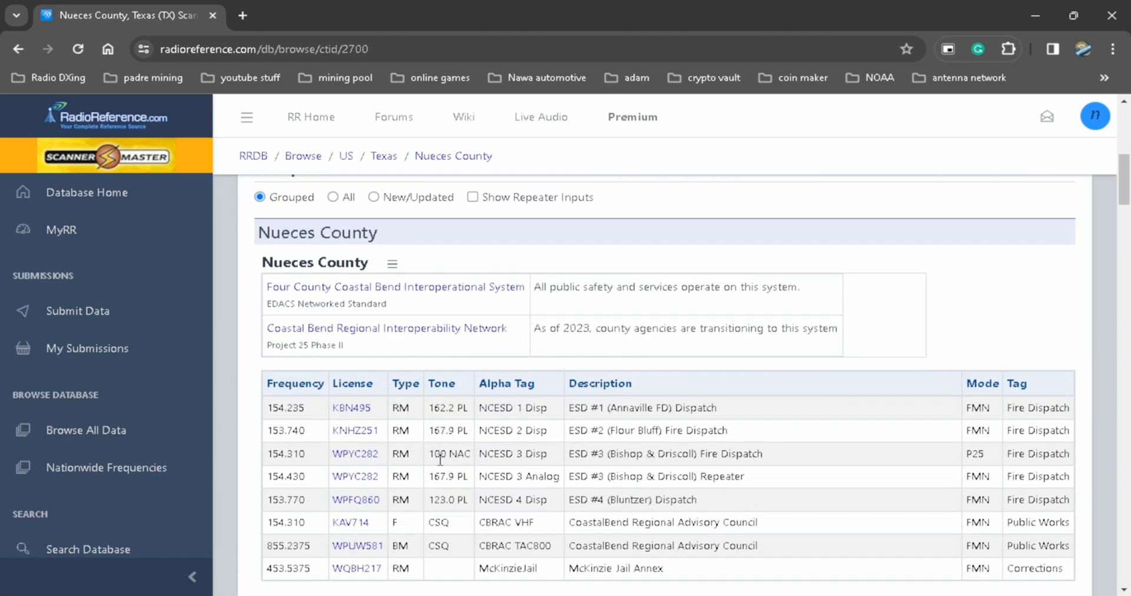
pyautogui.scroll(-9, 440, 459)
pyautogui.scroll(2, 456, 471)
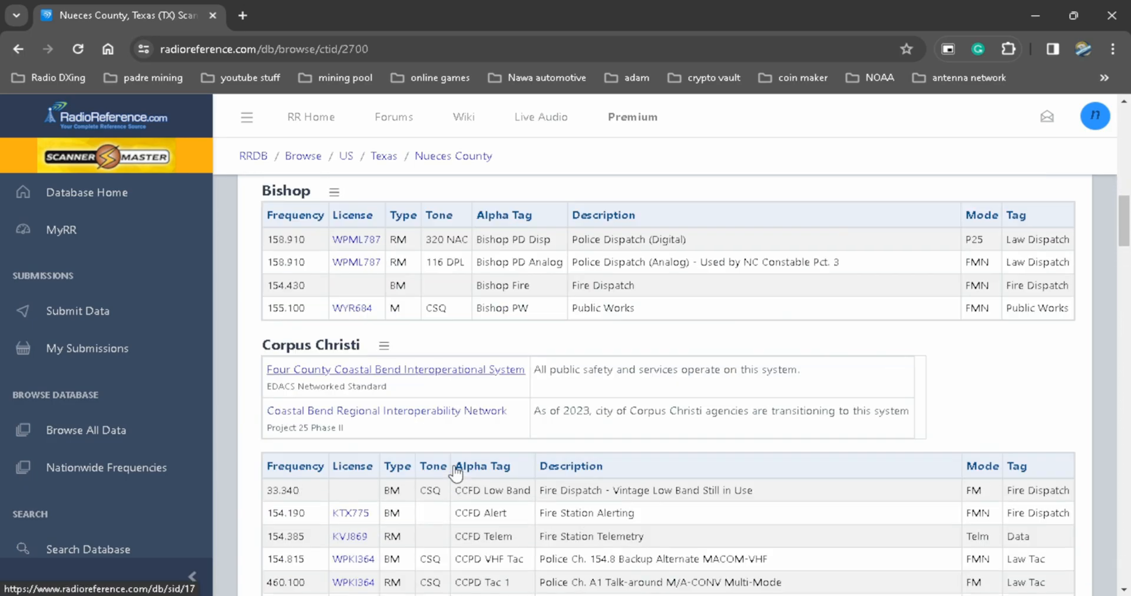
pyautogui.scroll(13, 455, 471)
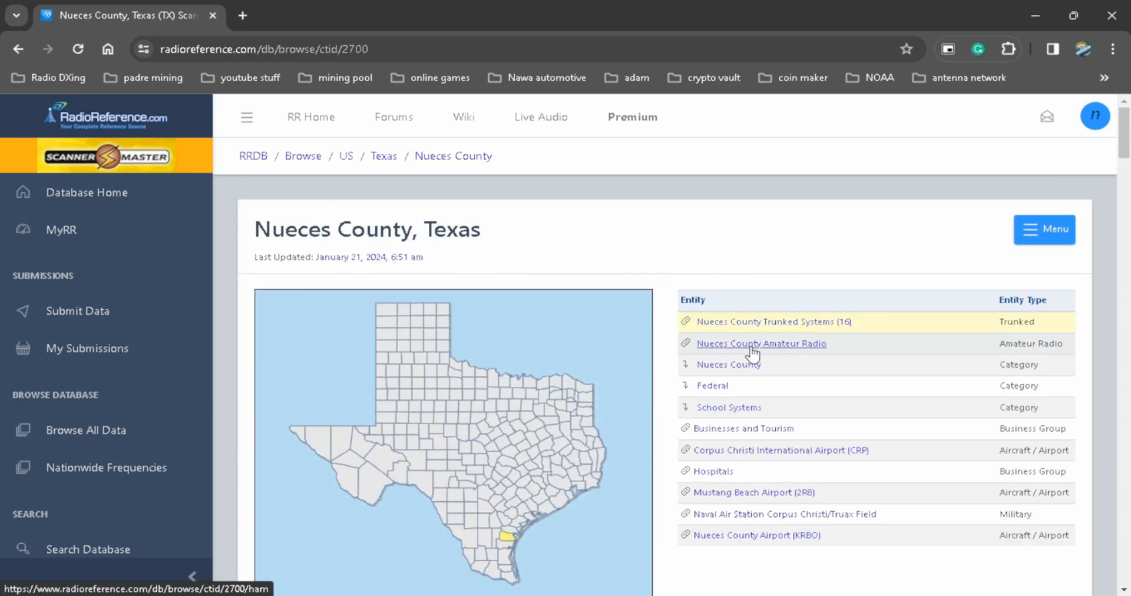
# Step: Open the Nueces County Amateur Radio listing and select the 146.820 frequency in the Skywarn Corpus Christi Region table
pyautogui.click(752, 352)
pyautogui.scroll(-2, 753, 356)
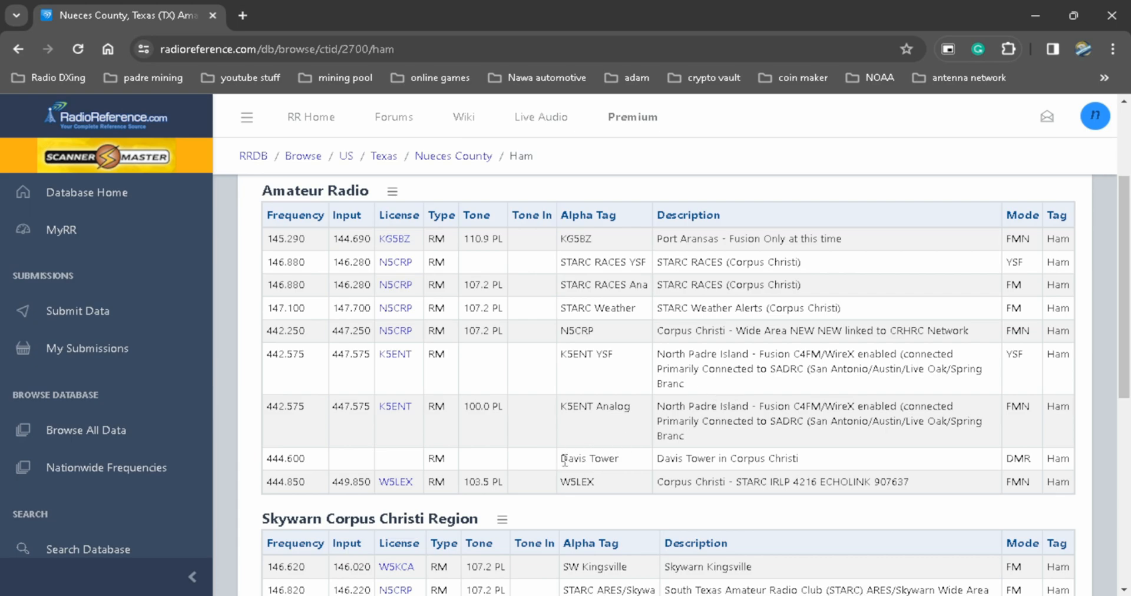
pyautogui.scroll(-1, 562, 465)
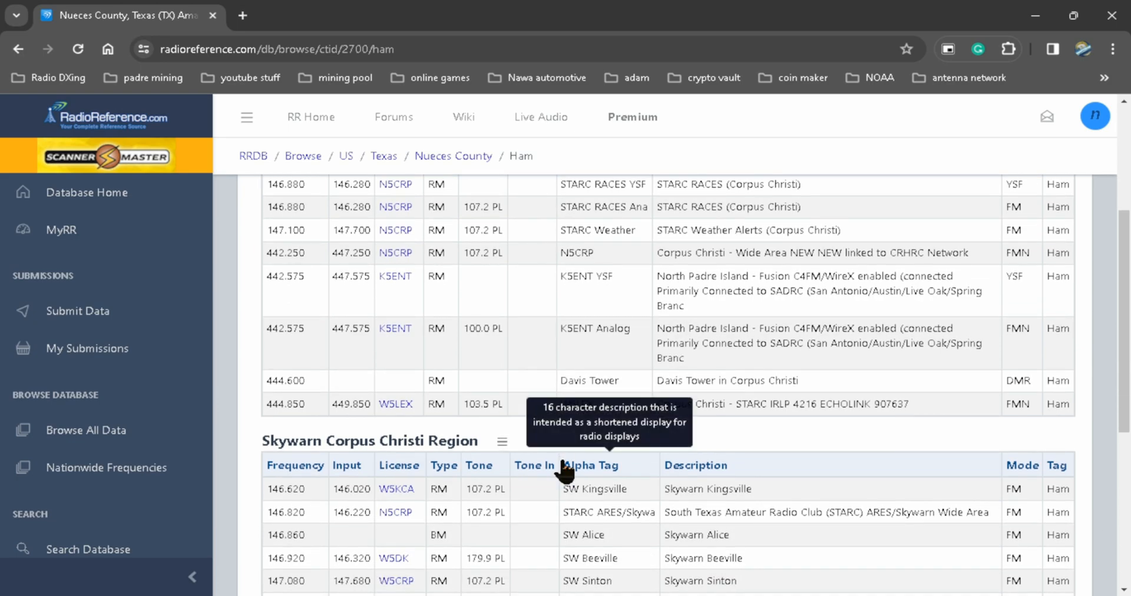
pyautogui.scroll(-1, 565, 470)
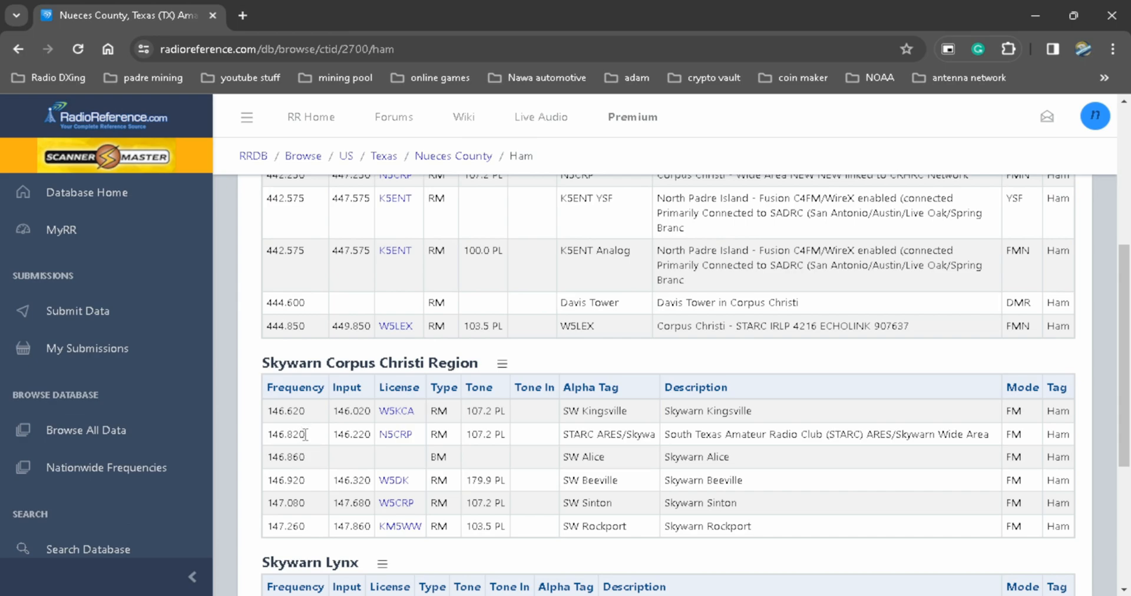
pyautogui.moveTo(305, 434); pyautogui.dragTo(262, 438)
pyautogui.moveTo(462, 591)
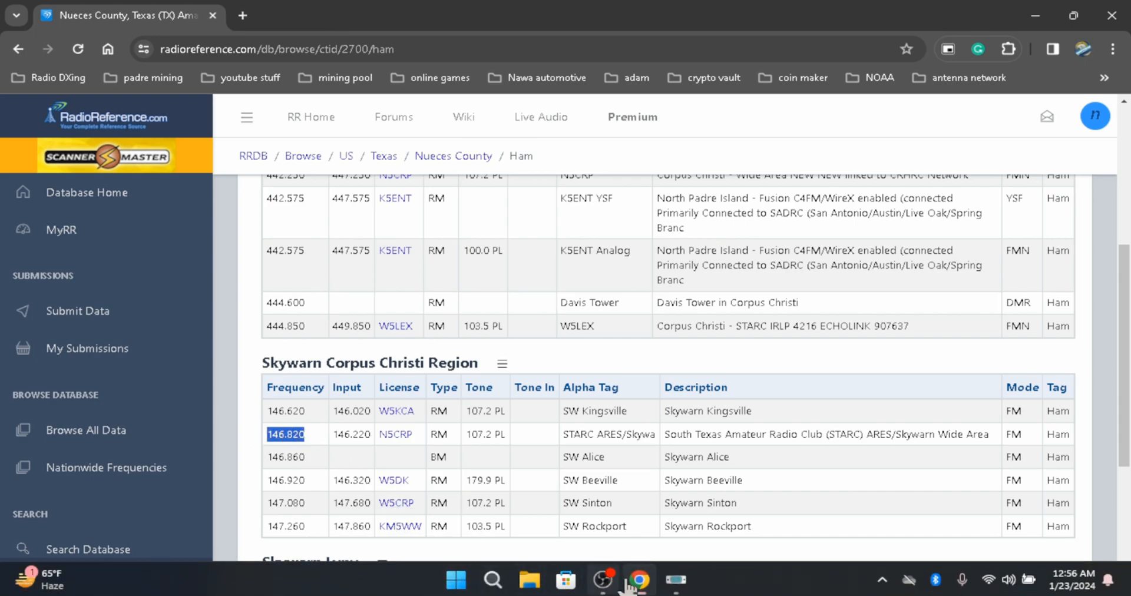
# Step: Switch to CHIRP, enter frequency 146.820 in memory row 71 and name the channel SKYWARN
pyautogui.click(676, 580)
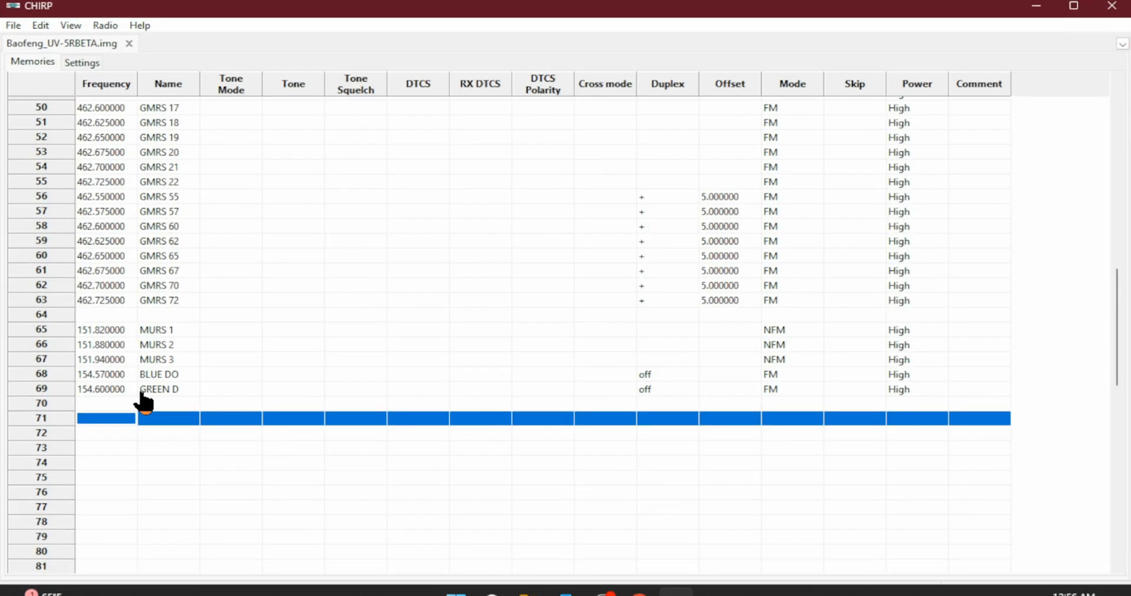
pyautogui.click(100, 419)
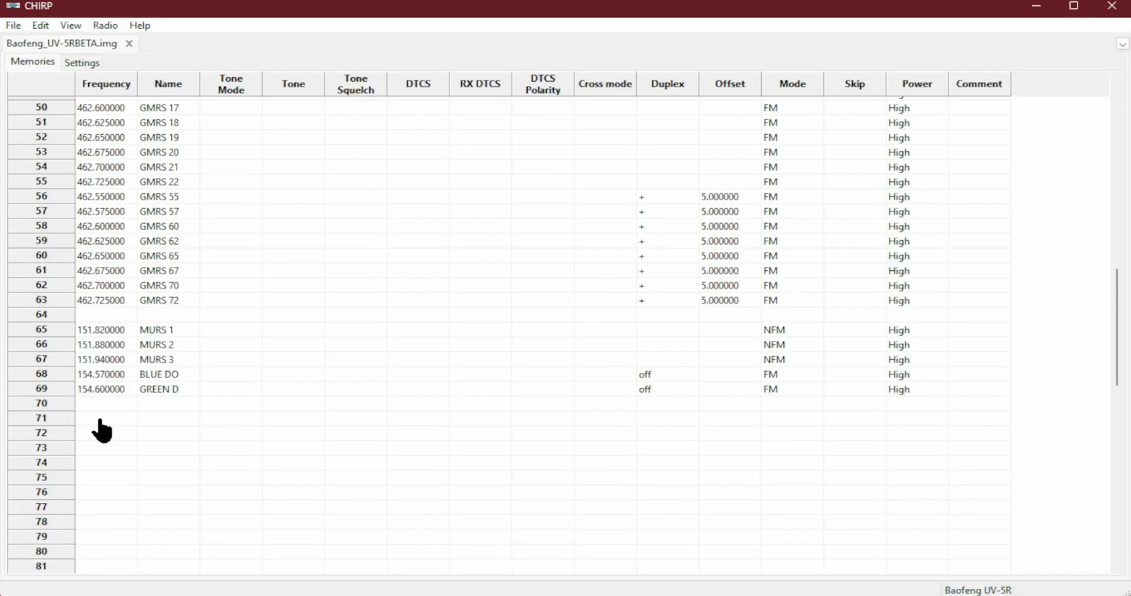
pyautogui.write('146.820')
pyautogui.press('Return')
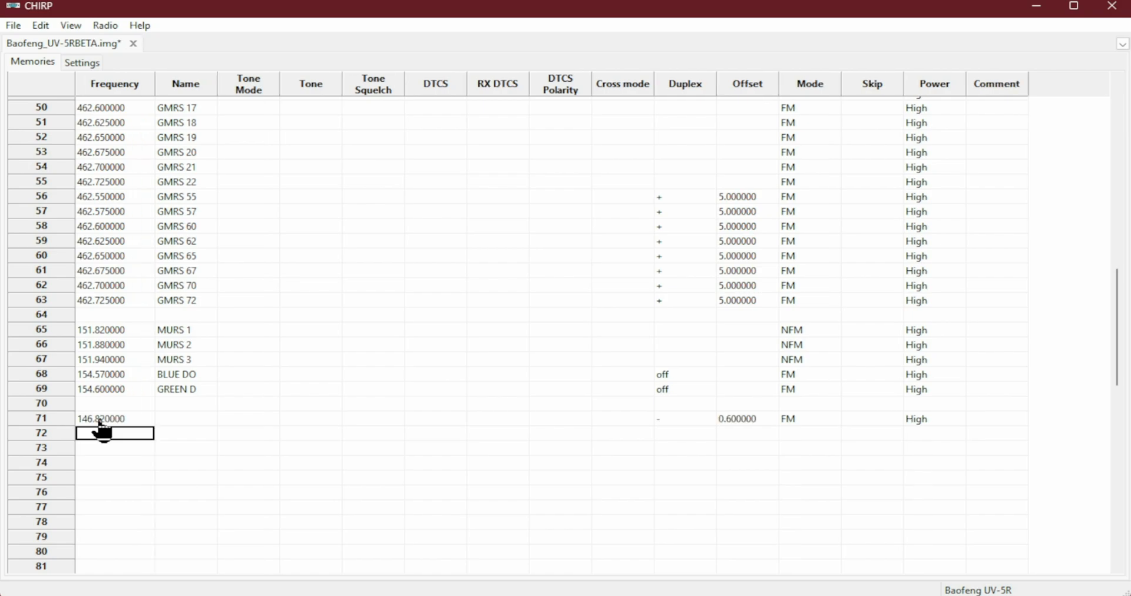
pyautogui.click(166, 419)
pyautogui.click(165, 420)
pyautogui.write('SKYWARN')
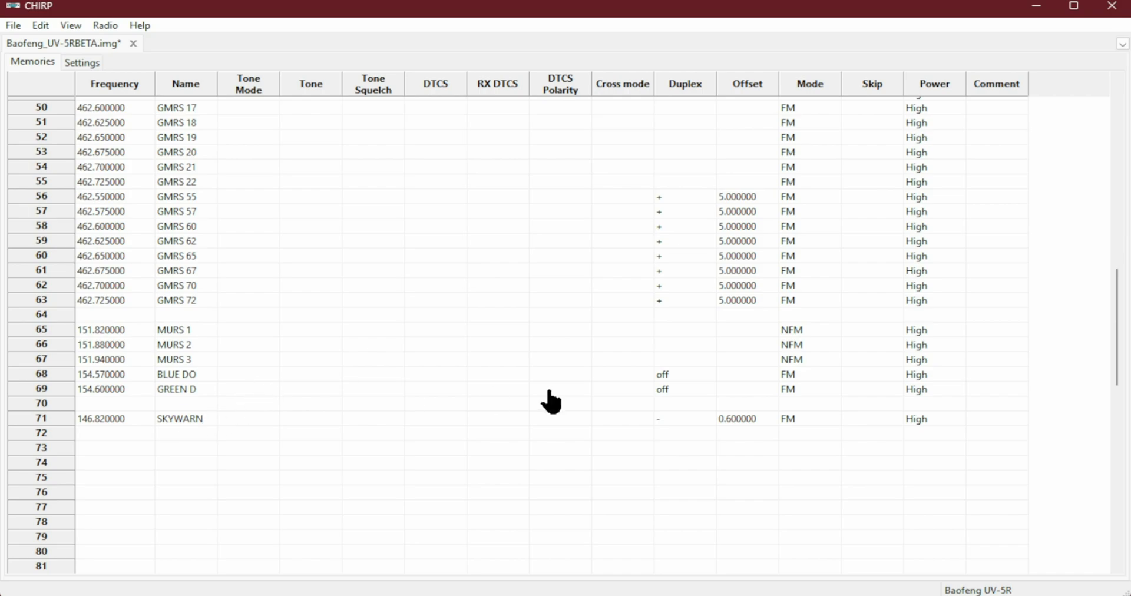
# Step: Set the SKYWARN channel's Duplex in row 71 to blank, removing its repeater offset
pyautogui.rightClick(750, 420)
pyautogui.click(741, 422)
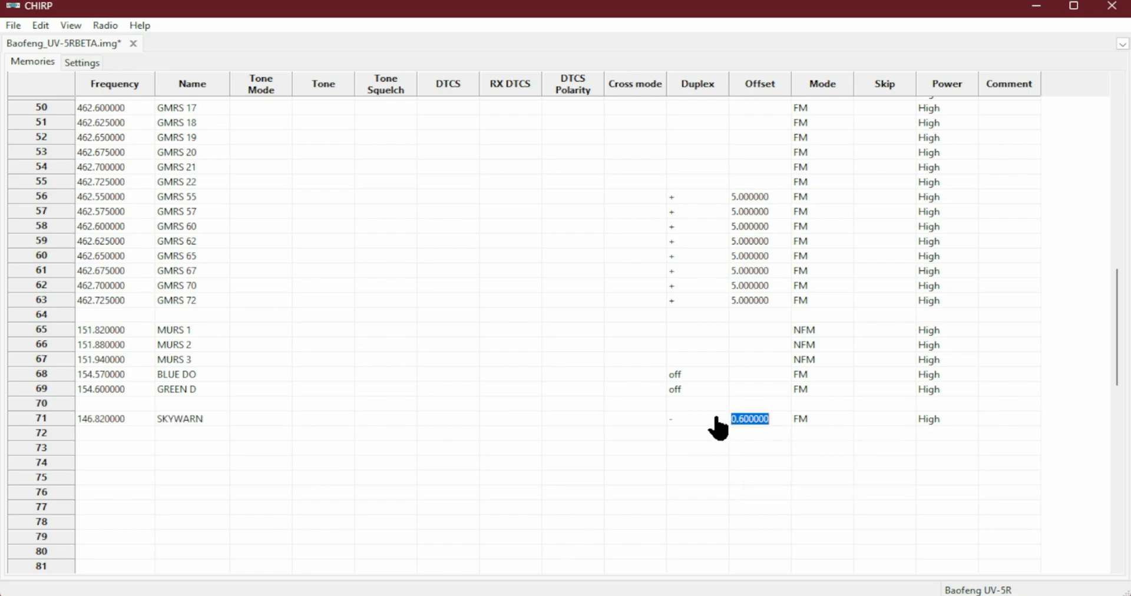
pyautogui.click(707, 420)
pyautogui.click(713, 420)
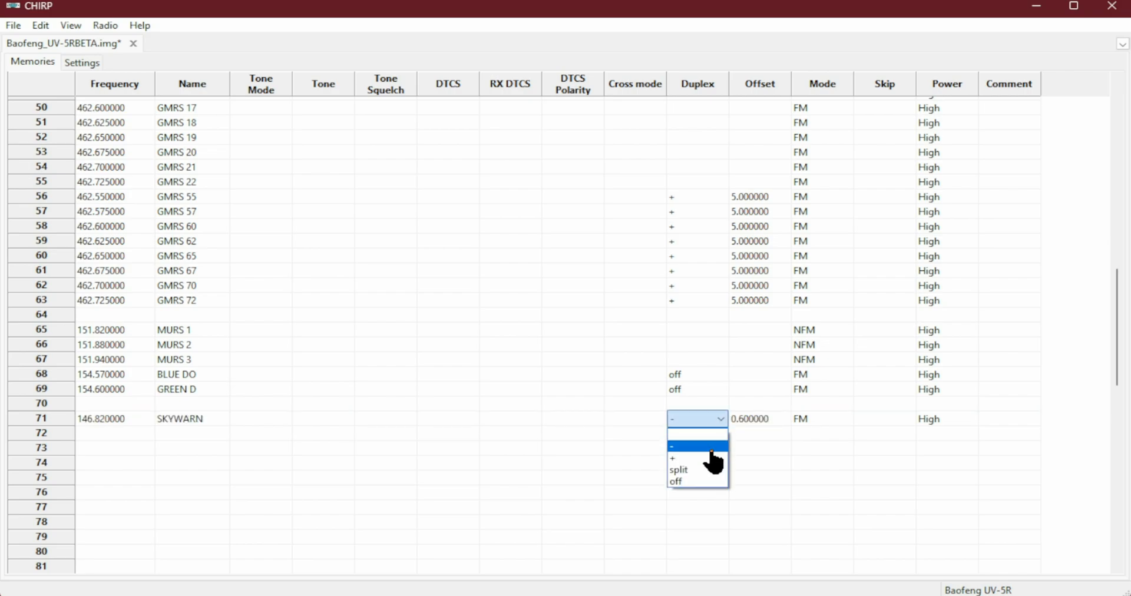
pyautogui.click(700, 436)
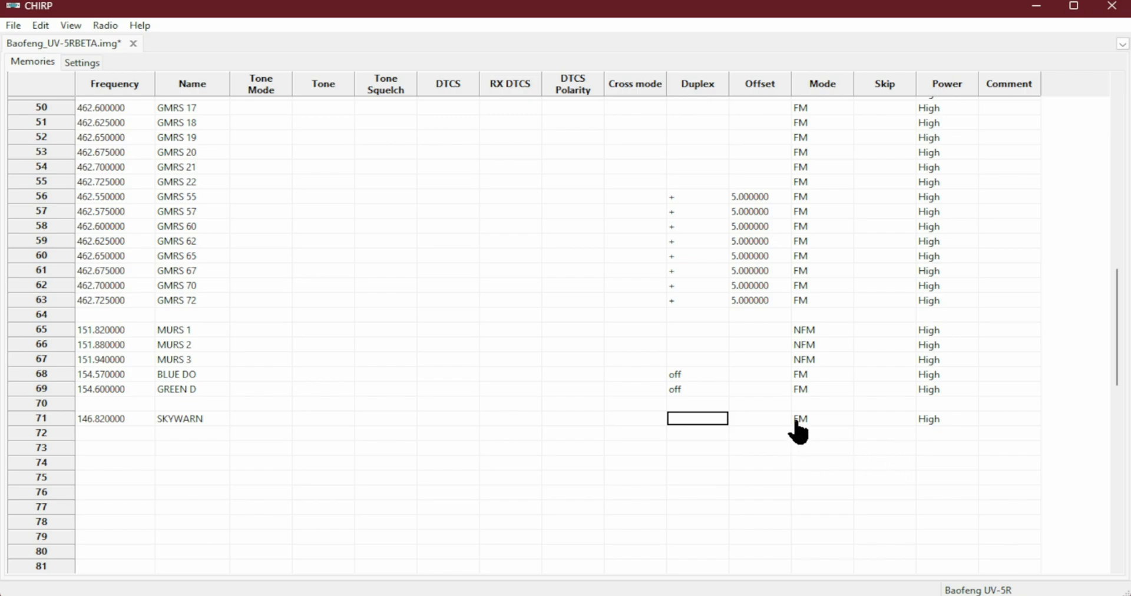
# Step: Return to the RadioReference listing in Chrome and examine the input frequency of the 146.820 Skywarn repeater
pyautogui.moveTo(596, 592)
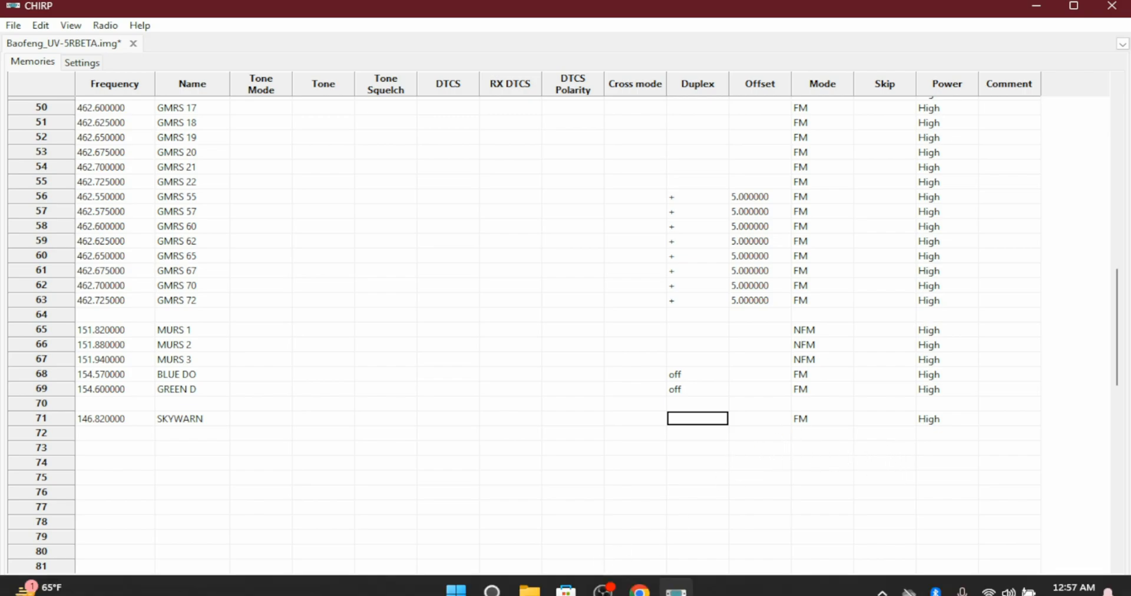
pyautogui.click(639, 581)
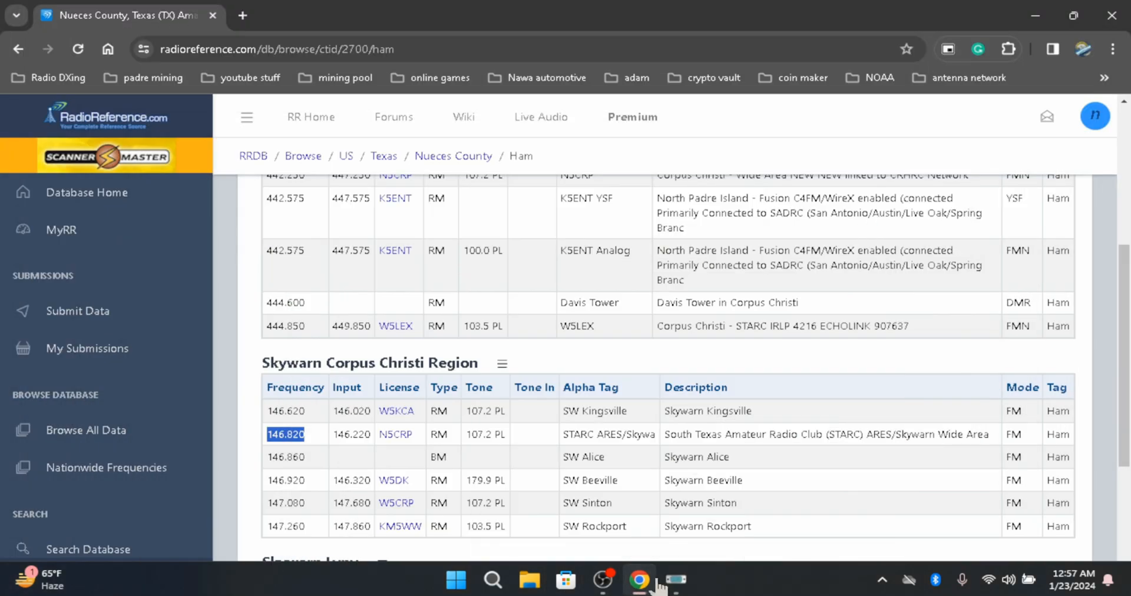
pyautogui.click(291, 437)
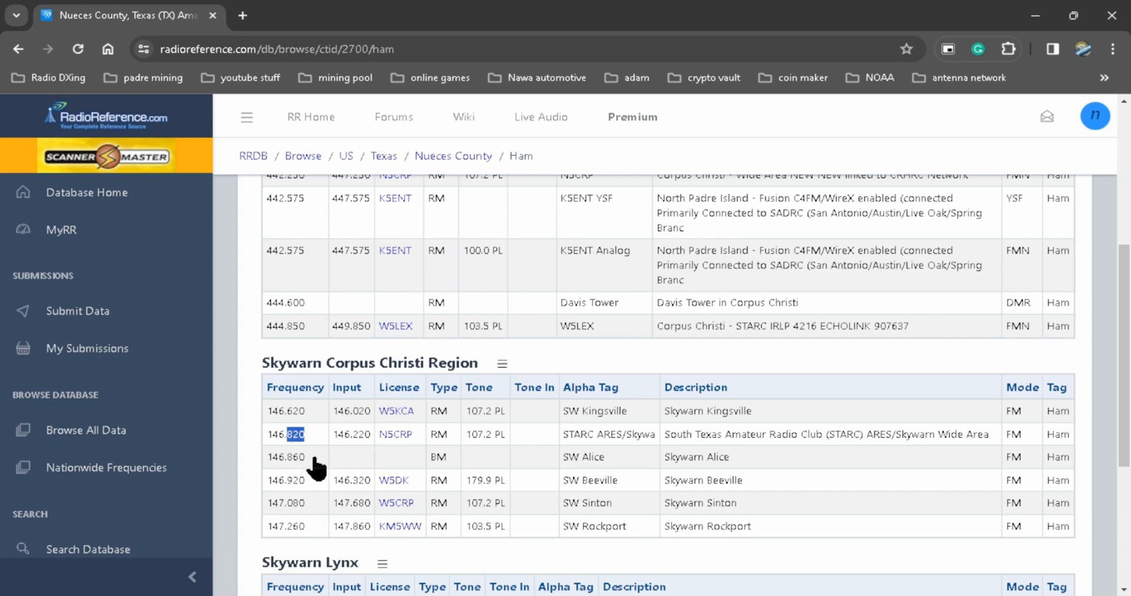
pyautogui.rightClick(344, 436)
pyautogui.moveTo(338, 434); pyautogui.dragTo(369, 451)
pyautogui.click(364, 462)
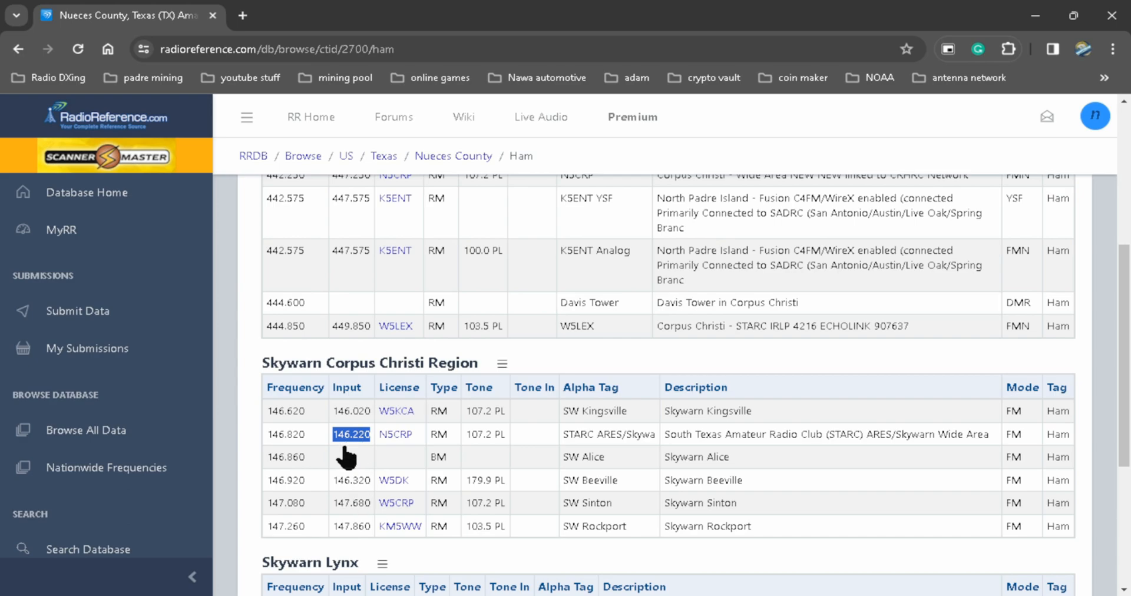
pyautogui.scroll(-1, 348, 494)
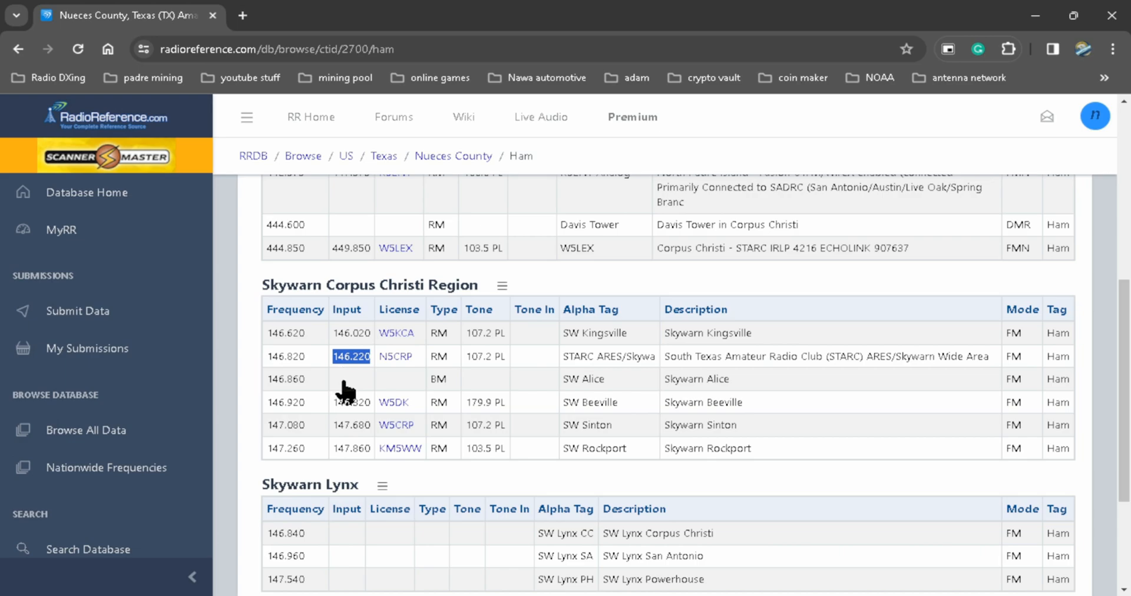
# Step: Switch to CHIRP and set the SKYWARN channel's Duplex in memory row 71 to minus
pyautogui.moveTo(492, 592)
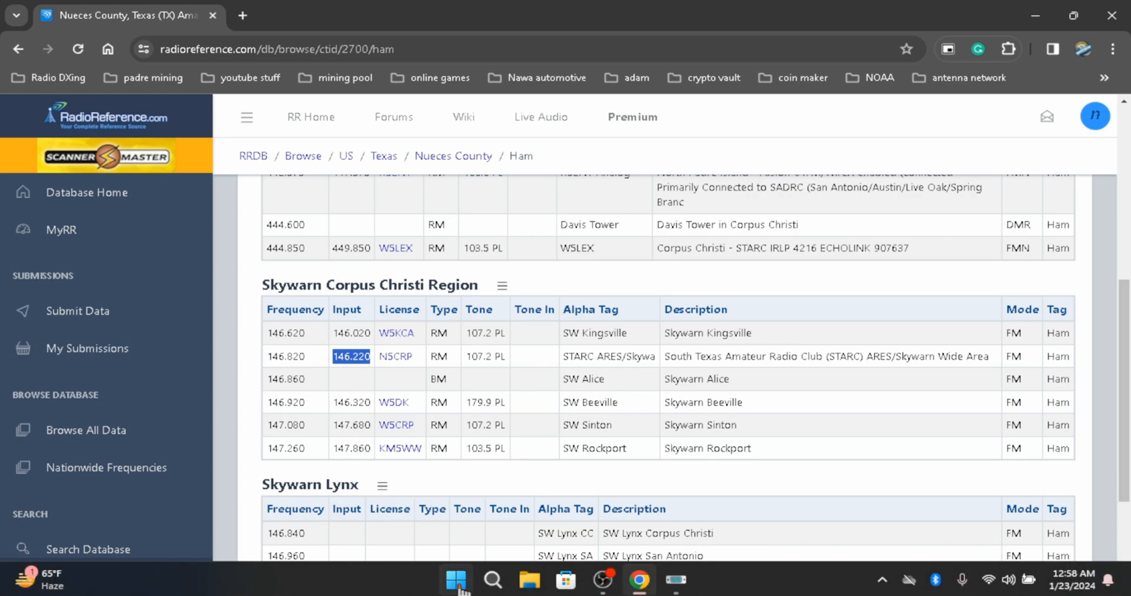
pyautogui.click(676, 580)
pyautogui.moveTo(639, 580)
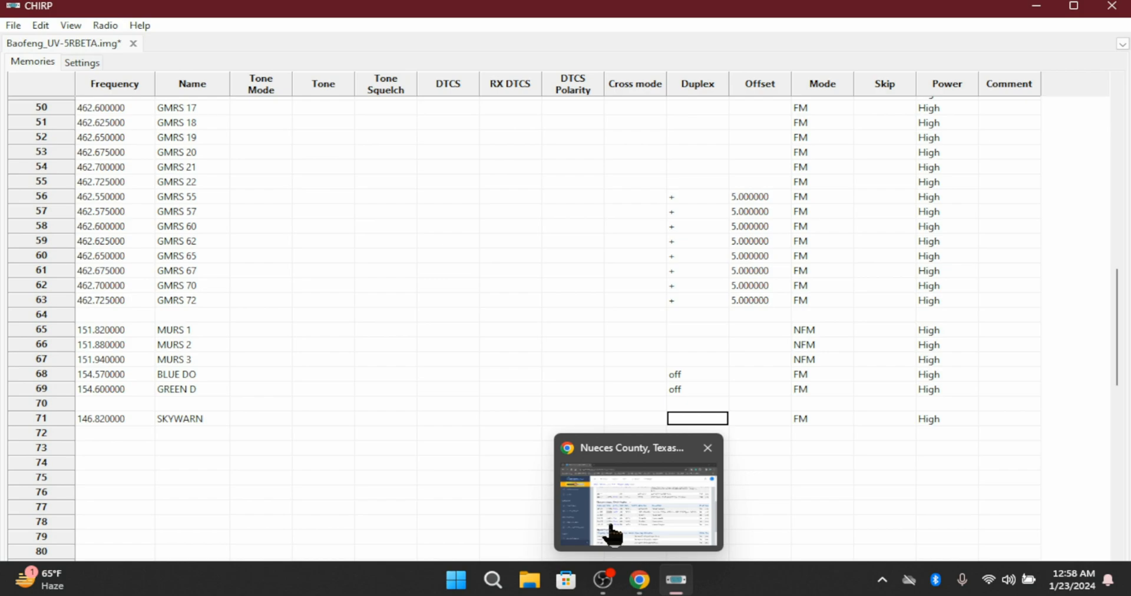
pyautogui.click(695, 420)
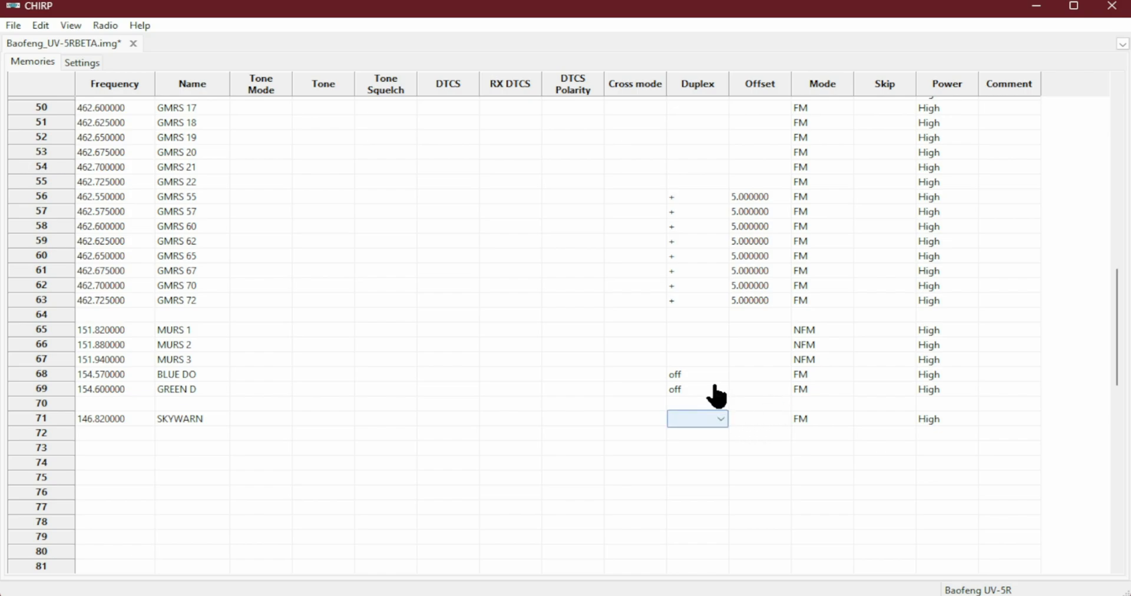
pyautogui.click(719, 421)
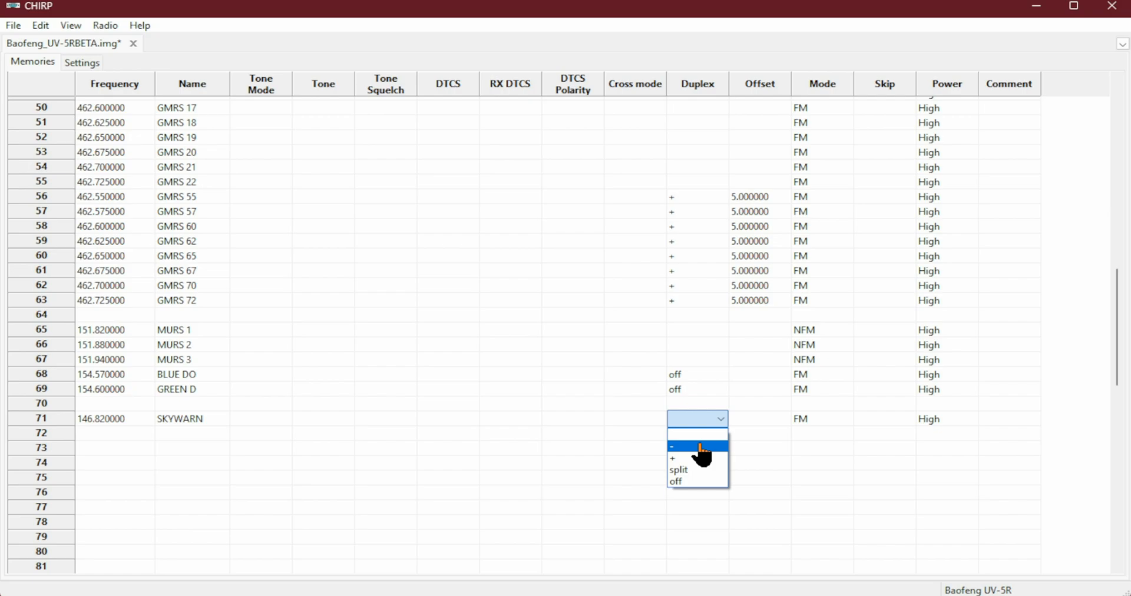
pyautogui.click(700, 447)
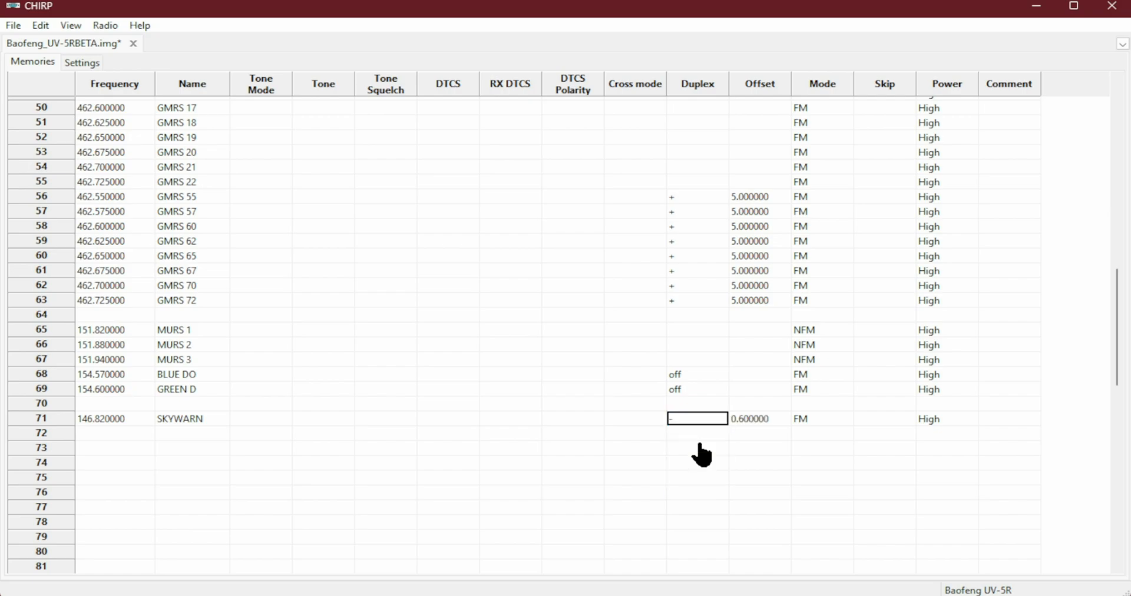
# Step: Clear the SKYWARN channel's Duplex, then set it to off
pyautogui.click(745, 419)
pyautogui.click(744, 419)
pyautogui.click(690, 420)
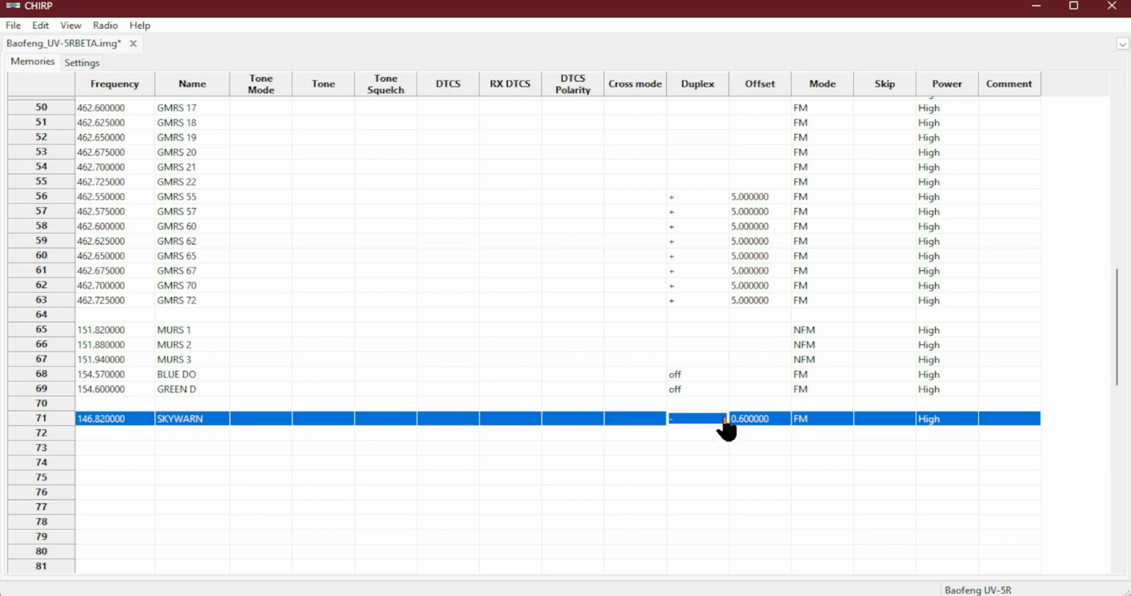
pyautogui.click(725, 419)
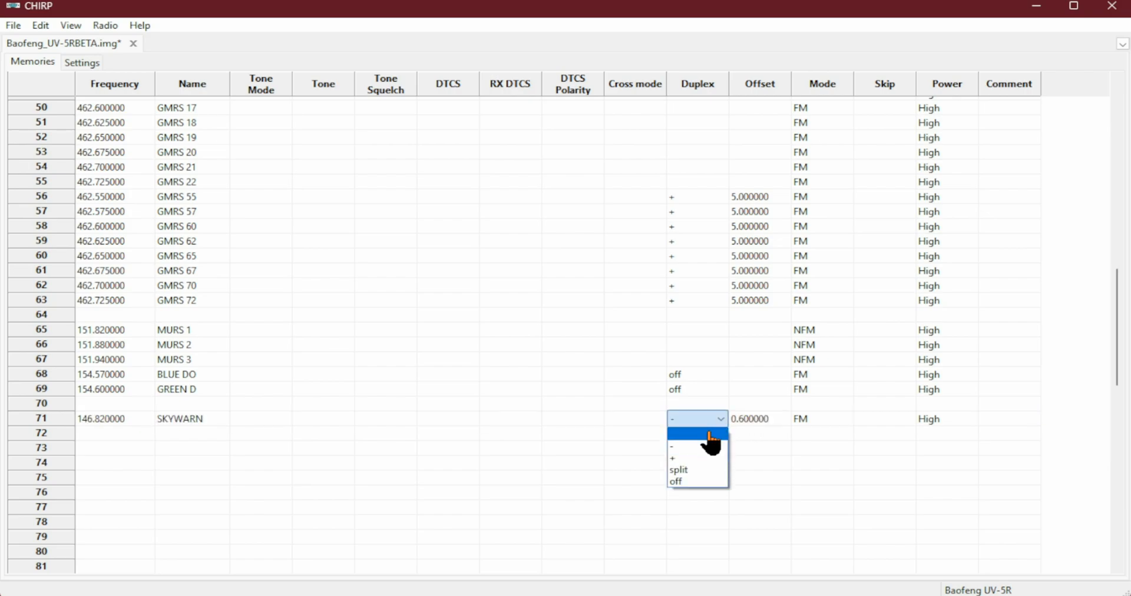
pyautogui.click(710, 435)
pyautogui.click(716, 419)
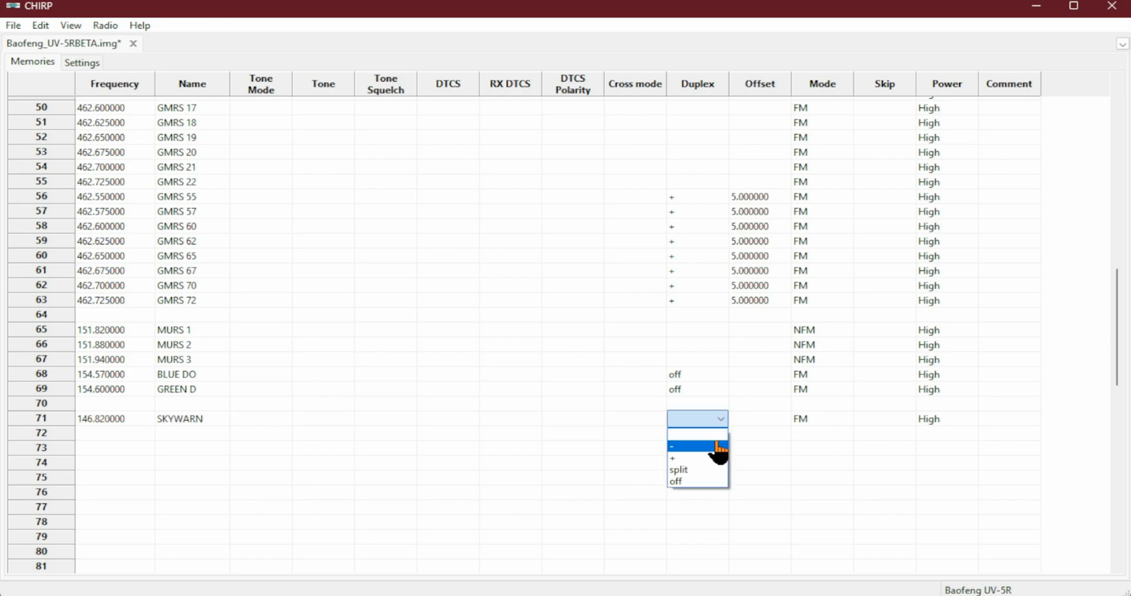
pyautogui.click(710, 482)
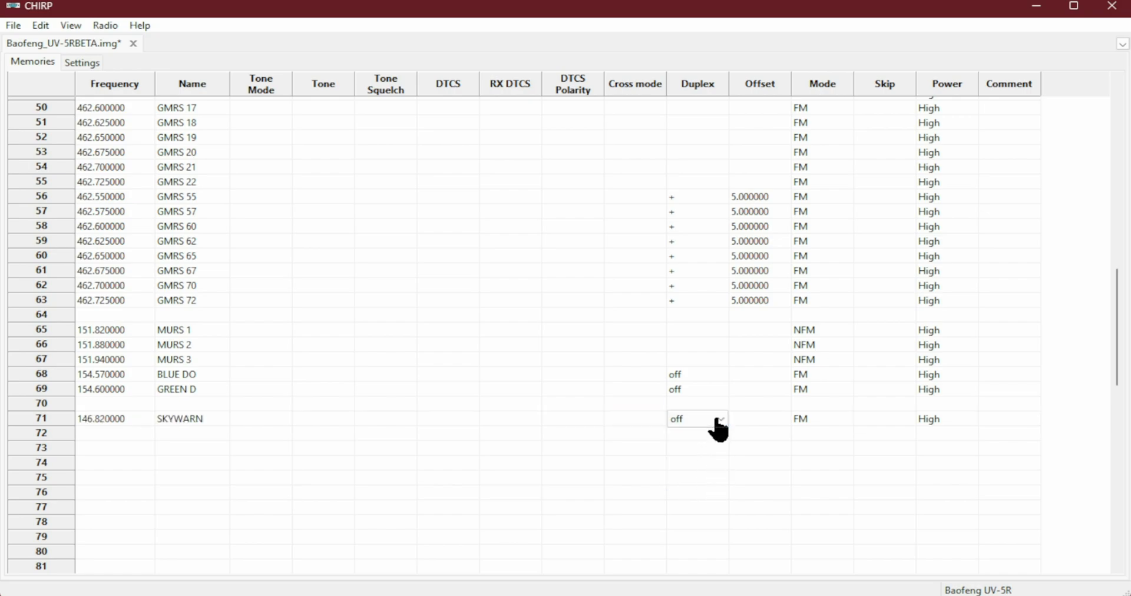
pyautogui.click(717, 420)
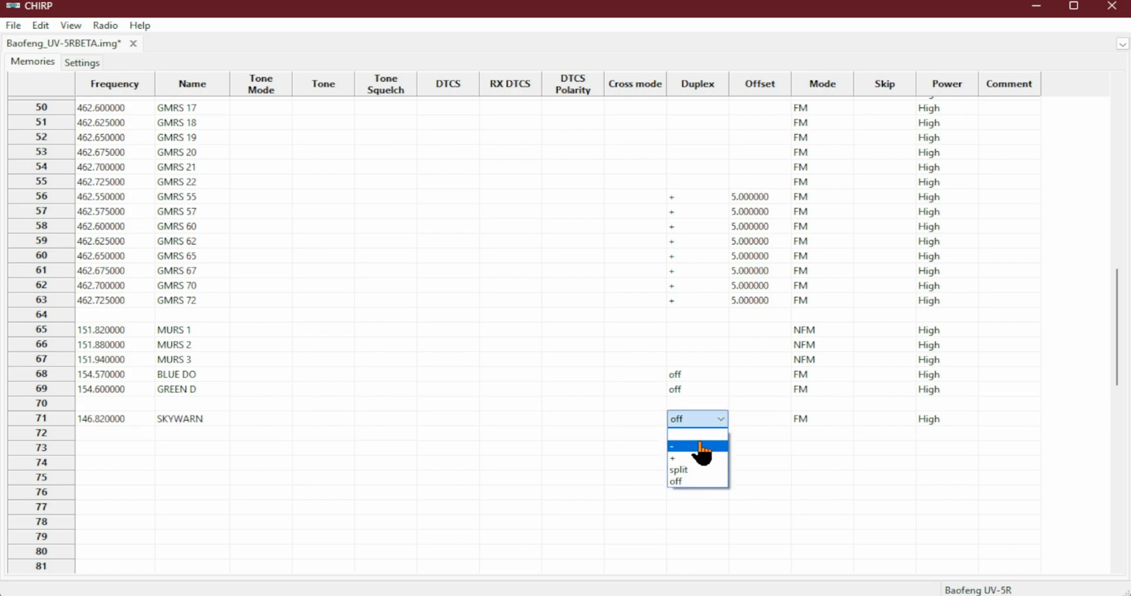
pyautogui.click(703, 476)
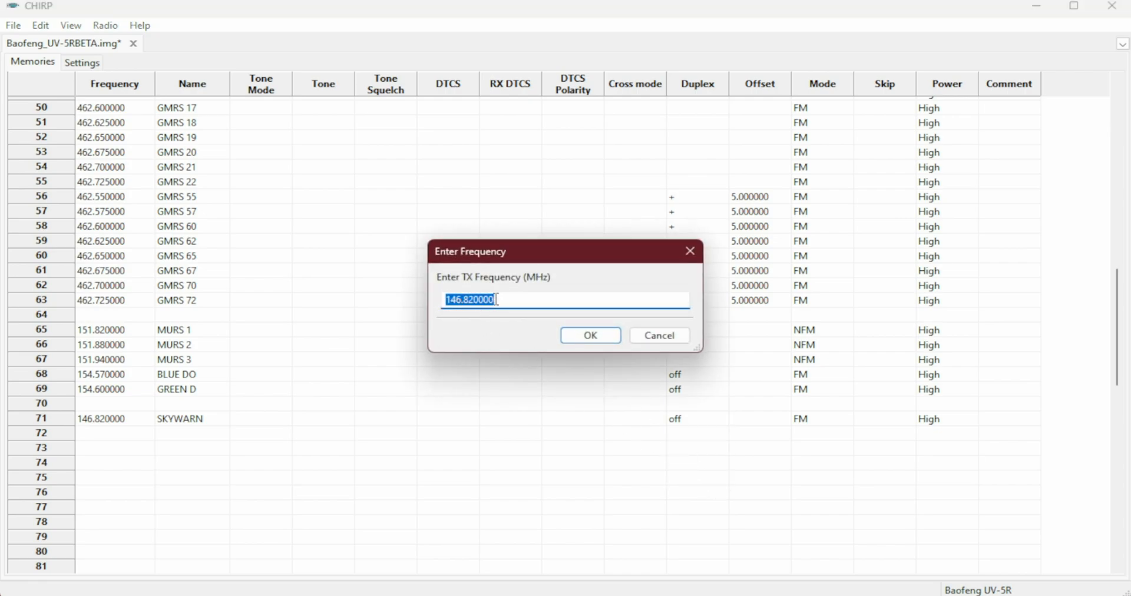
pyautogui.press('BackSpace')
pyautogui.click(647, 340)
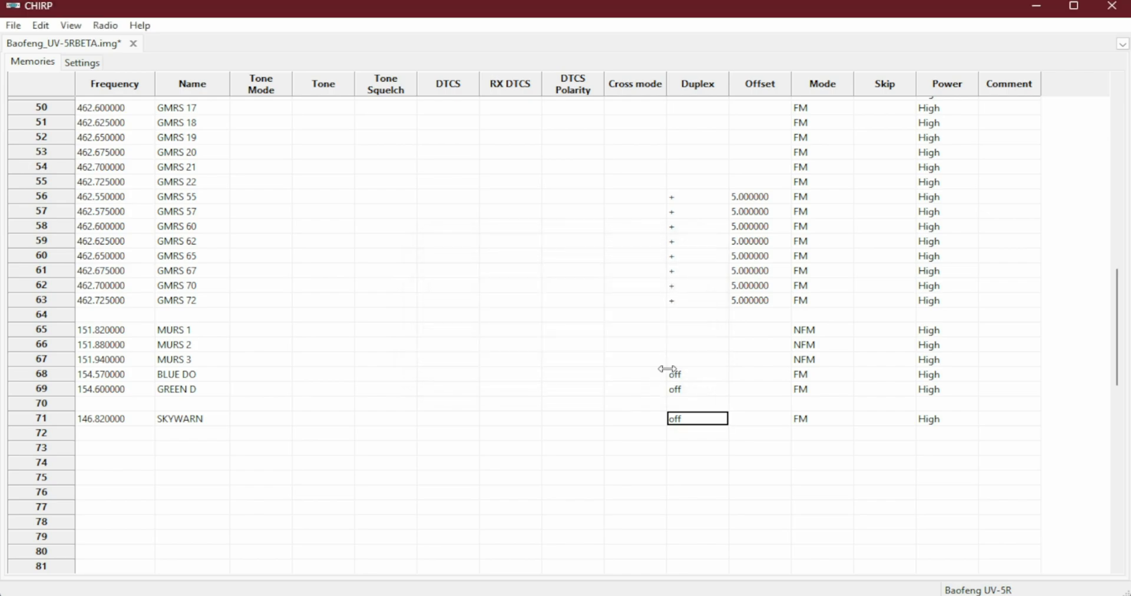
# Step: Change the Duplex of the SKYWARN channel in row 71 from off to minus
pyautogui.click(697, 421)
pyautogui.click(717, 420)
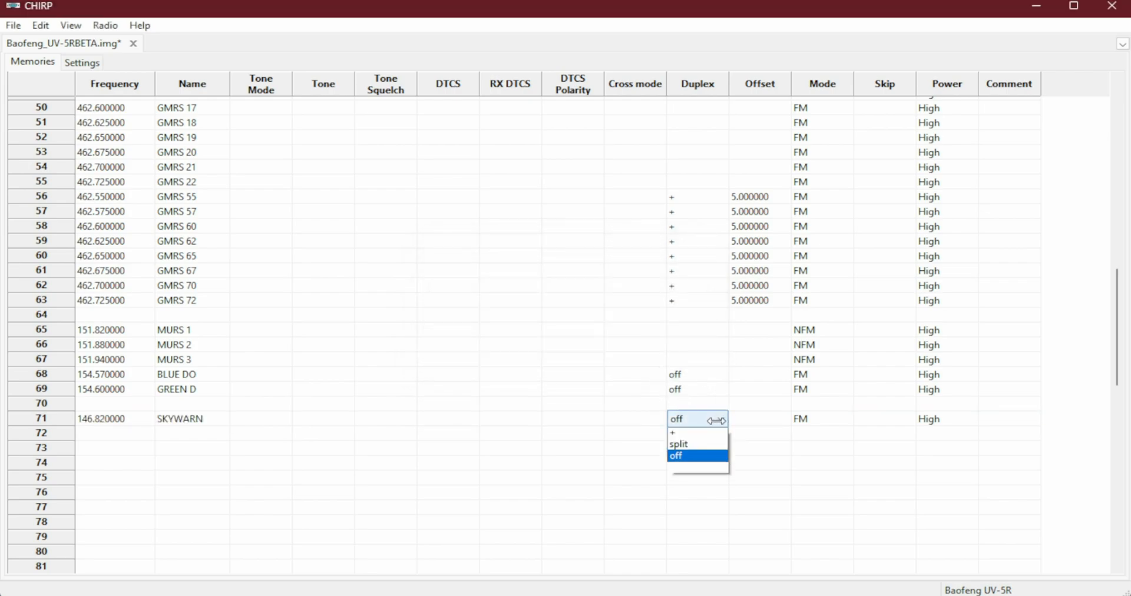
pyautogui.click(676, 448)
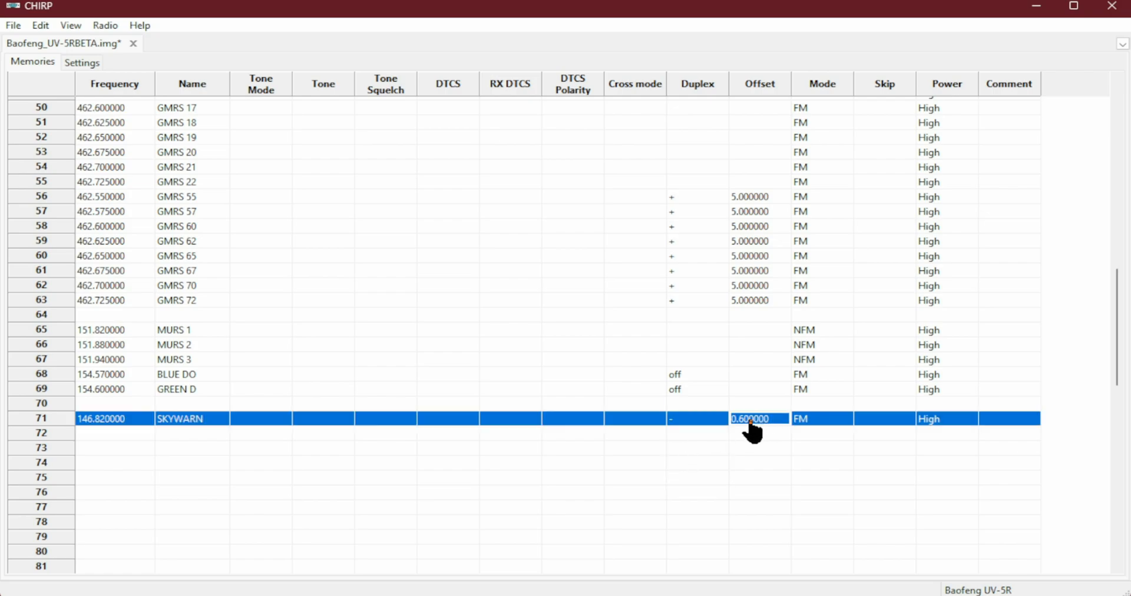
# Step: Set the Duplex of the SKYWARN channel in row 71 to the blank option
pyautogui.click(706, 419)
pyautogui.click(719, 418)
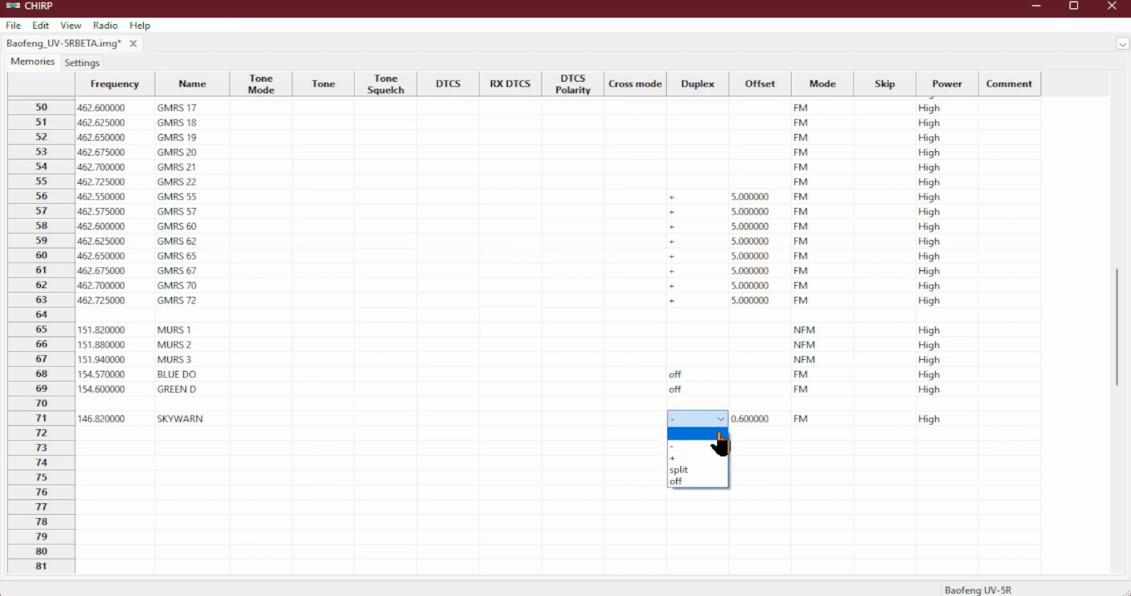
pyautogui.click(720, 434)
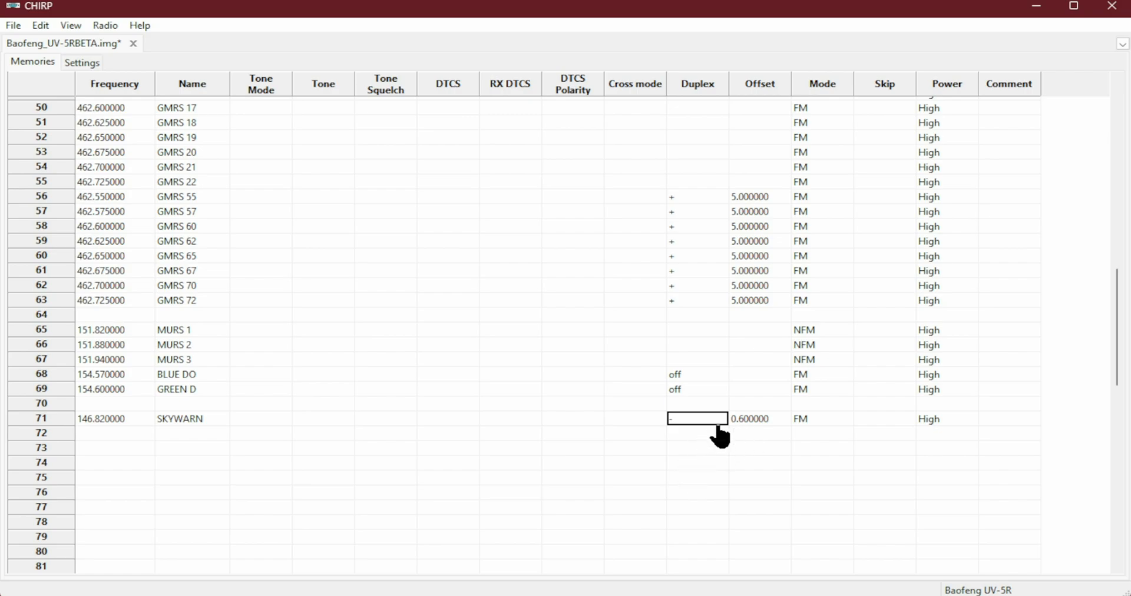
pyautogui.rightClick(753, 426)
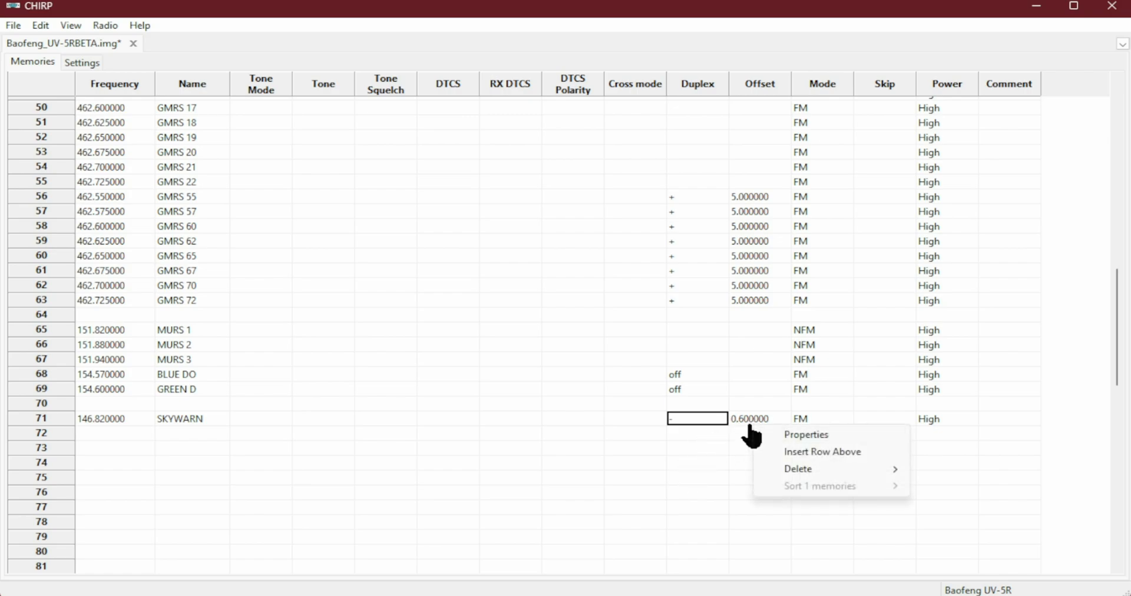
pyautogui.click(741, 422)
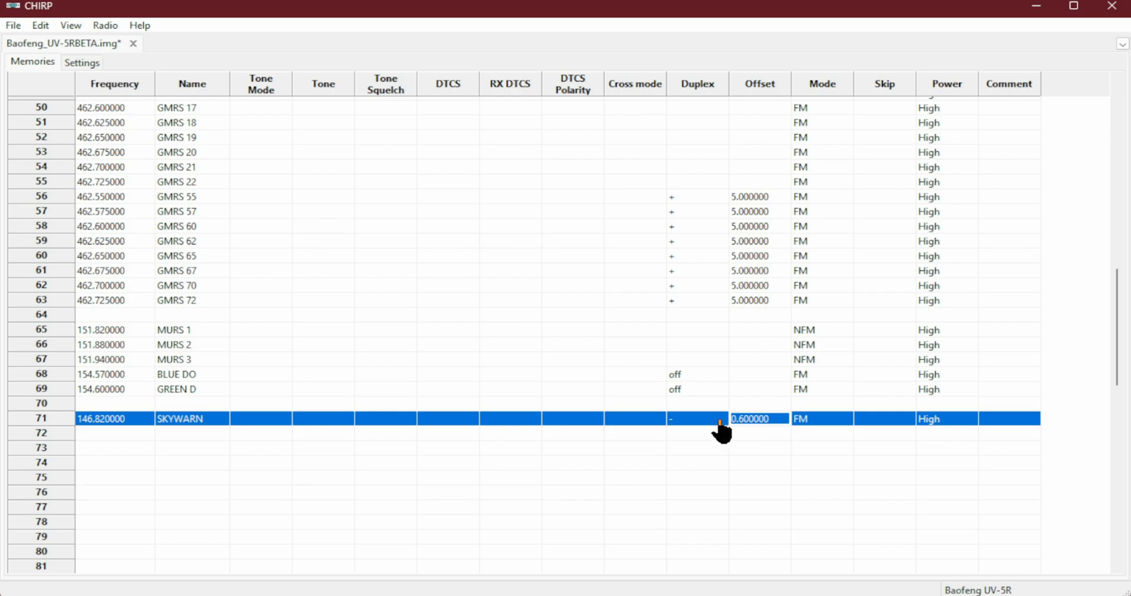
pyautogui.click(719, 421)
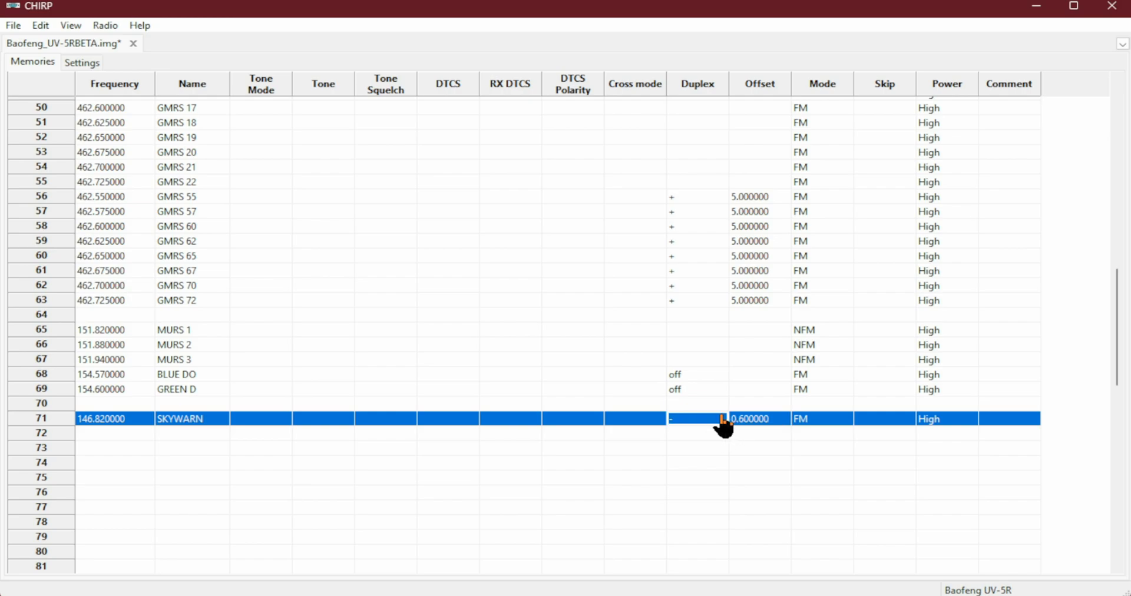
pyautogui.click(719, 423)
pyautogui.click(715, 421)
pyautogui.click(709, 436)
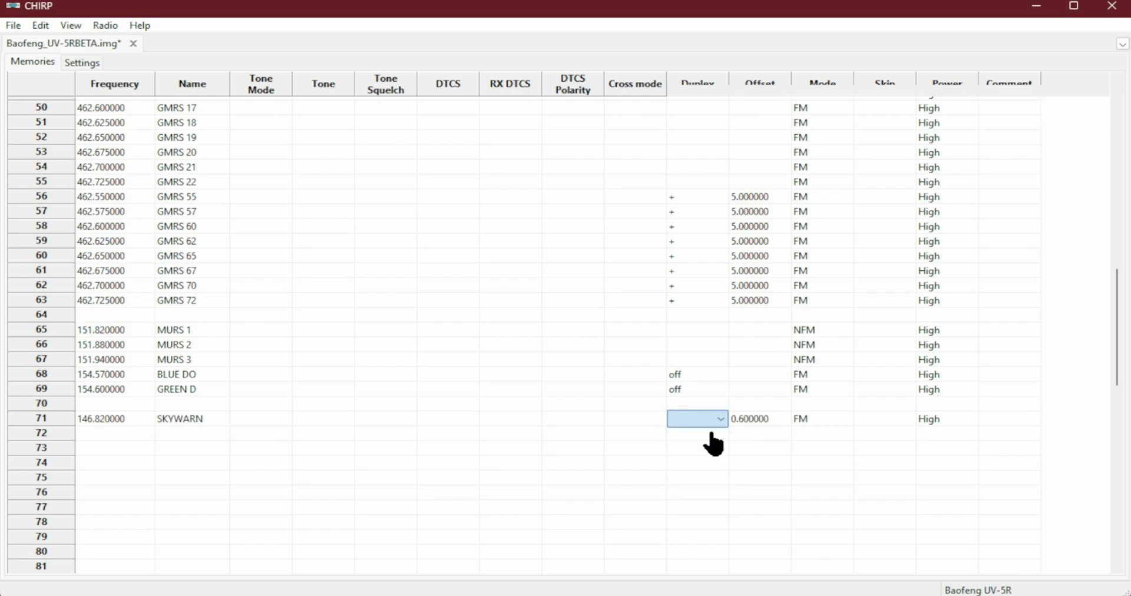
pyautogui.click(743, 431)
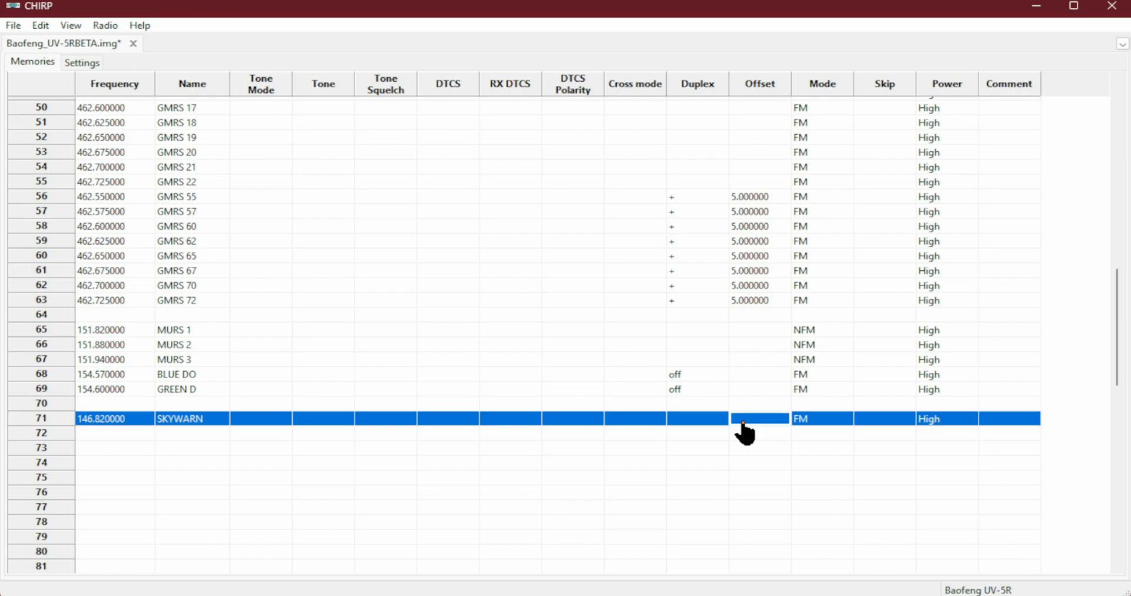
# Step: Enter an Offset of .6 for the SKYWARN channel in row 71 and check its Duplex setting
pyautogui.click(743, 422)
pyautogui.write('.6')
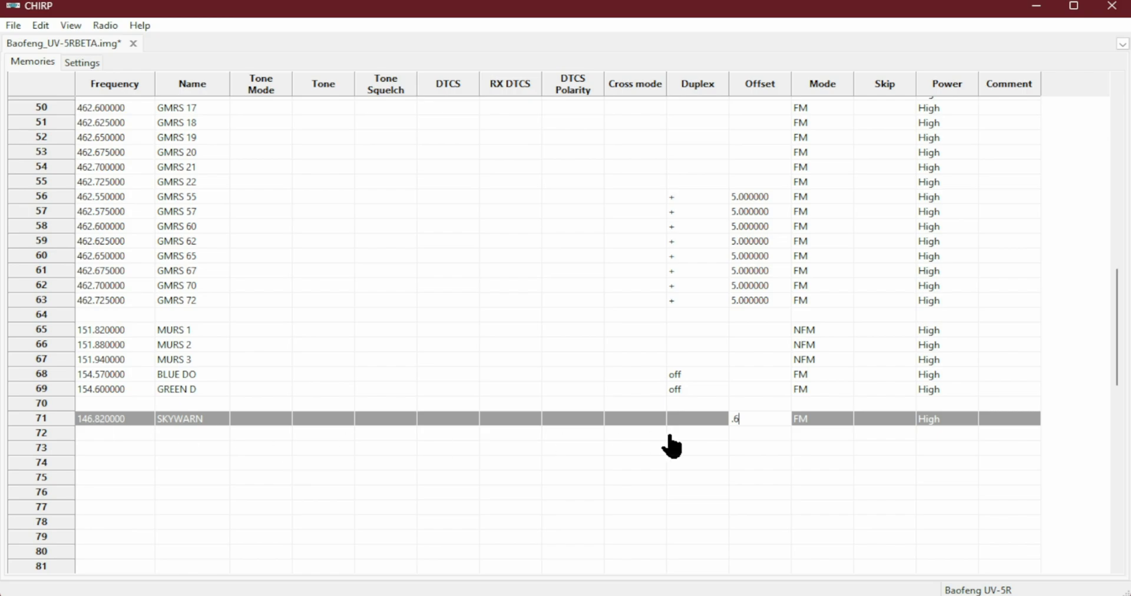
pyautogui.click(743, 431)
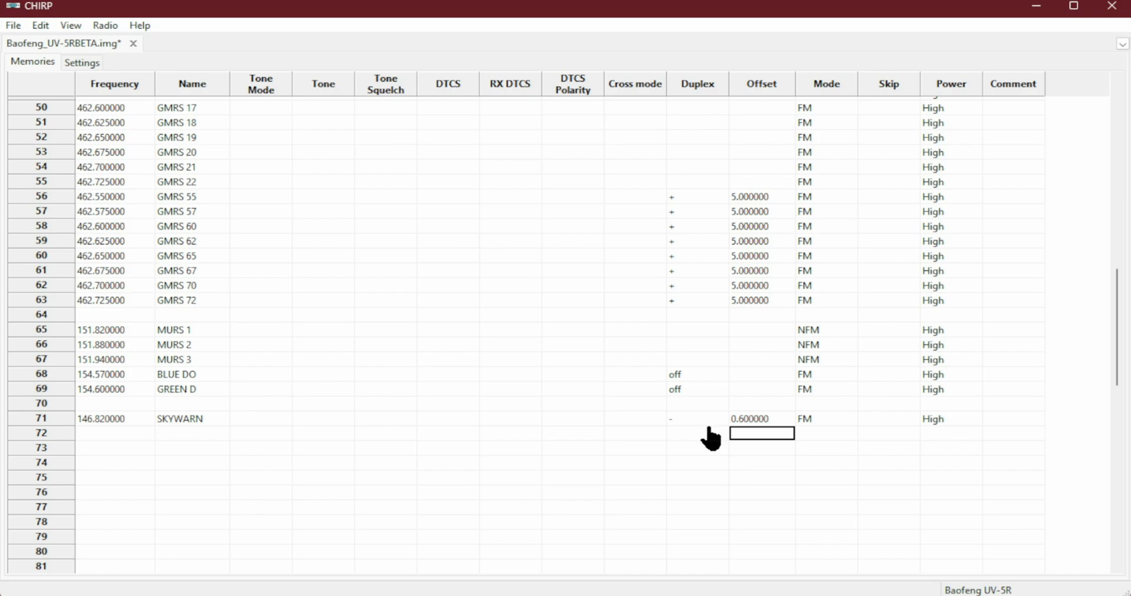
pyautogui.click(683, 419)
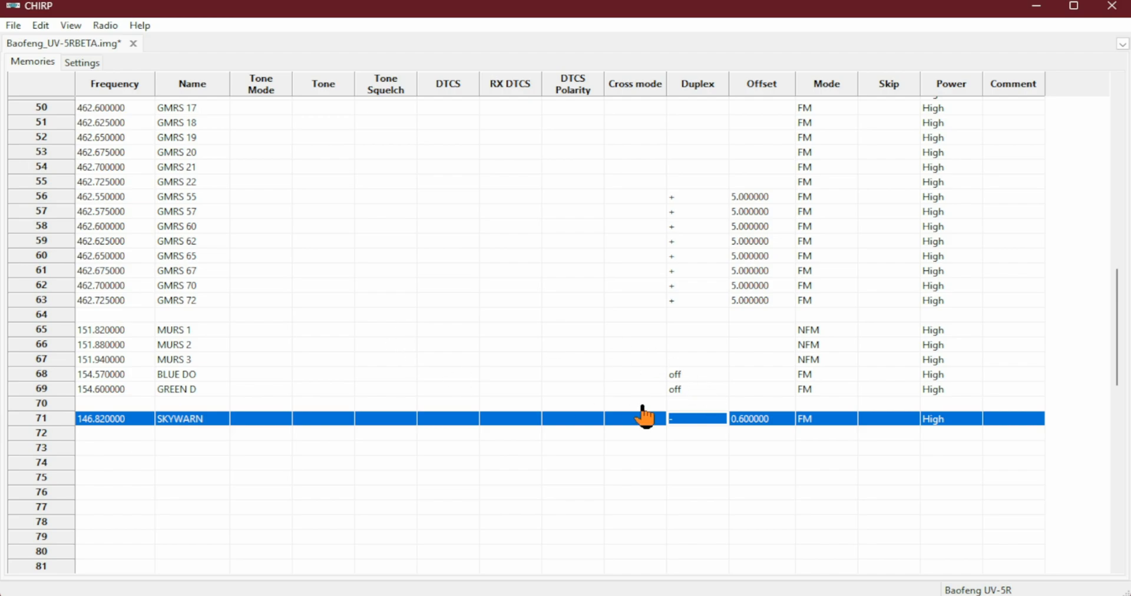
pyautogui.click(699, 419)
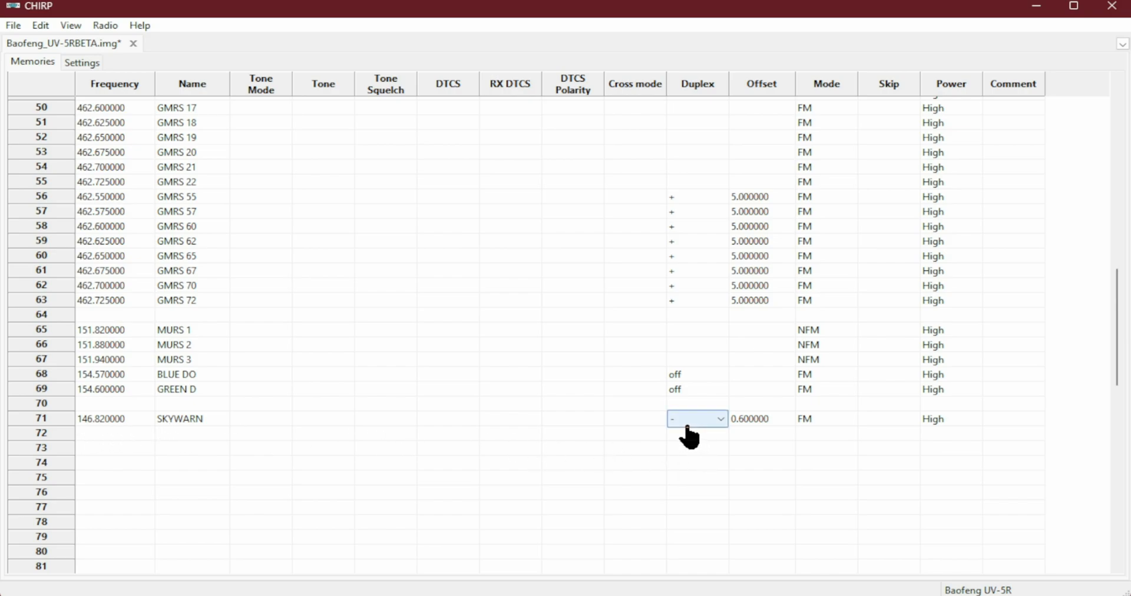
pyautogui.click(754, 435)
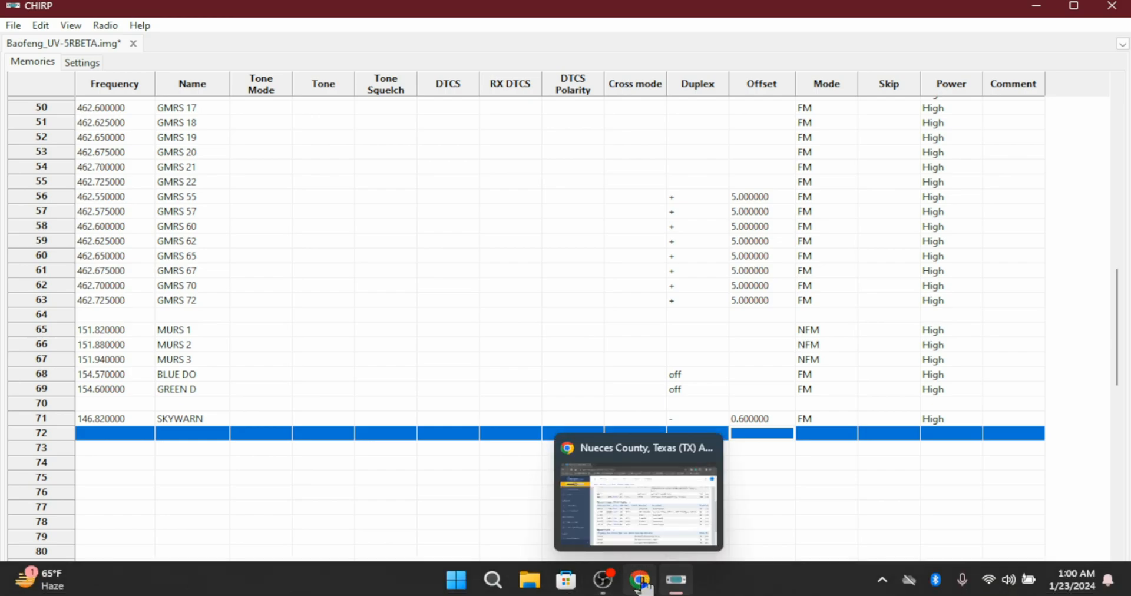
# Step: Switch to RadioReference in Chrome and examine the STARC Weather Alerts entry in the Amateur Radio table
pyautogui.click(642, 581)
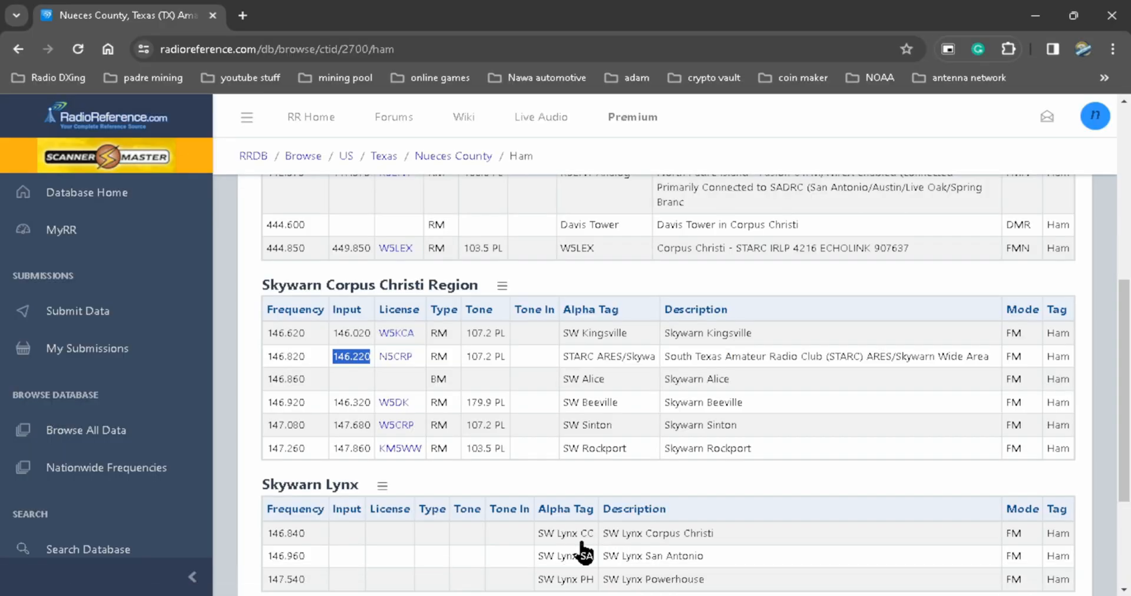
pyautogui.scroll(3, 435, 480)
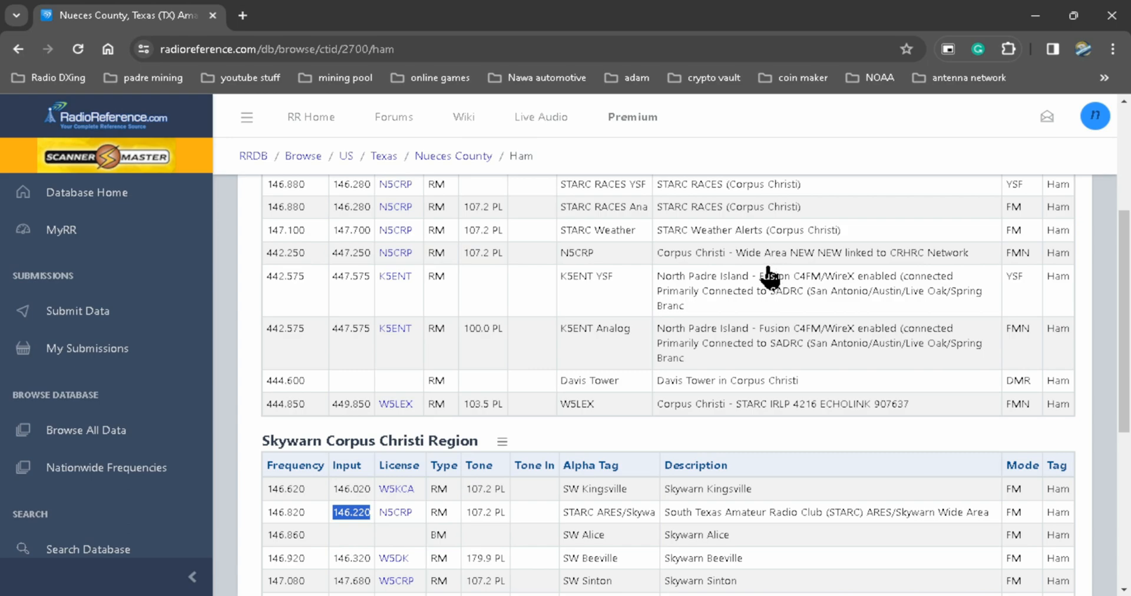
pyautogui.scroll(2, 760, 277)
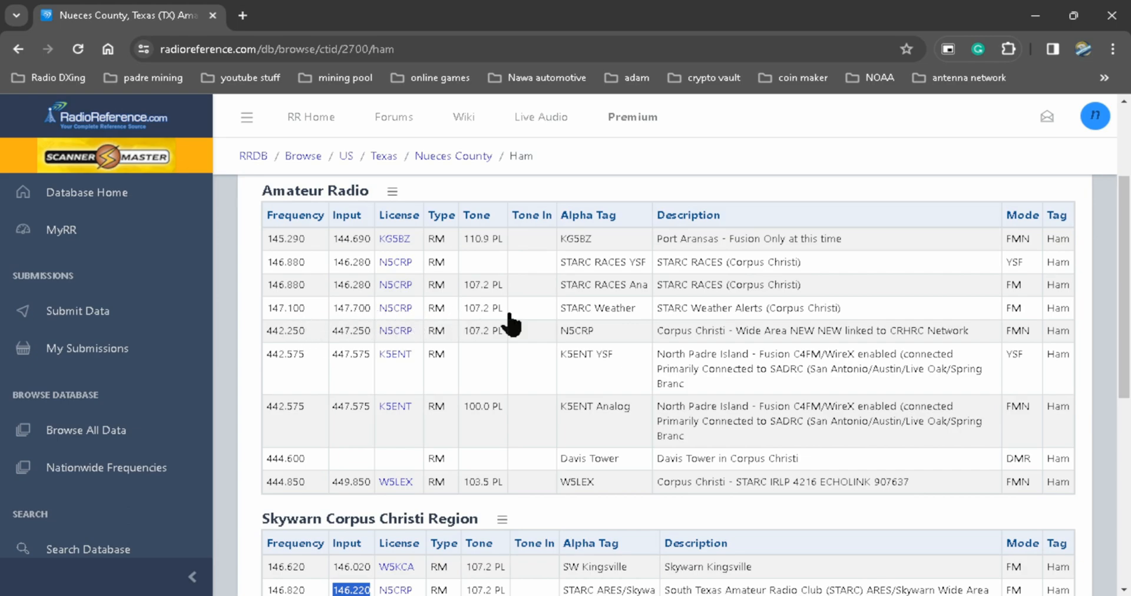
pyautogui.moveTo(562, 307); pyautogui.dragTo(572, 307)
pyautogui.rightClick(572, 308)
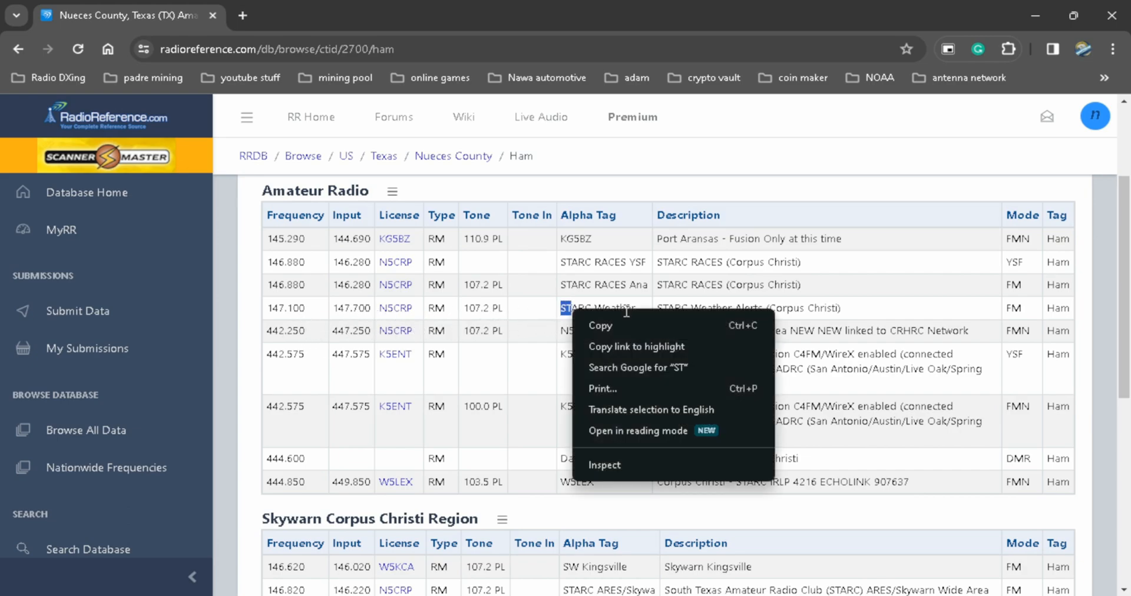
pyautogui.click(628, 307)
pyautogui.moveTo(664, 307); pyautogui.dragTo(769, 308)
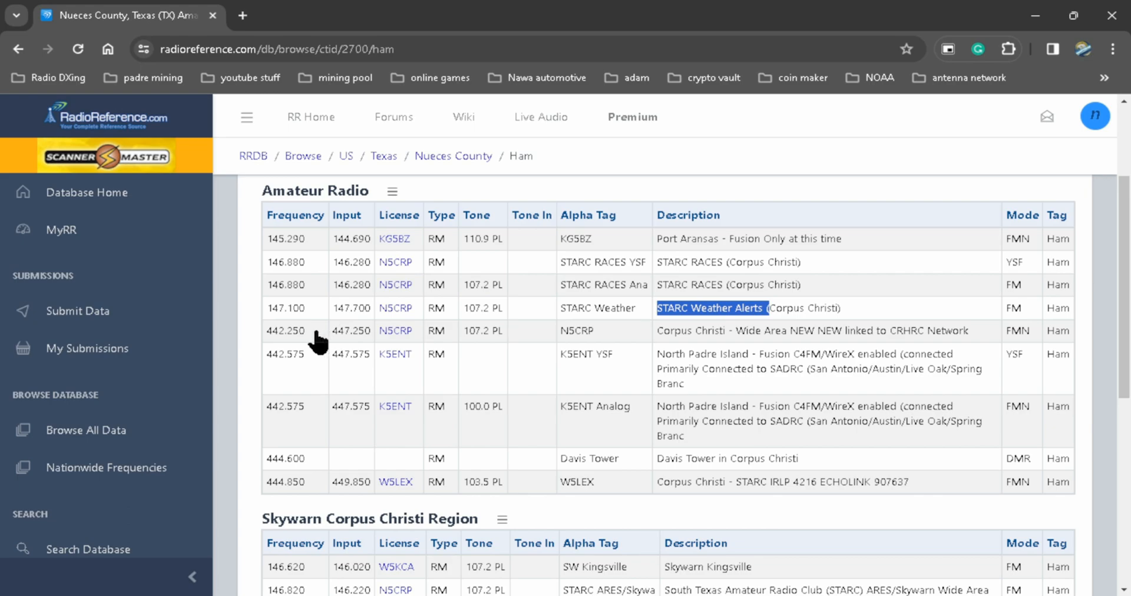
# Step: Examine the 442.250 Corpus Christi Wide Area repeater entry in the Amateur Radio table, including its mode
pyautogui.click(363, 327)
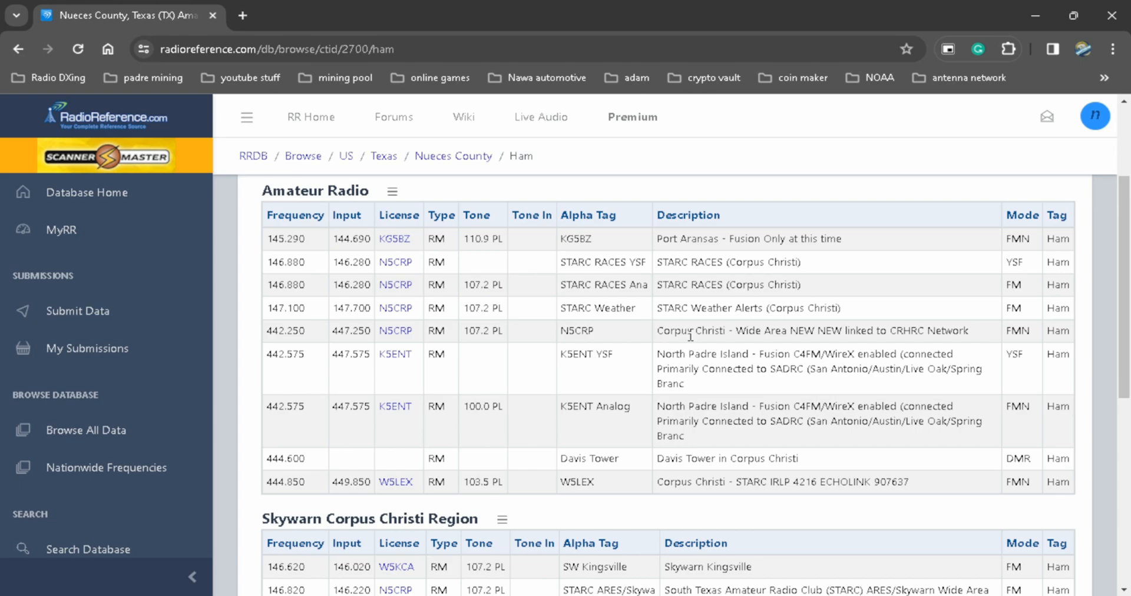
pyautogui.rightClick(964, 331)
pyautogui.click(1019, 334)
pyautogui.rightClick(1029, 333)
pyautogui.click(1028, 334)
pyautogui.moveTo(451, 588)
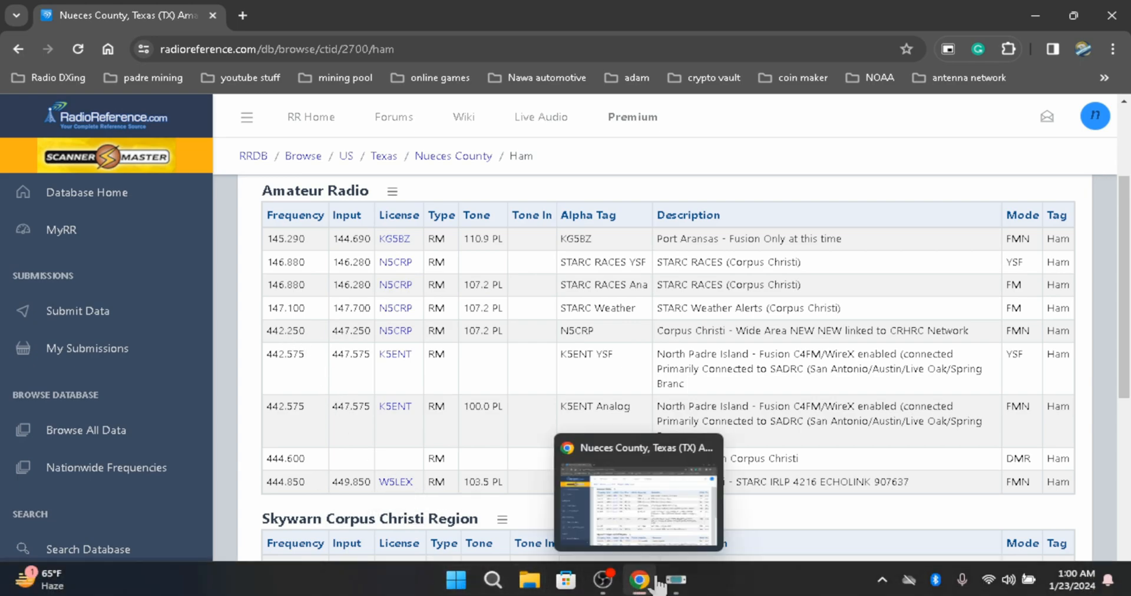
# Step: Switch to CHIRP and enter 442.250 as the frequency of the channel in row 72
pyautogui.click(676, 580)
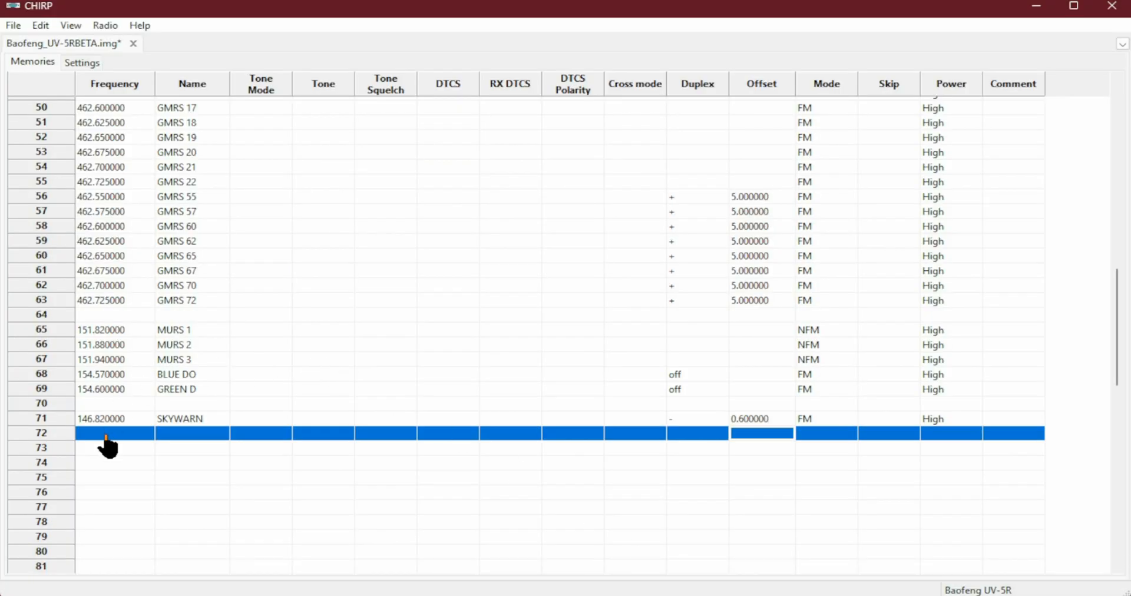
pyautogui.write('442.2')
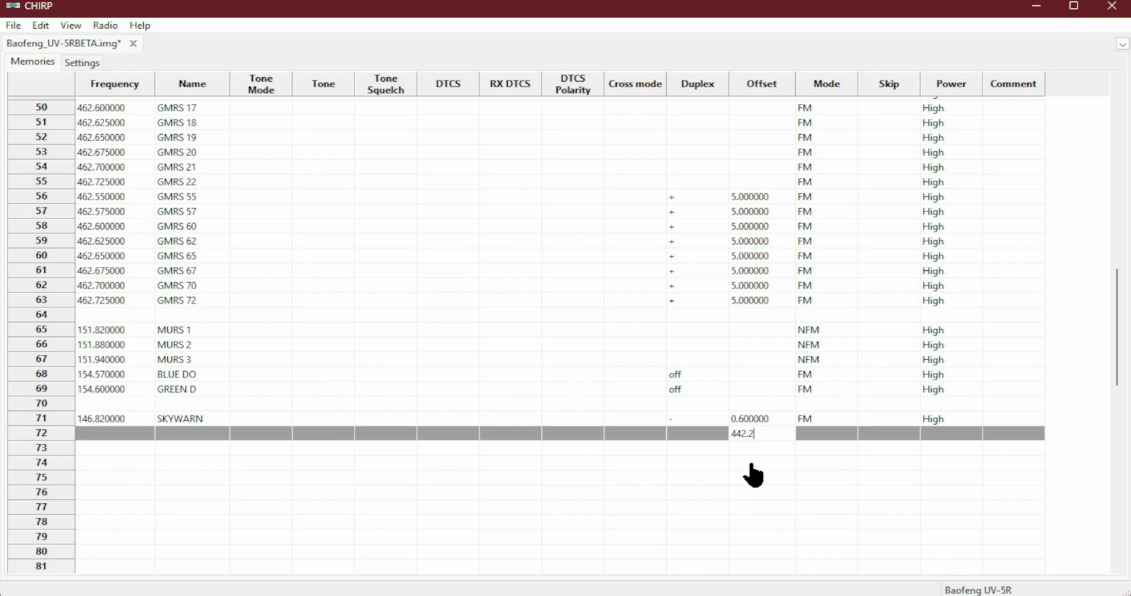
pyautogui.click(105, 437)
pyautogui.click(104, 437)
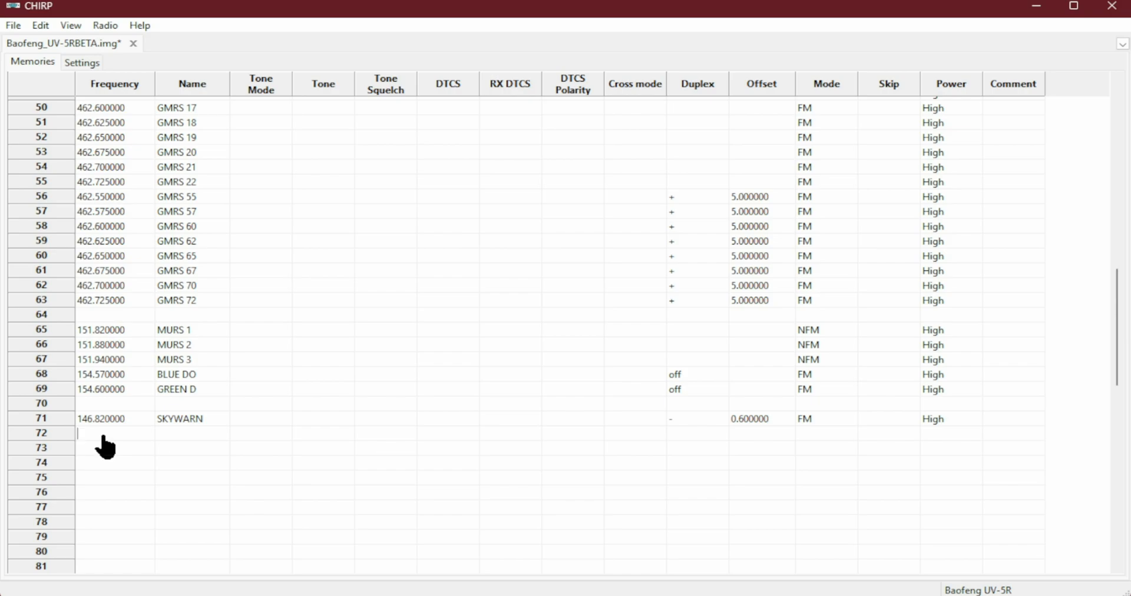
pyautogui.write('442.250')
pyautogui.press('Return')
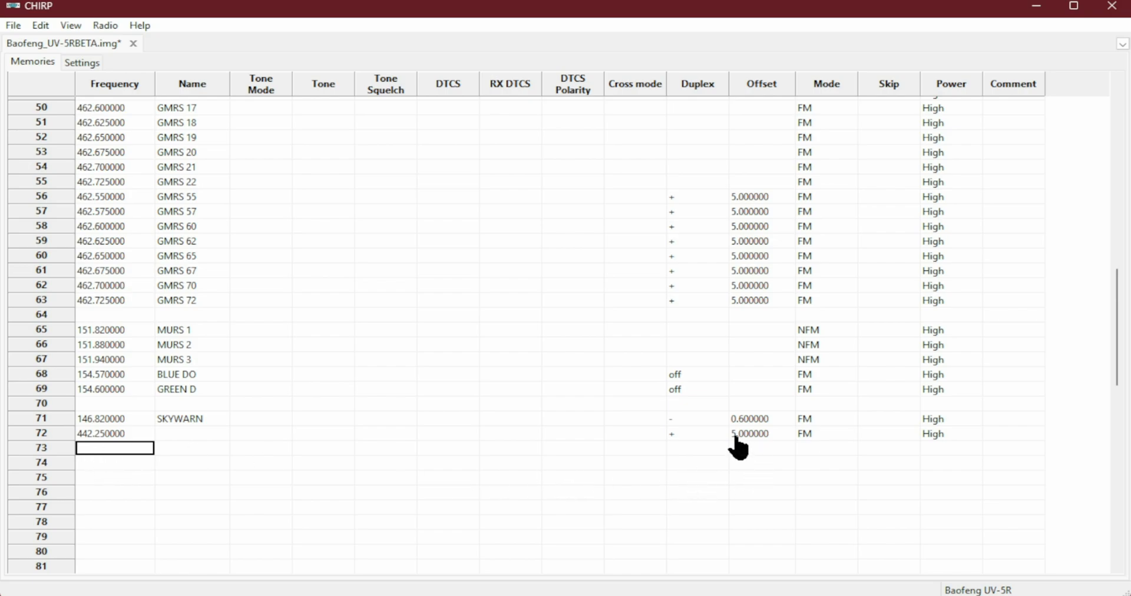
pyautogui.rightClick(738, 449)
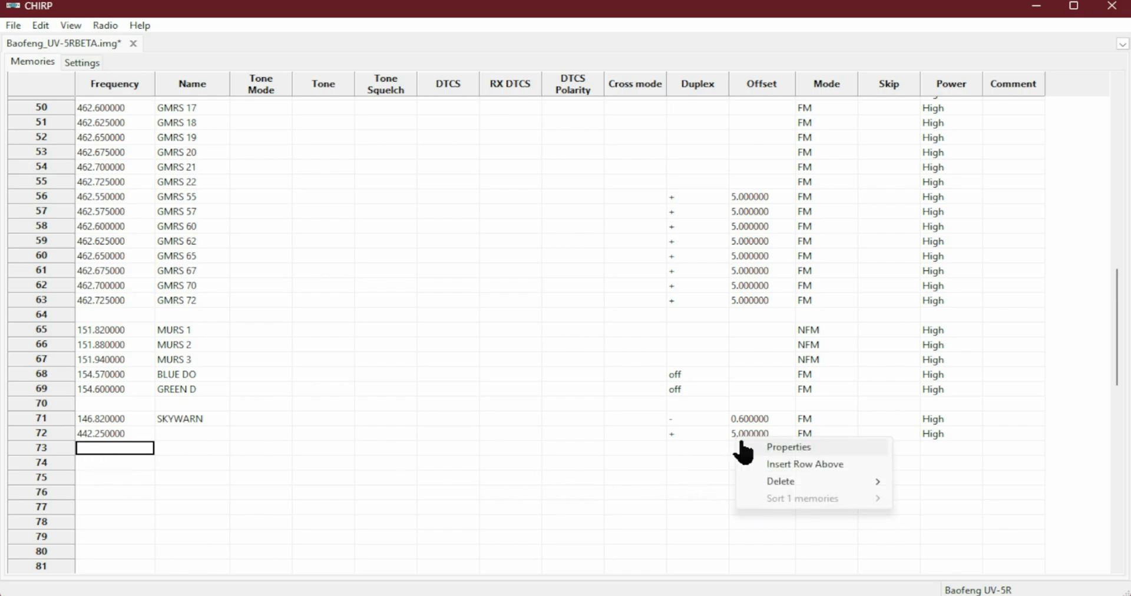
pyautogui.click(734, 458)
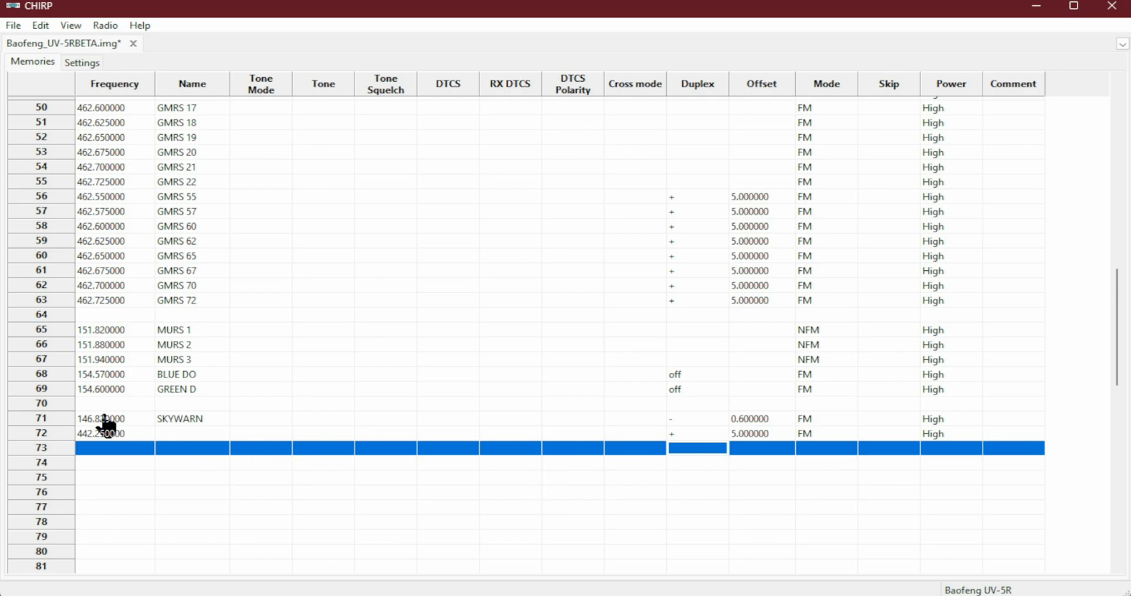
# Step: Check the 442.250 repeater's entry in RadioReference and name its channel in row 72 of CHIRP CC NET
pyautogui.rightClick(170, 433)
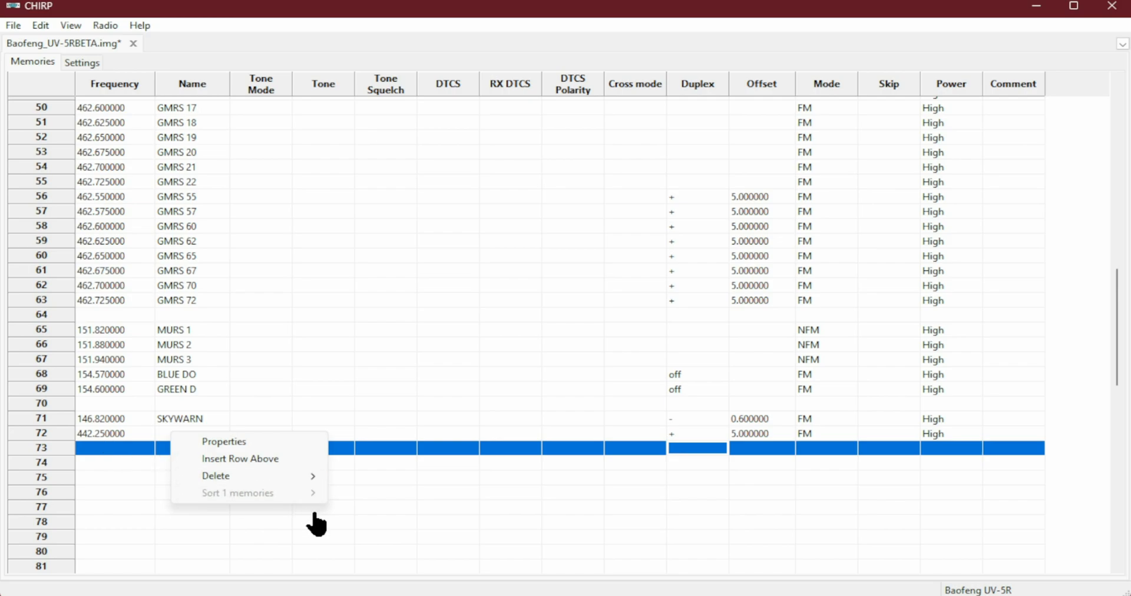
pyautogui.click(639, 579)
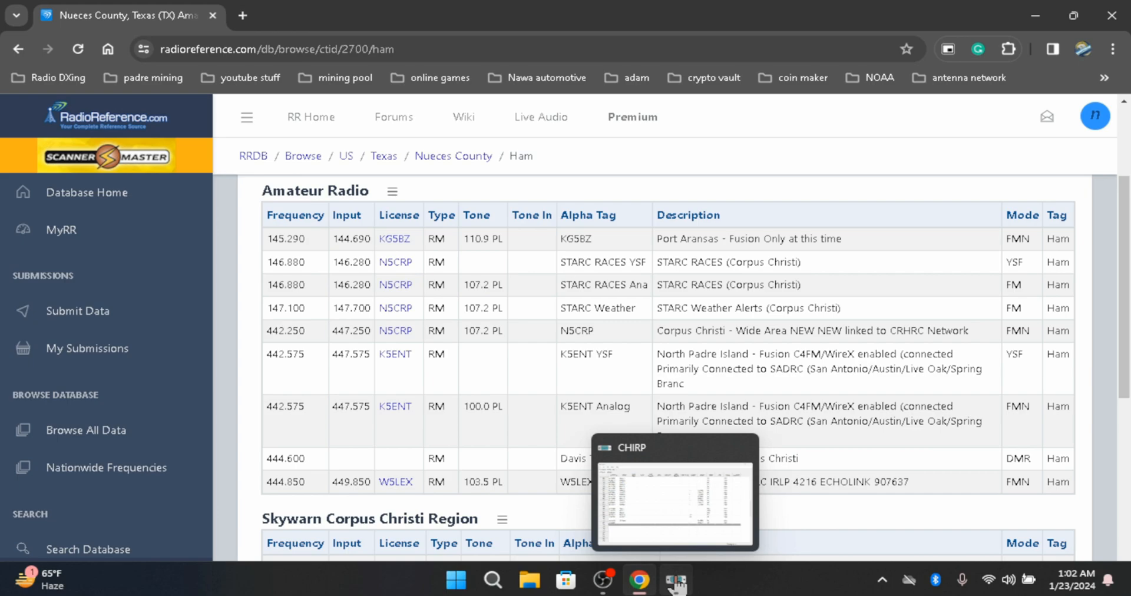
pyautogui.click(676, 582)
pyautogui.doubleClick(183, 434)
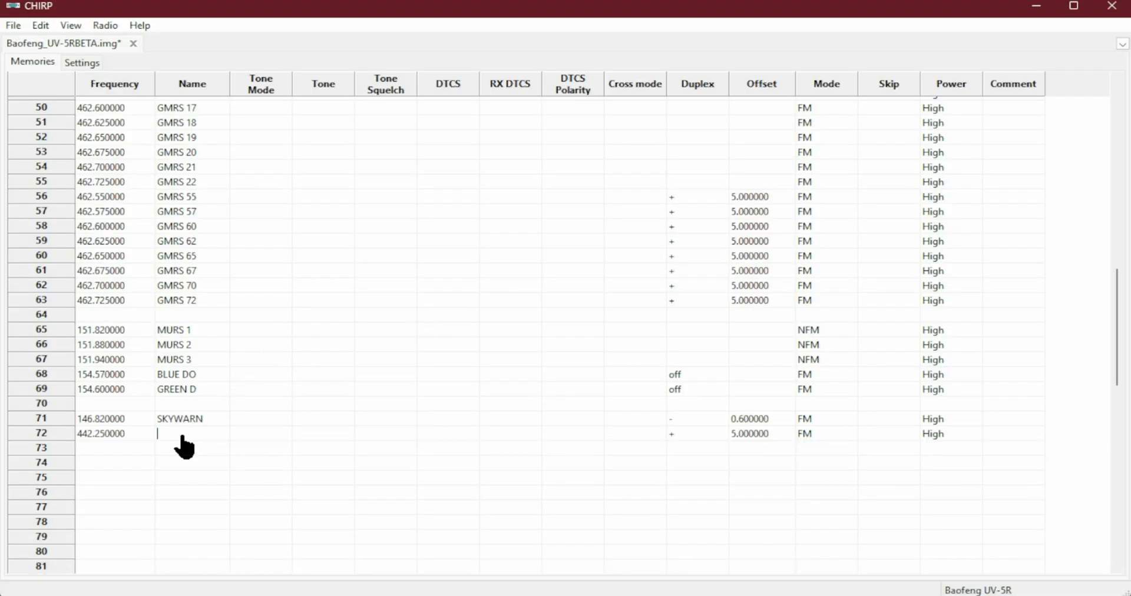
pyautogui.write('CC NETW')
pyautogui.click(259, 477)
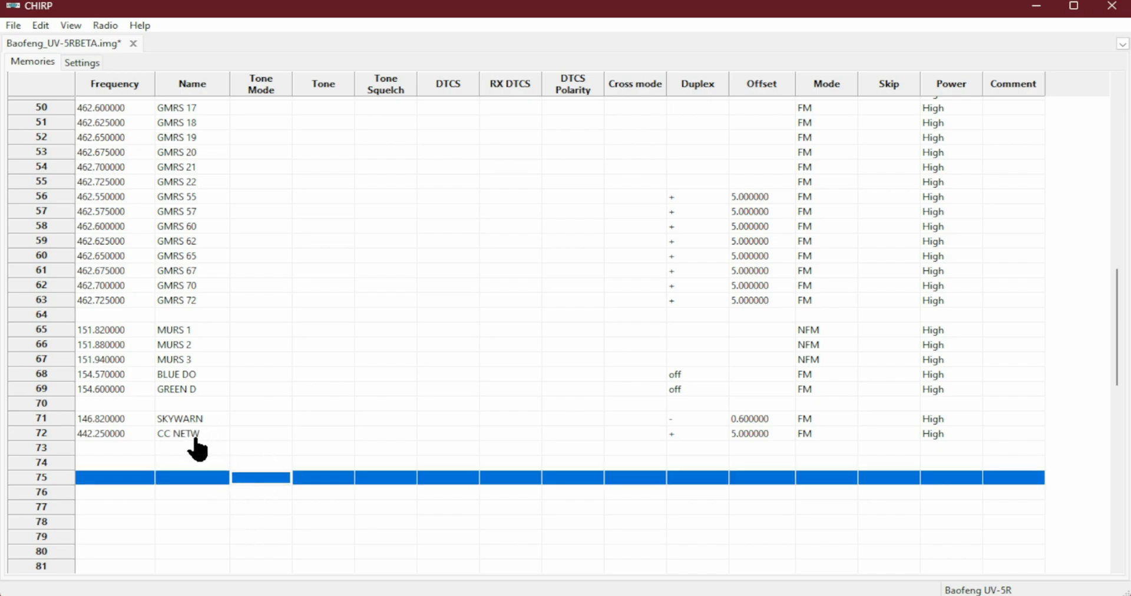
pyautogui.click(216, 434)
pyautogui.click(216, 434)
pyautogui.click(216, 434)
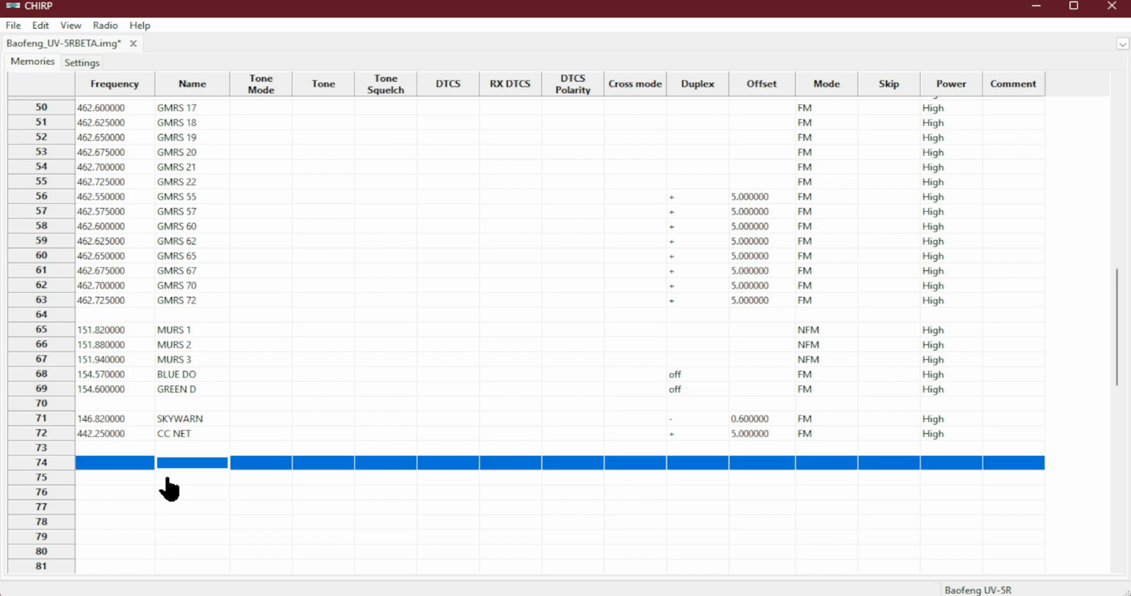
pyautogui.click(120, 447)
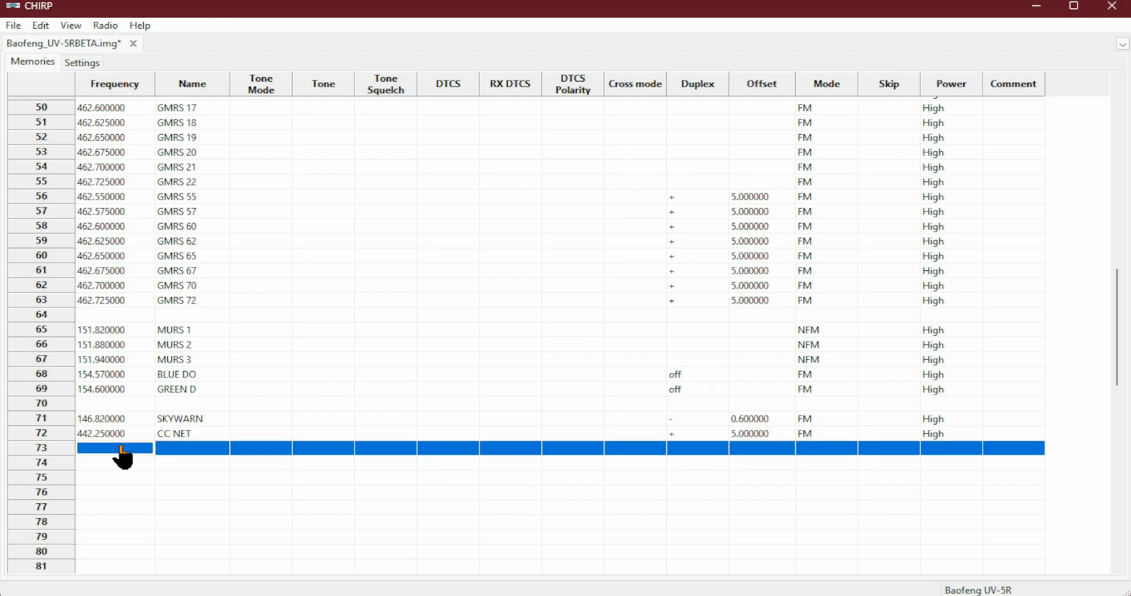
# Step: Switch to RadioReference in Chrome and examine the STARC Weather Alerts entry and the 442.250 repeater's PL tone
pyautogui.click(636, 582)
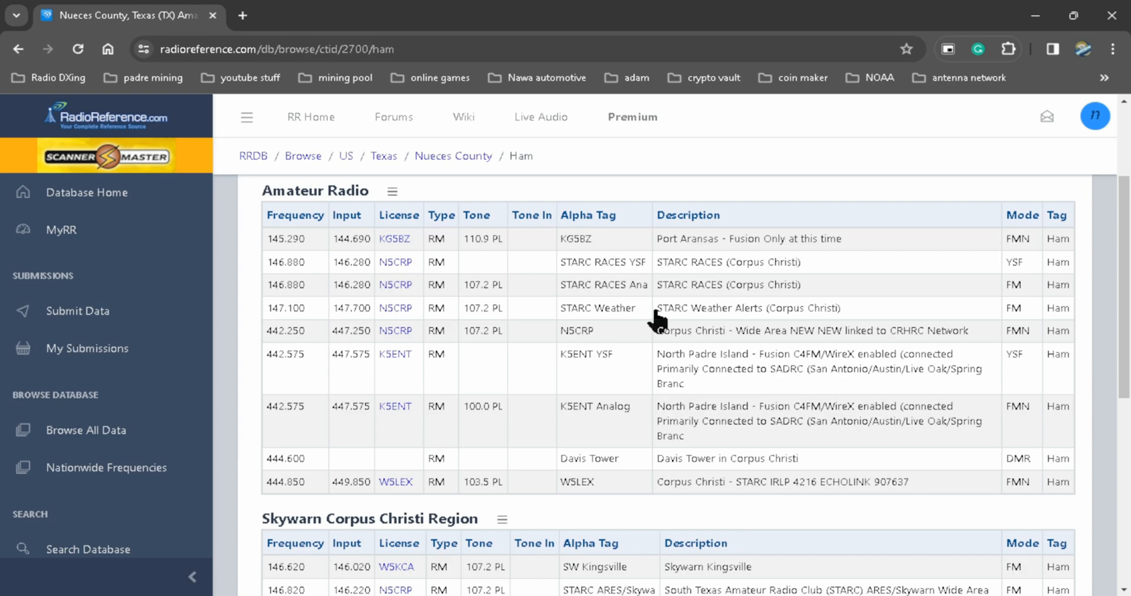
pyautogui.moveTo(657, 308); pyautogui.dragTo(751, 314)
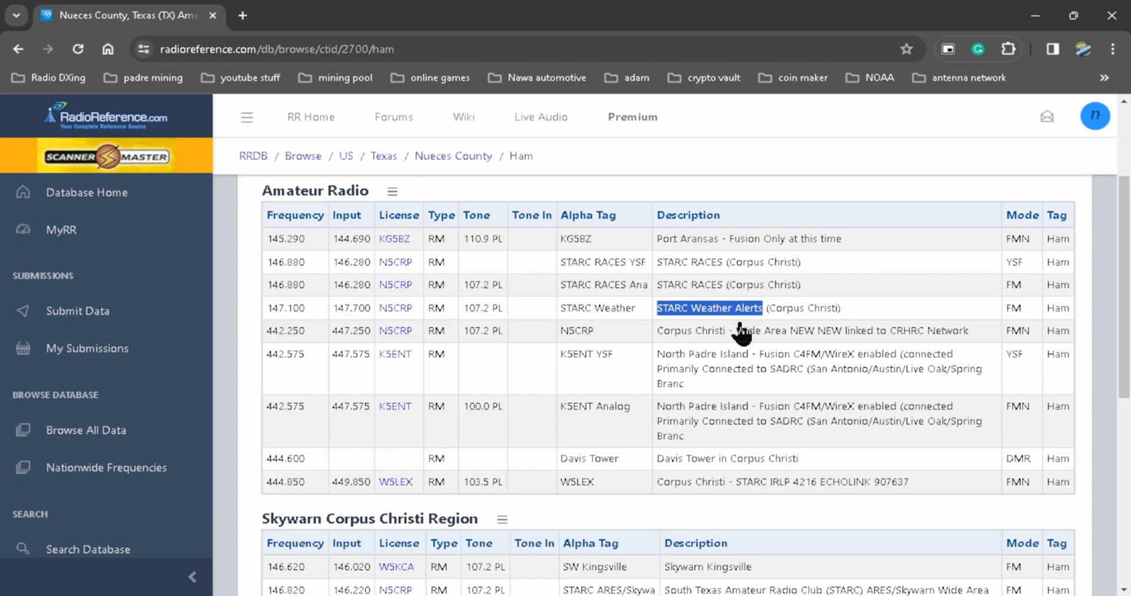
pyautogui.rightClick(741, 333)
pyautogui.click(707, 312)
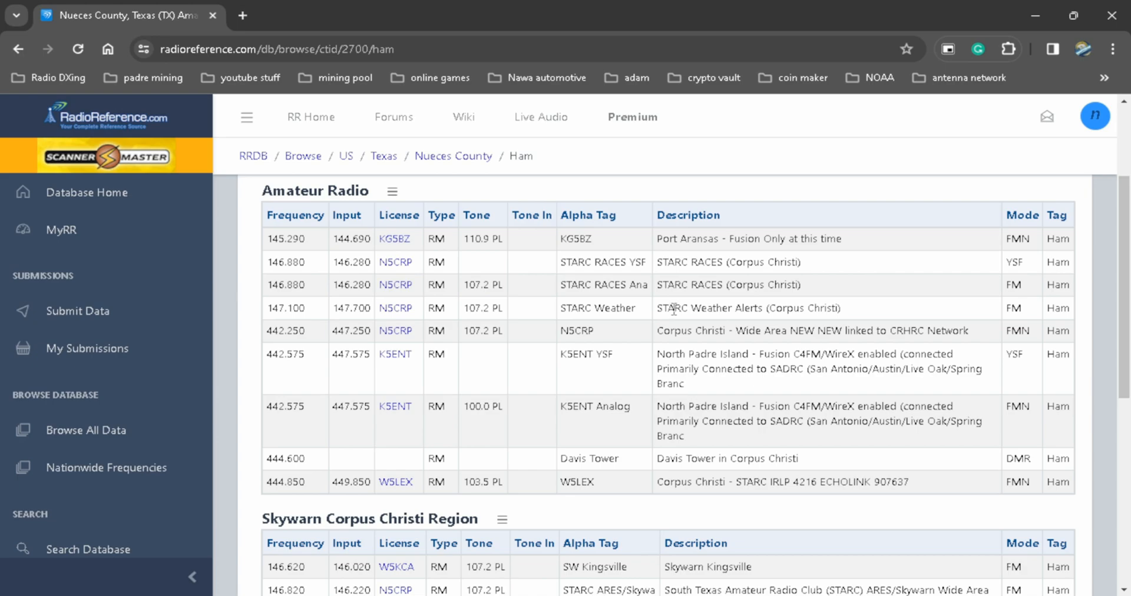
pyautogui.rightClick(702, 327)
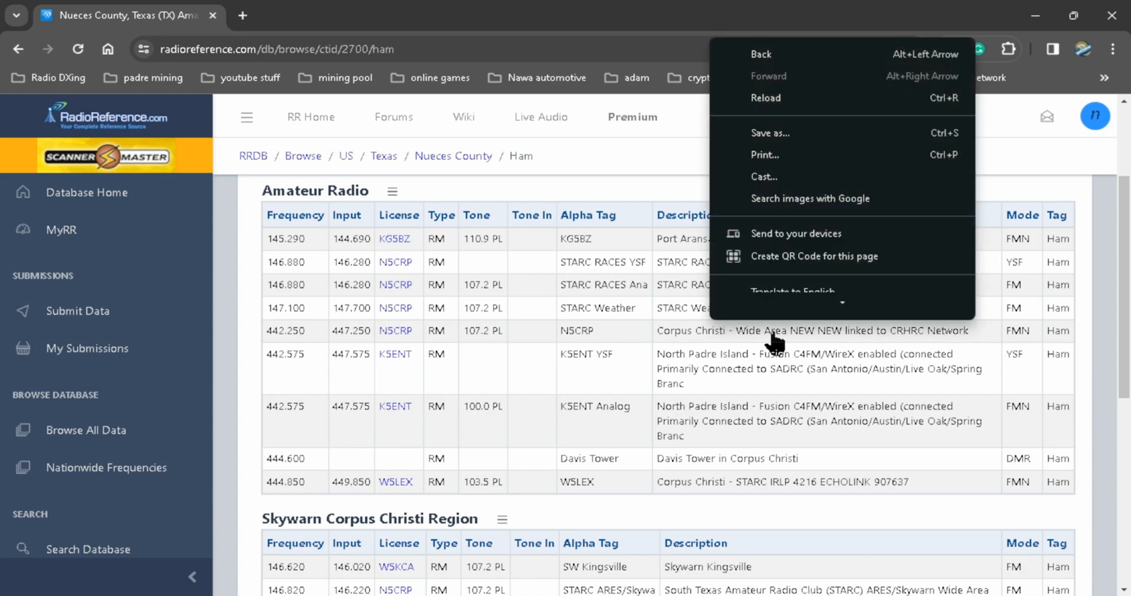
pyautogui.click(673, 304)
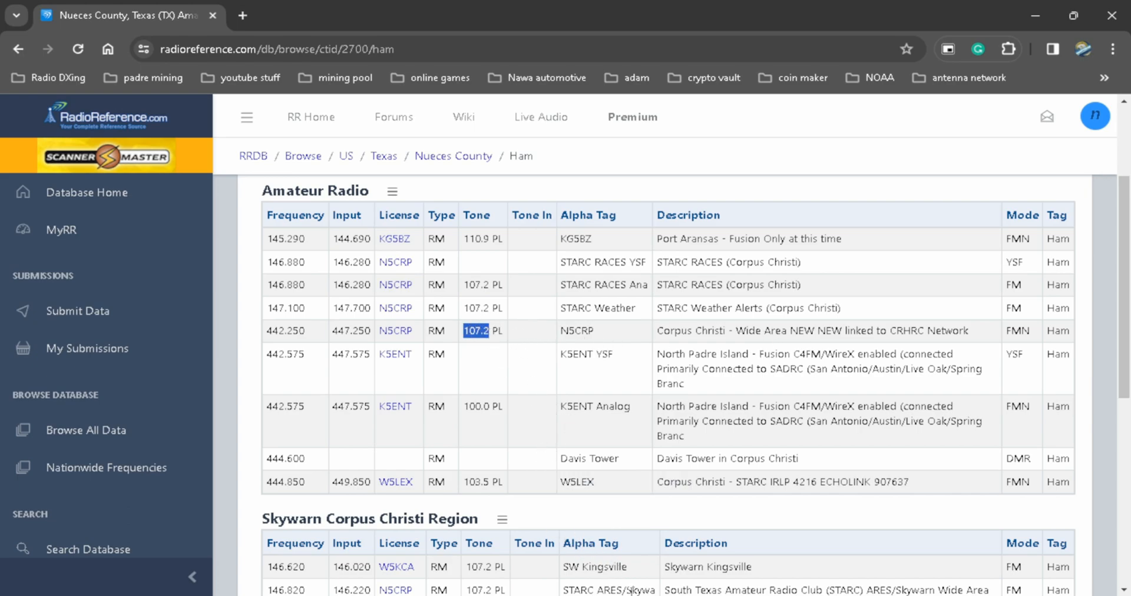
pyautogui.moveTo(551, 595)
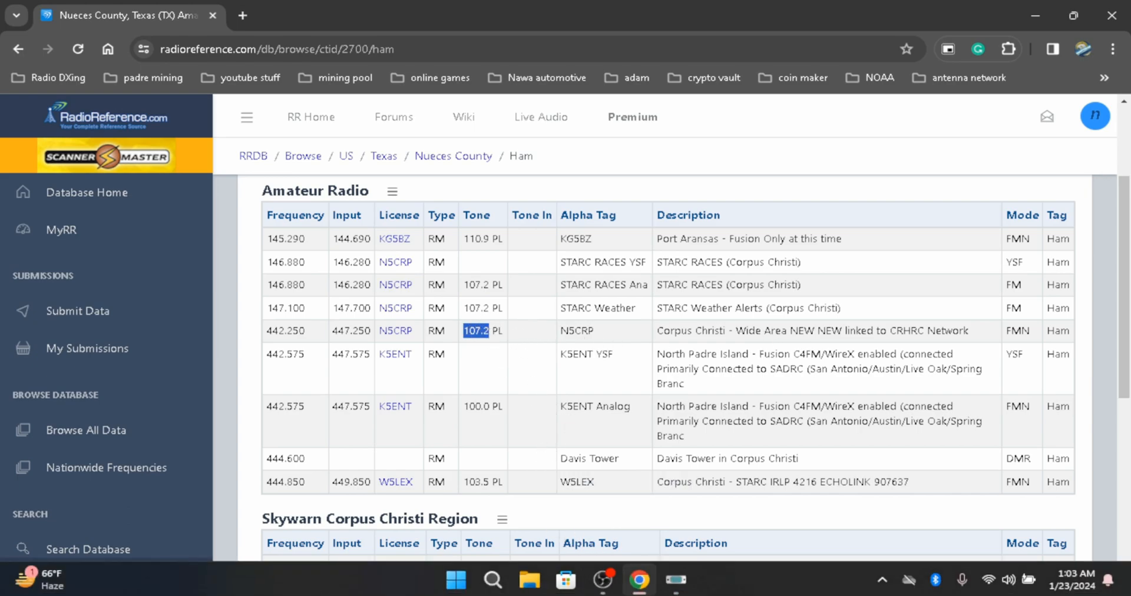
# Step: Switch to CHIRP and set the Tone Mode of the SKYWARN channel in row 71 to Tone
pyautogui.click(675, 580)
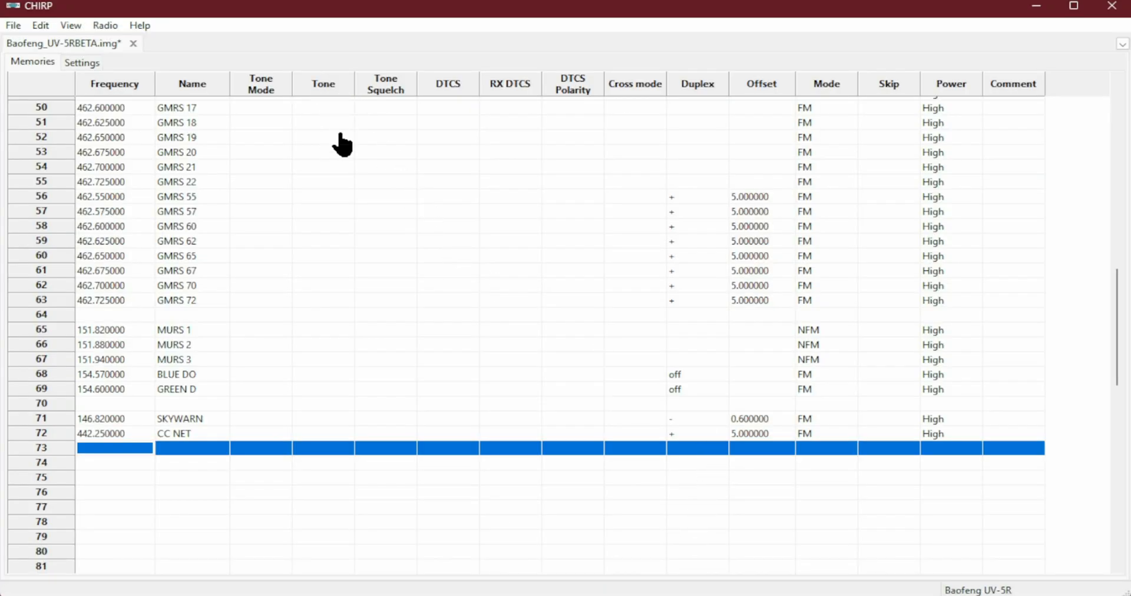
pyautogui.click(175, 420)
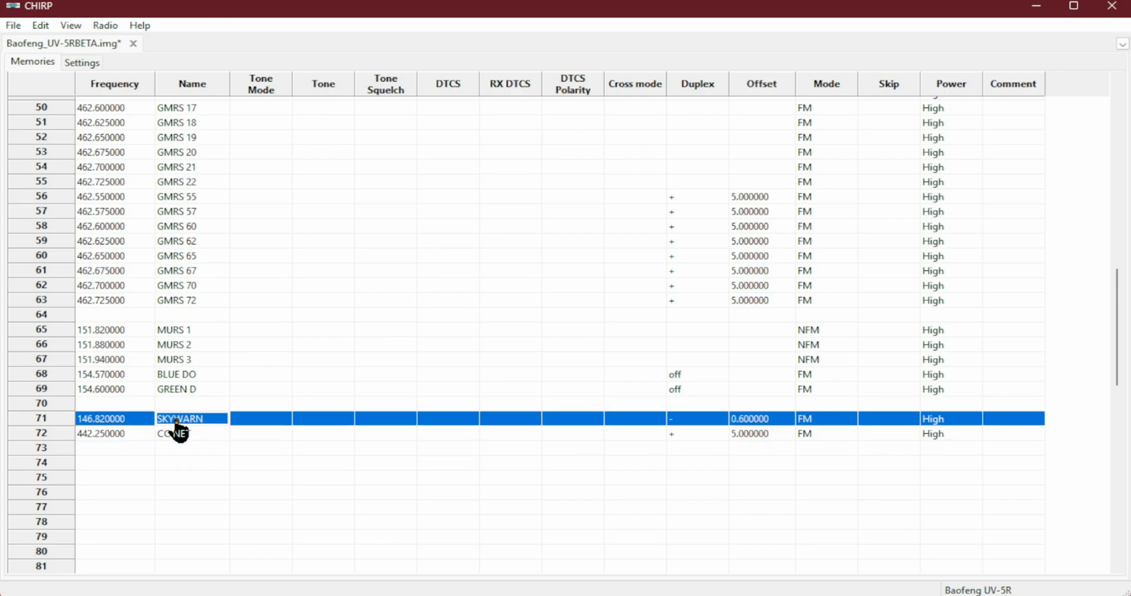
pyautogui.rightClick(279, 428)
pyautogui.click(254, 425)
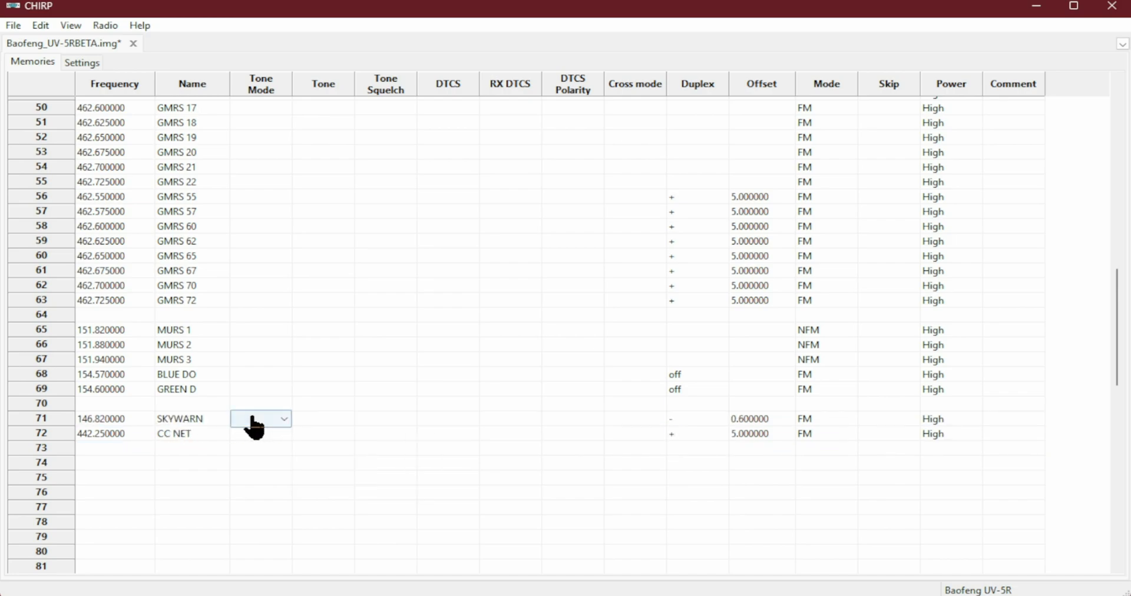
pyautogui.click(285, 418)
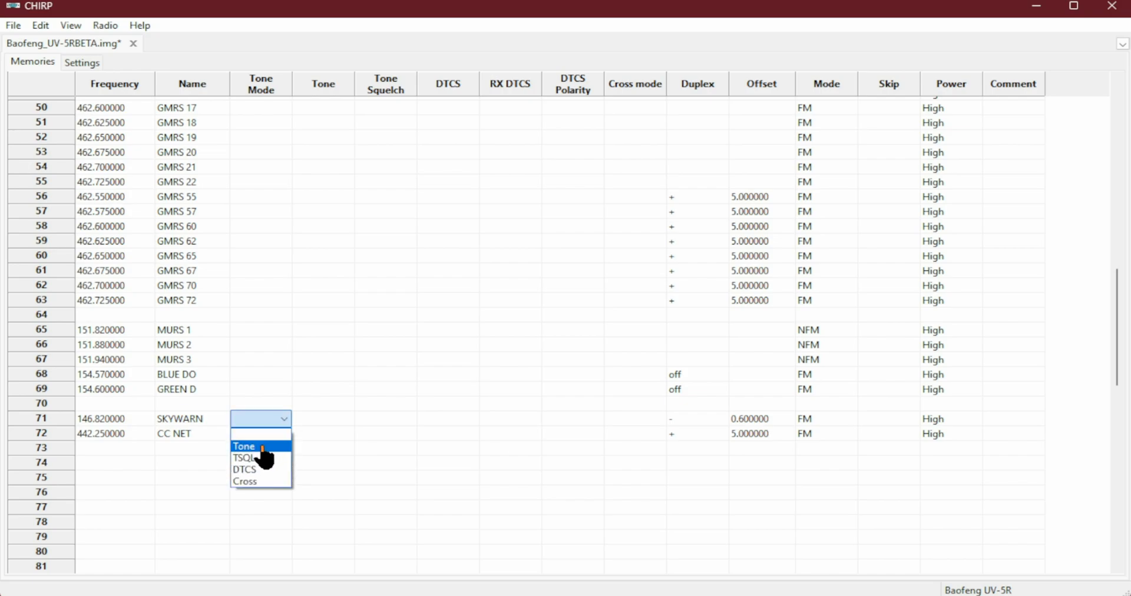
pyautogui.click(273, 447)
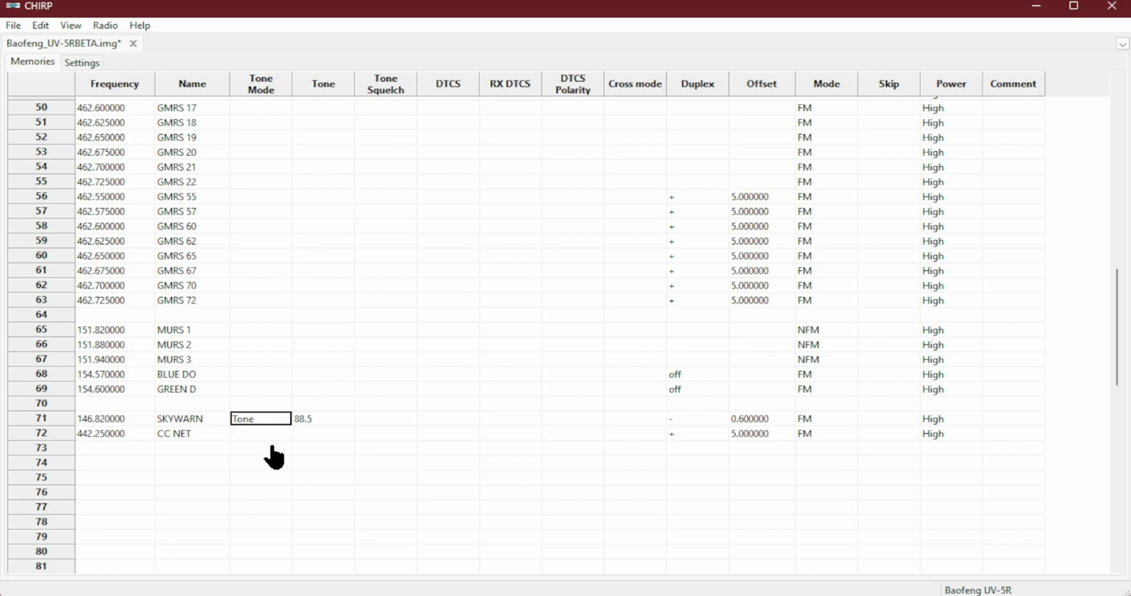
# Step: Set the Tone Mode of the CC NET channel in row 72 to Tone
pyautogui.click(273, 436)
pyautogui.click(287, 436)
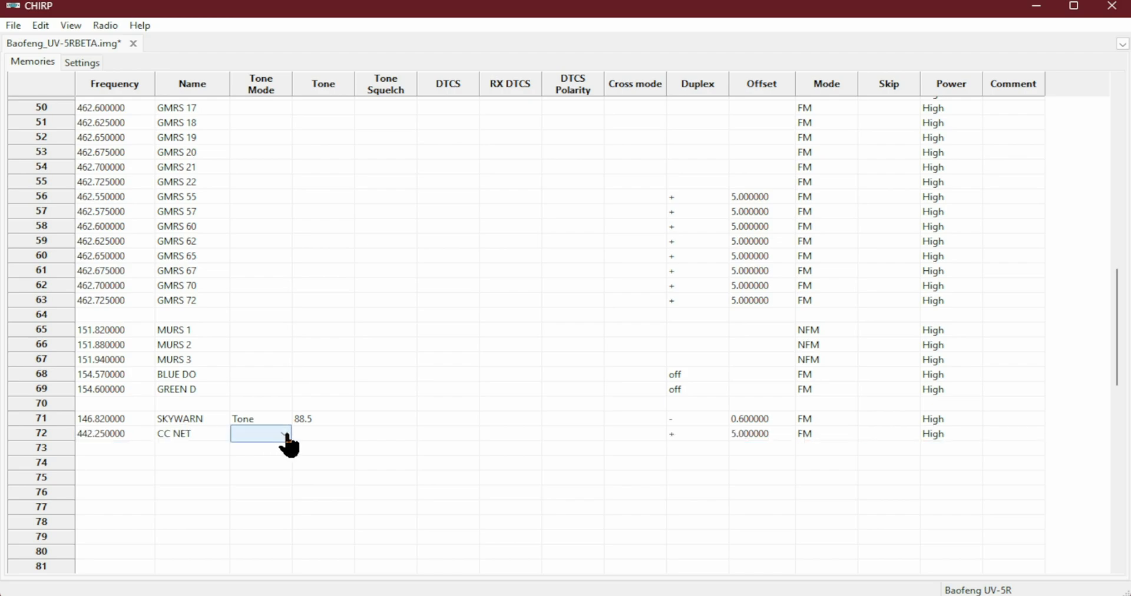
pyautogui.click(286, 436)
pyautogui.click(268, 462)
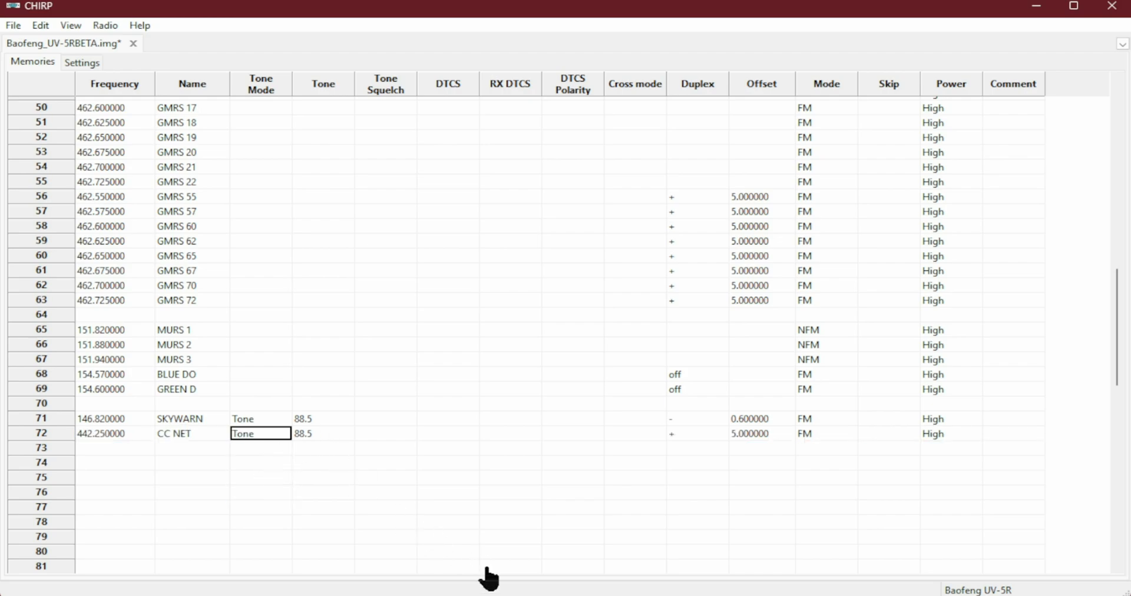
# Step: Switch to RadioReference in Chrome and check the PL tones of the 442.250 and 146.820 repeaters
pyautogui.moveTo(488, 591)
pyautogui.click(639, 587)
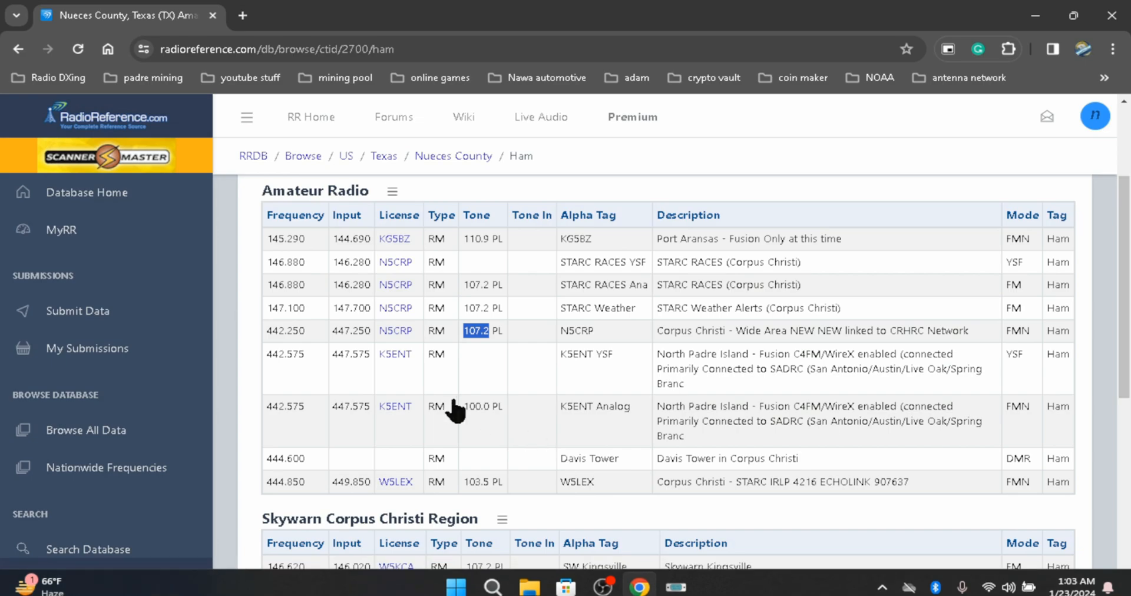
pyautogui.scroll(-1, 504, 458)
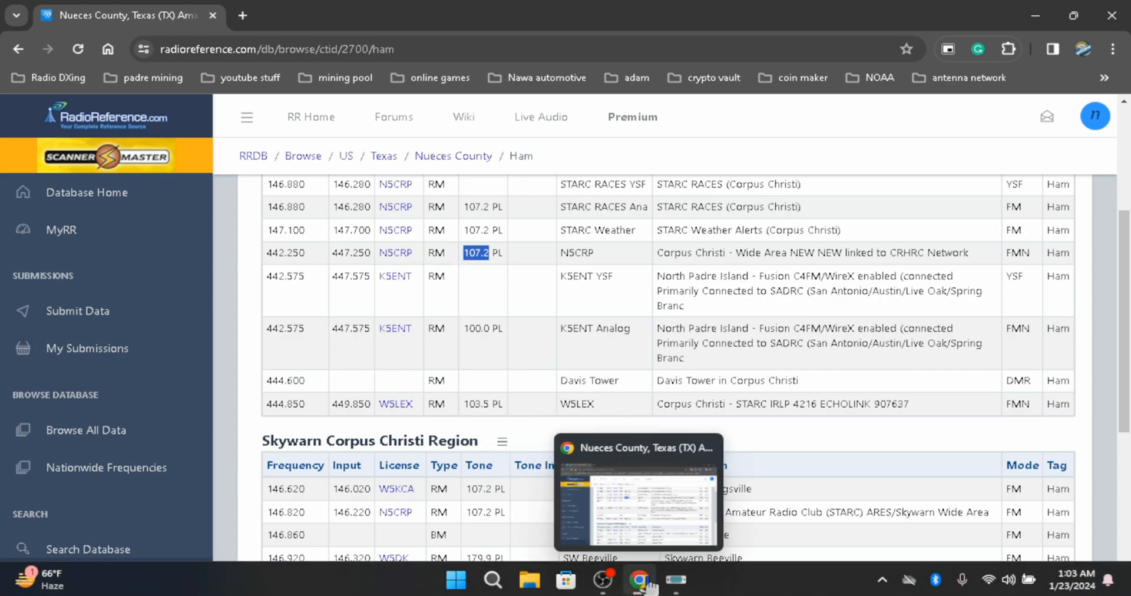
# Step: Switch to CHIRP and set the Tone of the SKYWARN channel in row 71 to 107.2
pyautogui.click(647, 582)
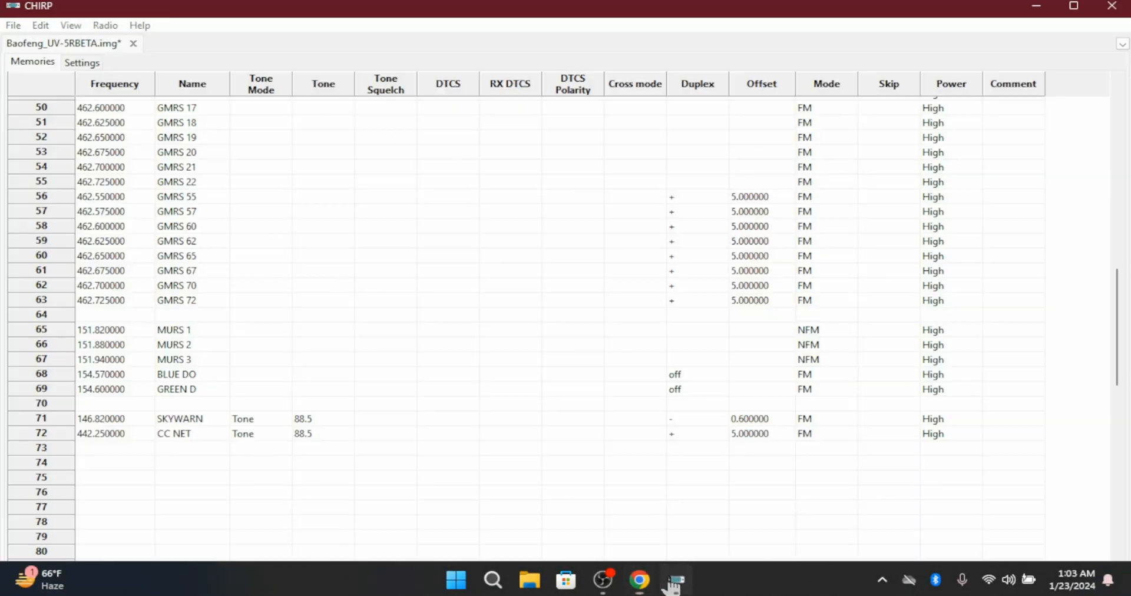
pyautogui.click(320, 418)
pyautogui.click(348, 419)
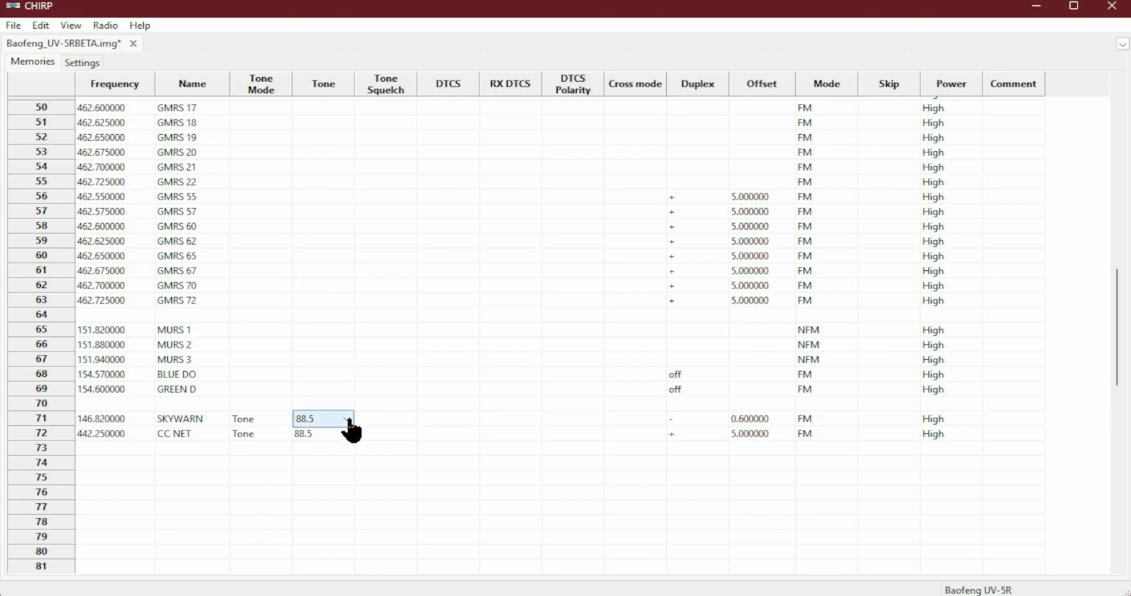
pyautogui.click(348, 419)
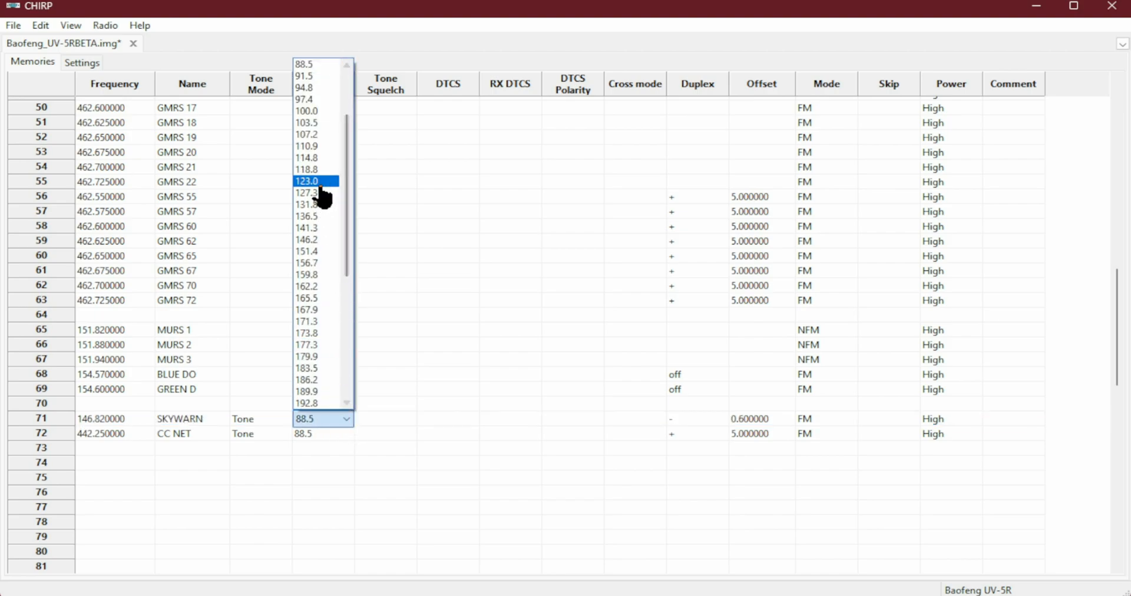
pyautogui.click(318, 134)
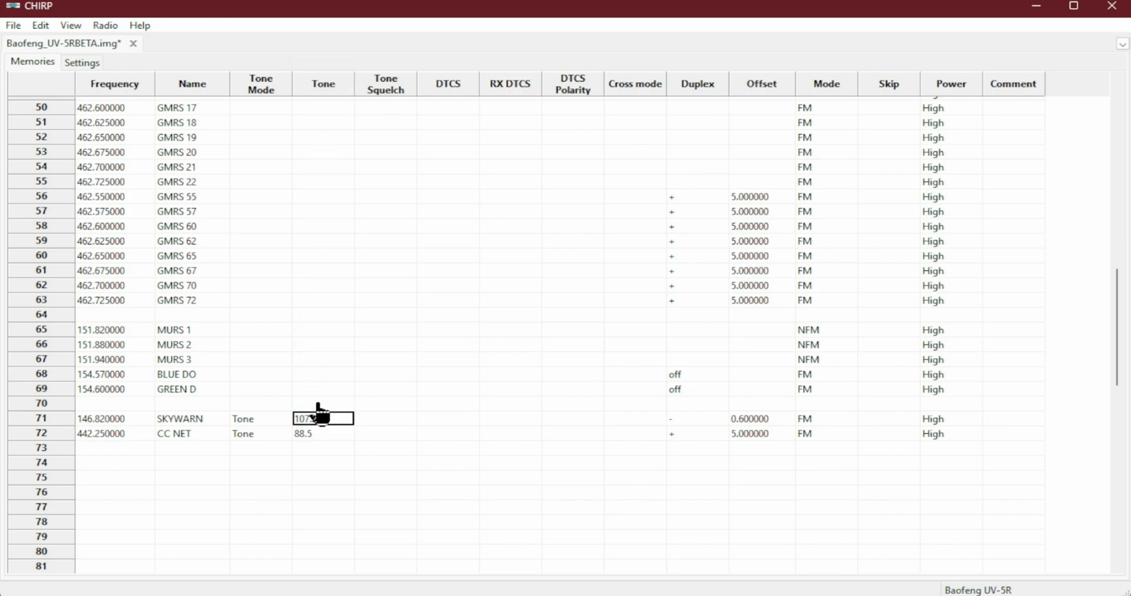
# Step: Set the Tone of the CC NET channel in row 72 to 107.2
pyautogui.click(323, 434)
pyautogui.click(350, 435)
pyautogui.click(347, 435)
pyautogui.click(322, 150)
pyautogui.click(339, 448)
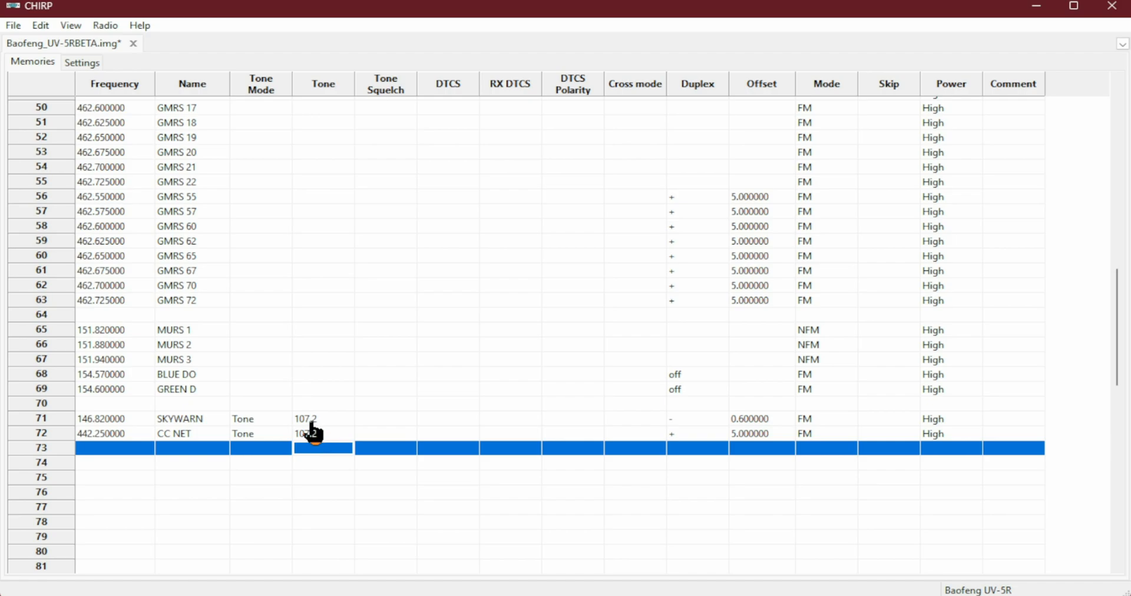
pyautogui.moveTo(315, 421); pyautogui.dragTo(314, 435)
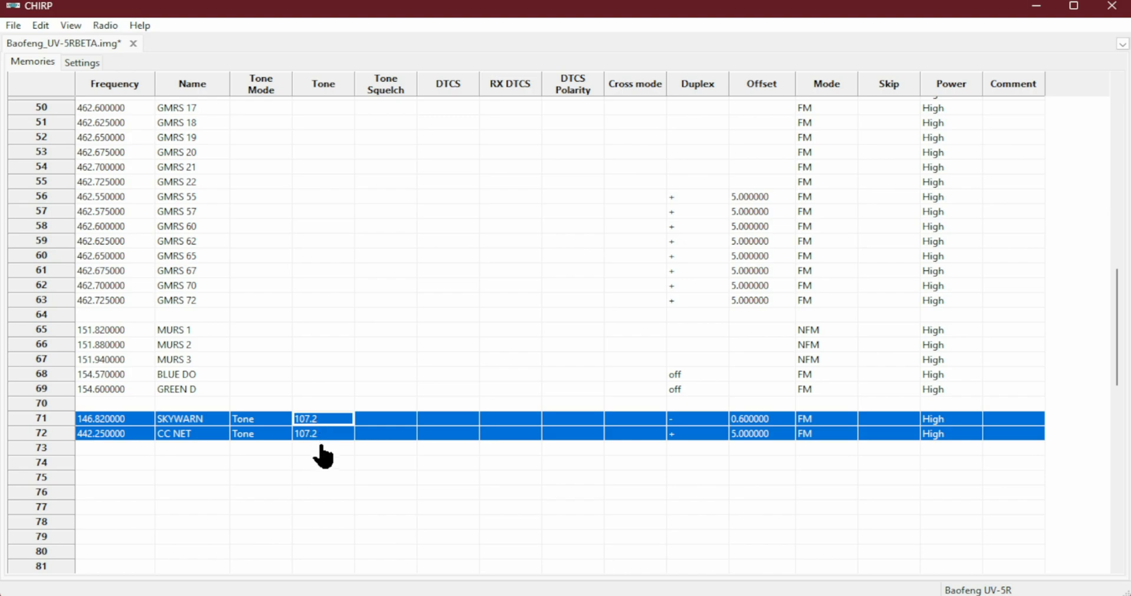
pyautogui.click(321, 450)
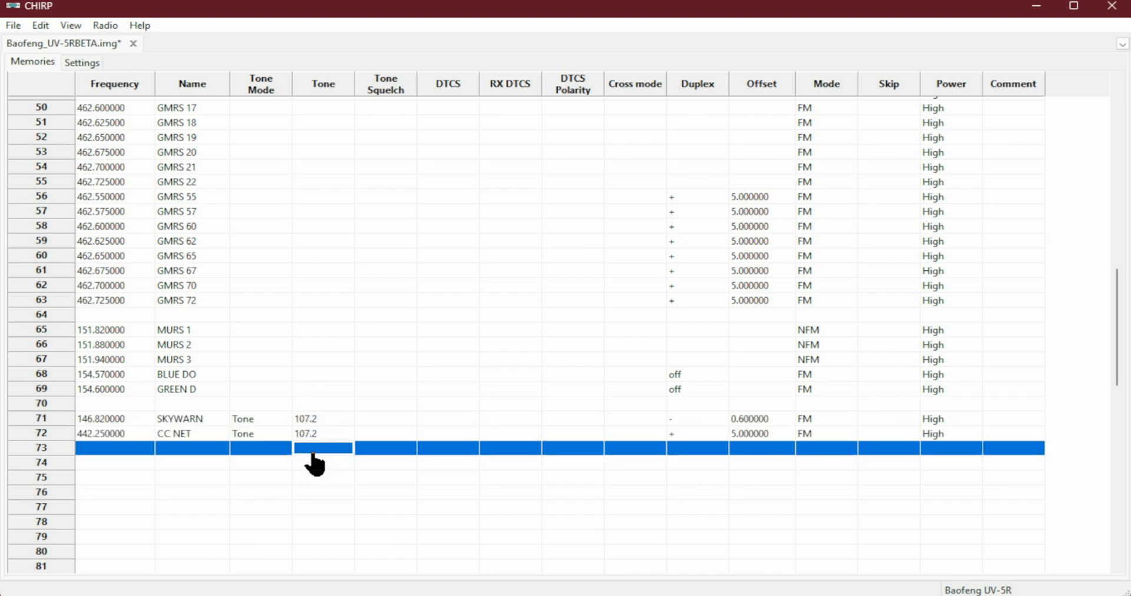
pyautogui.moveTo(666, 593)
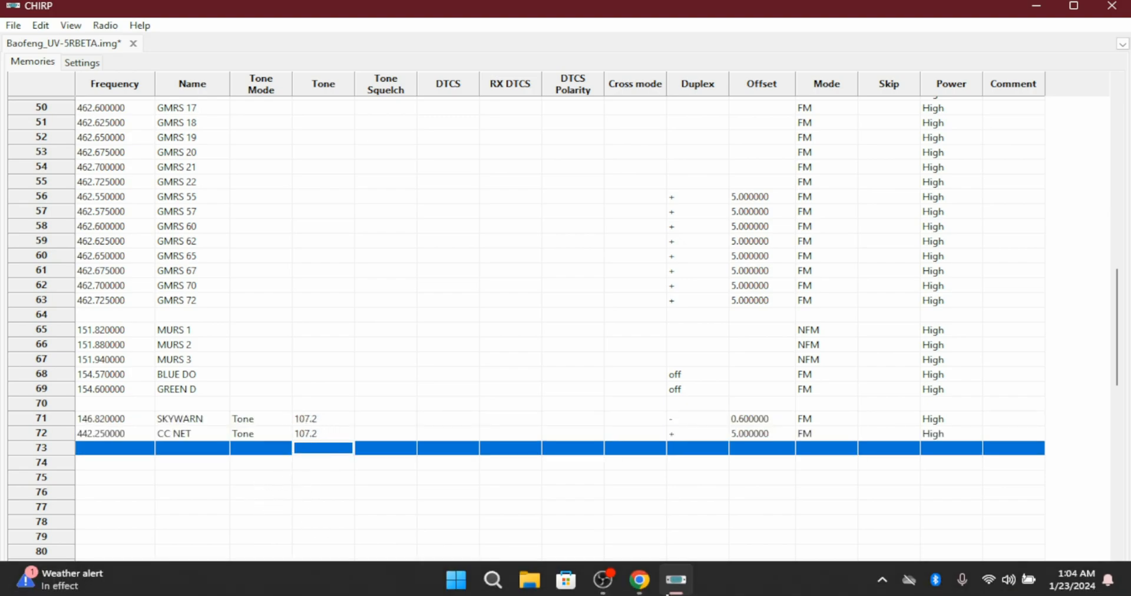
# Step: Check the STARC Weather repeater's frequency on RadioReference in Chrome and enter 147.100 as the row 73 Frequency in CHIRP
pyautogui.click(144, 465)
pyautogui.click(144, 449)
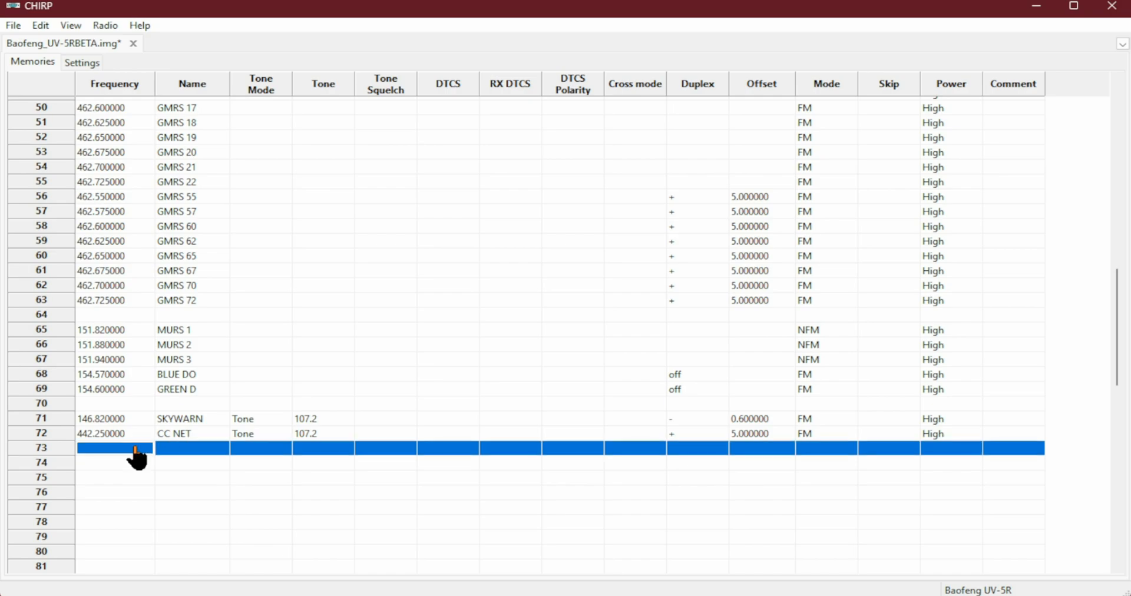
pyautogui.moveTo(707, 592)
pyautogui.click(639, 581)
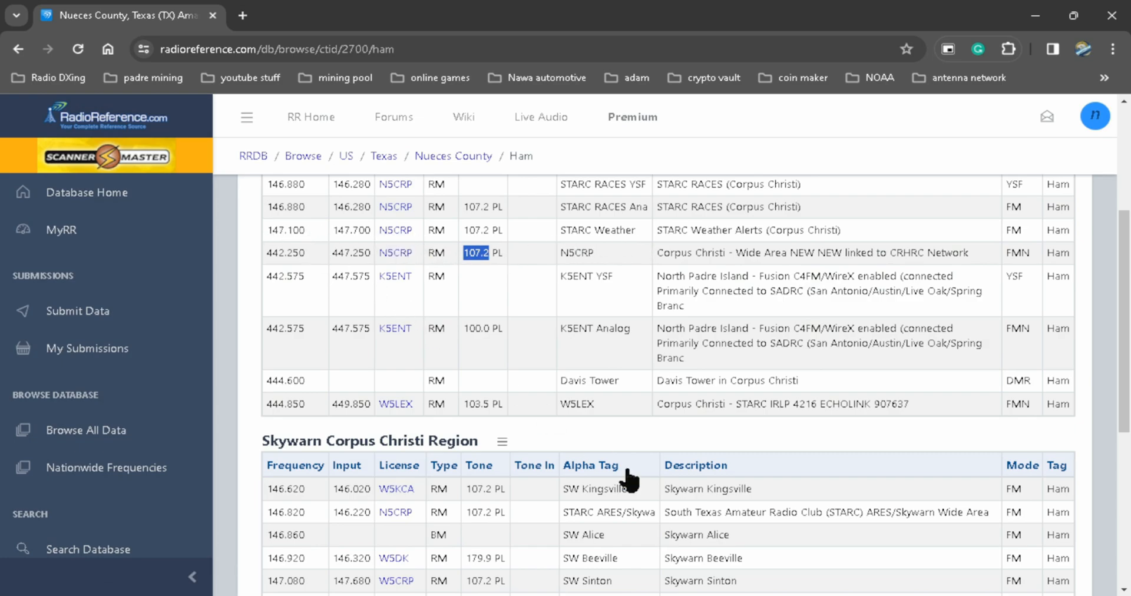
pyautogui.moveTo(672, 584)
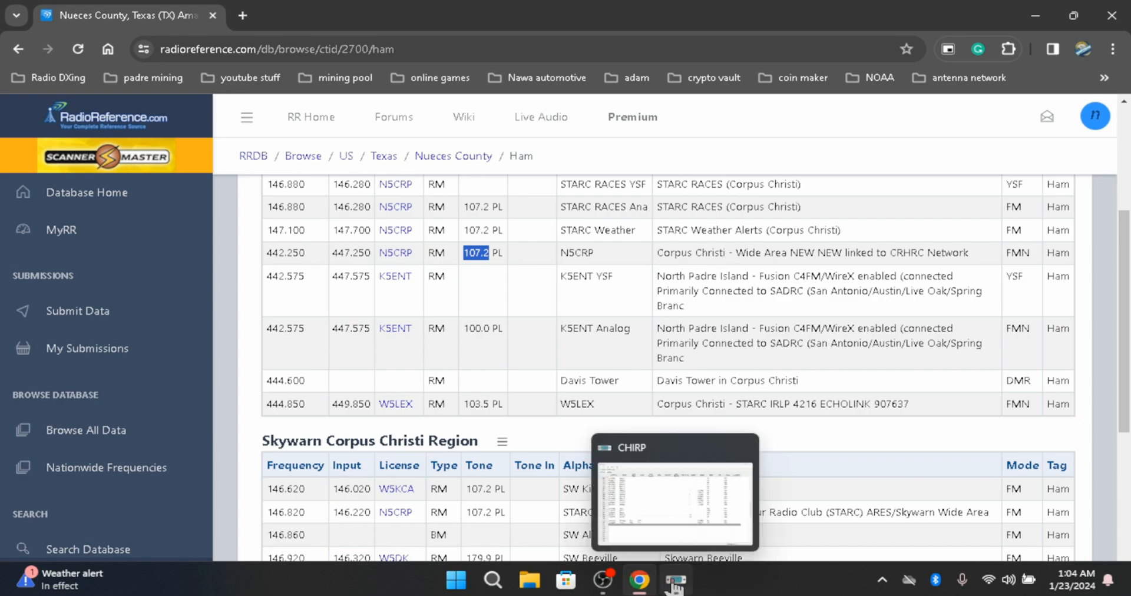
pyautogui.click(671, 584)
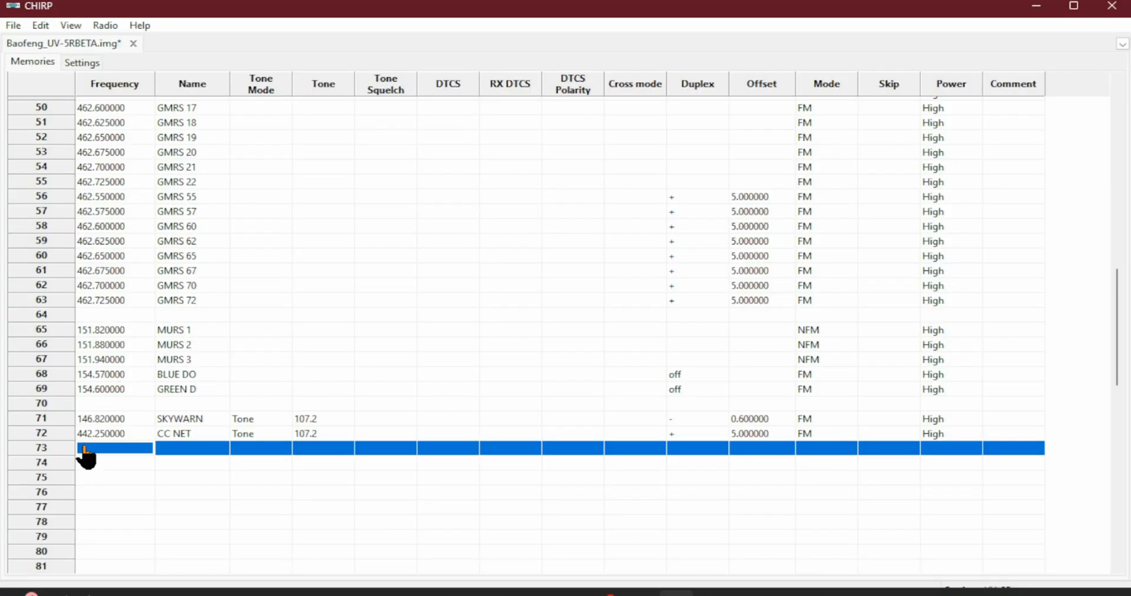
pyautogui.click(85, 449)
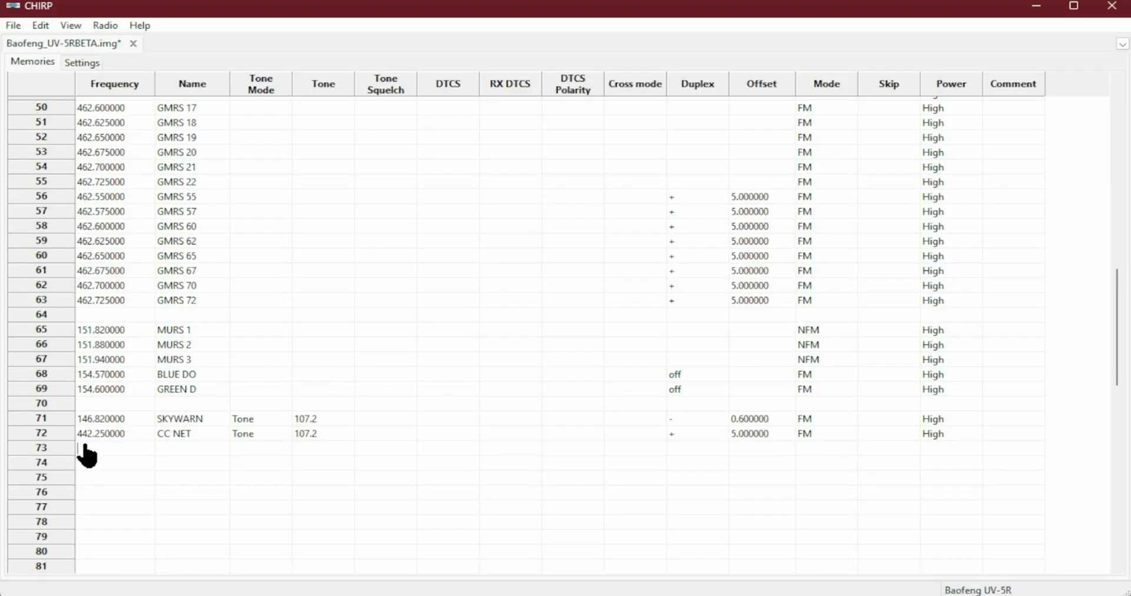
pyautogui.write('147.100')
pyautogui.press('Return')
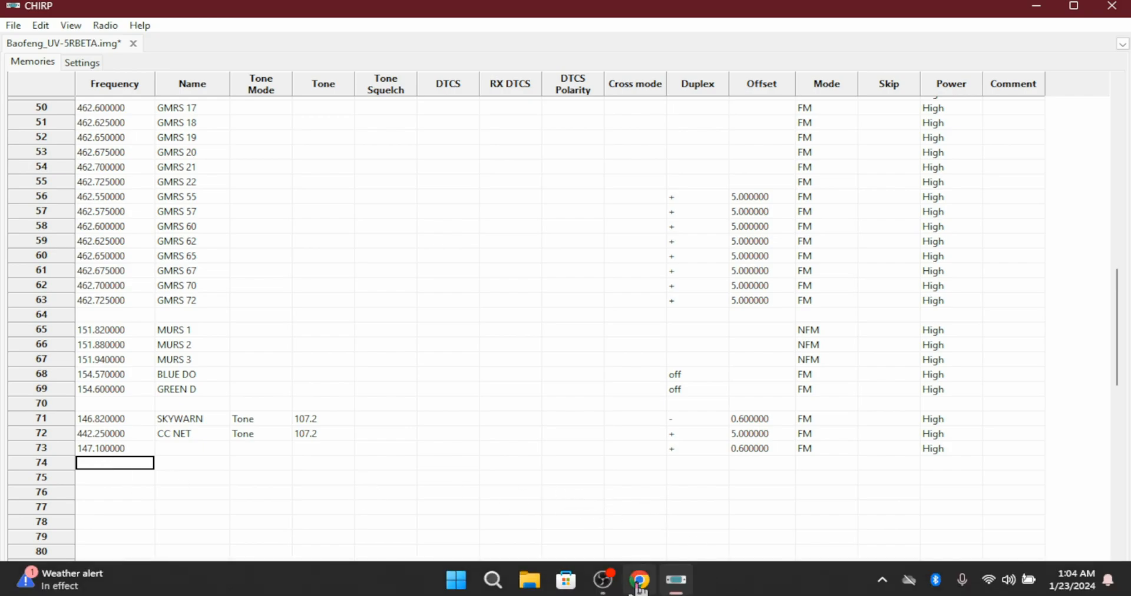
# Step: Check the 147.100 repeater's description on RadioReference in Chrome and name the row 73 channel STARC WTH in CHIRP
pyautogui.click(638, 580)
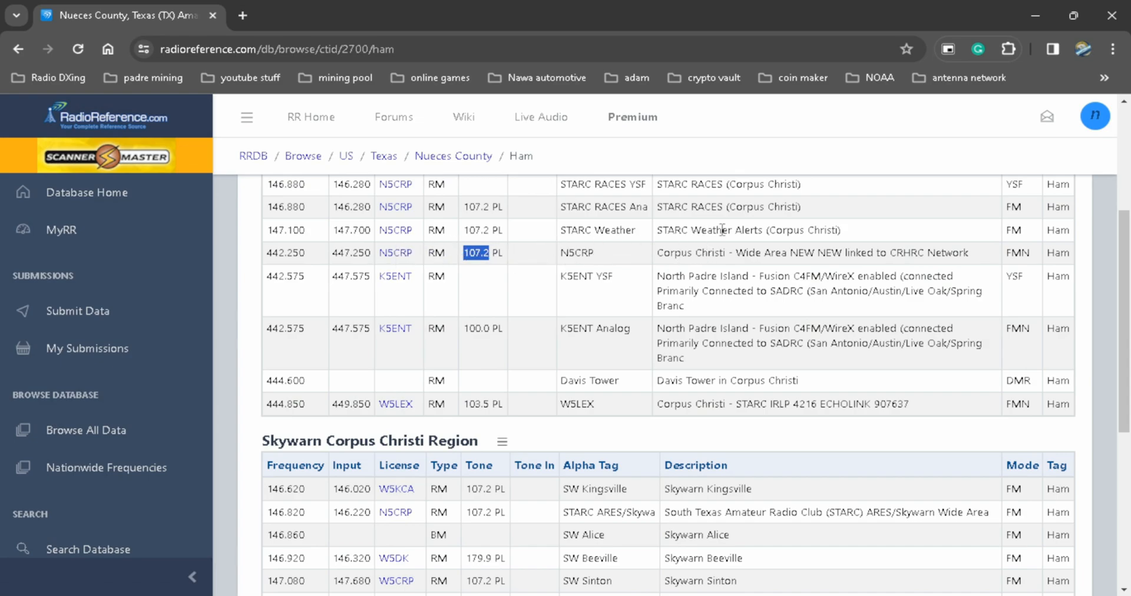
pyautogui.click(676, 586)
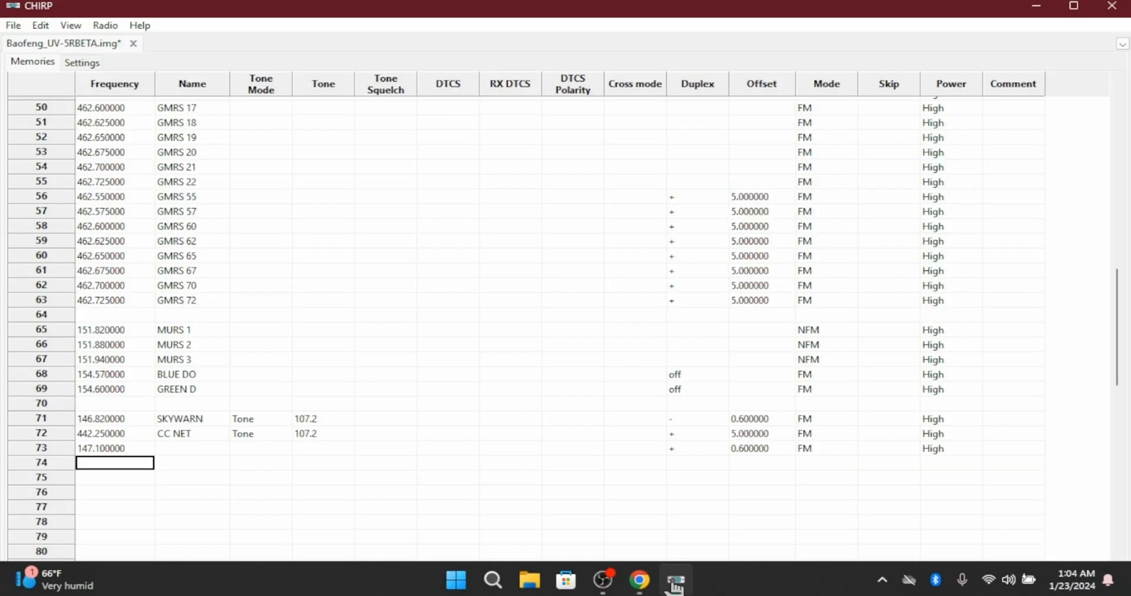
pyautogui.doubleClick(204, 449)
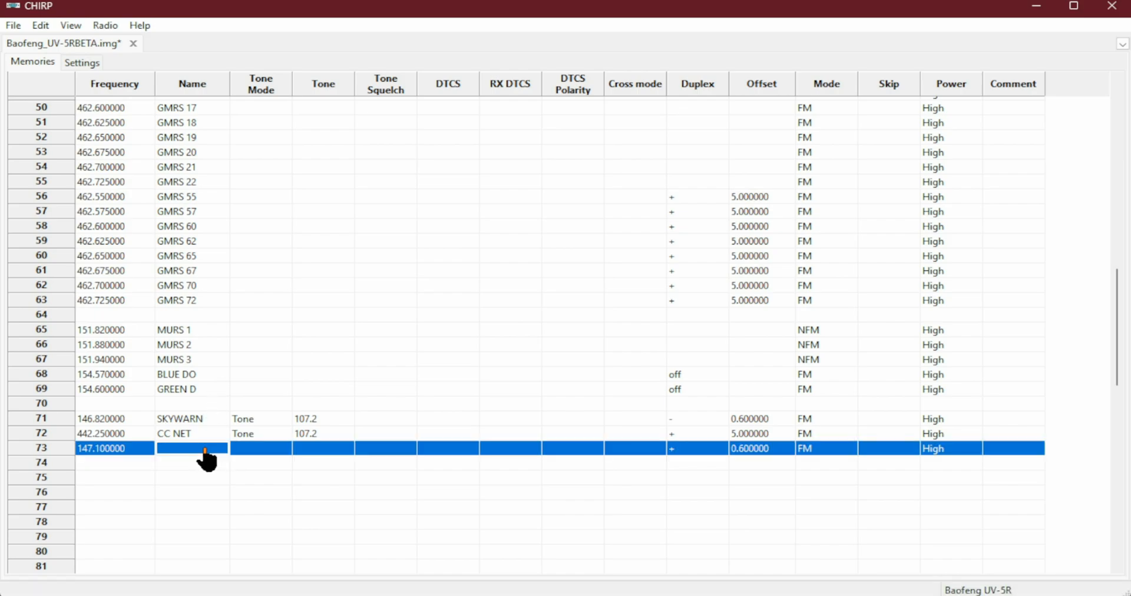
pyautogui.write('STARC WTH')
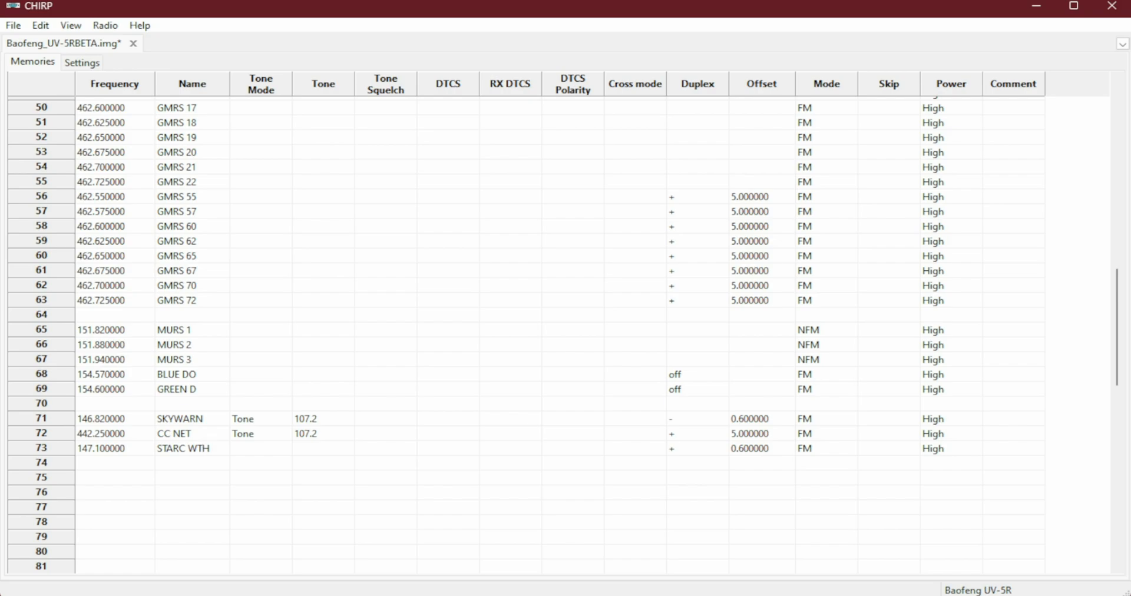
pyautogui.click(231, 479)
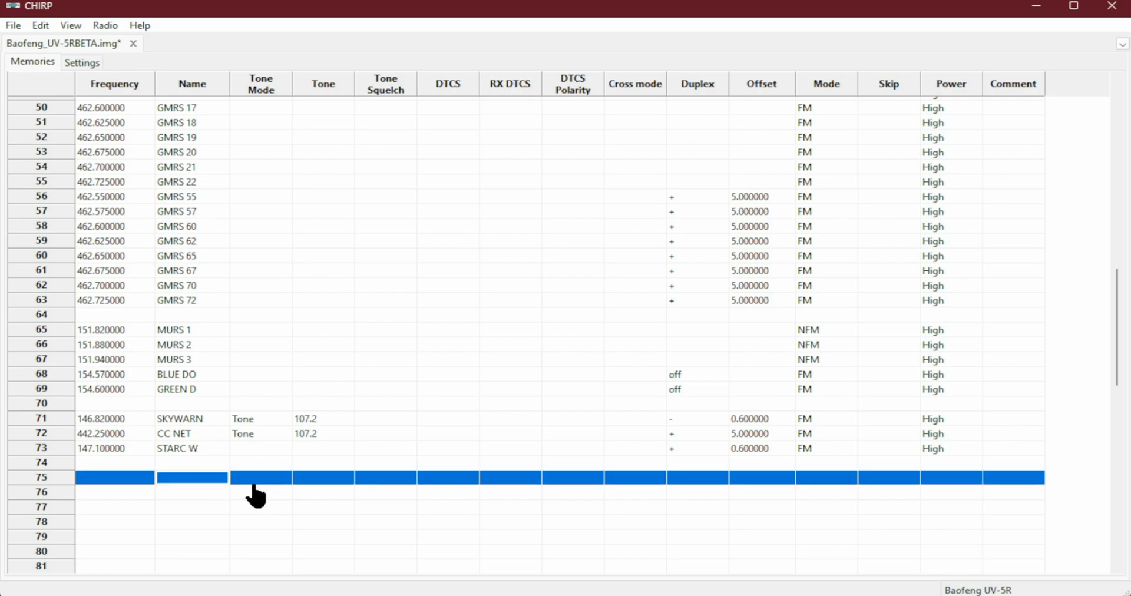
pyautogui.click(207, 450)
pyautogui.click(208, 450)
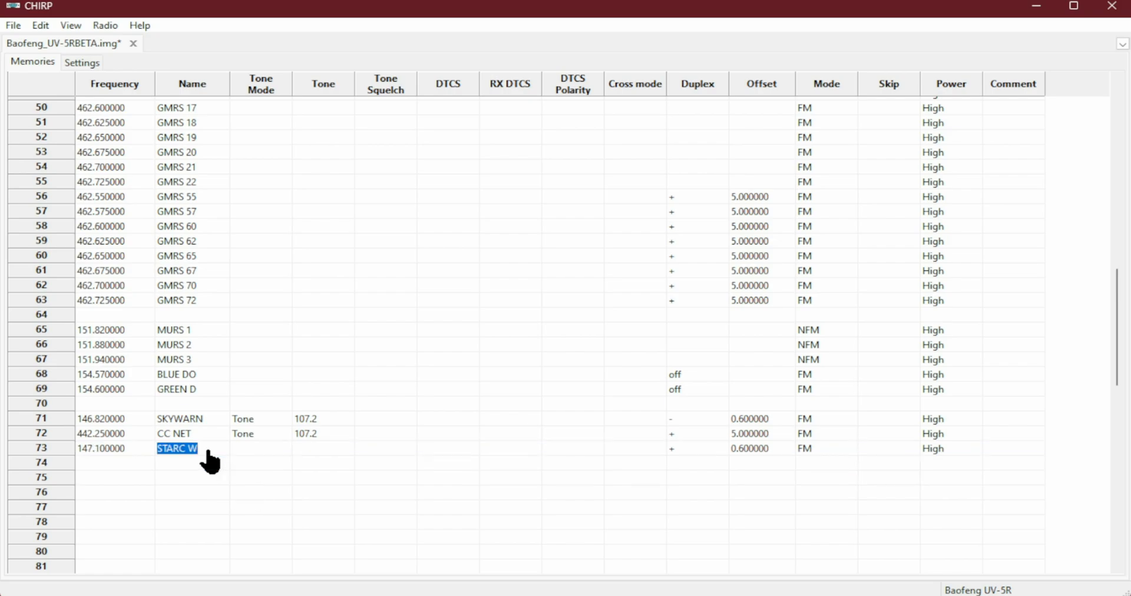
pyautogui.click(207, 450)
# Step: Set the Tone Mode of the 147.100 channel in row 73 to Tone
pyautogui.click(256, 453)
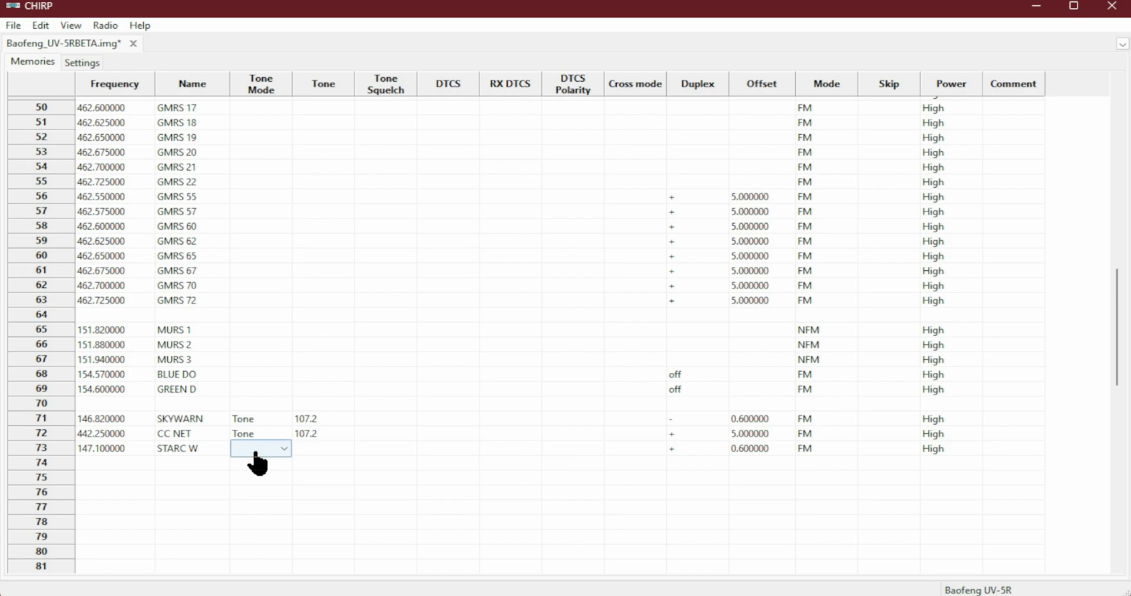
pyautogui.click(283, 451)
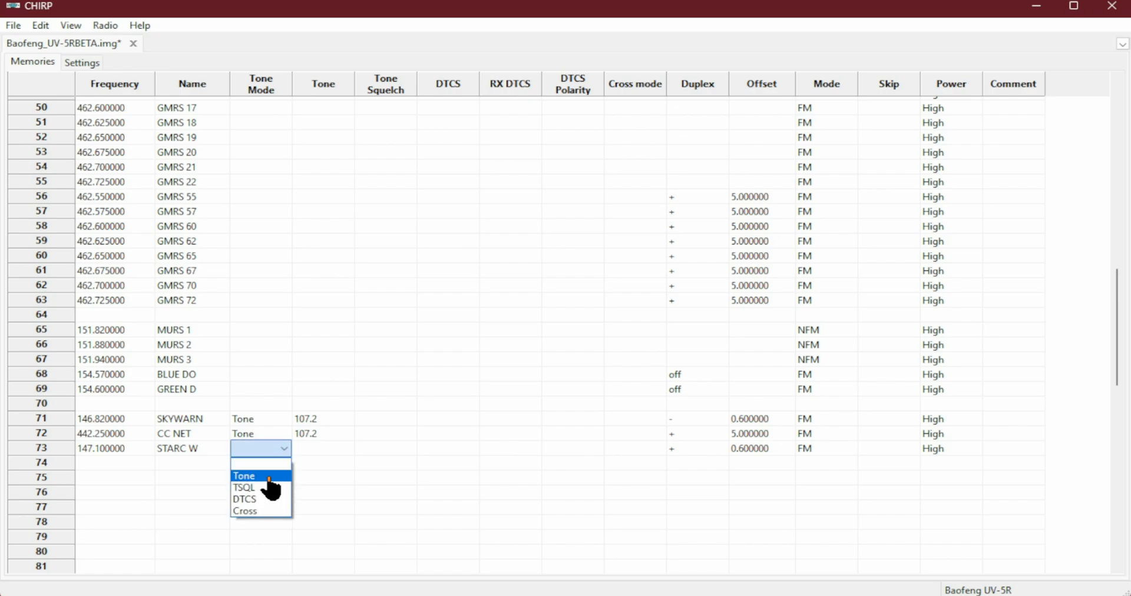
pyautogui.click(272, 476)
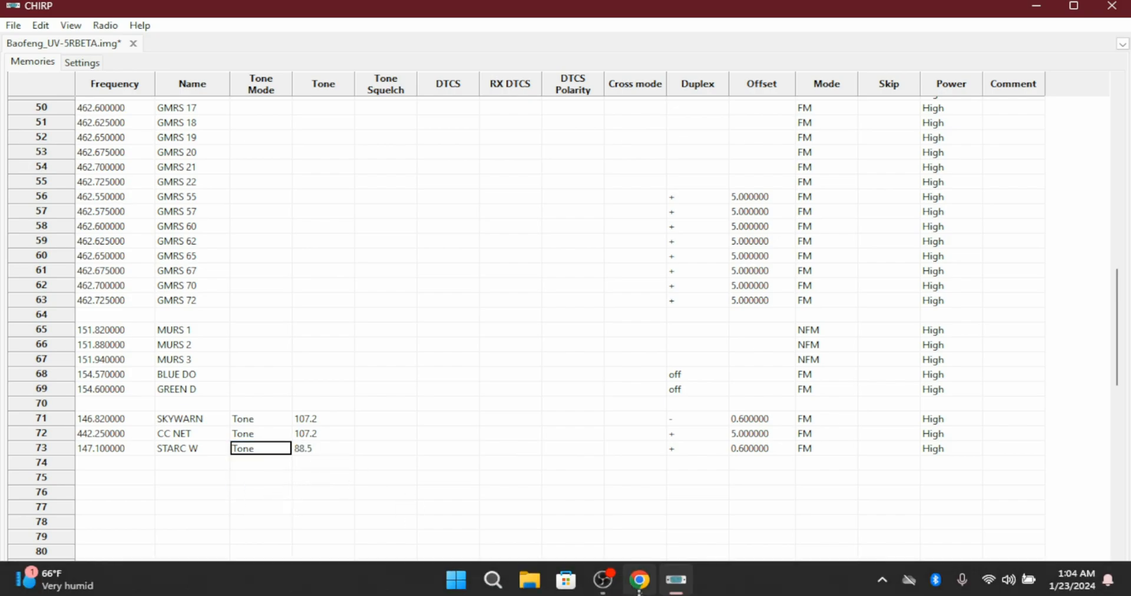
# Step: Check the 147.100 repeater's PL tone on RadioReference in Chrome and set the row 73 Tone to 107.2 in CHIRP
pyautogui.click(639, 591)
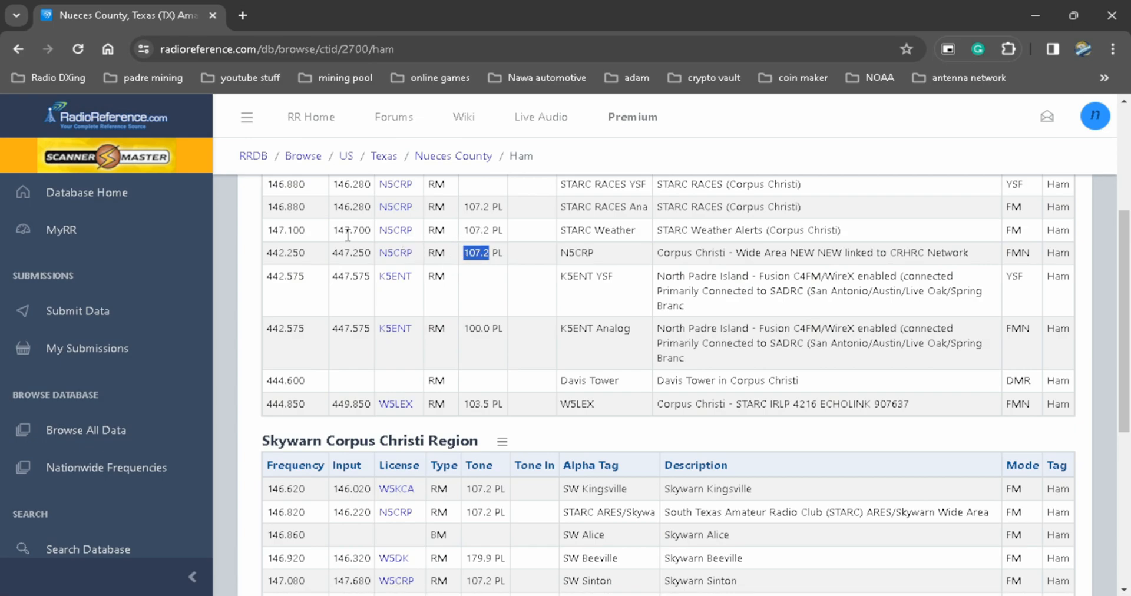
pyautogui.moveTo(602, 595)
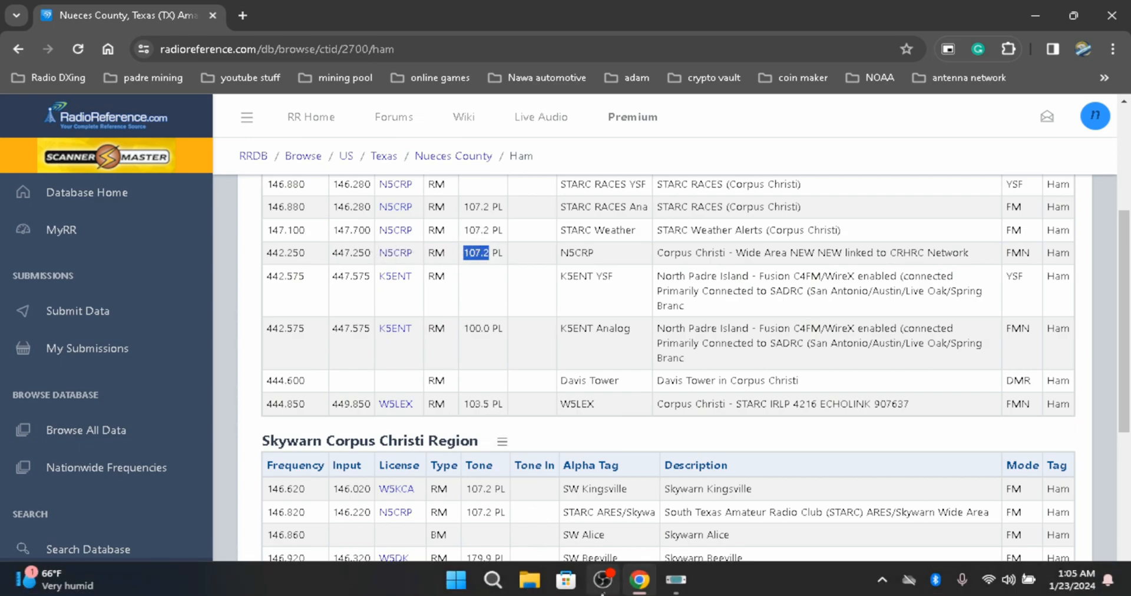
pyautogui.click(677, 582)
pyautogui.click(347, 450)
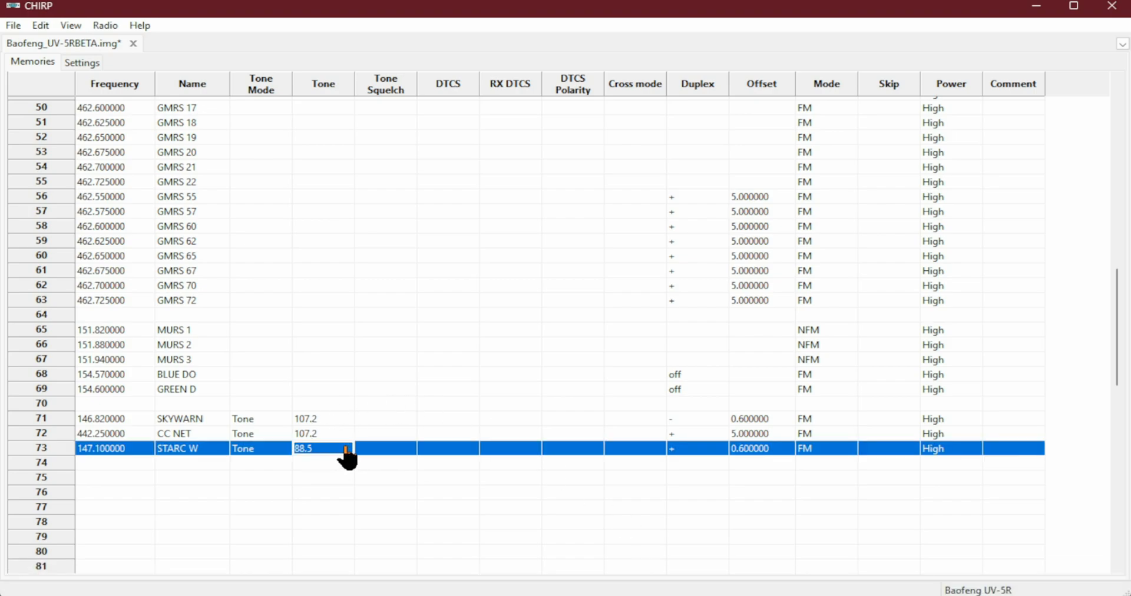
pyautogui.click(347, 450)
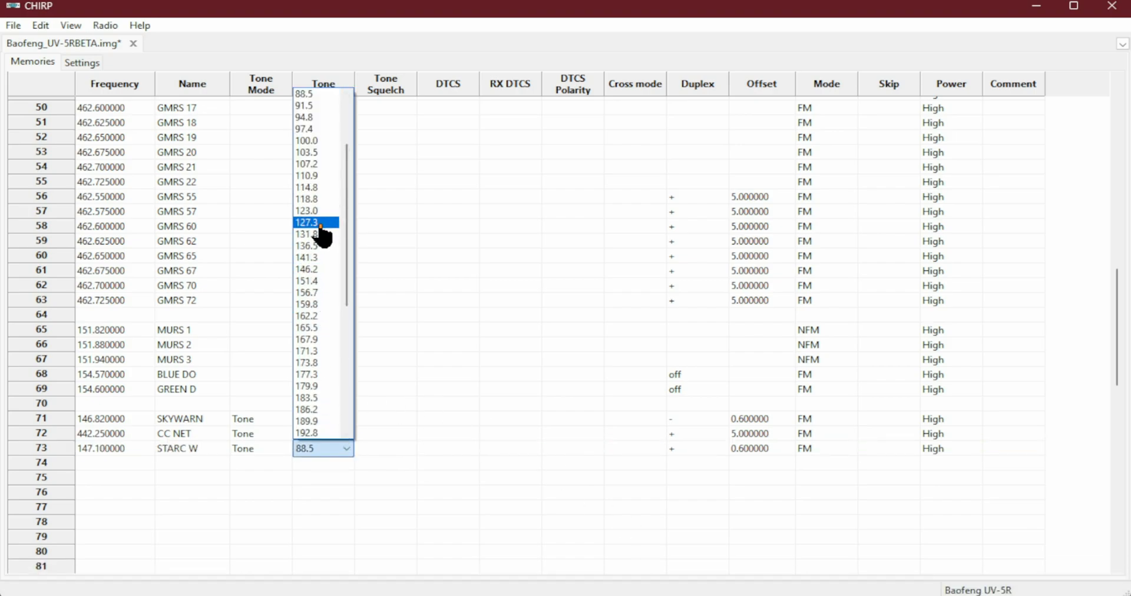
pyautogui.click(328, 166)
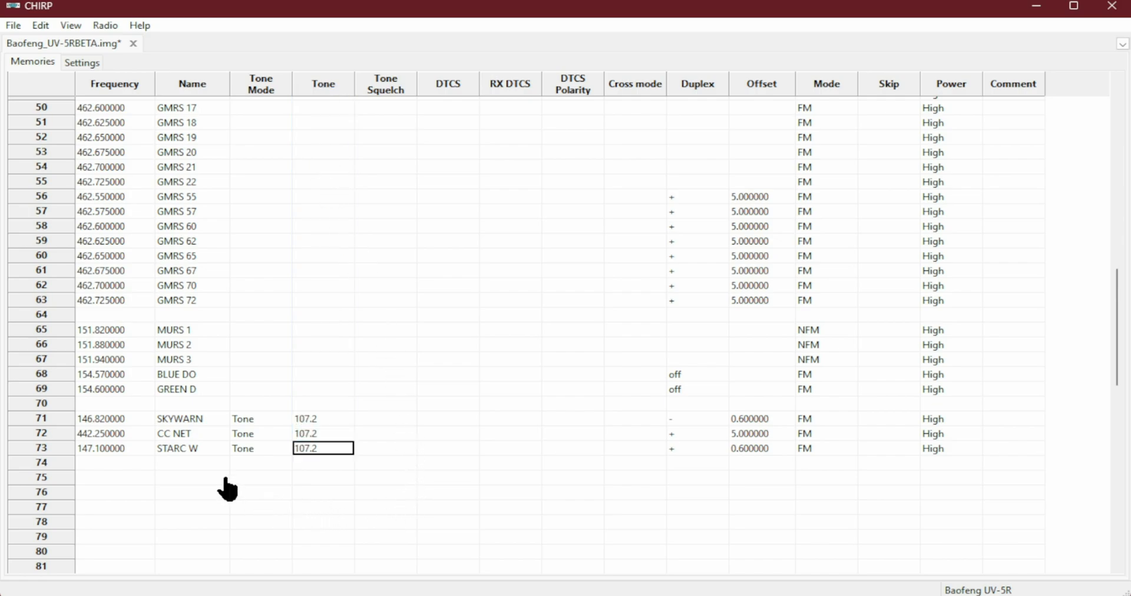
# Step: Review the programmed memory list from the weather channels through FRS, GMRS and MURS to the local repeaters
pyautogui.click(135, 465)
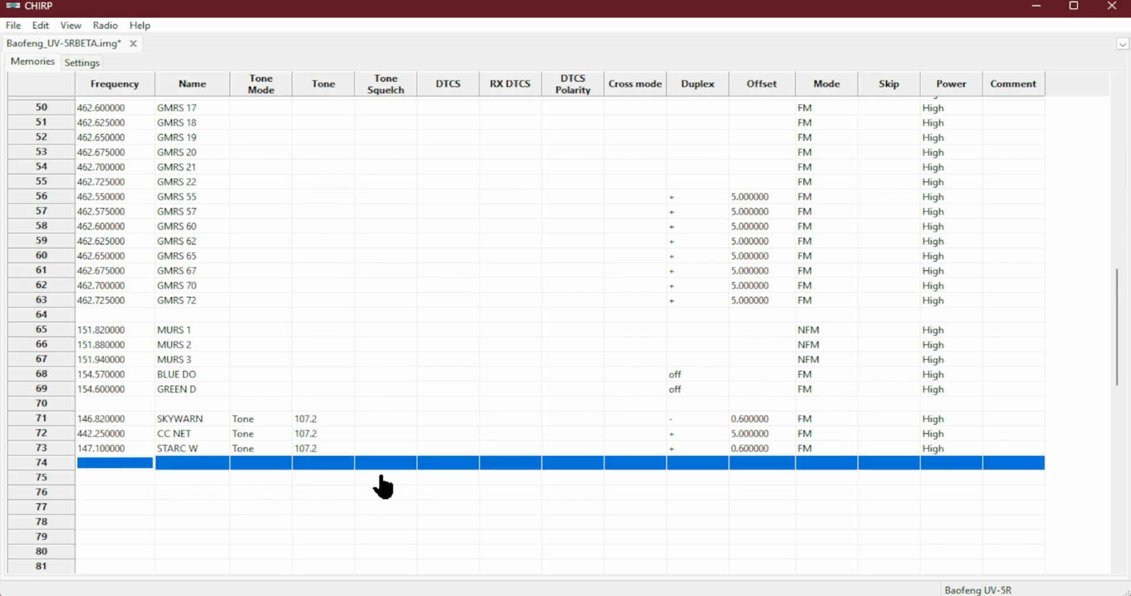
pyautogui.scroll(17, 383, 486)
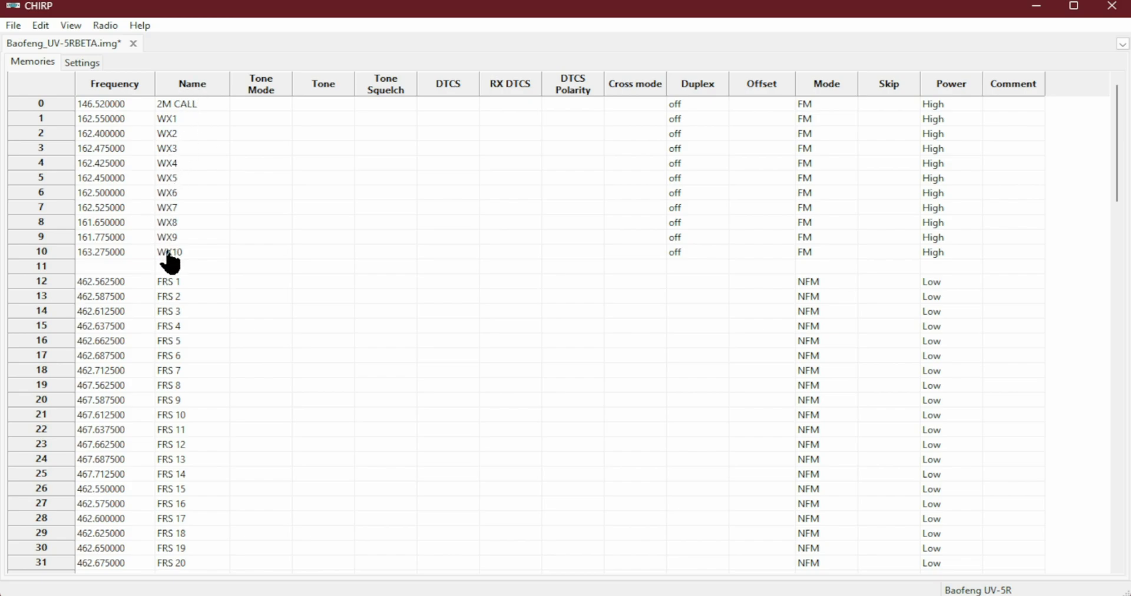
pyautogui.scroll(-1, 253, 245)
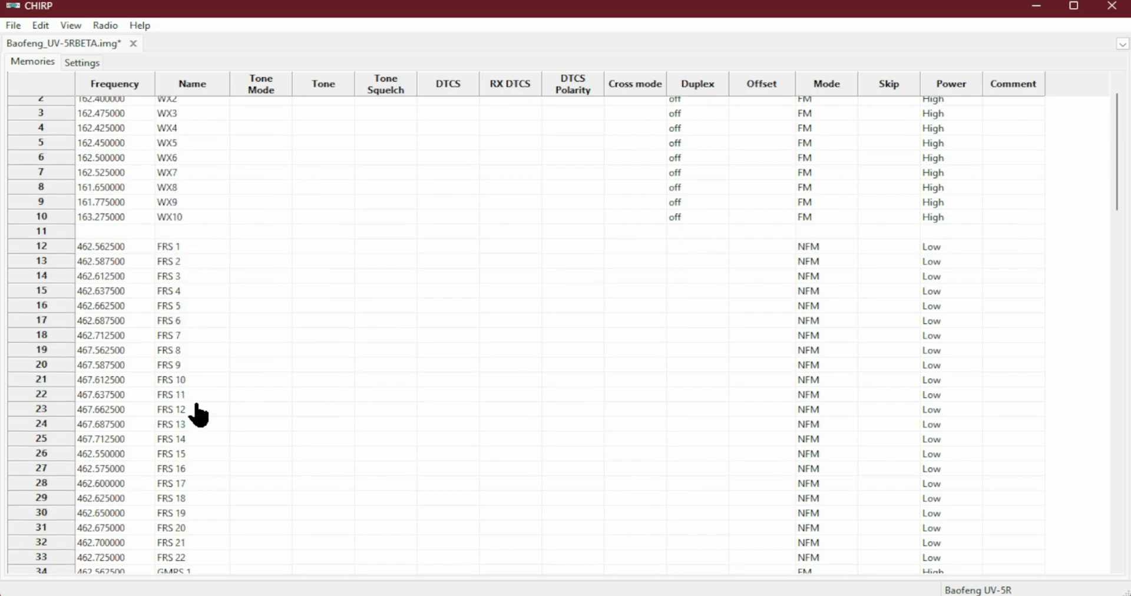
pyautogui.scroll(-1, 198, 413)
pyautogui.scroll(-1, 198, 413)
pyautogui.scroll(3, 198, 414)
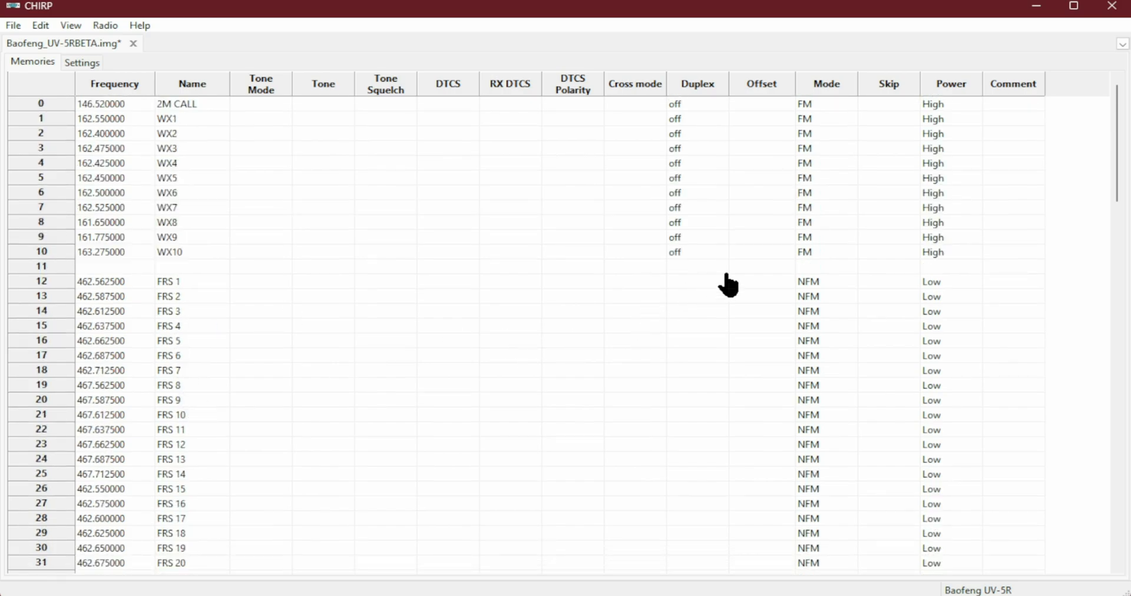
pyautogui.scroll(-4, 731, 330)
pyautogui.scroll(2, 733, 331)
pyautogui.scroll(-8, 734, 331)
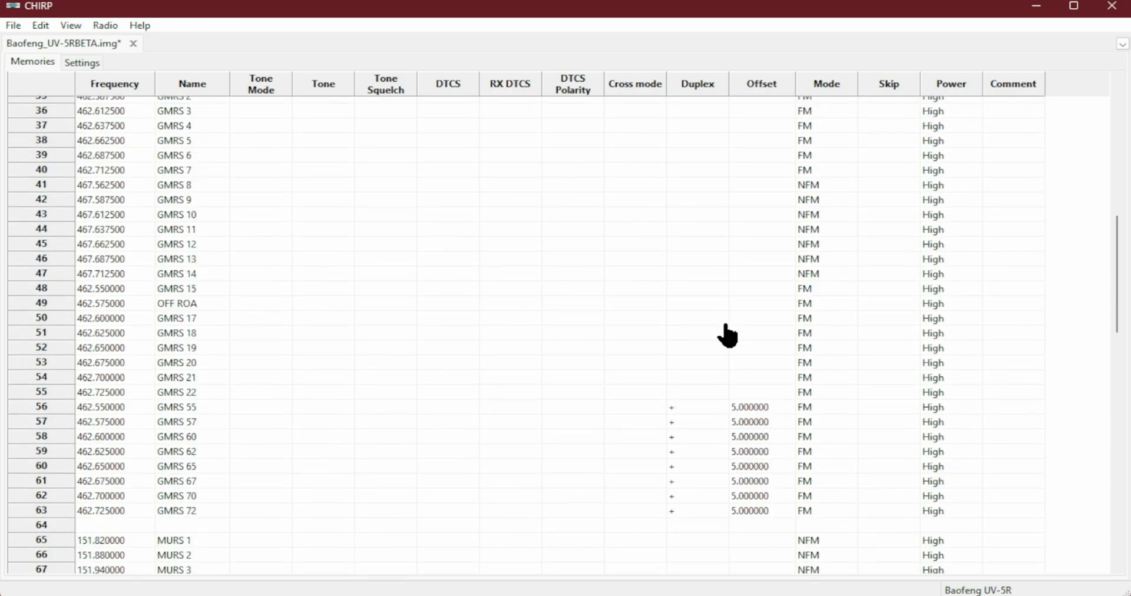
pyautogui.scroll(-2, 393, 420)
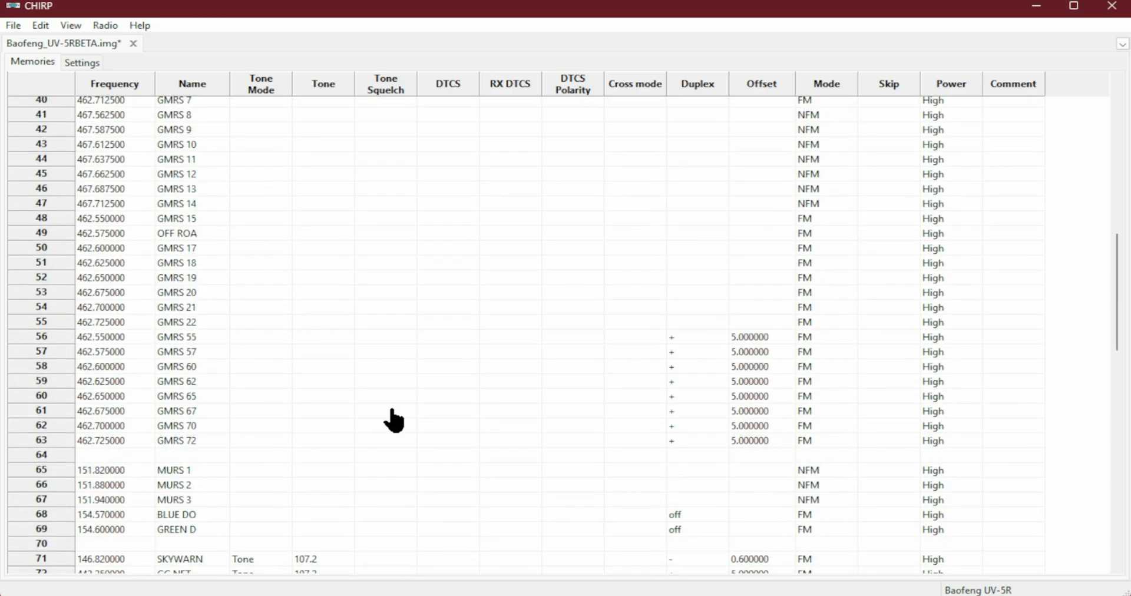
pyautogui.scroll(-2, 446, 443)
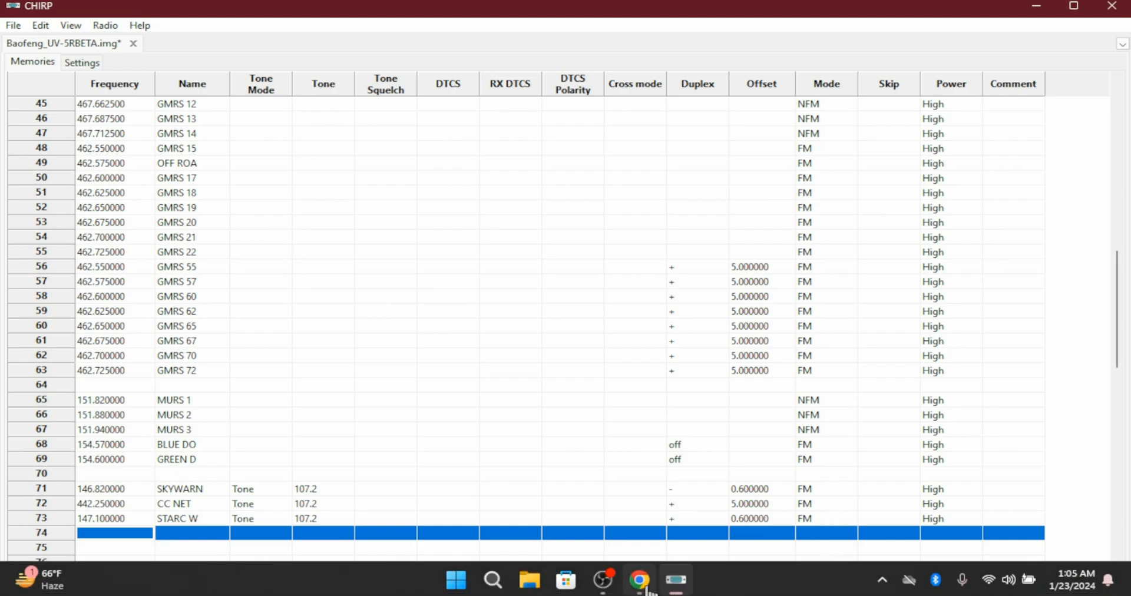
# Step: Check the 442.250 repeater's mode on RadioReference in Chrome and set the CC NET channel's Mode in row 72 to NFM in CHIRP
pyautogui.click(648, 589)
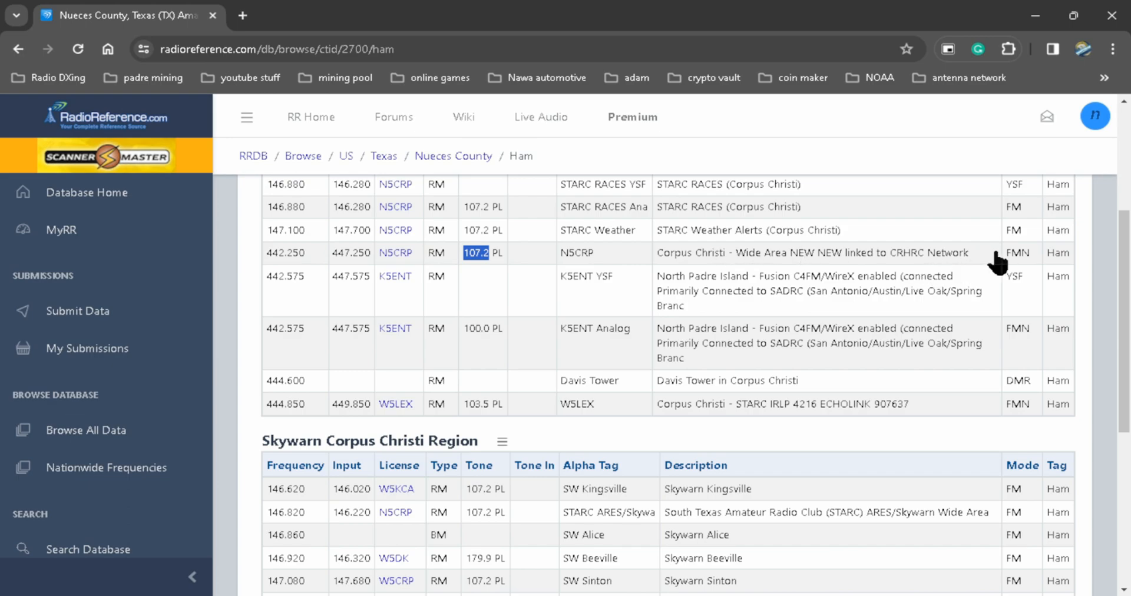
pyautogui.moveTo(866, 593)
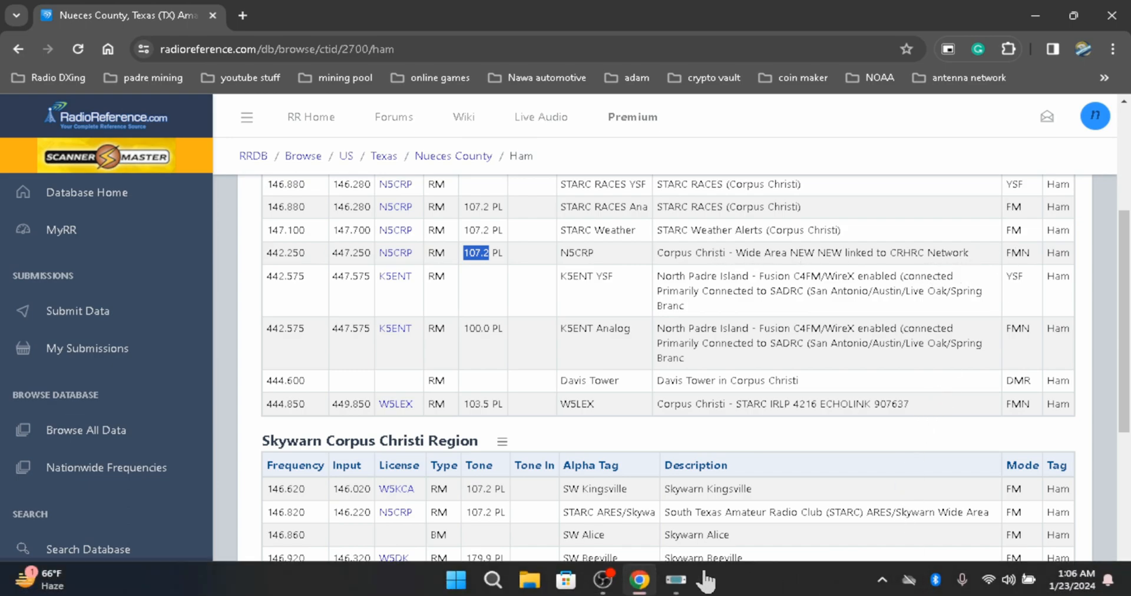
pyautogui.click(676, 579)
pyautogui.click(180, 522)
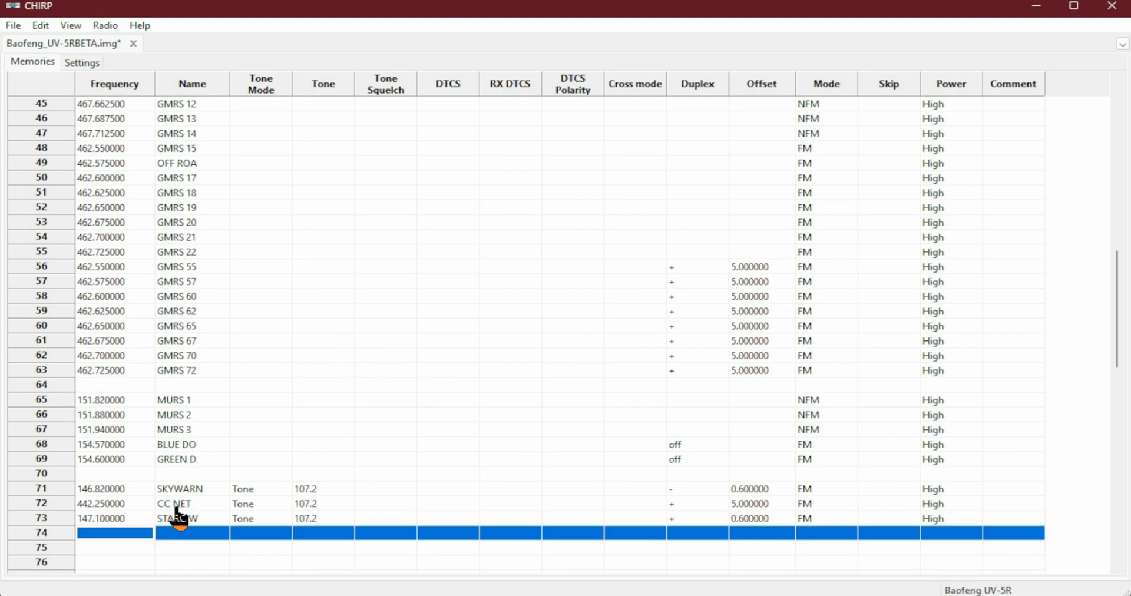
pyautogui.click(174, 506)
pyautogui.click(842, 500)
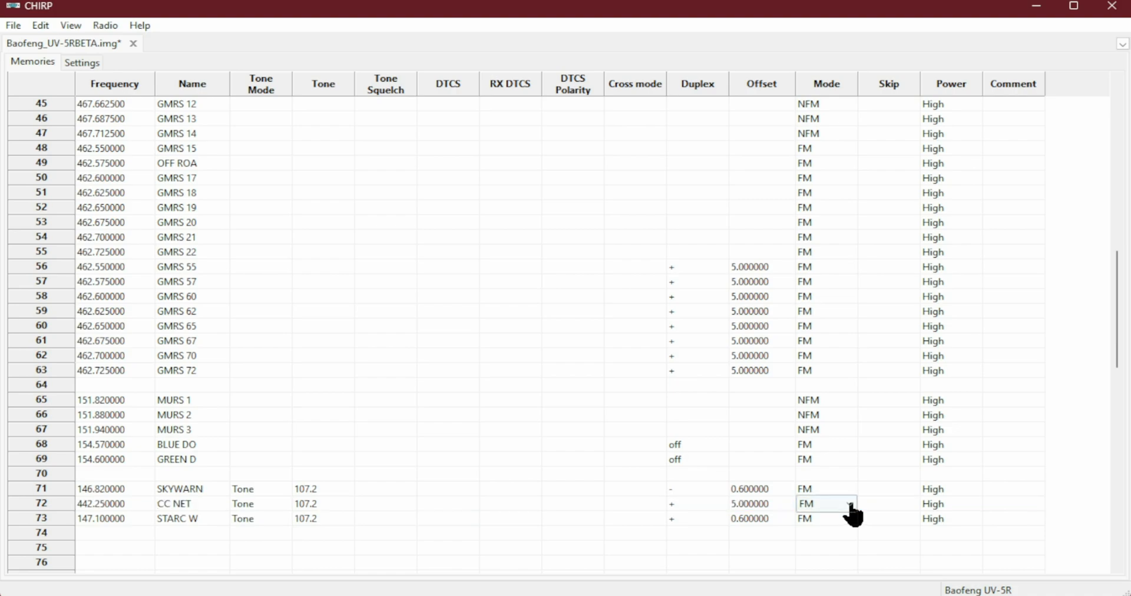
pyautogui.click(850, 505)
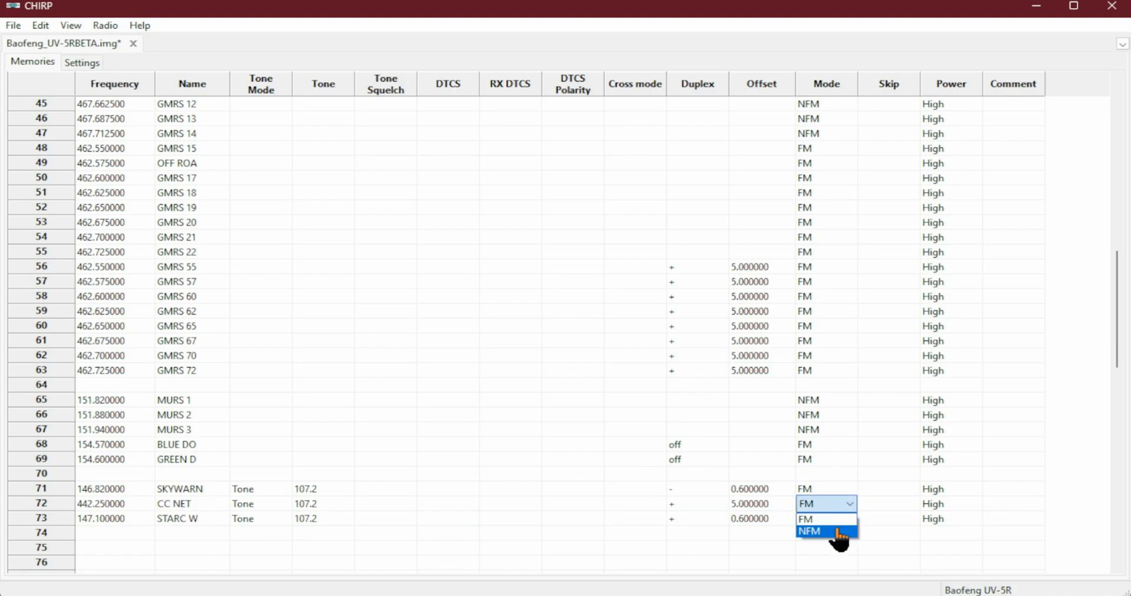
pyautogui.click(839, 532)
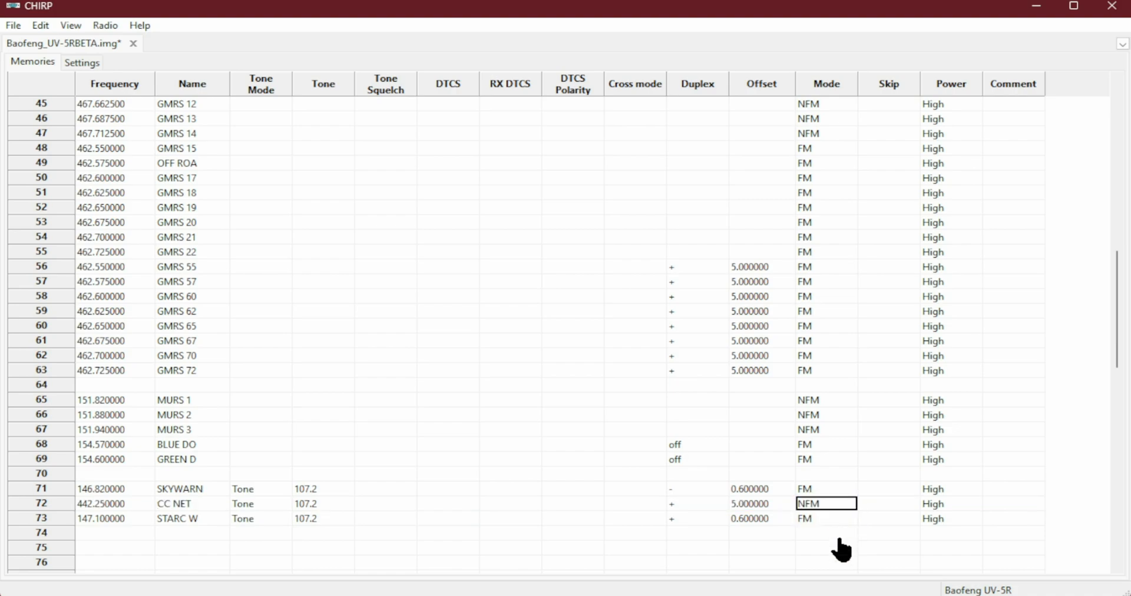
# Step: Save the edited Baofeng_UV-5RBETA.img memory image in CHIRP
pyautogui.moveTo(671, 583)
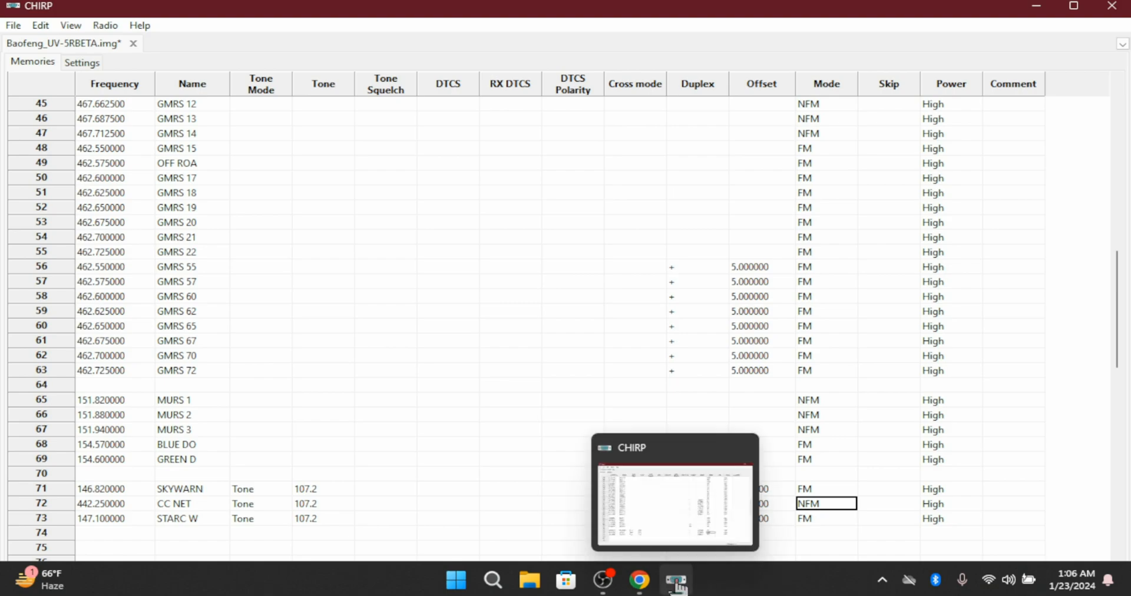
pyautogui.click(677, 582)
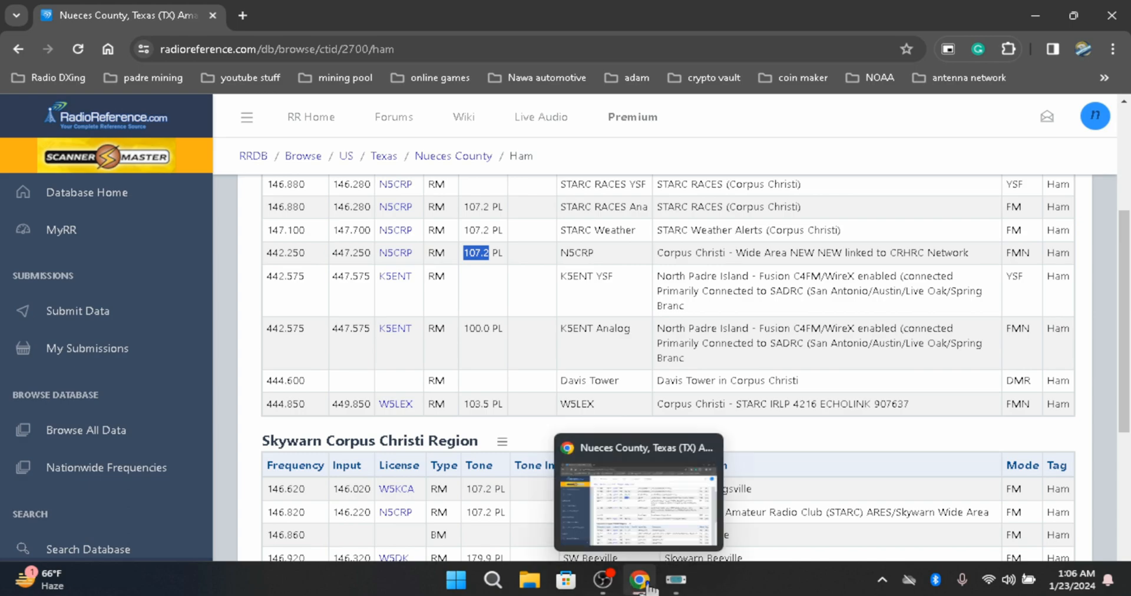
pyautogui.click(675, 582)
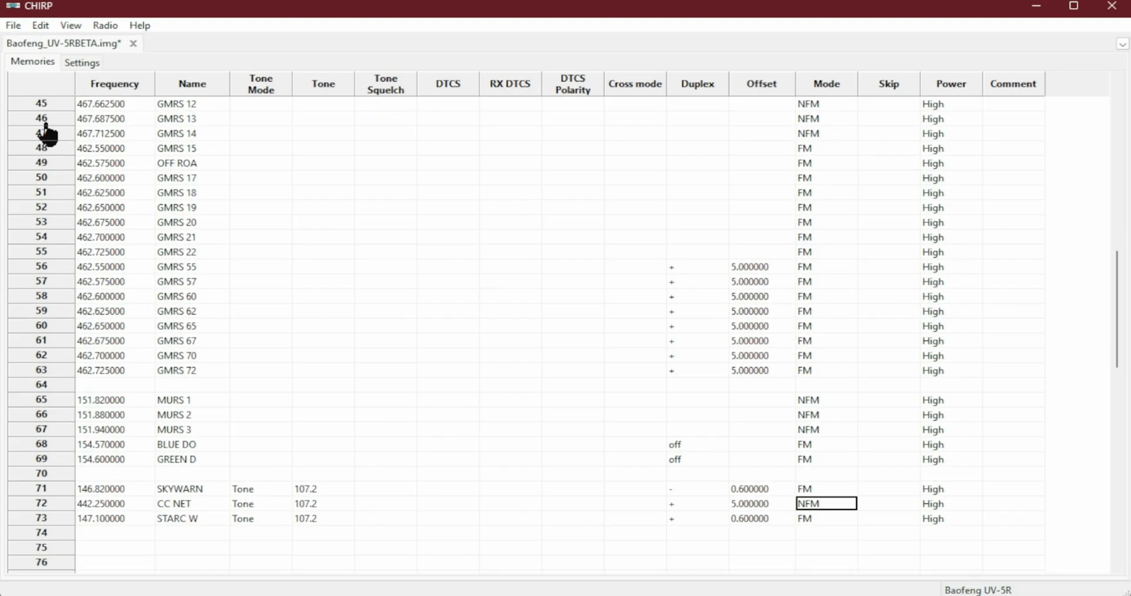
pyautogui.click(14, 25)
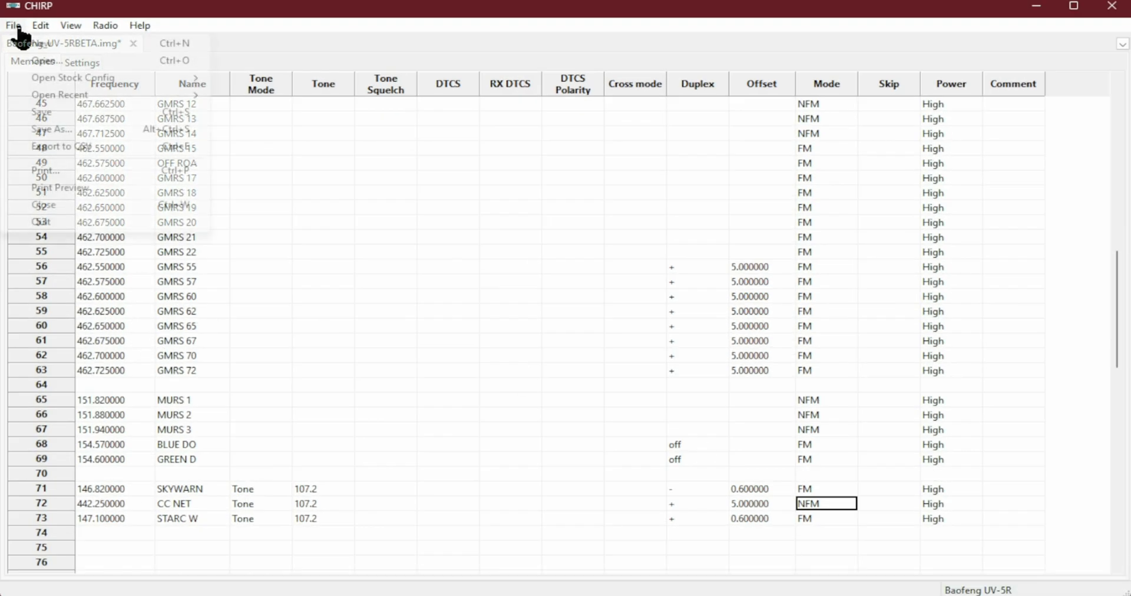
pyautogui.click(49, 116)
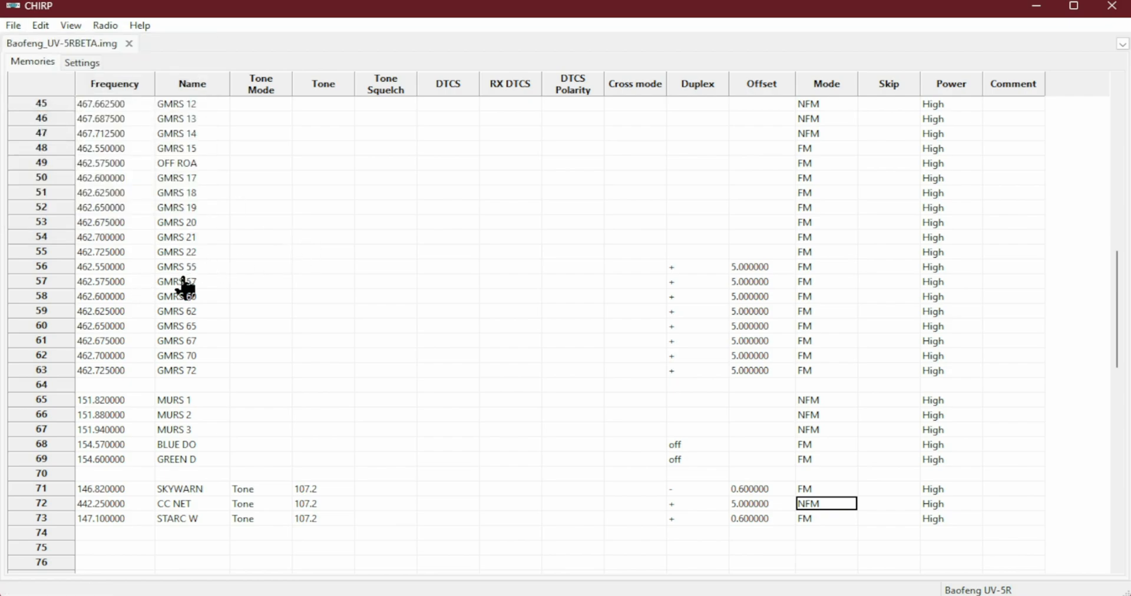
# Step: Set the Timeout Timer in the radio's basic settings to 15 sec
pyautogui.click(82, 62)
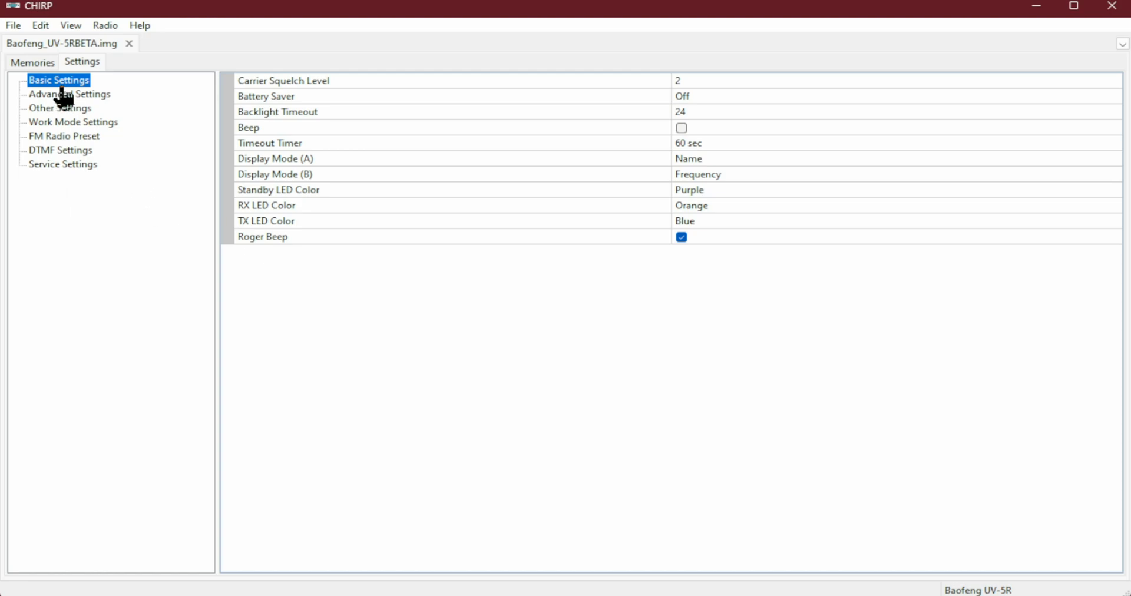
pyautogui.click(280, 146)
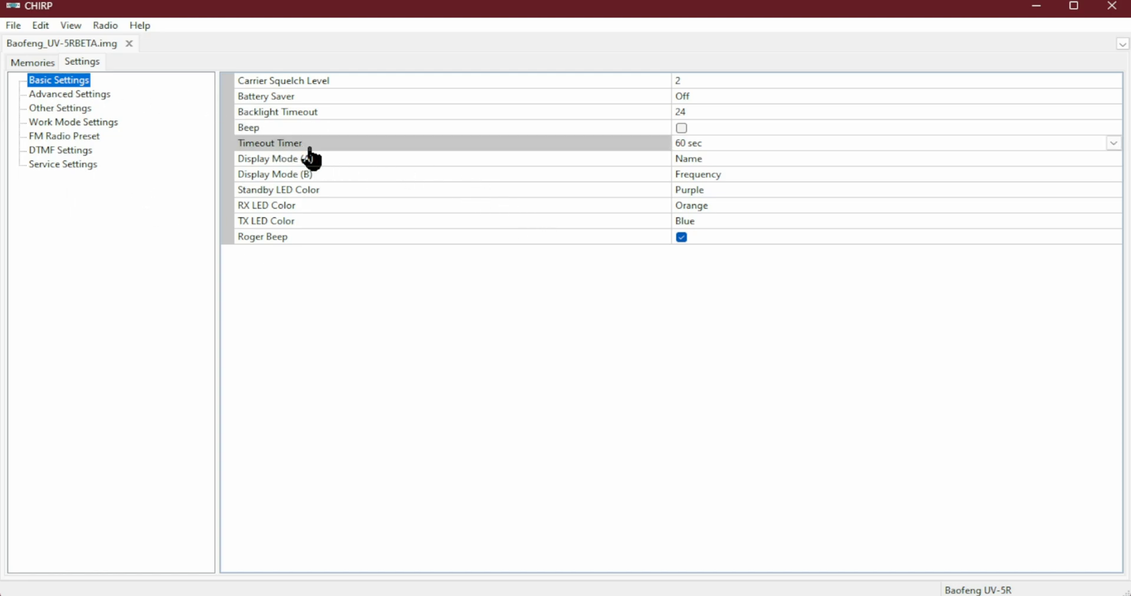
pyautogui.click(694, 148)
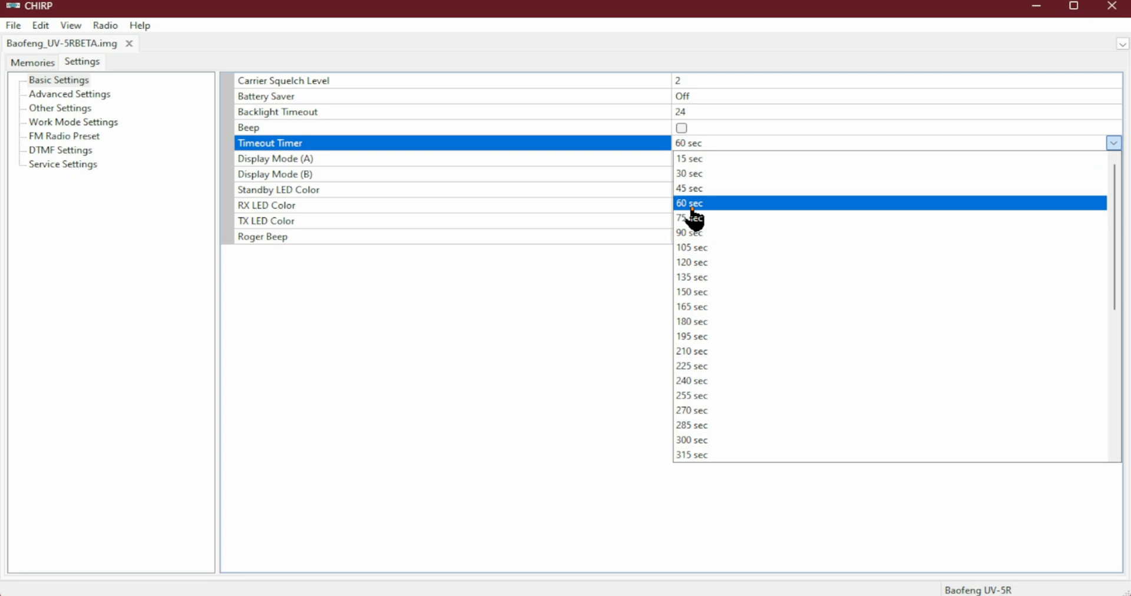
pyautogui.click(714, 159)
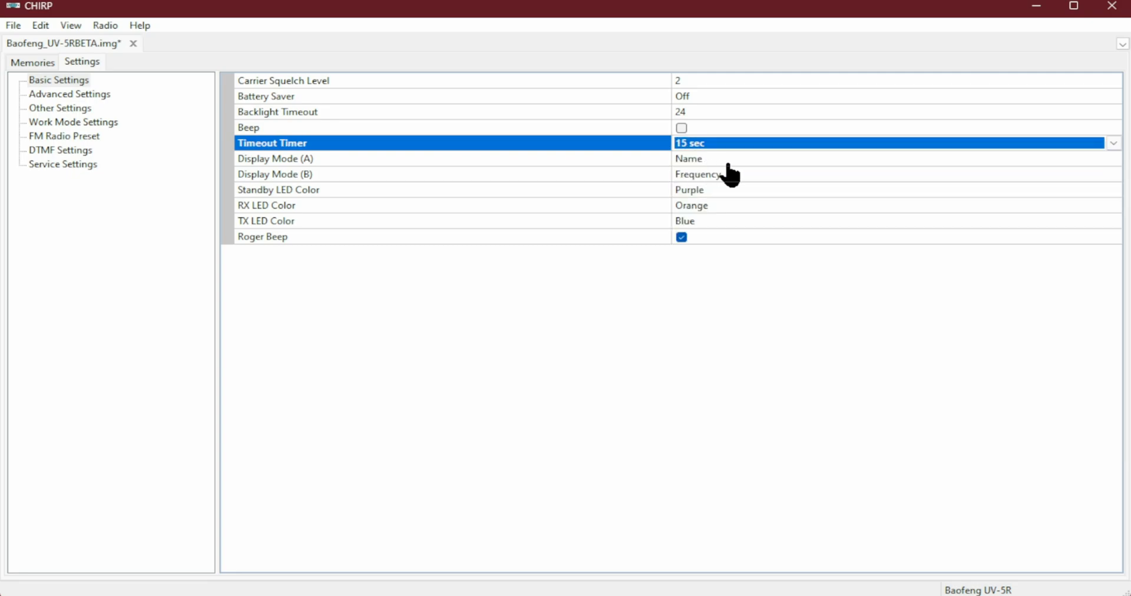
# Step: Check Display Mode (A) and (B) against the channel names in the memory list and turn off Roger Beep
pyautogui.click(317, 164)
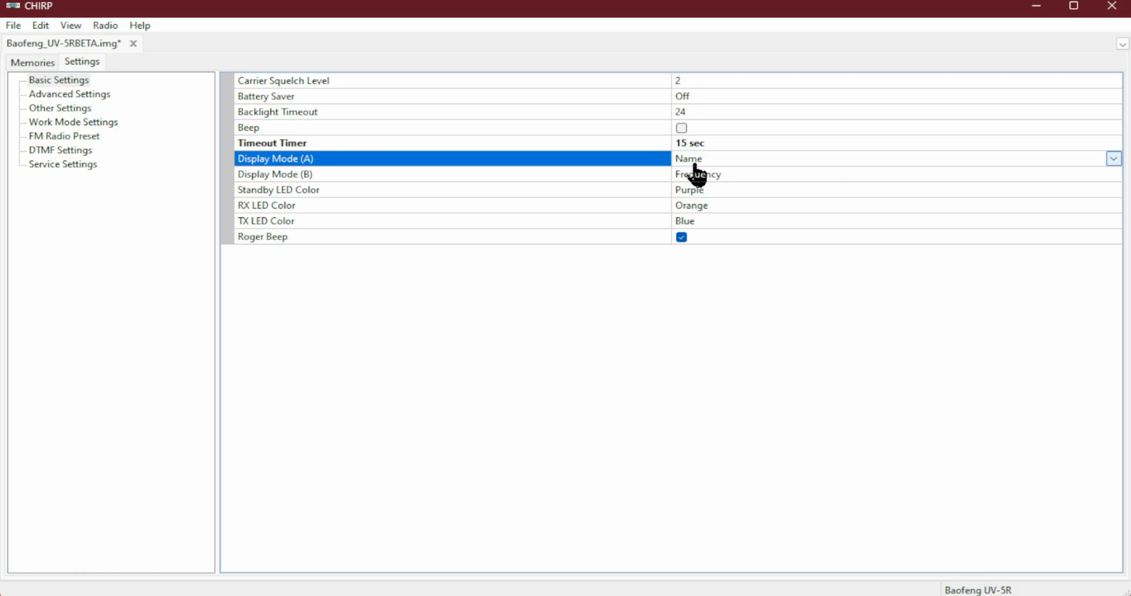
pyautogui.click(37, 62)
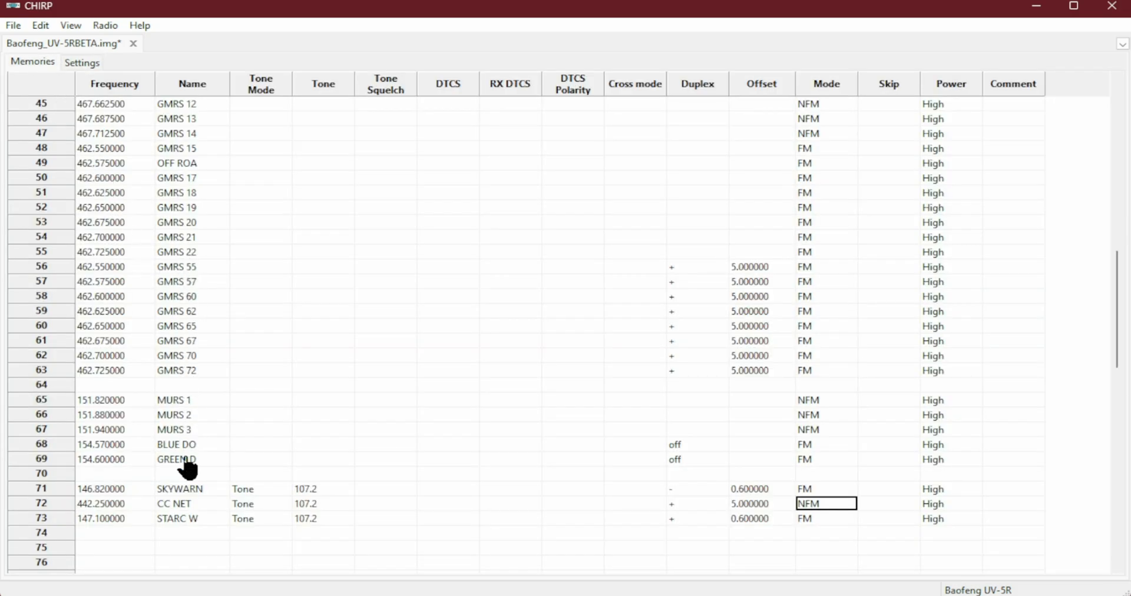
pyautogui.click(81, 63)
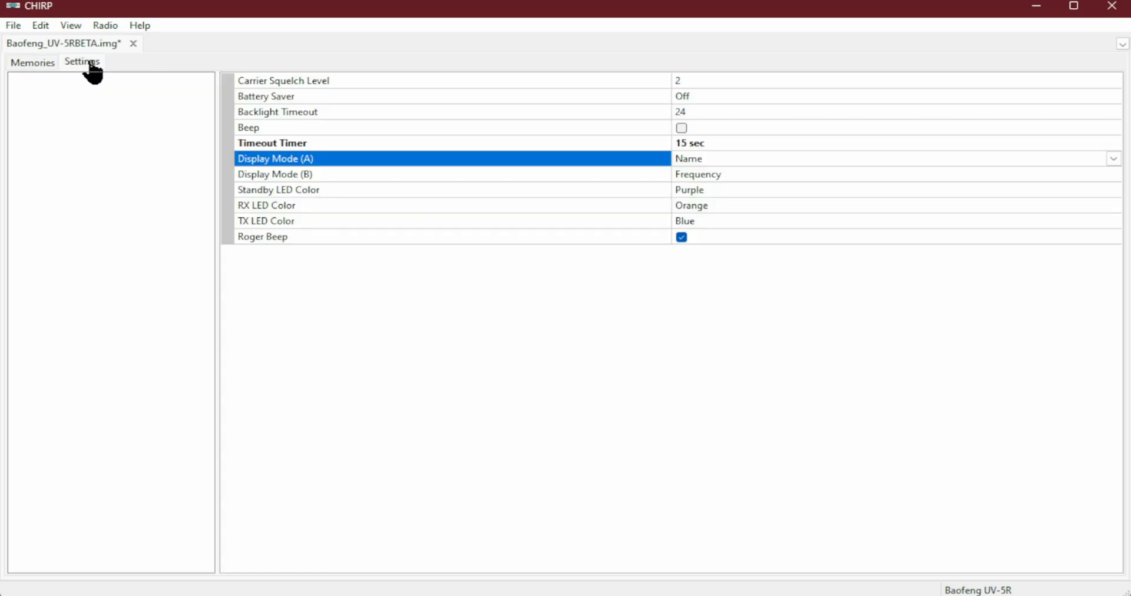
pyautogui.click(315, 175)
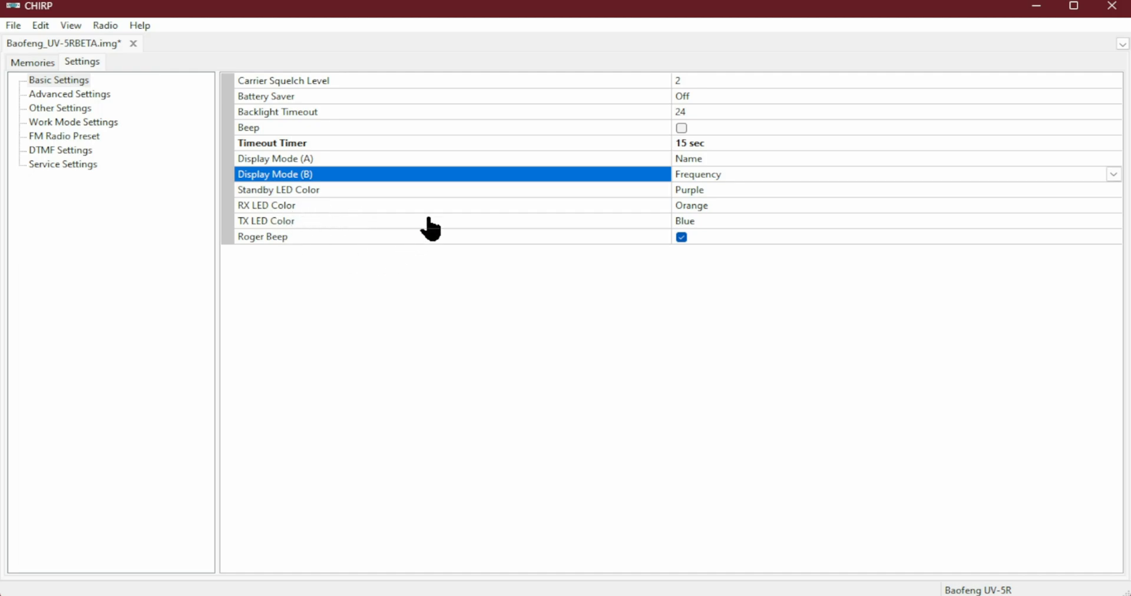
pyautogui.click(682, 238)
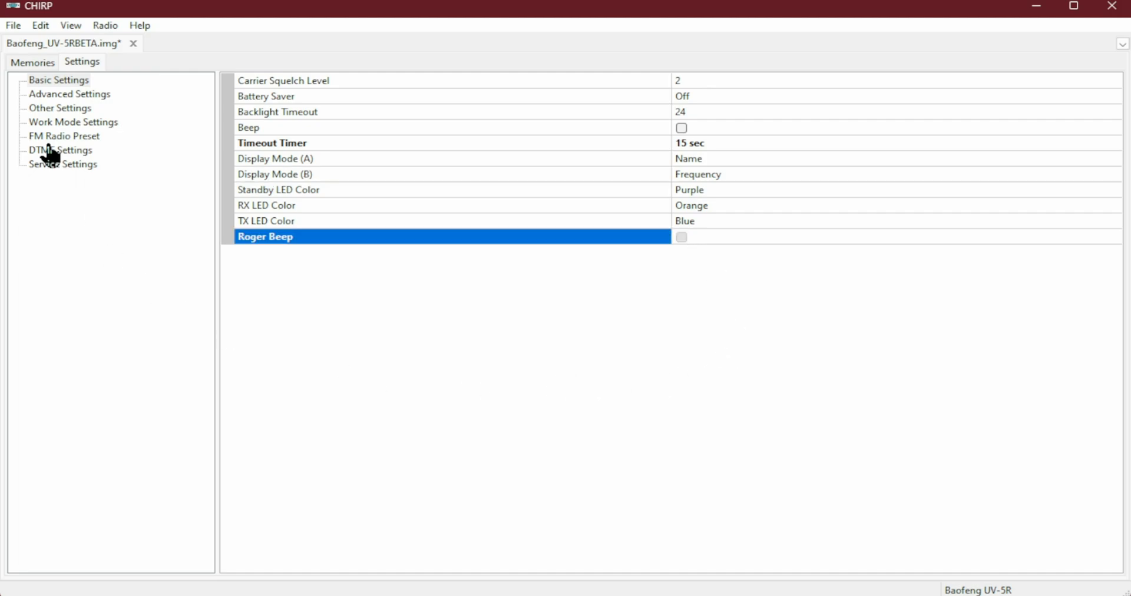
# Step: In the advanced settings, keep Dual Watch off and set the Alarm Mode to Site
pyautogui.click(56, 96)
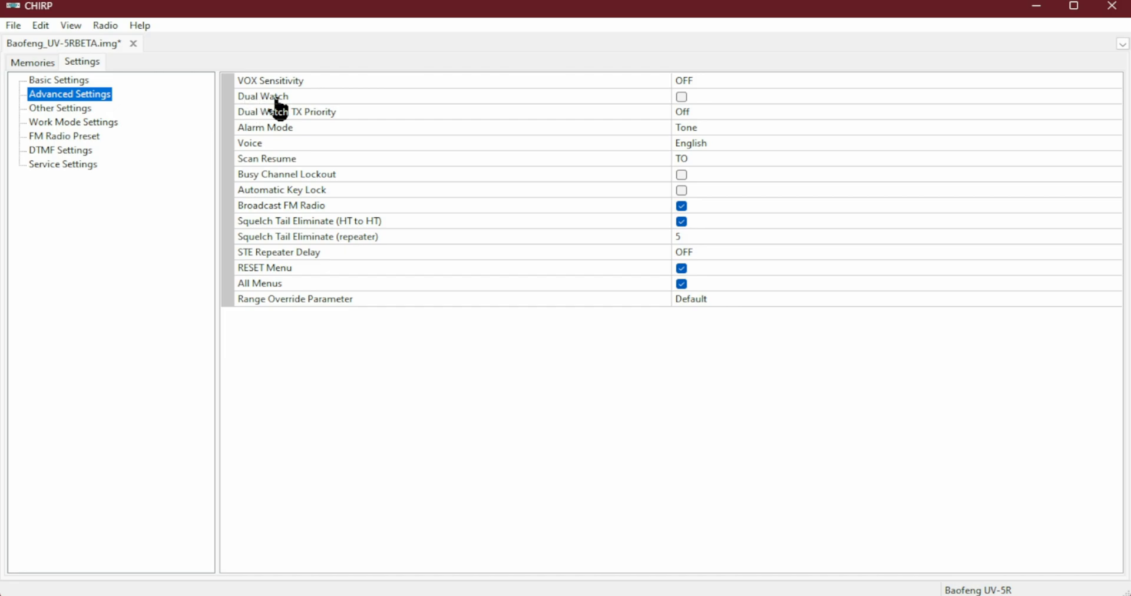
pyautogui.click(678, 97)
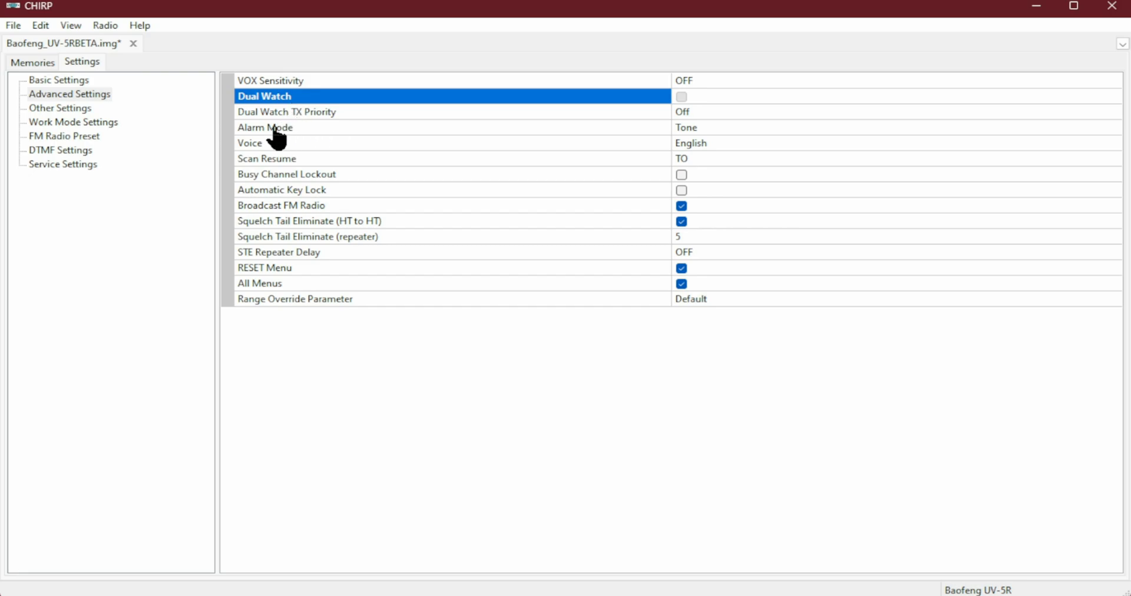
pyautogui.click(688, 129)
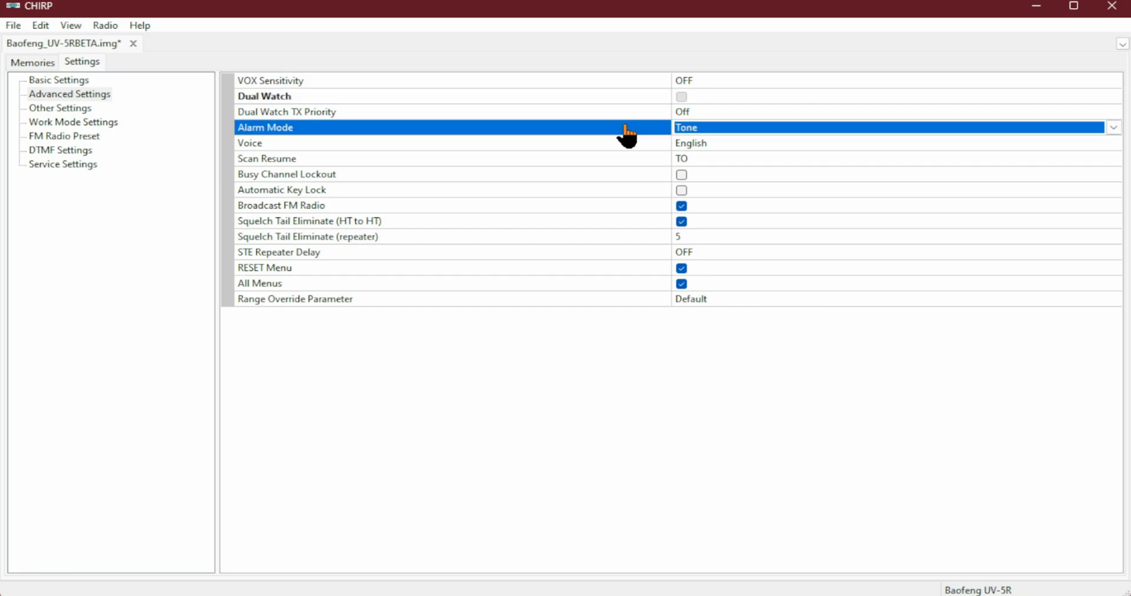
pyautogui.click(696, 133)
pyautogui.click(704, 144)
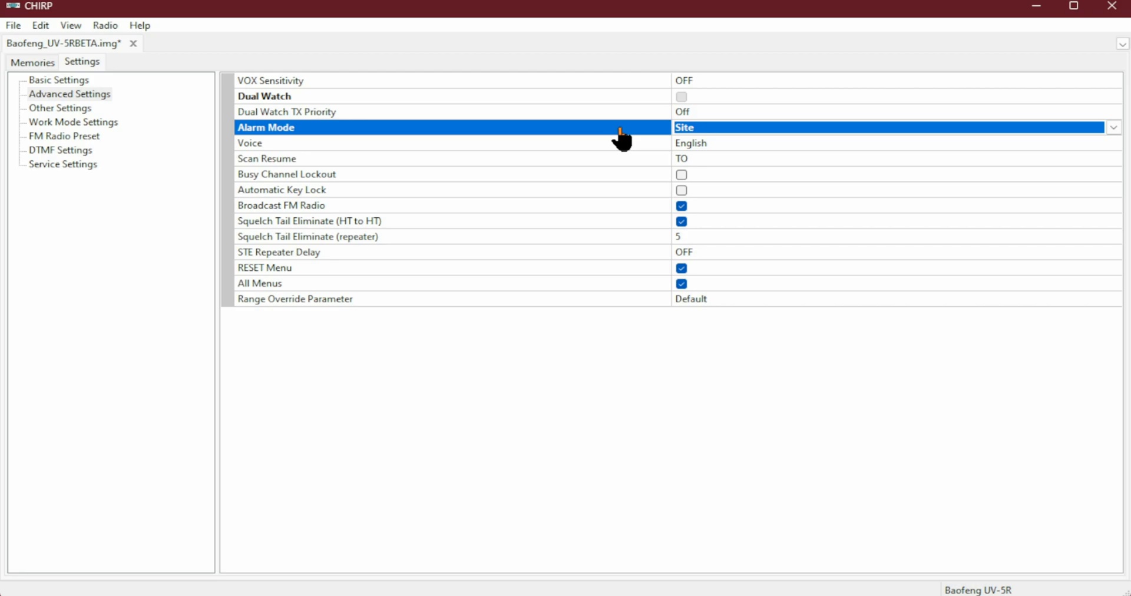
# Step: Check the Voice setting and select TO as the Scan Resume option
pyautogui.click(329, 146)
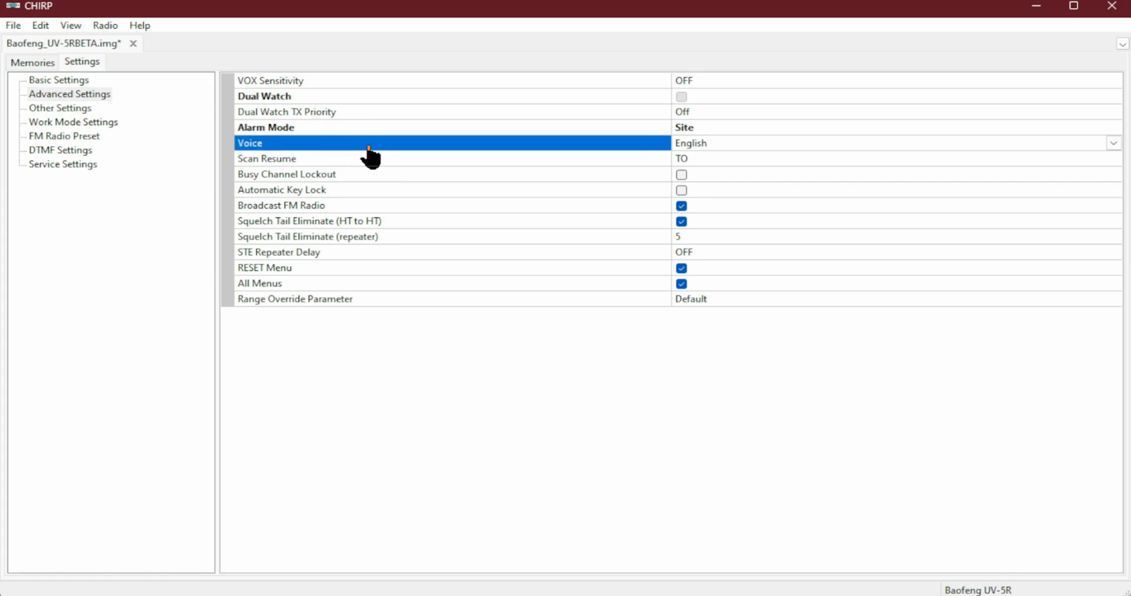
pyautogui.click(271, 163)
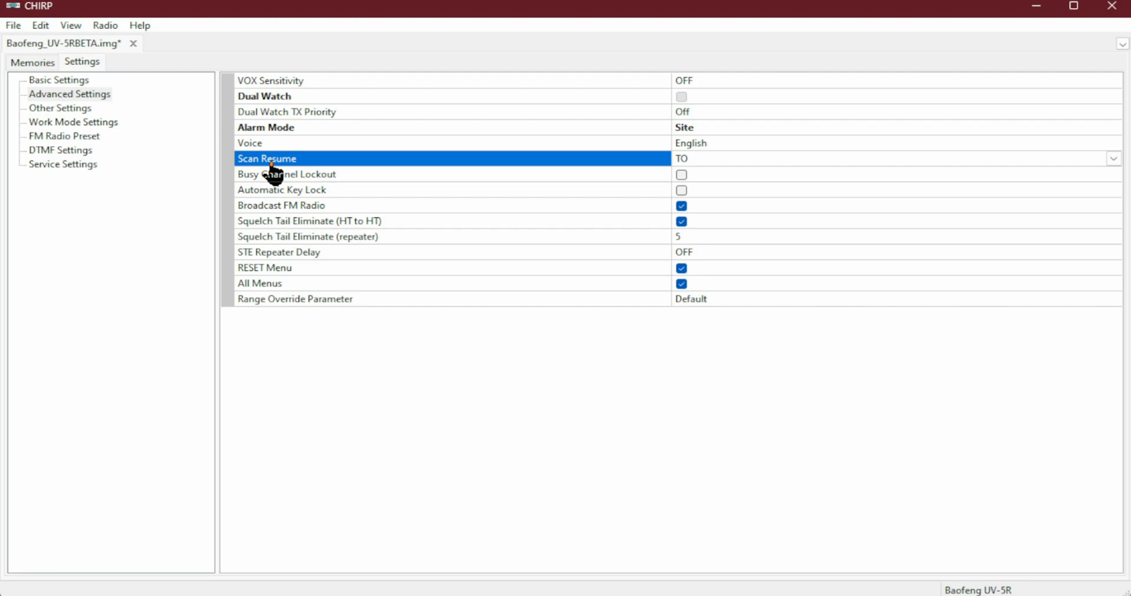
pyautogui.click(714, 159)
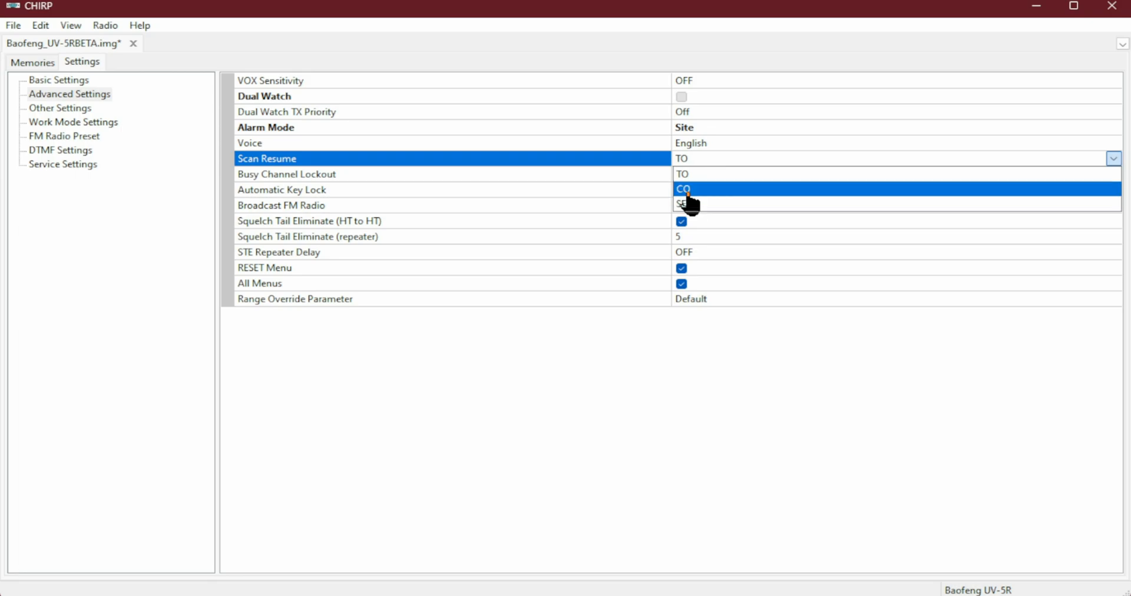
pyautogui.click(707, 173)
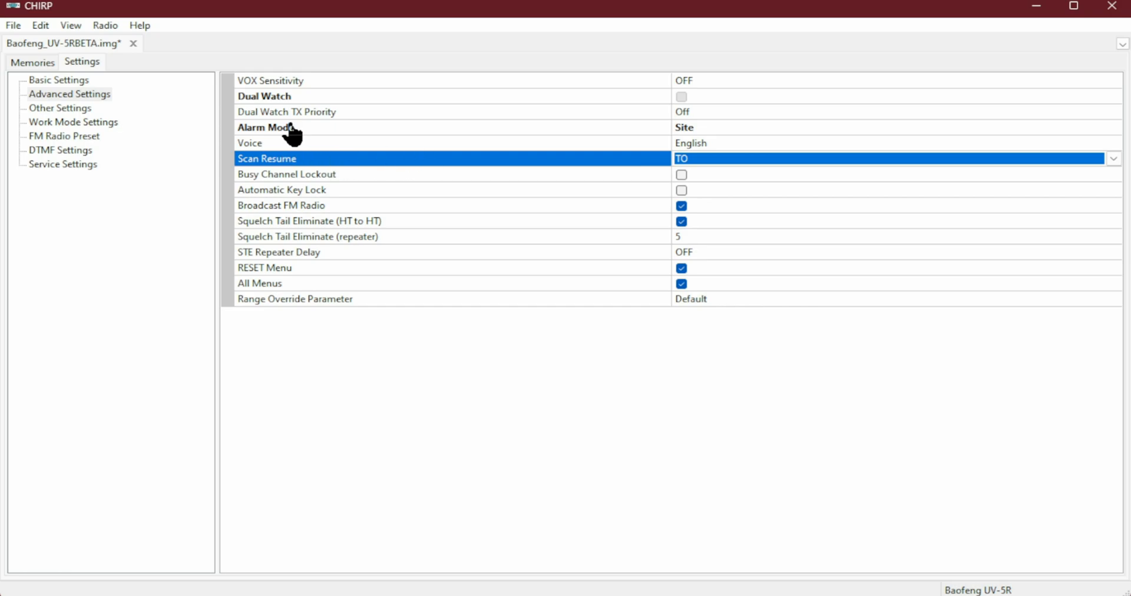
# Step: Enable Busy Channel Lockout in the advanced settings, keeping Automatic Key Lock off and Broadcast FM Radio on
pyautogui.click(65, 81)
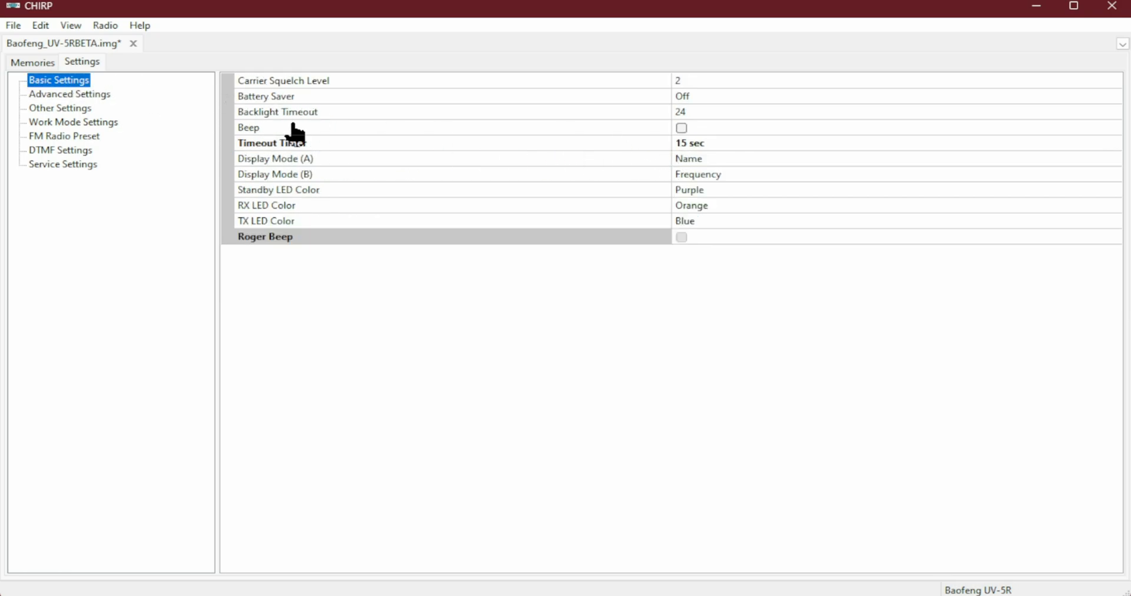
pyautogui.click(92, 94)
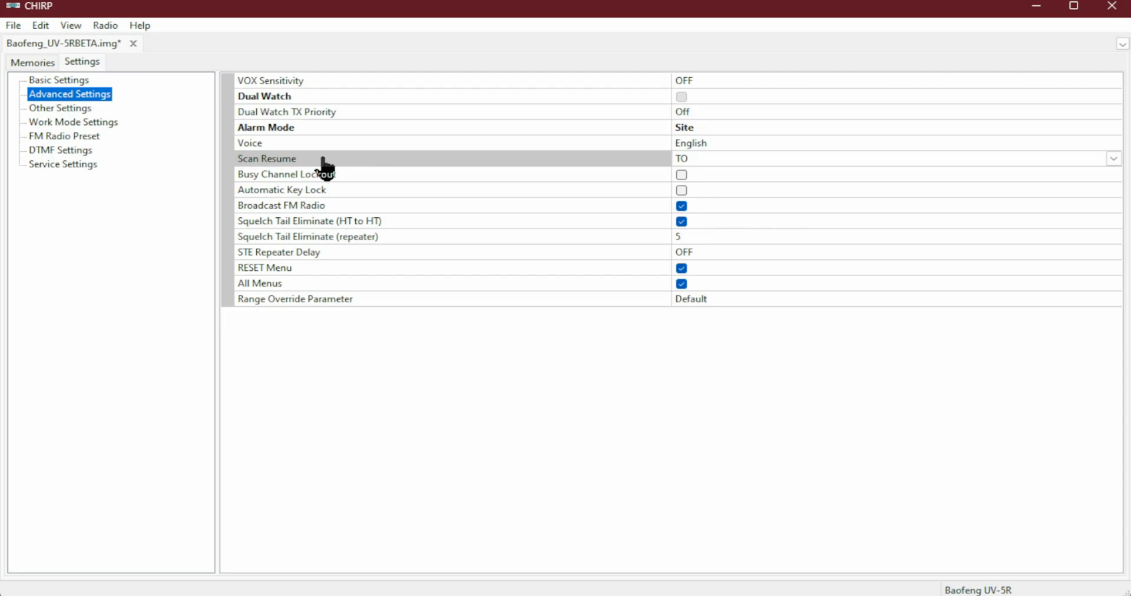
pyautogui.click(377, 176)
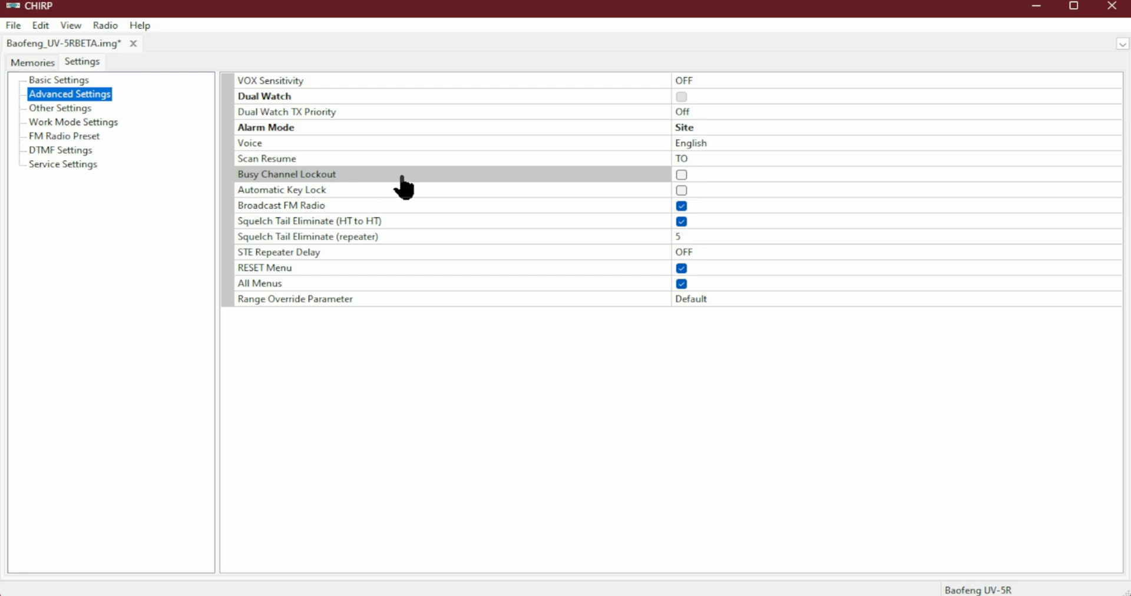
pyautogui.click(684, 173)
pyautogui.click(405, 188)
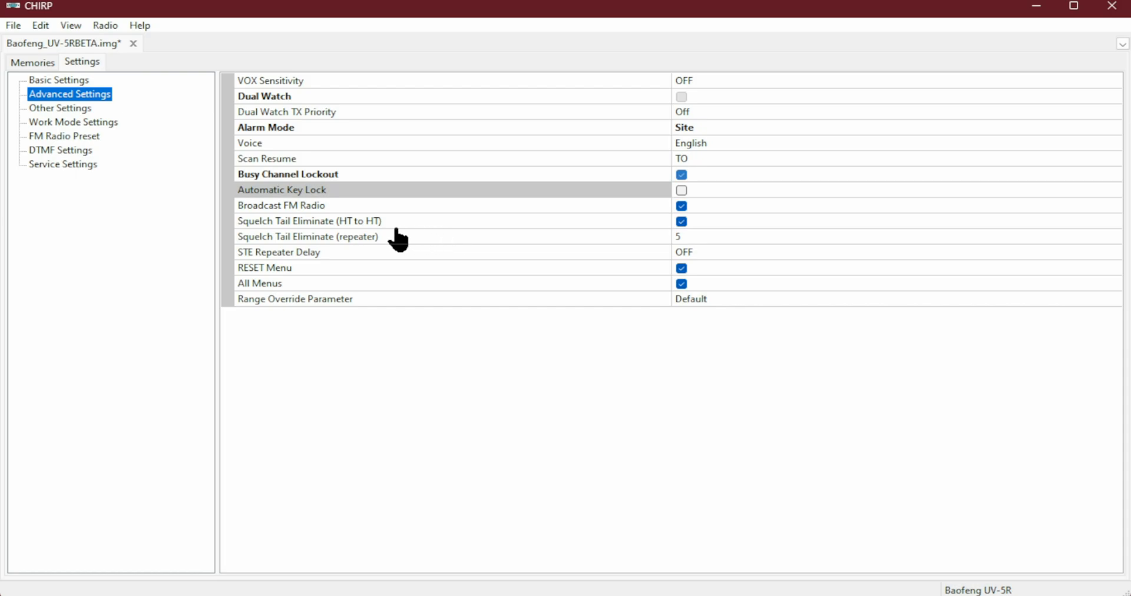
pyautogui.click(683, 207)
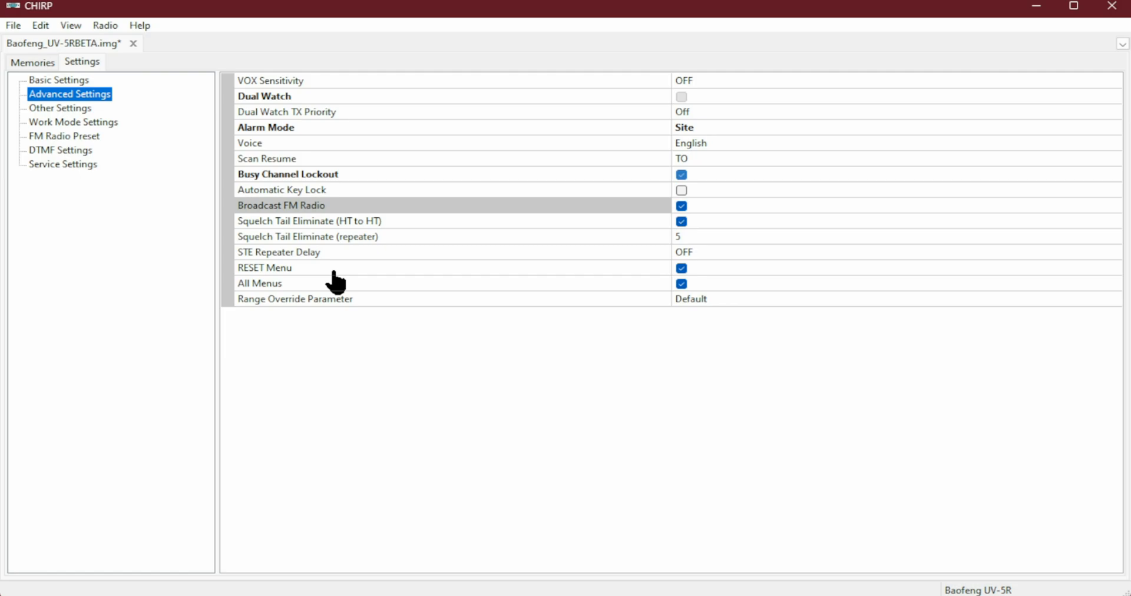
# Step: Change Power-On Message 1 in the other settings to 361CCTX
pyautogui.click(82, 109)
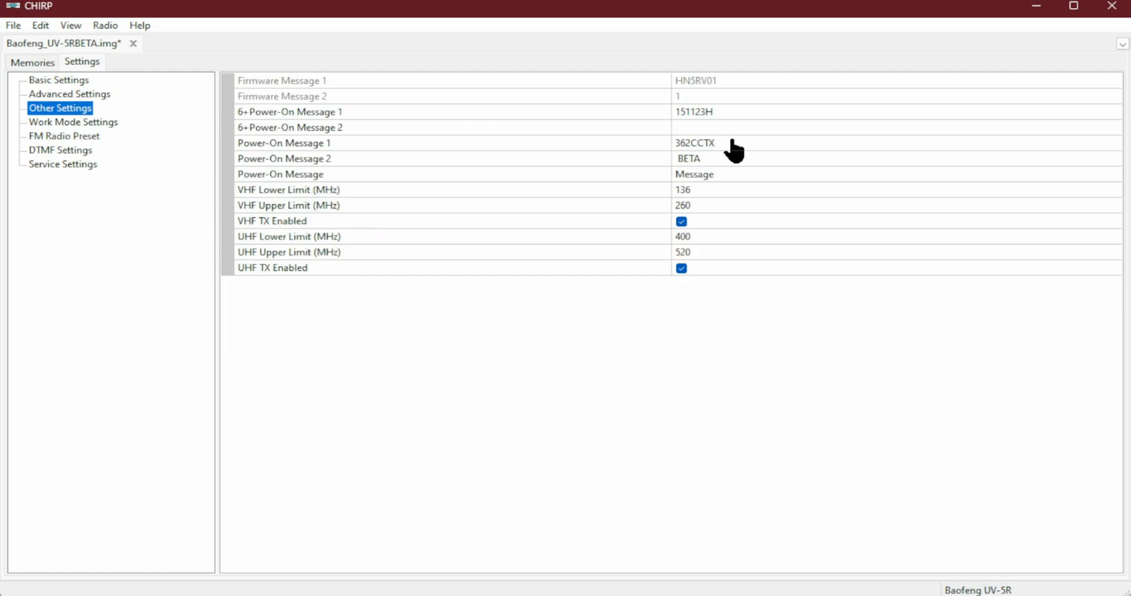
pyautogui.click(81, 82)
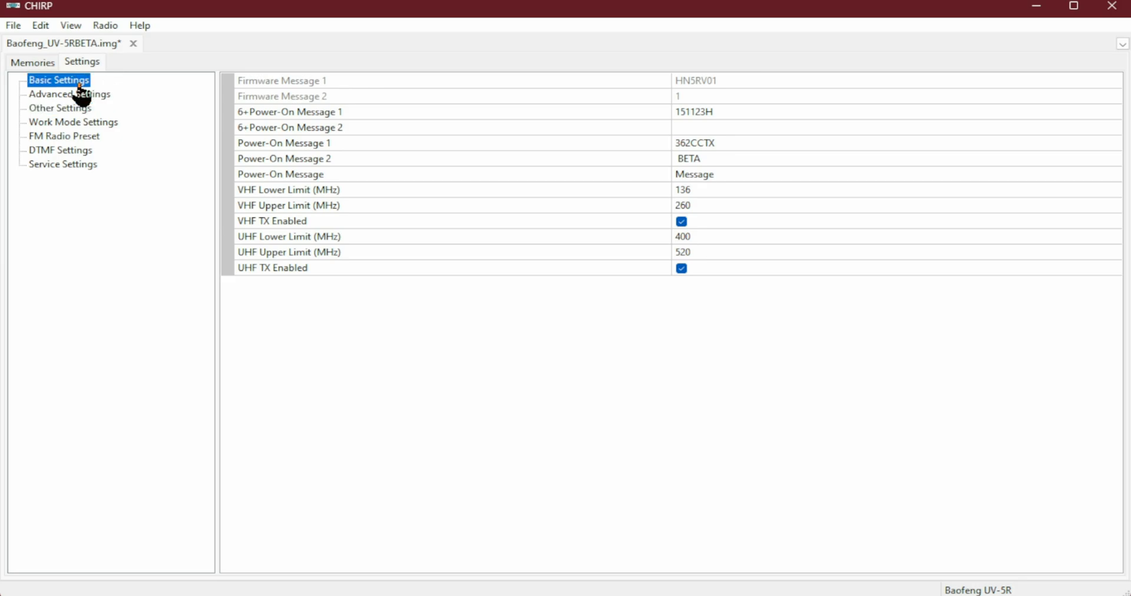
pyautogui.click(81, 94)
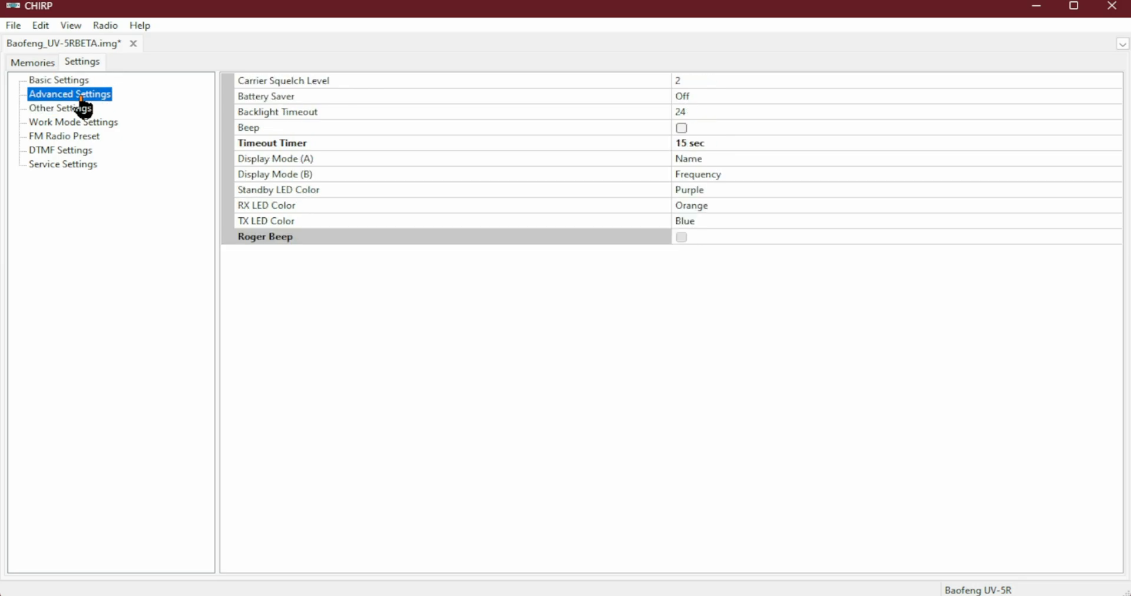
pyautogui.click(82, 108)
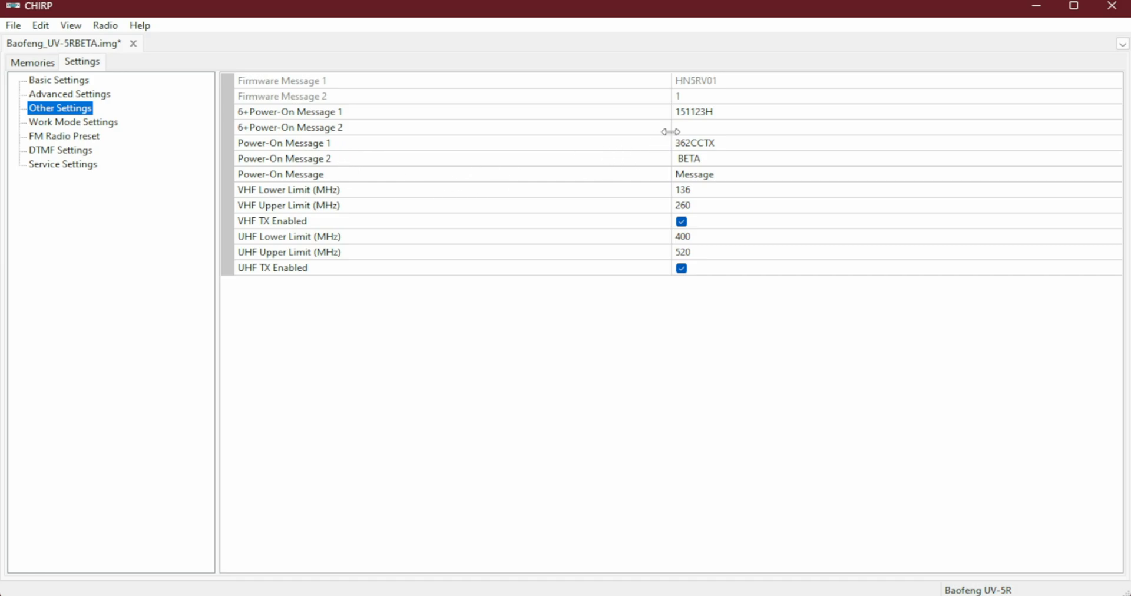
pyautogui.click(692, 143)
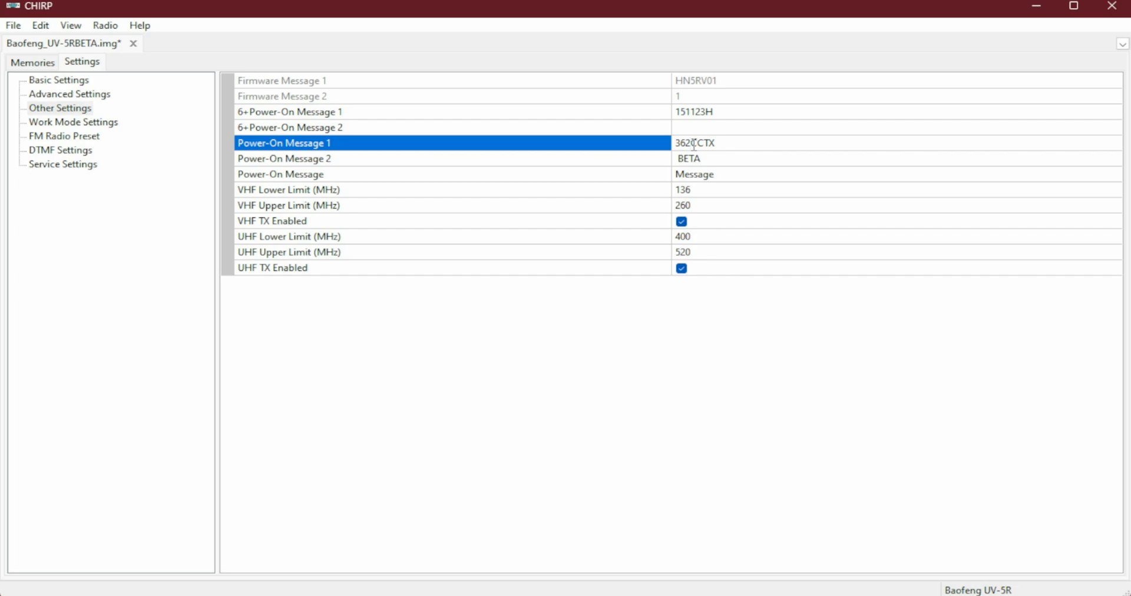
pyautogui.write('1')
pyautogui.click(342, 161)
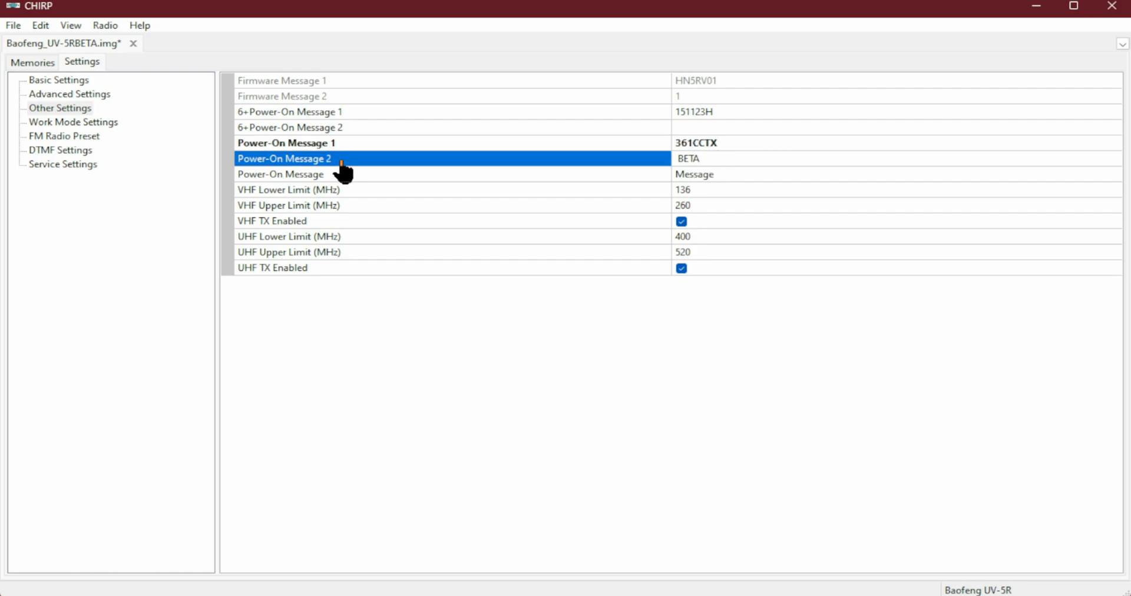
# Step: Set the Power-On Message display option to Full
pyautogui.click(698, 175)
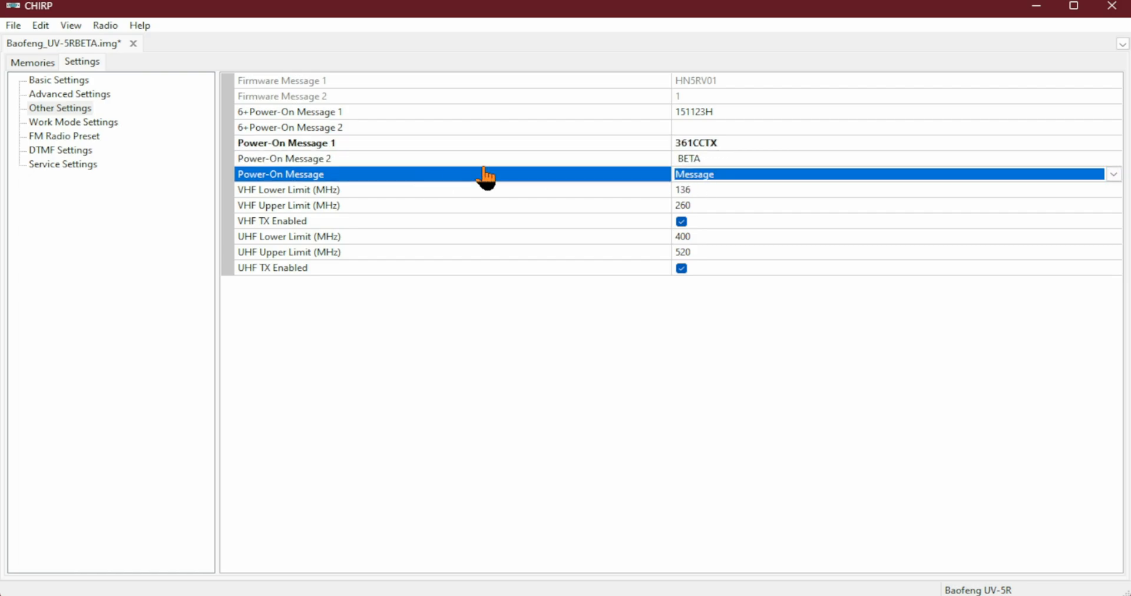
pyautogui.click(710, 173)
pyautogui.click(721, 187)
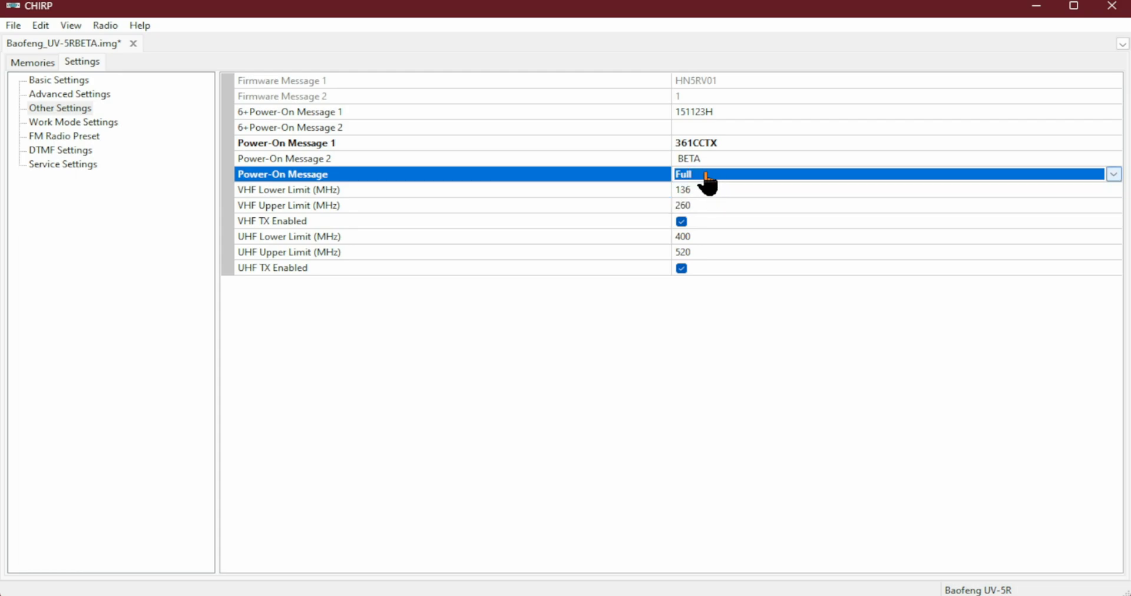
# Step: Change the Power-On Message display option to Message
pyautogui.click(713, 173)
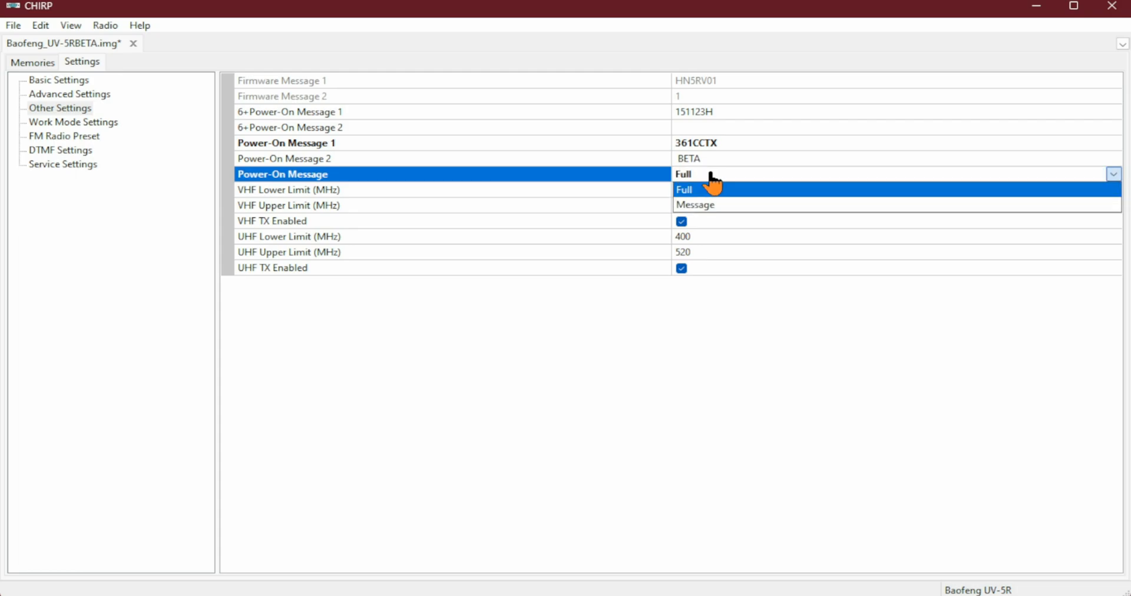
pyautogui.click(715, 205)
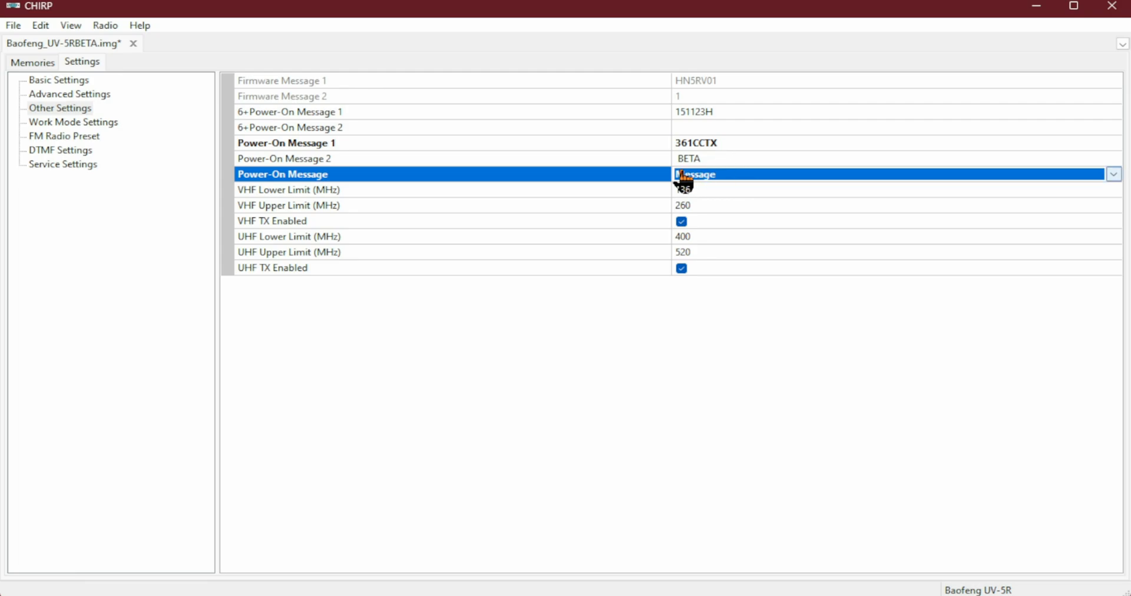
# Step: Examine the VHF frequency limits and the work mode, FM radio preset, DTMF and service settings
pyautogui.click(327, 190)
pyautogui.click(329, 206)
pyautogui.click(331, 191)
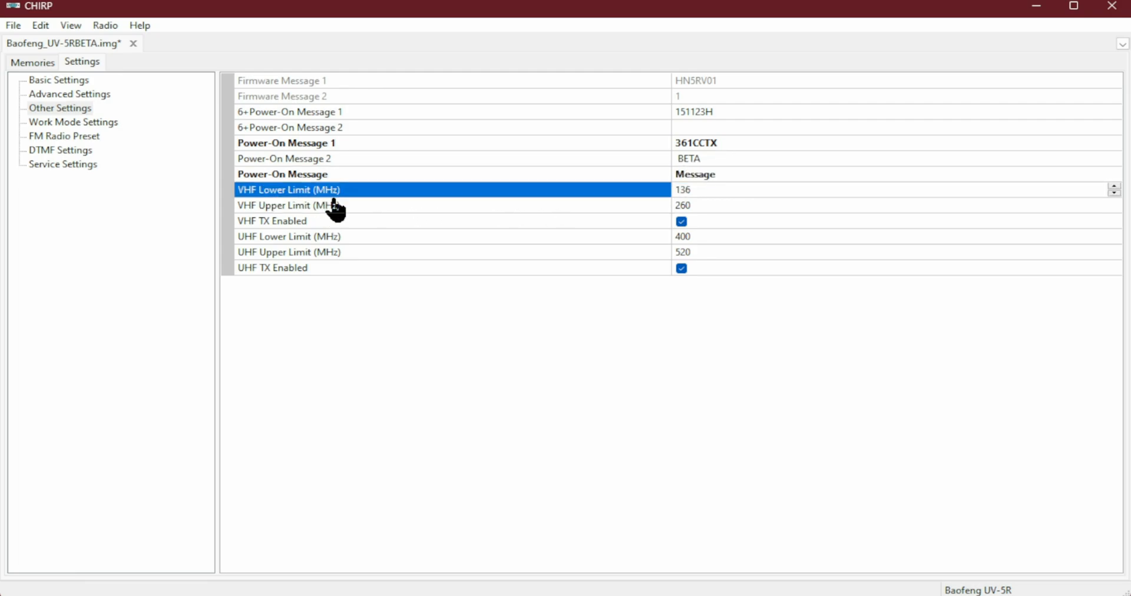
pyautogui.click(354, 205)
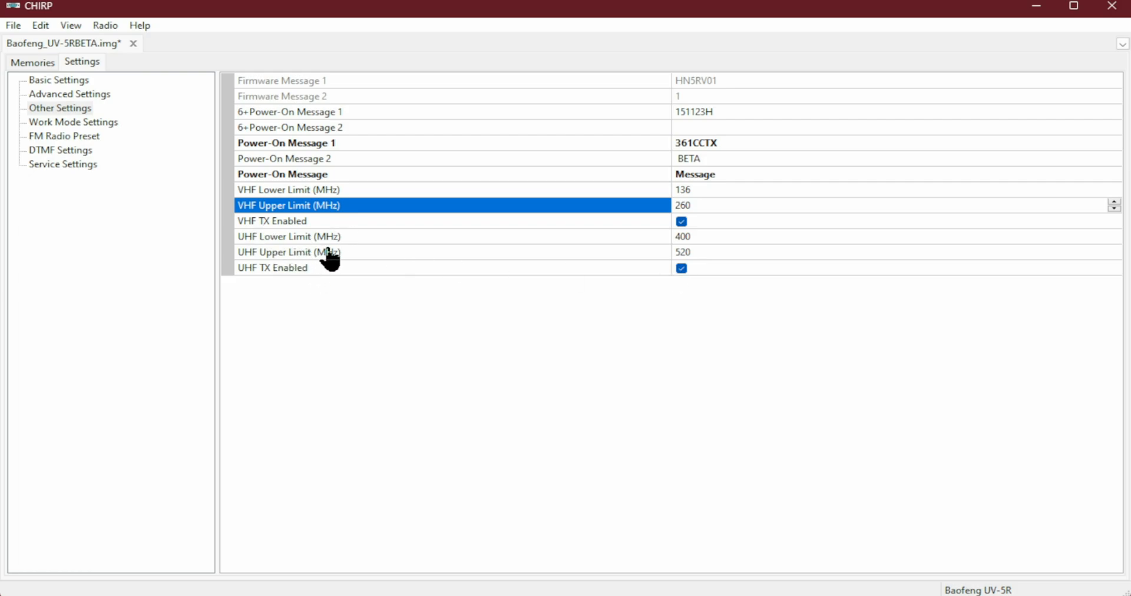
pyautogui.click(79, 124)
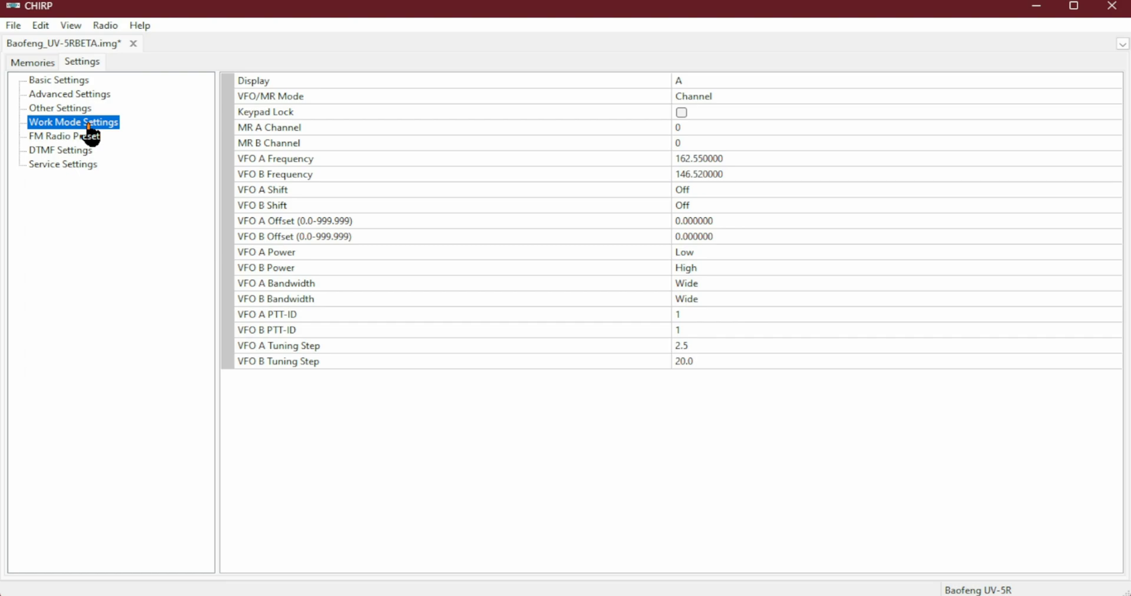
pyautogui.click(86, 136)
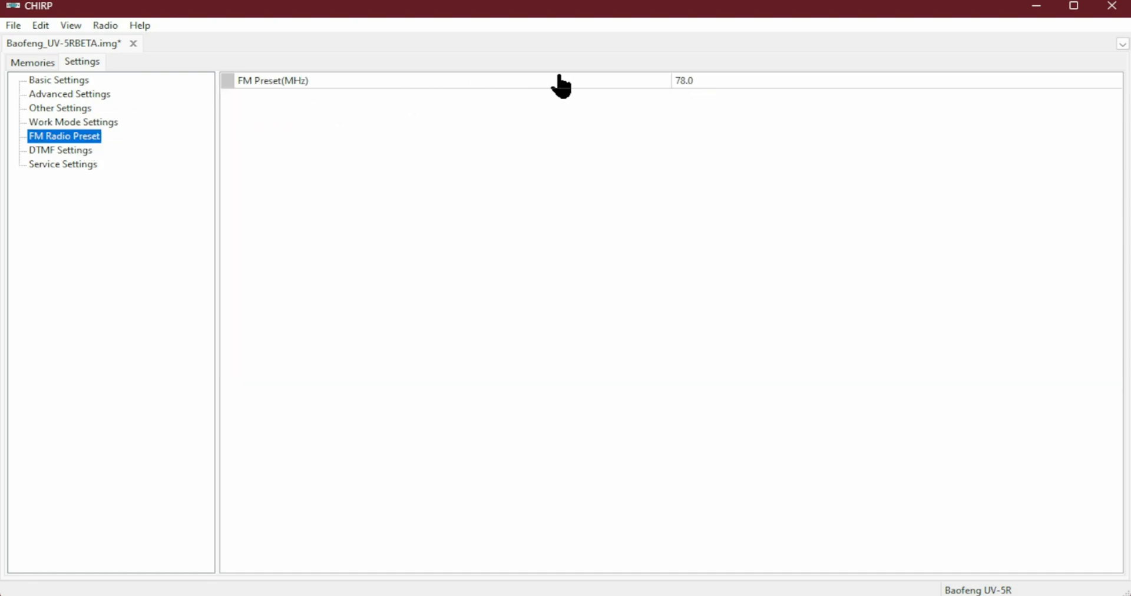
pyautogui.click(55, 152)
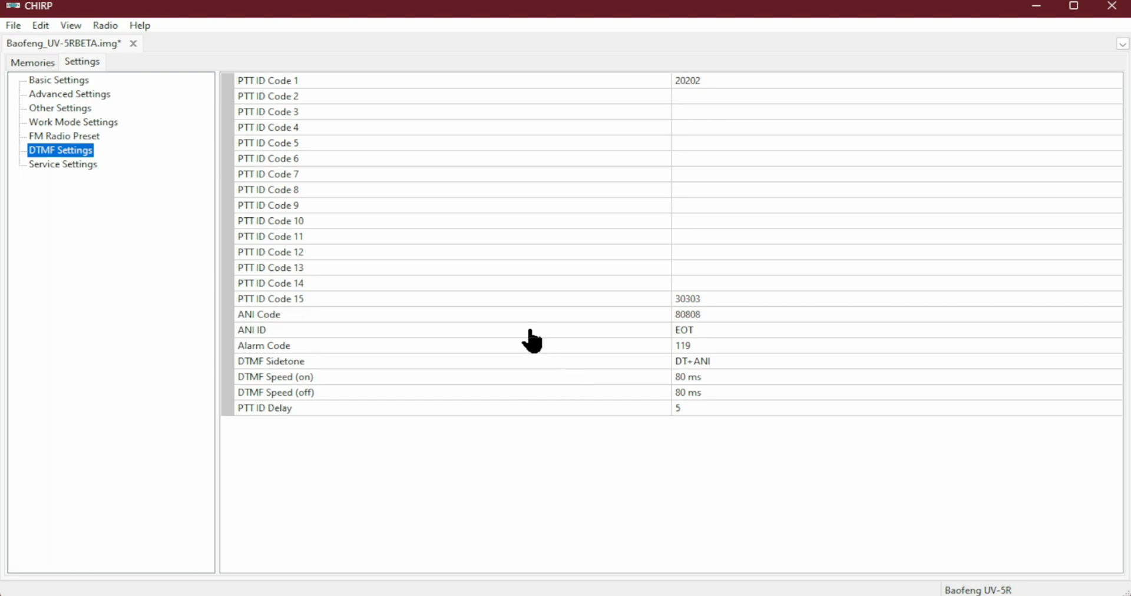
pyautogui.click(62, 165)
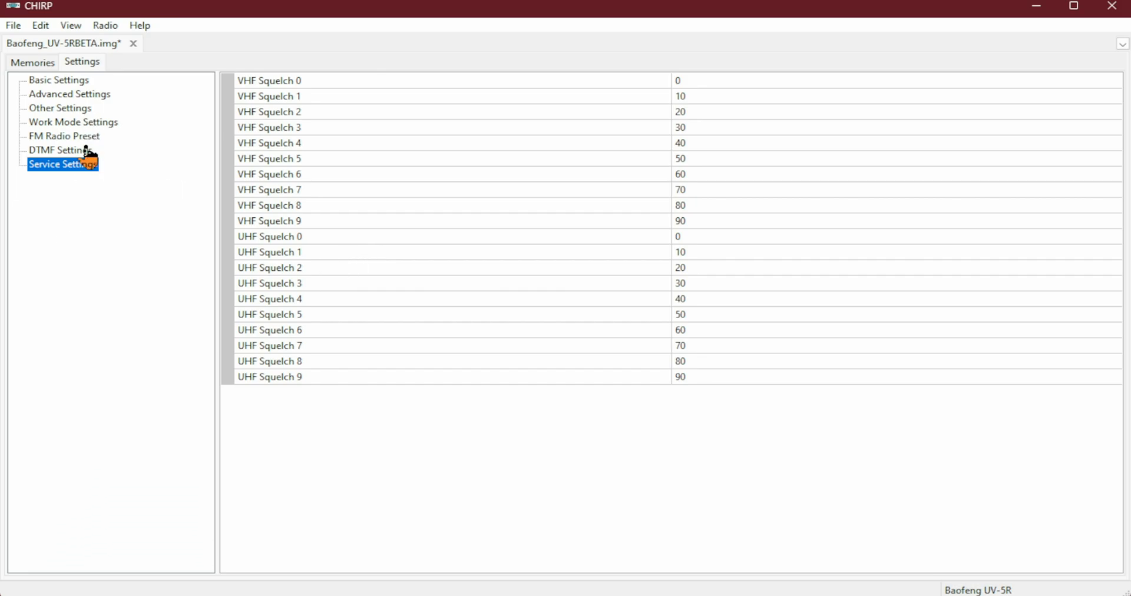
# Step: Return to the memory channel list and save the changes to Baofeng_UV-5RBETA.img
pyautogui.click(34, 62)
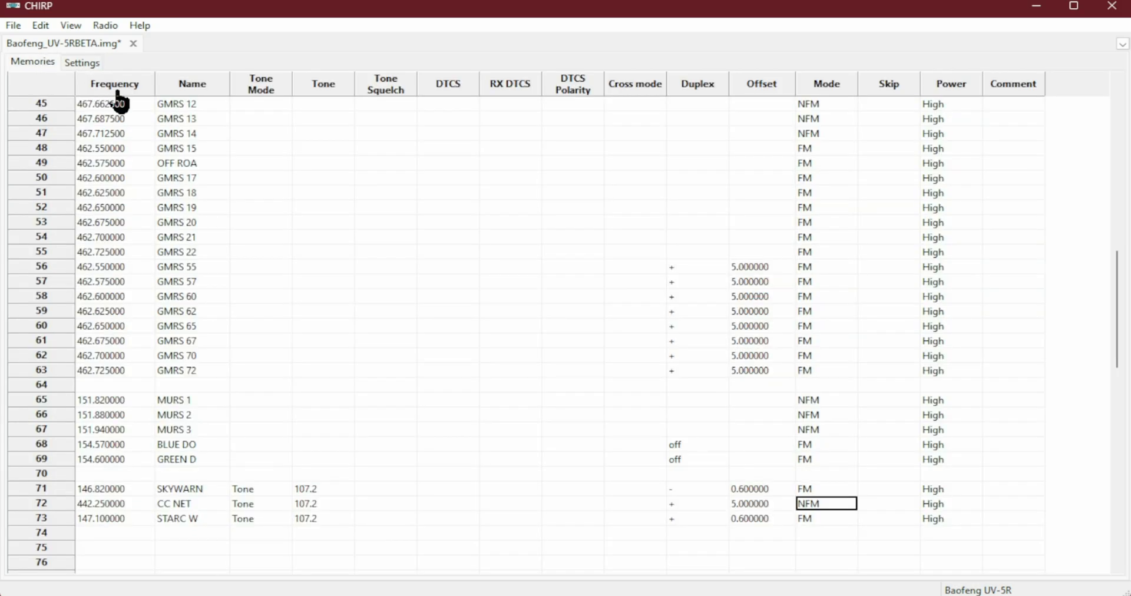
pyautogui.click(13, 25)
pyautogui.click(43, 112)
pyautogui.scroll(9, 405, 398)
pyautogui.scroll(5, 404, 401)
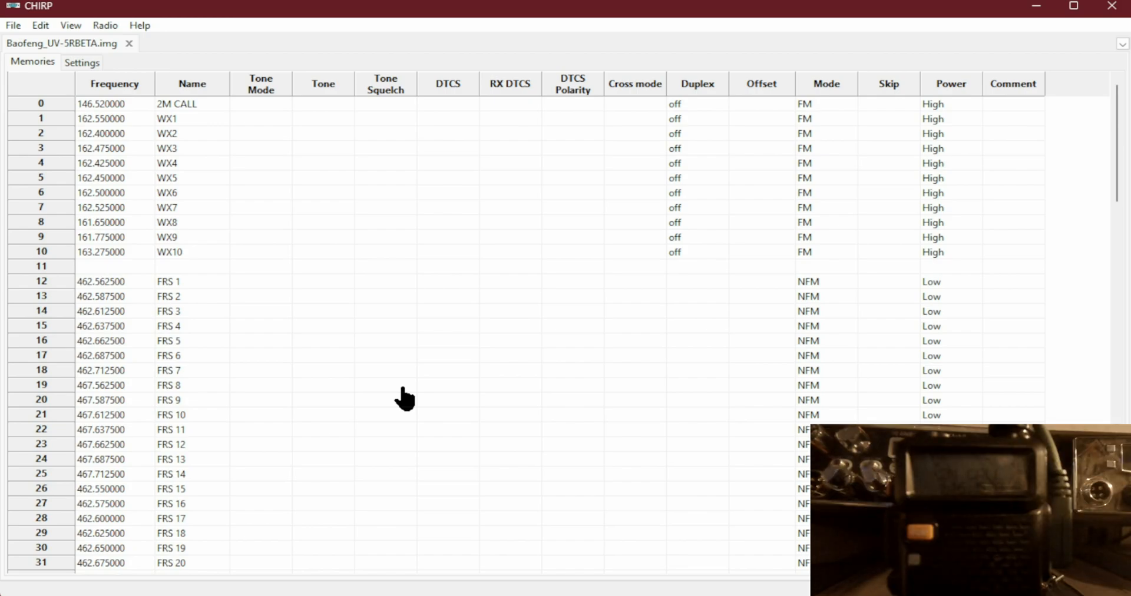
# Step: Upload the image to the Baofeng UV-5R through USB Serial Port (COM4), turning off future upload instruction prompts for this model
pyautogui.click(104, 27)
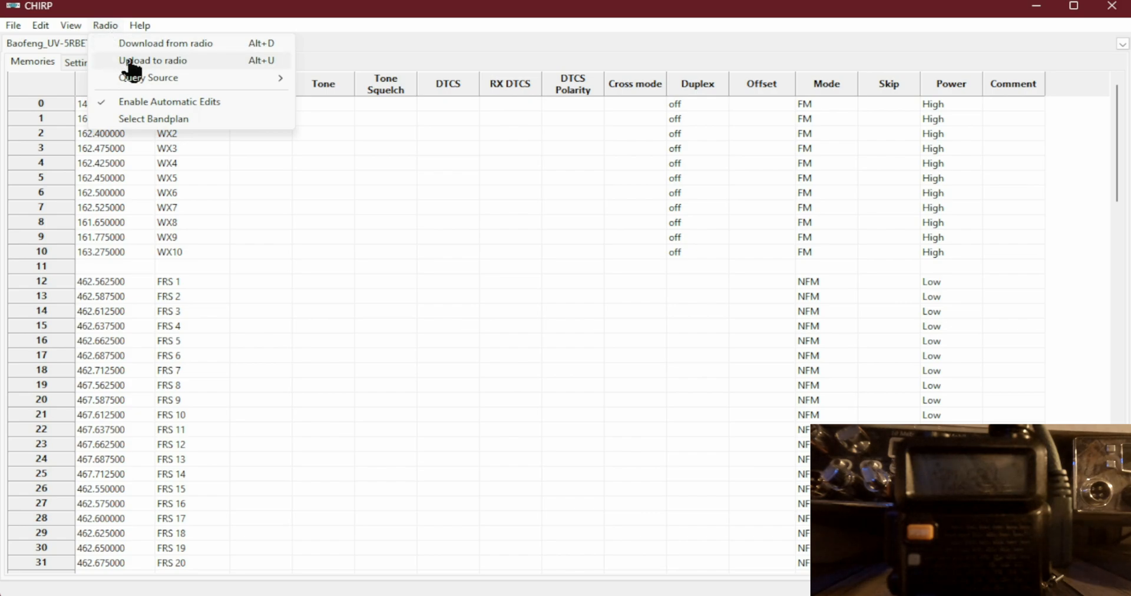
pyautogui.click(171, 61)
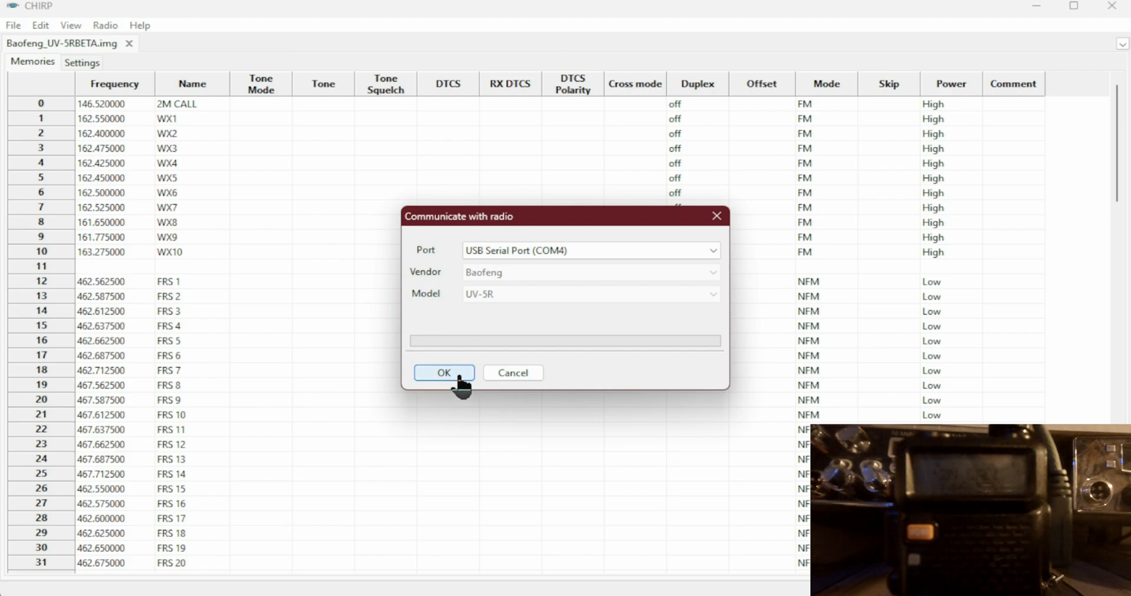
pyautogui.click(460, 380)
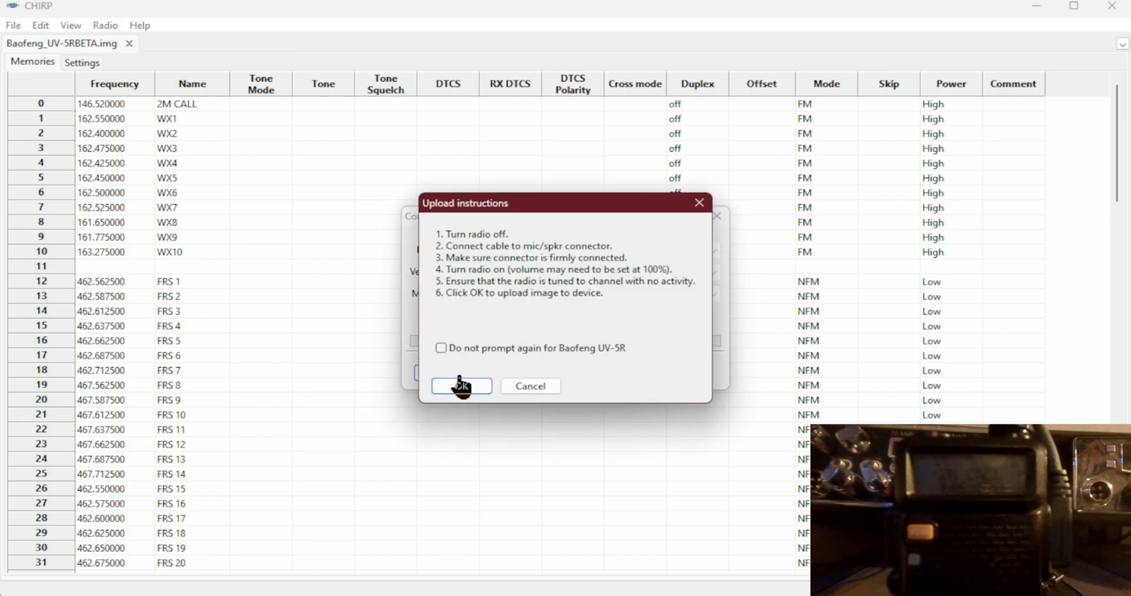
pyautogui.click(442, 347)
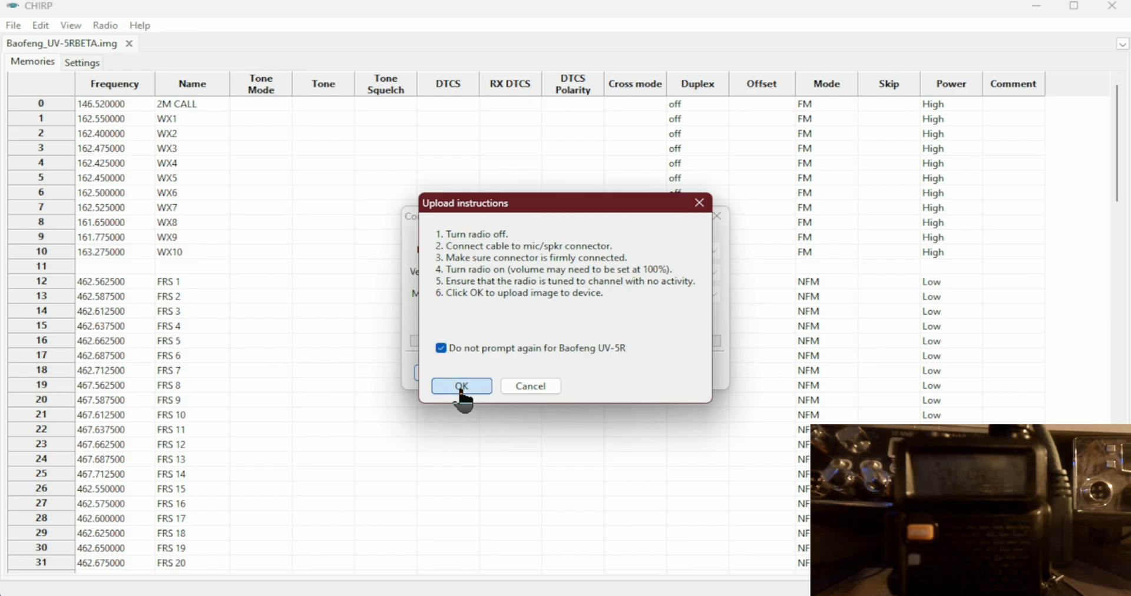
pyautogui.click(462, 386)
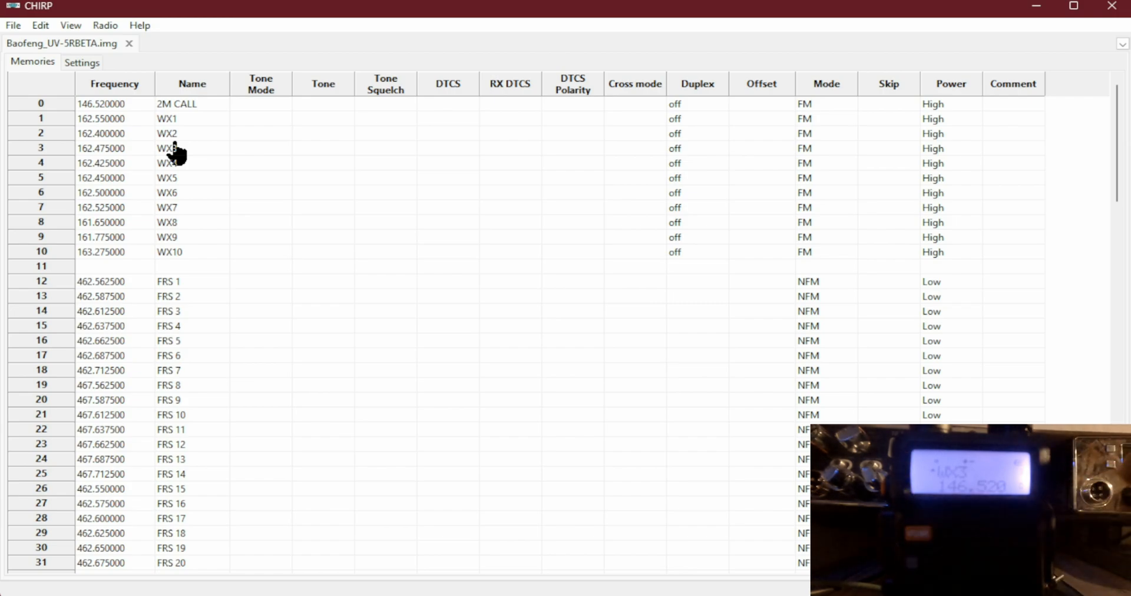
# Step: Review the uploaded memory channels from the weather entries down to the local repeaters
pyautogui.scroll(-1, 209, 271)
pyautogui.scroll(-10, 209, 271)
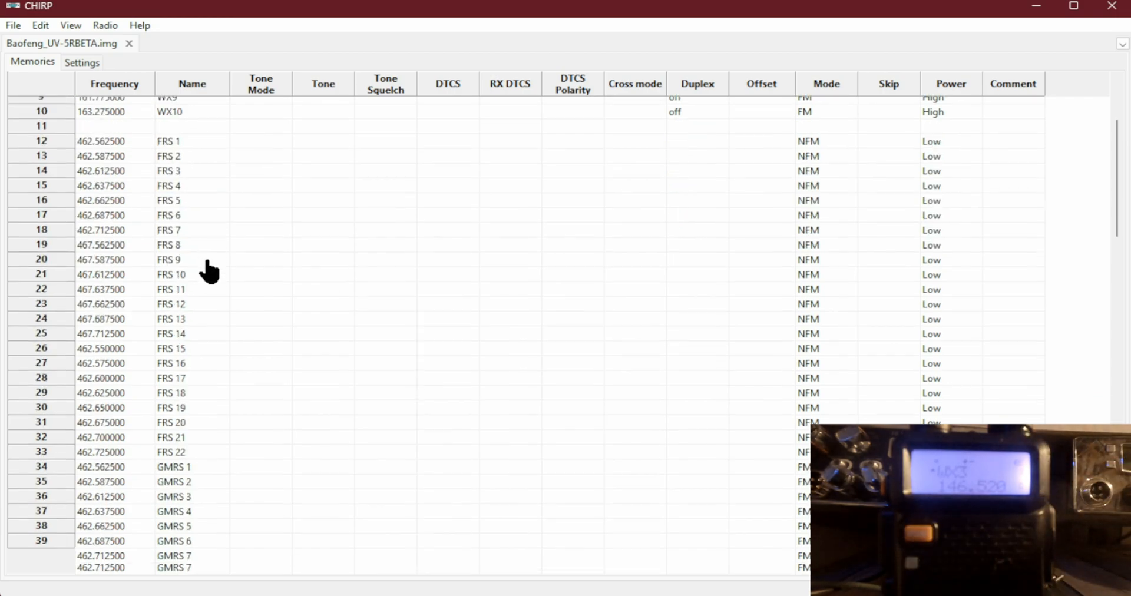
pyautogui.scroll(-5, 209, 271)
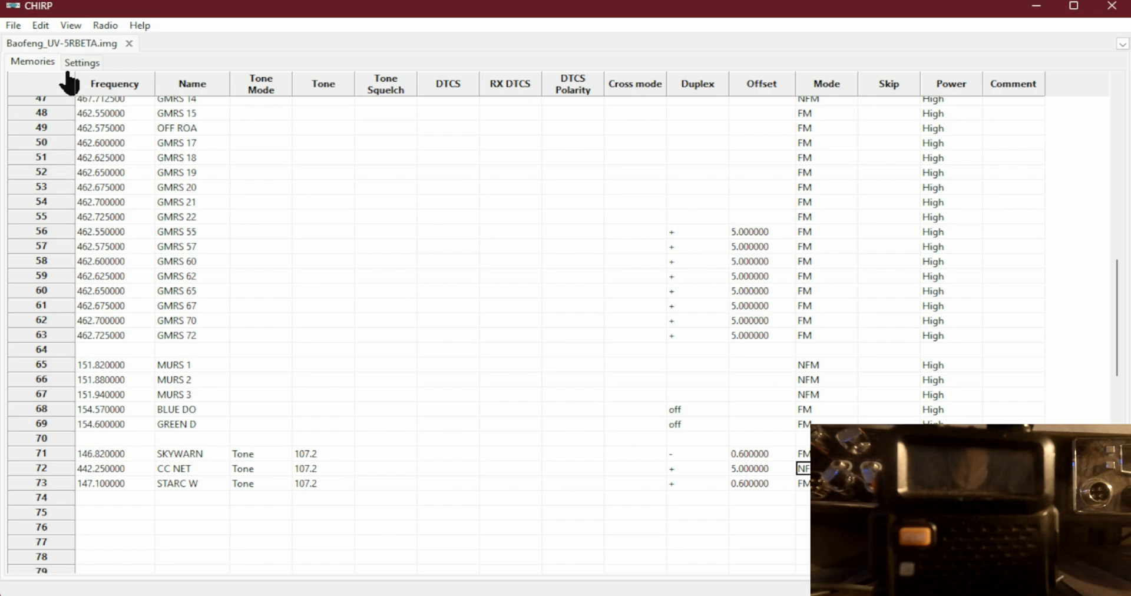
pyautogui.click(62, 46)
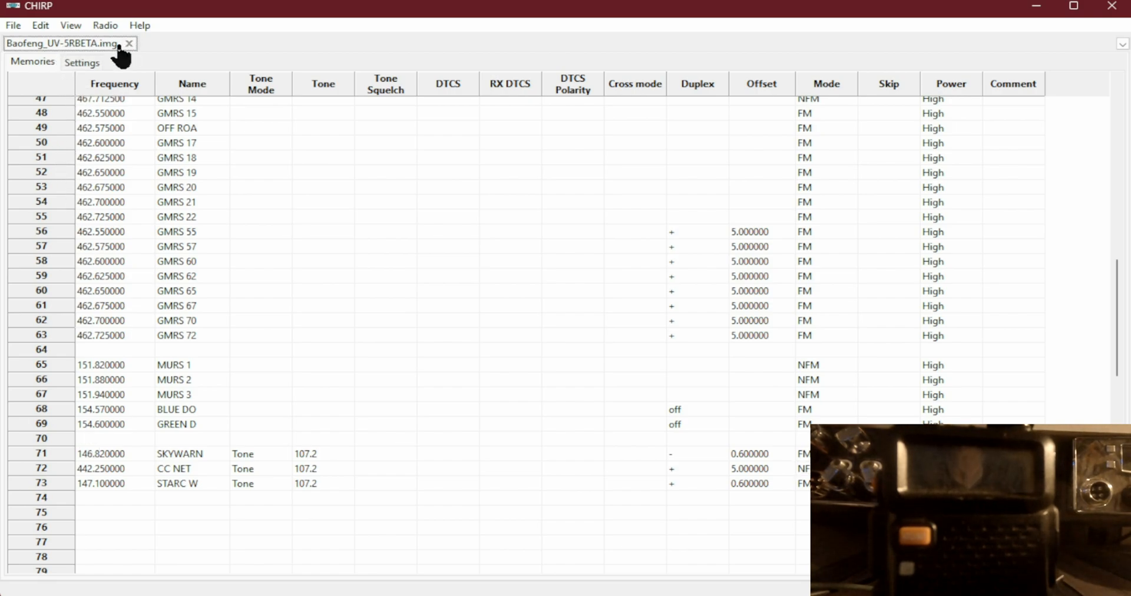